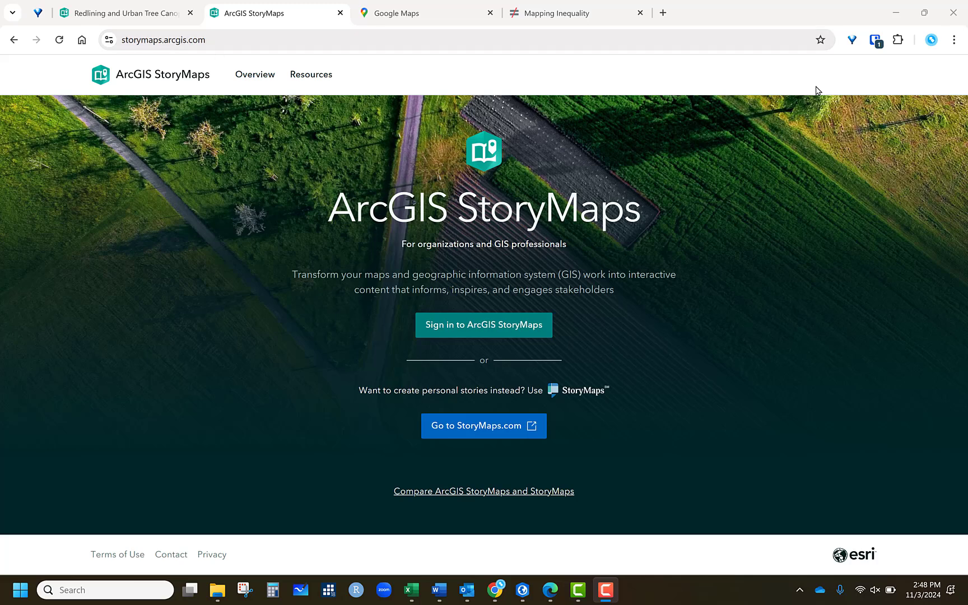
# - Sign in to ArcGIS StoryMaps with the ArcGIS account username and password
pyautogui.click(470, 331)
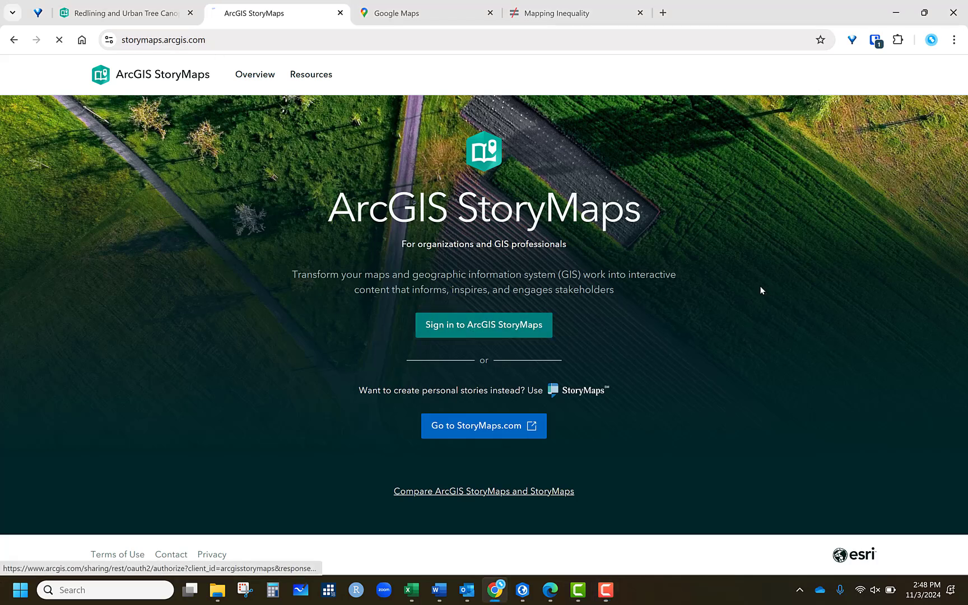
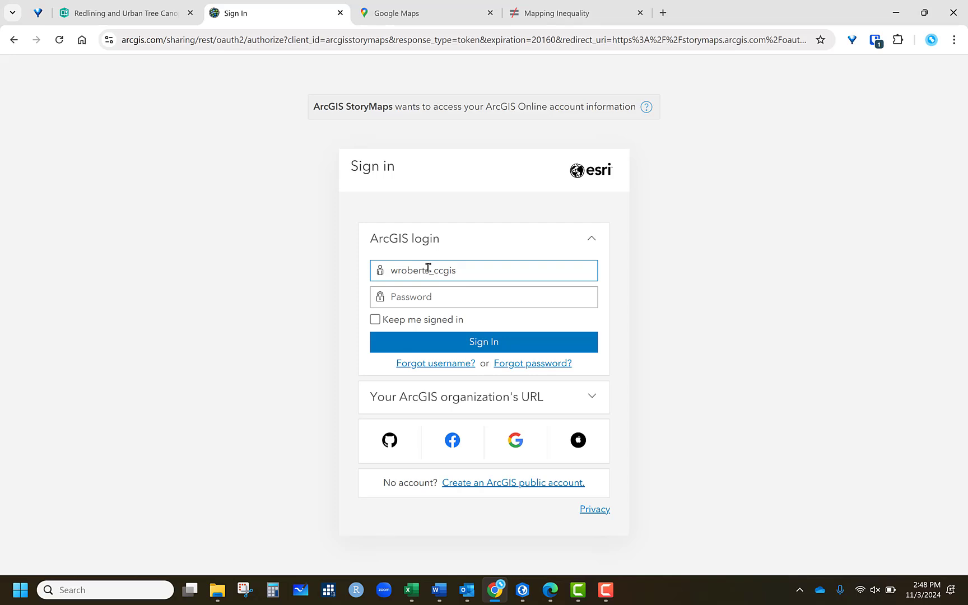
pyautogui.write('onlin')
pyautogui.press('Tab')
pyautogui.write('*')
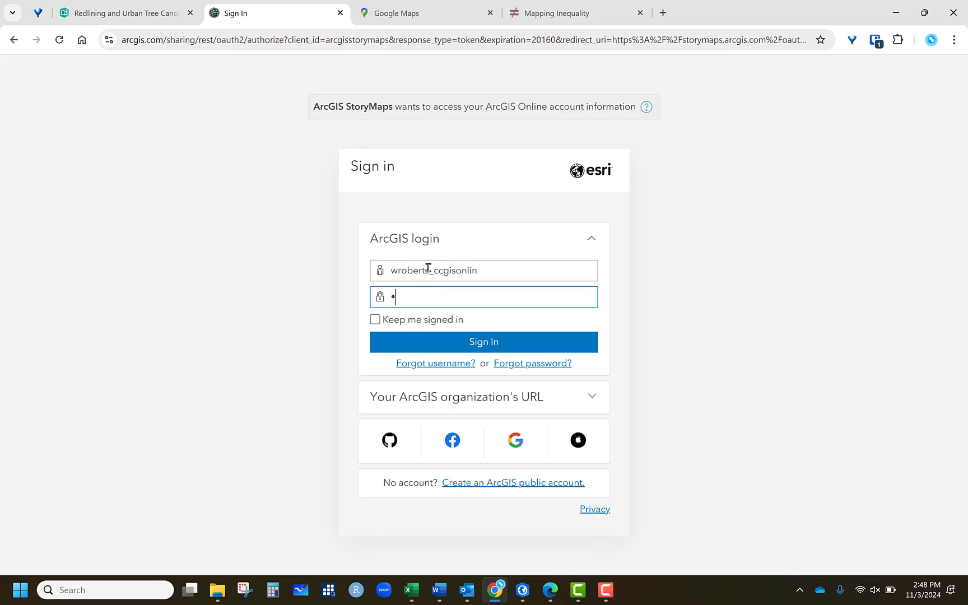
pyautogui.write('******')
pyautogui.press('Return')
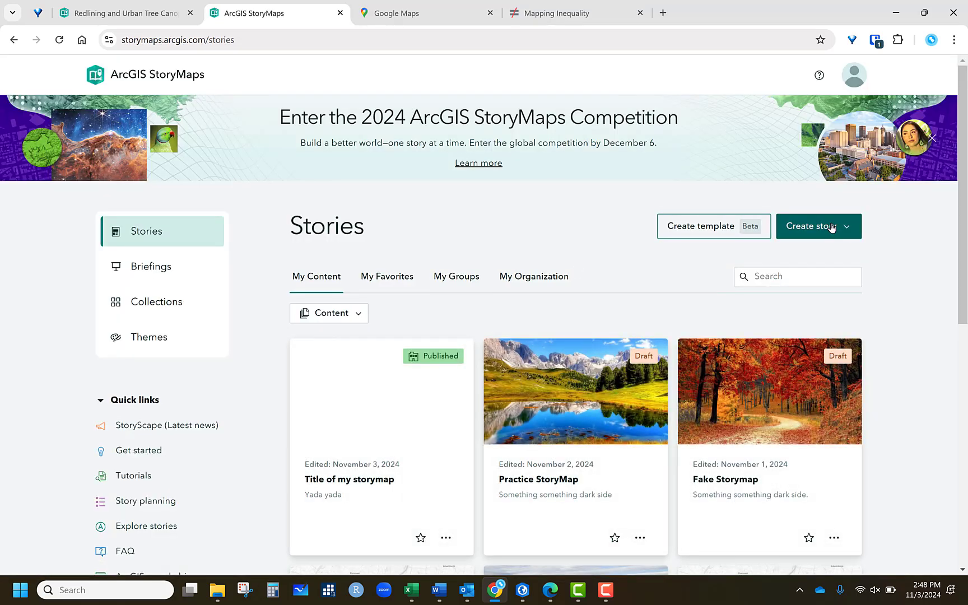
# - Create a new story starting from scratch
pyautogui.click(834, 229)
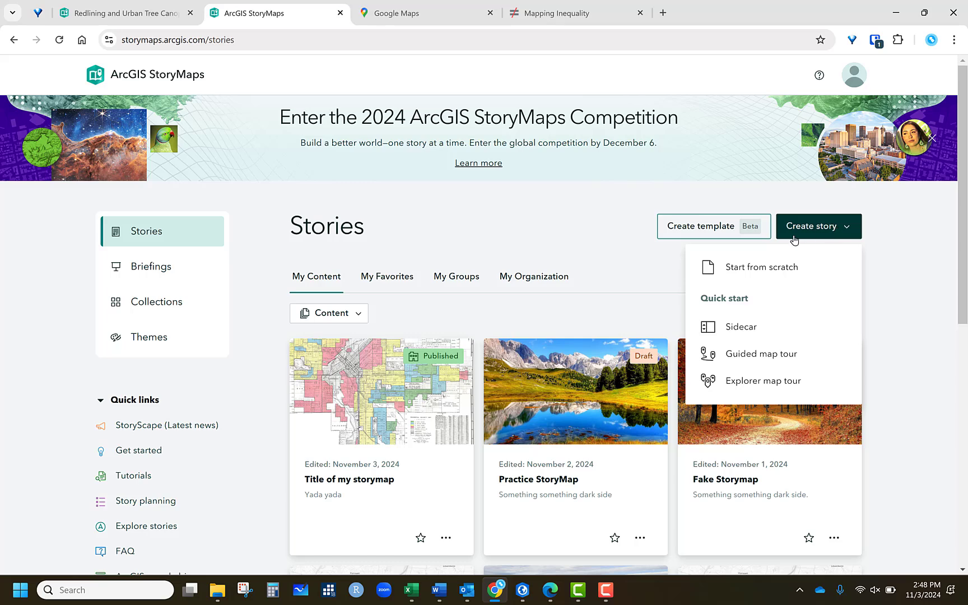
pyautogui.click(772, 272)
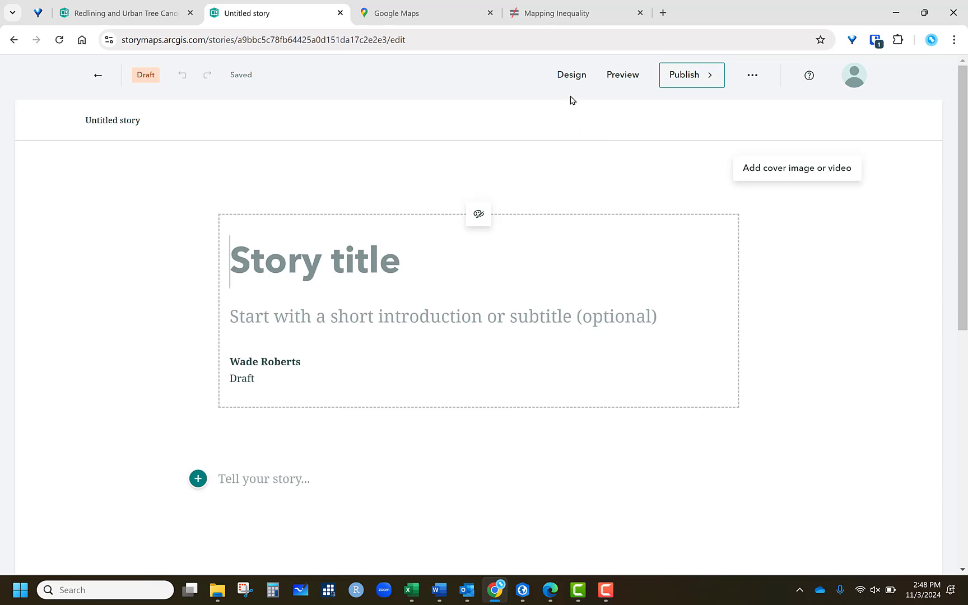
# - In the story's design settings, choose the card-over-image cover layout and turn on the Navigation section
pyautogui.click(568, 79)
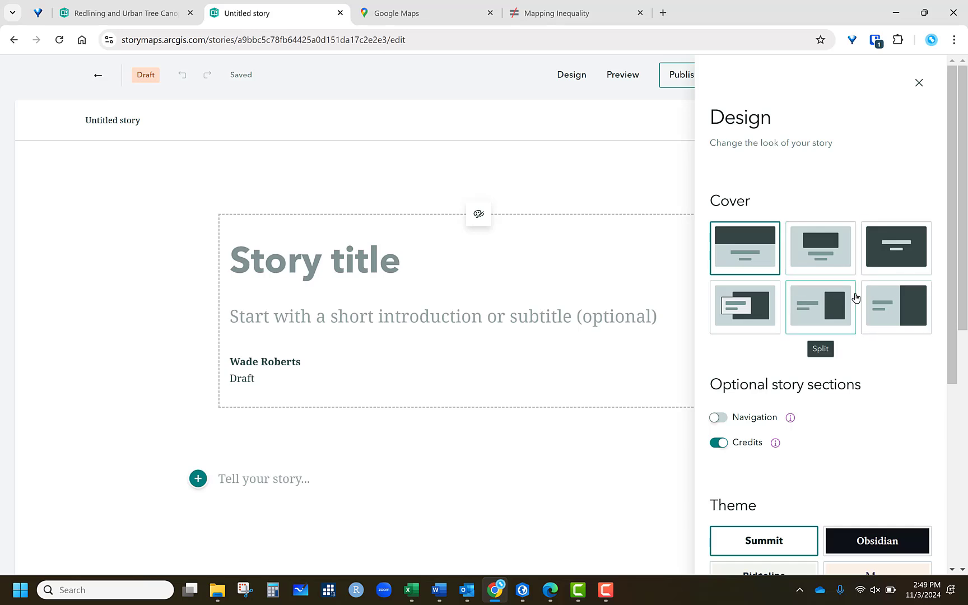
pyautogui.click(756, 308)
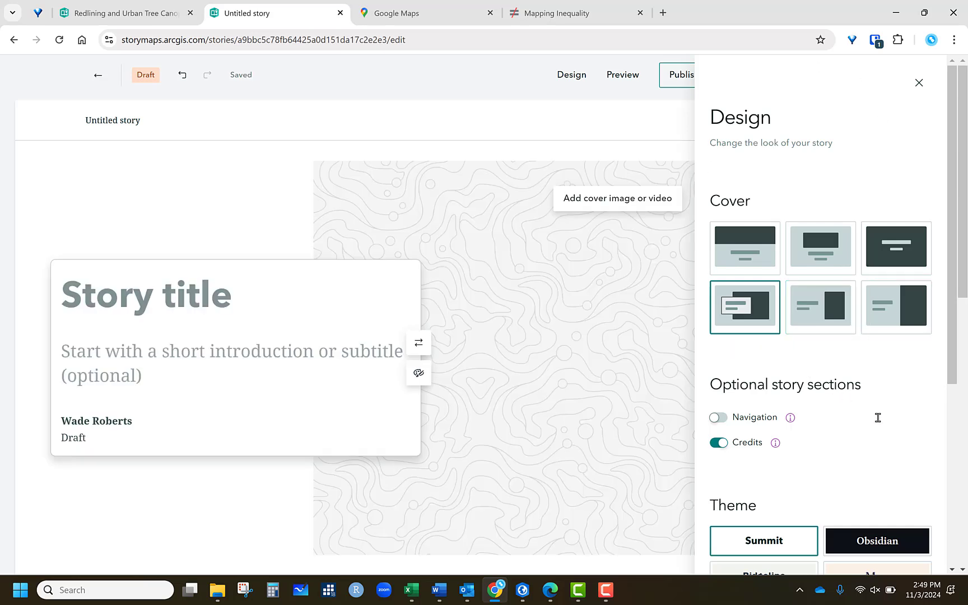
pyautogui.click(726, 420)
# - Try out several themes and apply the Slate theme to the story
pyautogui.scroll(-3, 866, 367)
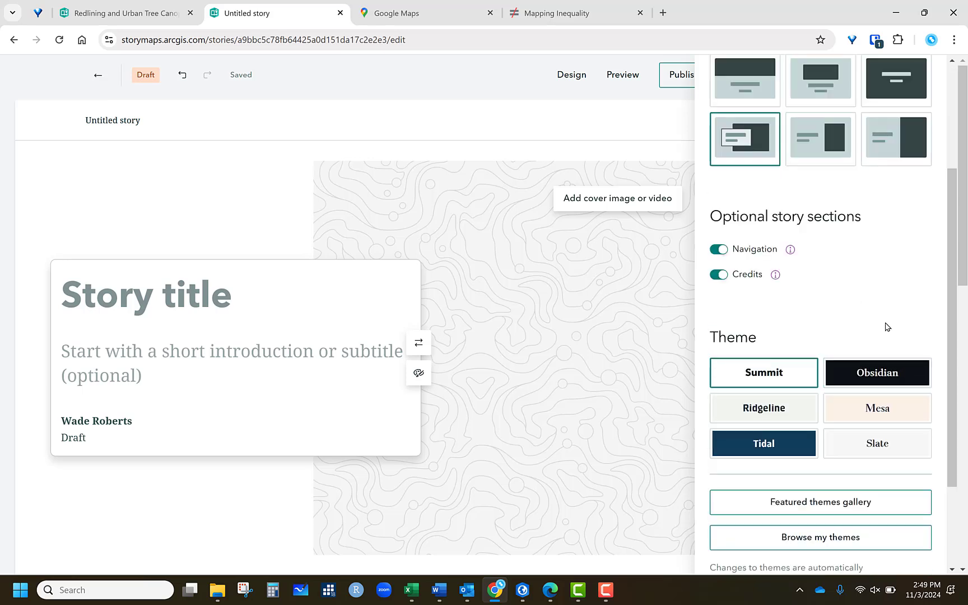
pyautogui.scroll(-2, 885, 325)
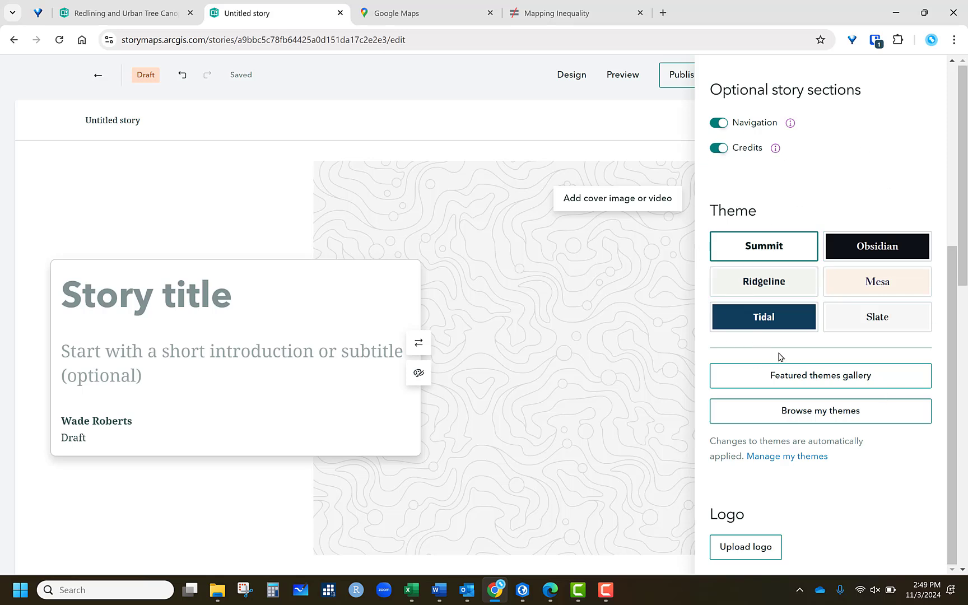
pyautogui.click(868, 318)
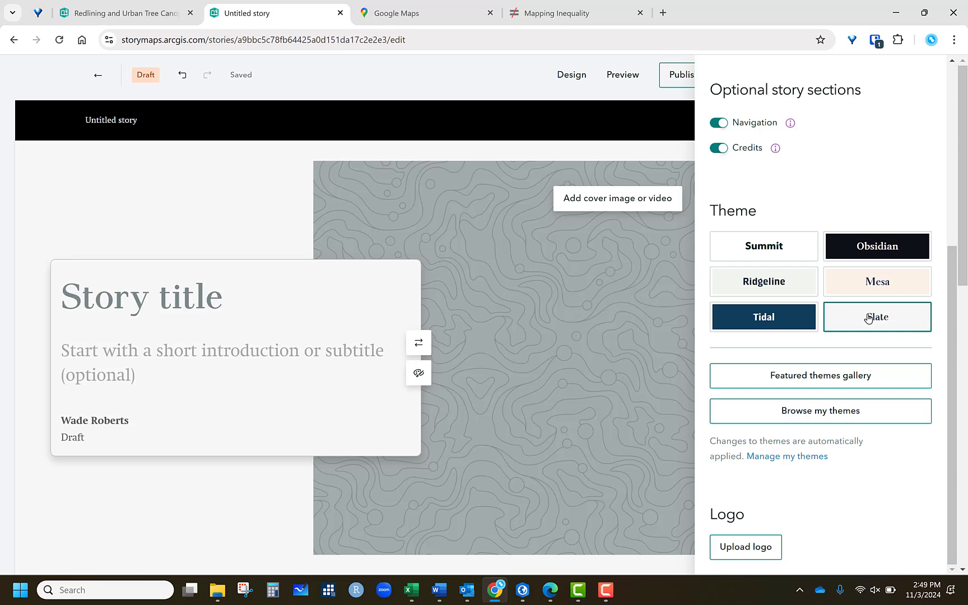
pyautogui.click(763, 275)
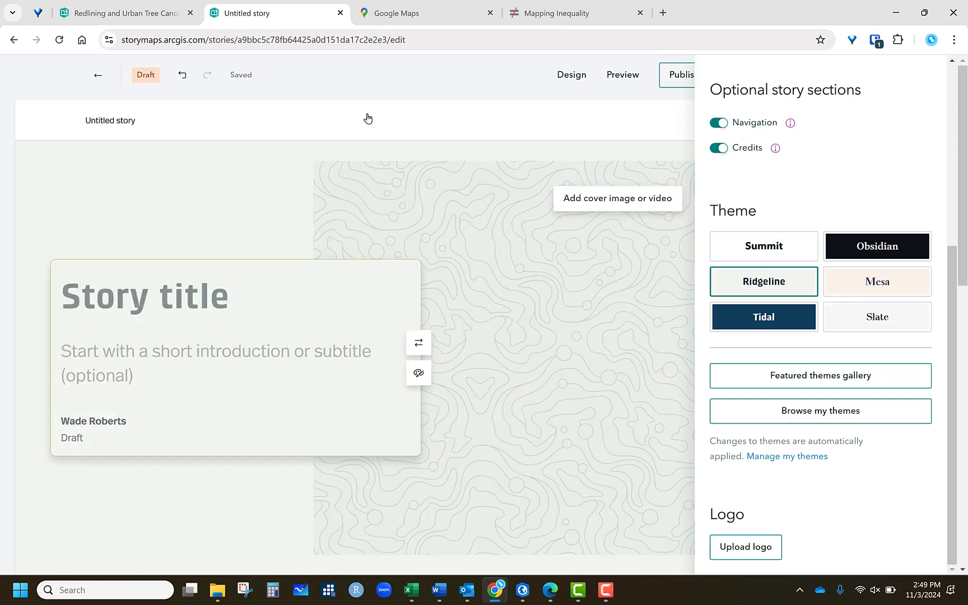
pyautogui.click(770, 315)
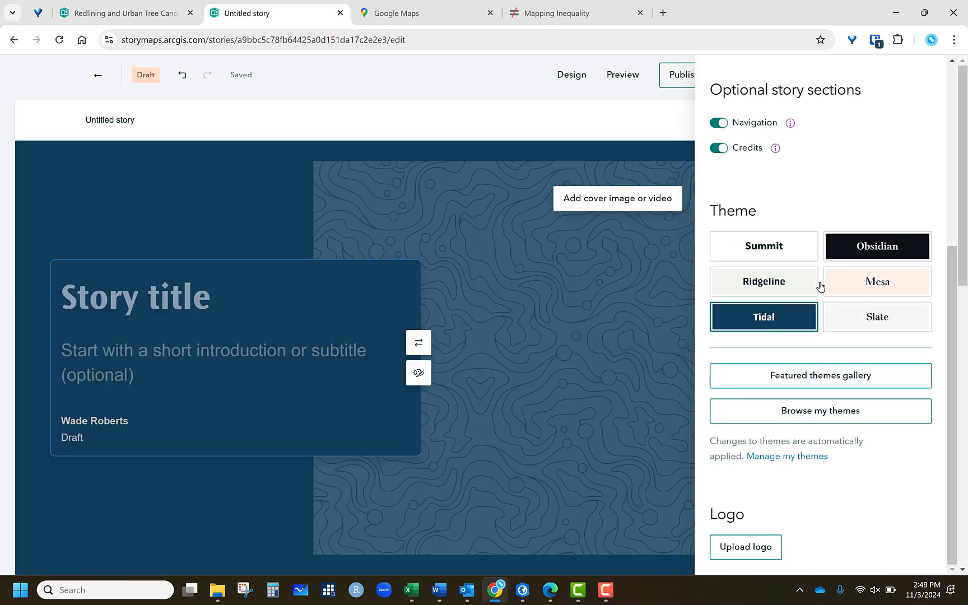
pyautogui.click(877, 244)
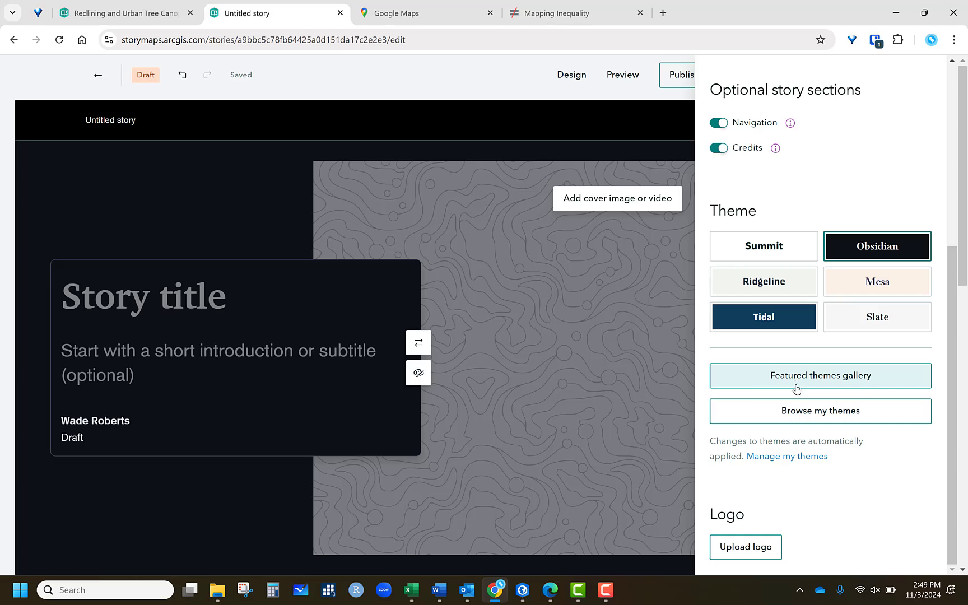
pyautogui.click(880, 318)
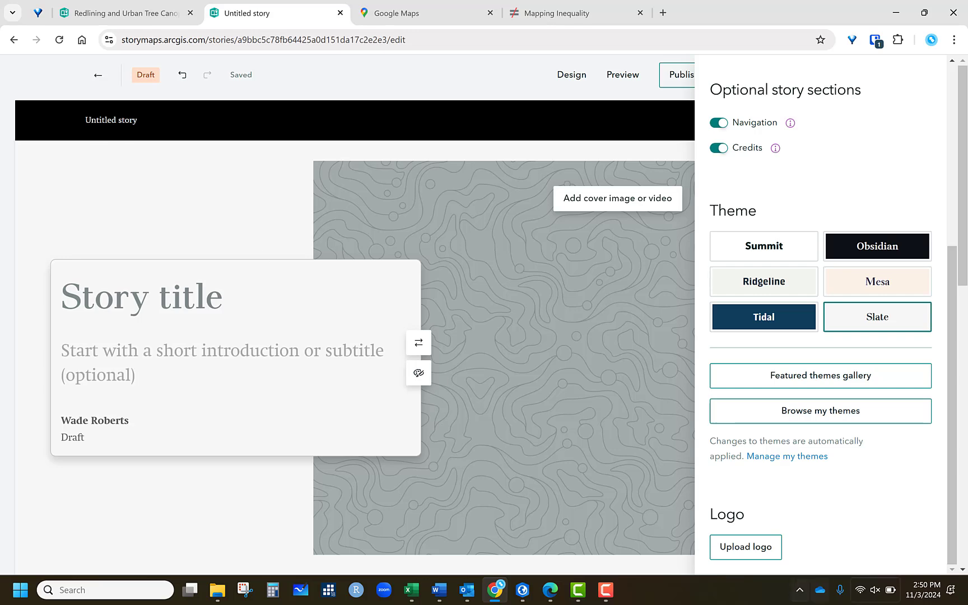
# - Search the Colorado College website for CC logos and examine the logo resources page
pyautogui.scroll(-3, 958, 466)
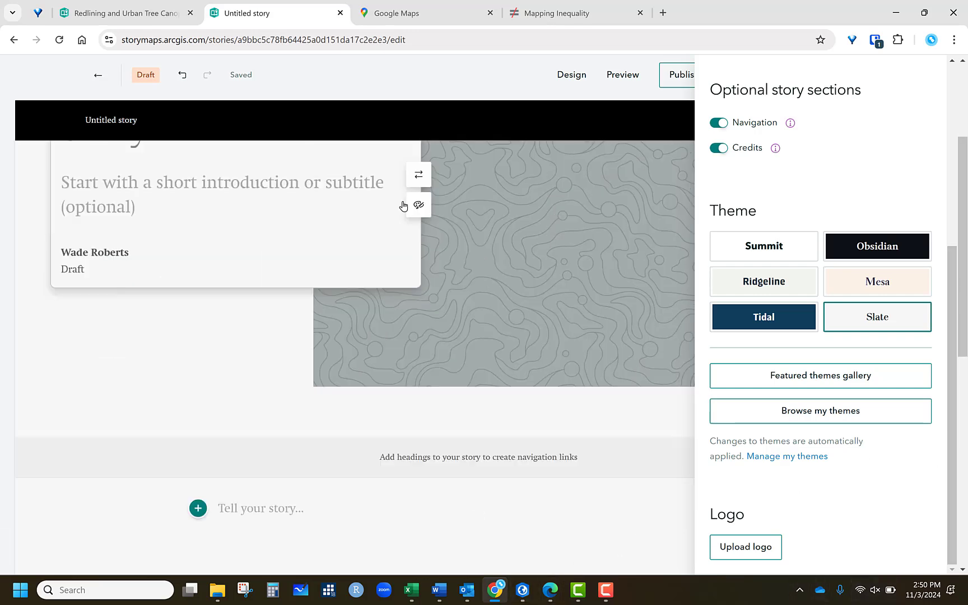
pyautogui.click(663, 12)
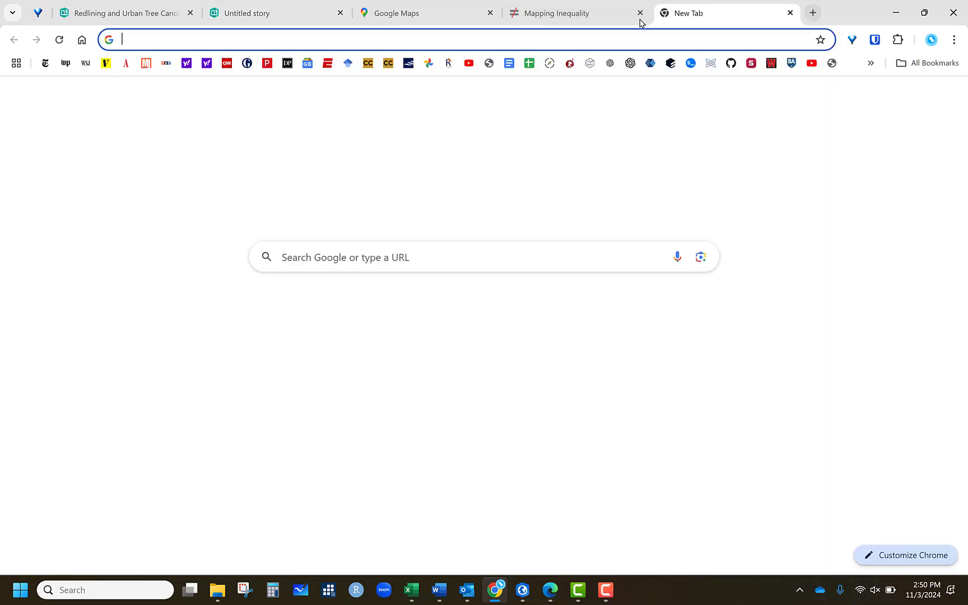
pyautogui.write('coloradocollege.edu/ssi')
pyautogui.press('Return')
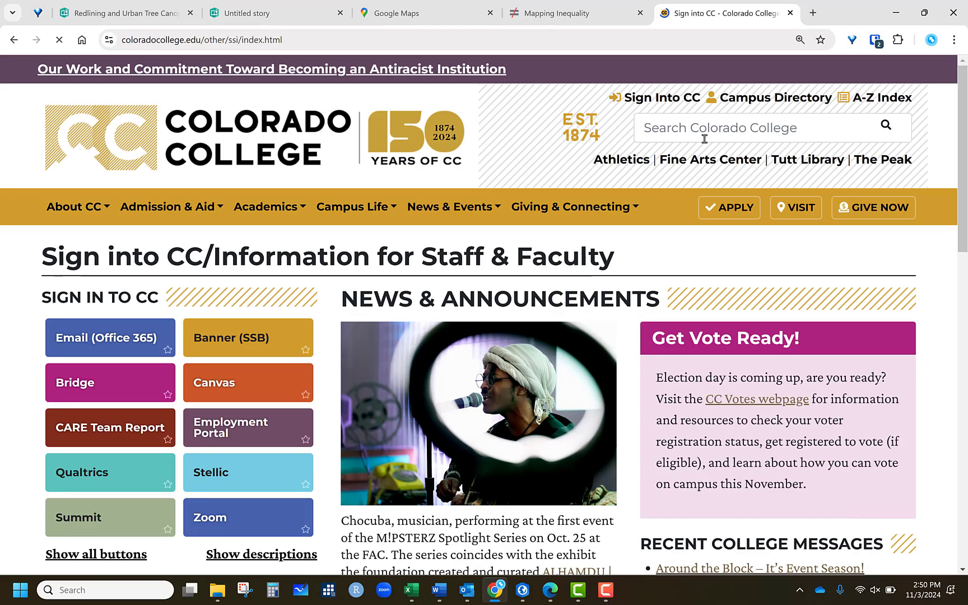
pyautogui.click(729, 130)
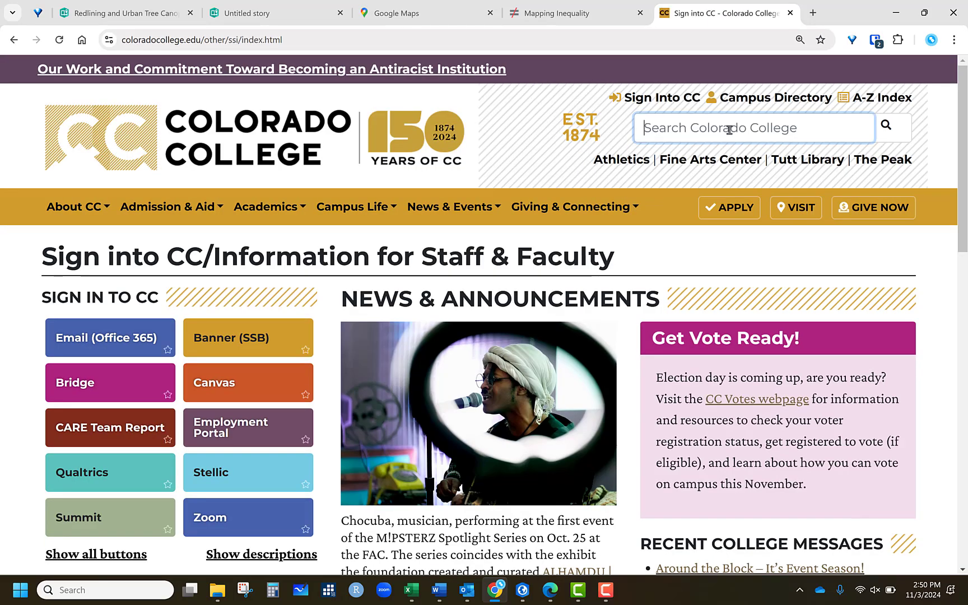
pyautogui.write('cc logos')
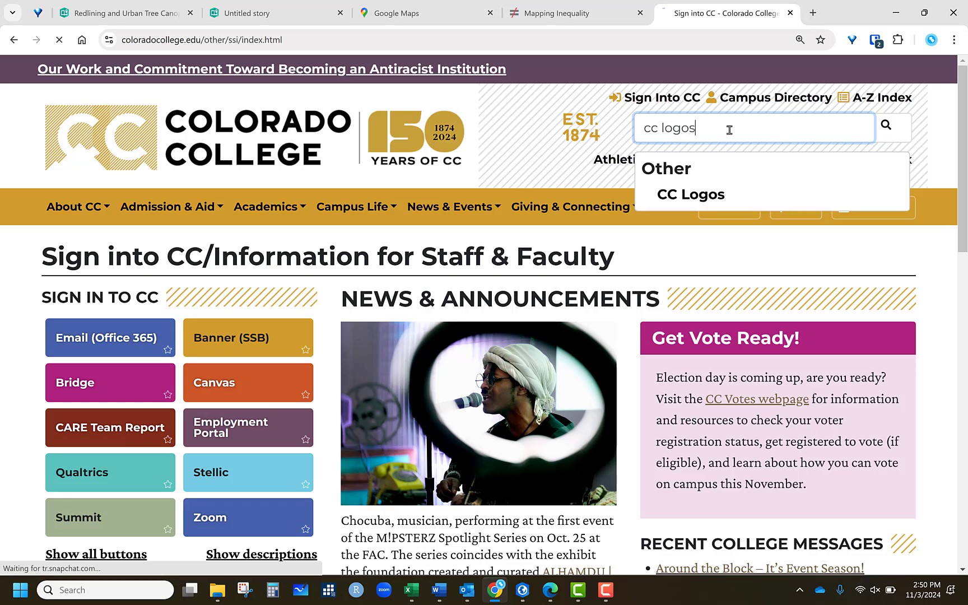
pyautogui.press('Return')
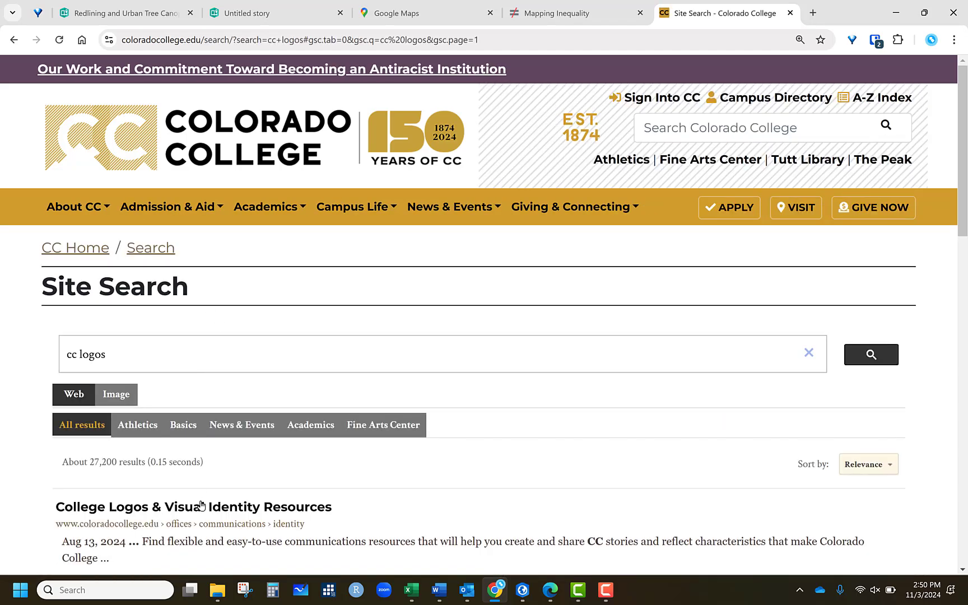
pyautogui.scroll(-8, 331, 414)
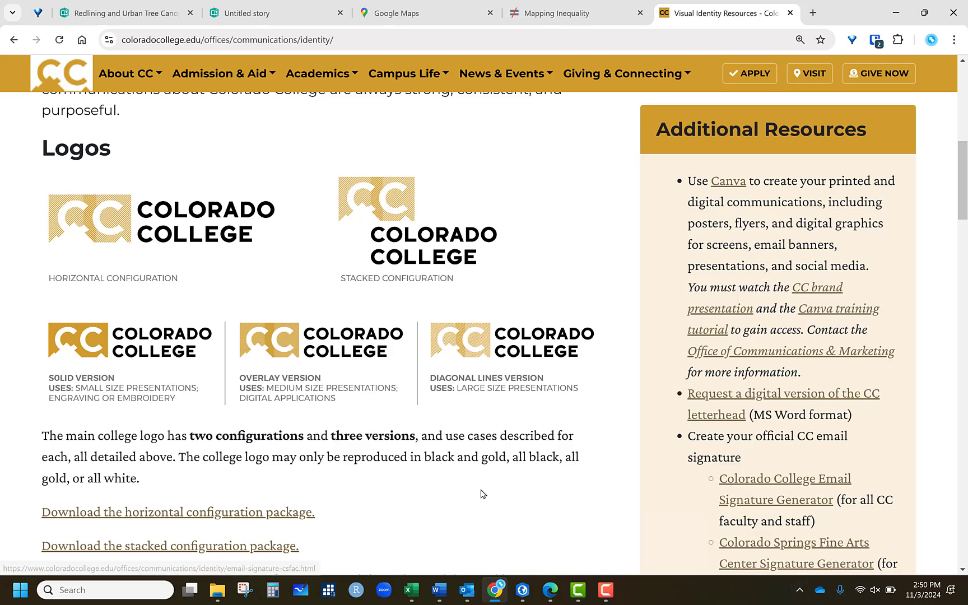
pyautogui.click(791, 13)
# - Upload the CClogo file from the Desktop as the story's logo
pyautogui.click(235, 16)
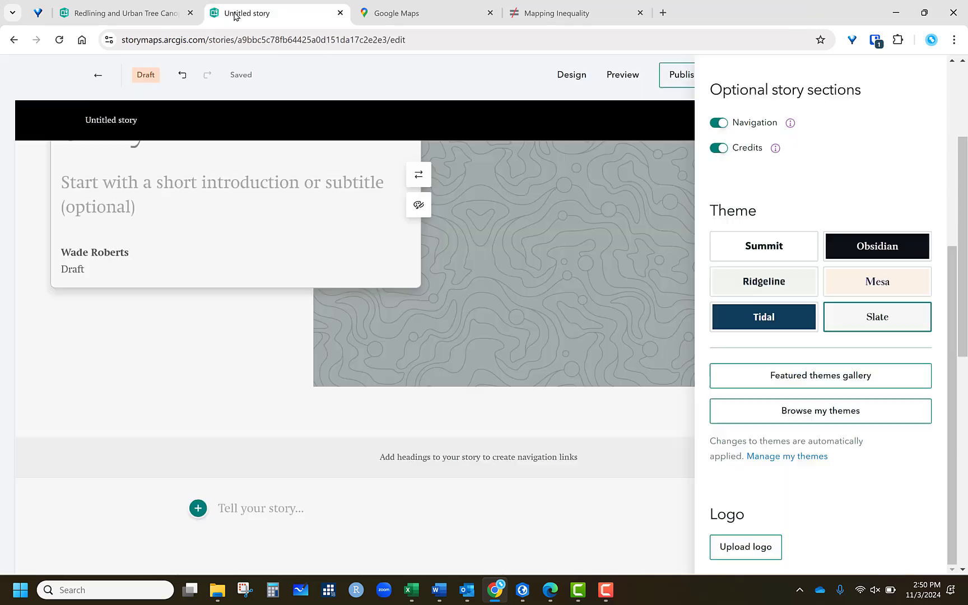
pyautogui.click(748, 553)
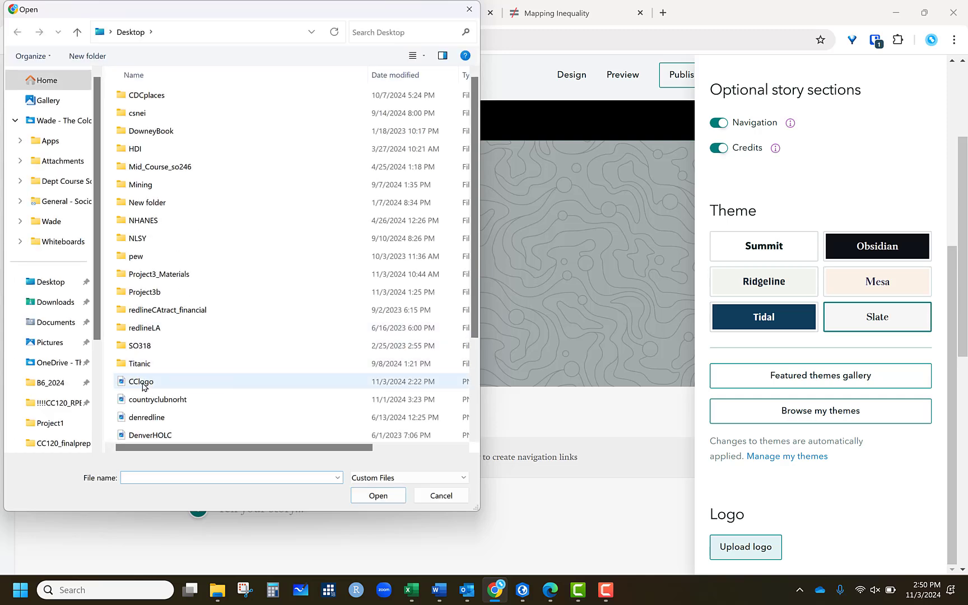
pyautogui.click(144, 381)
pyautogui.click(377, 497)
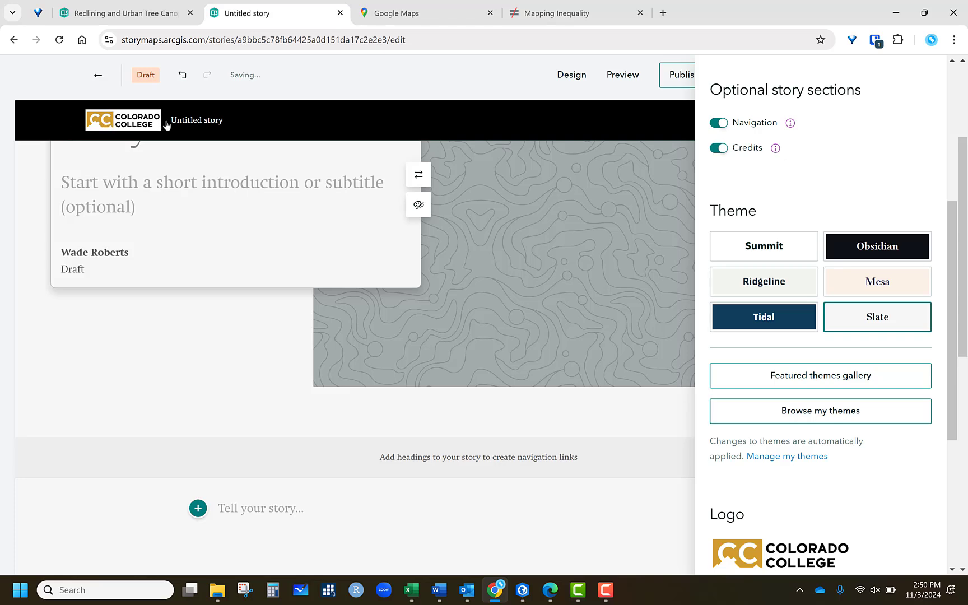
# - Enable showing the logo on the story cover
pyautogui.scroll(-3, 951, 545)
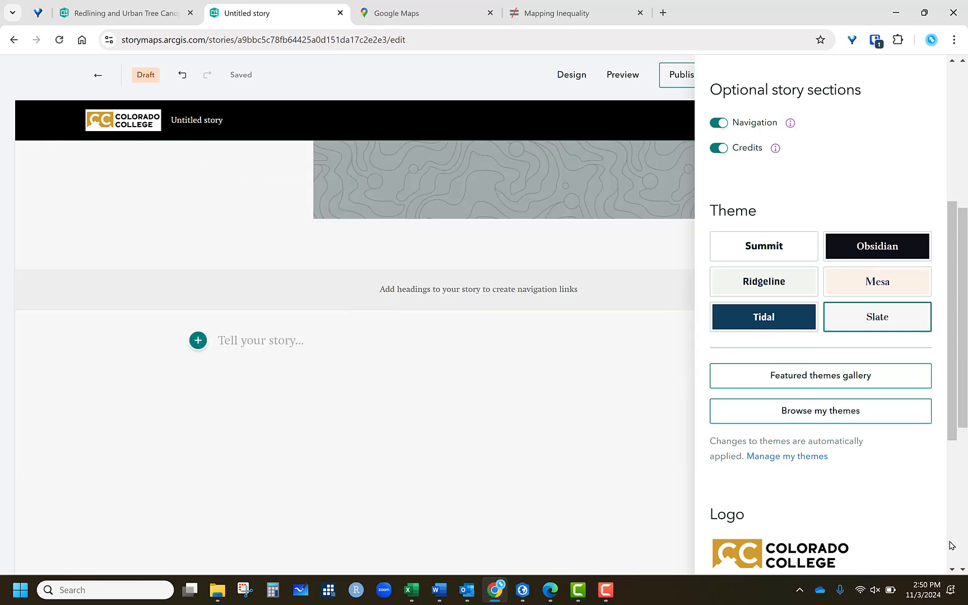
pyautogui.scroll(-4, 899, 441)
pyautogui.click(715, 430)
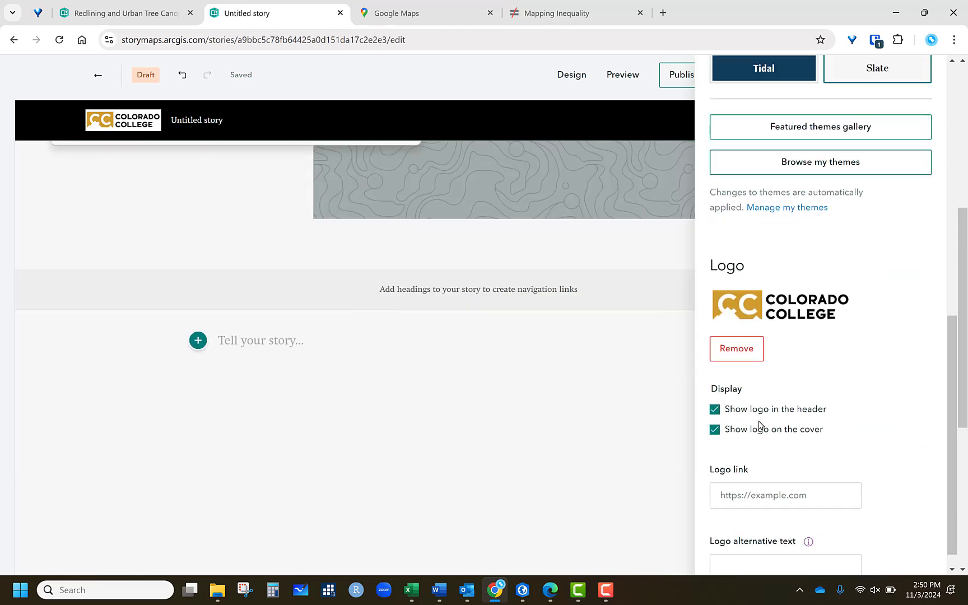
pyautogui.scroll(5, 209, 310)
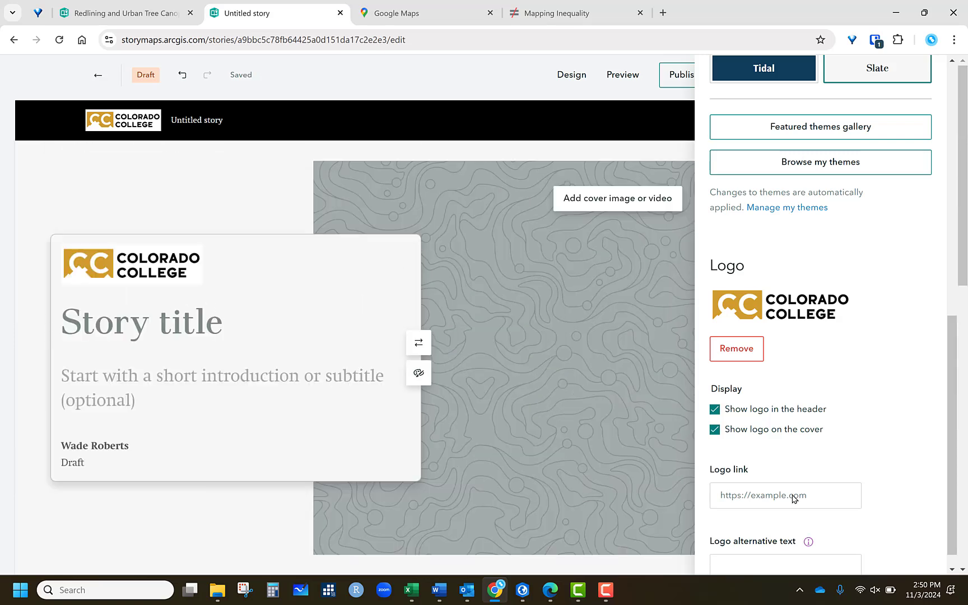
pyautogui.scroll(-1, 849, 416)
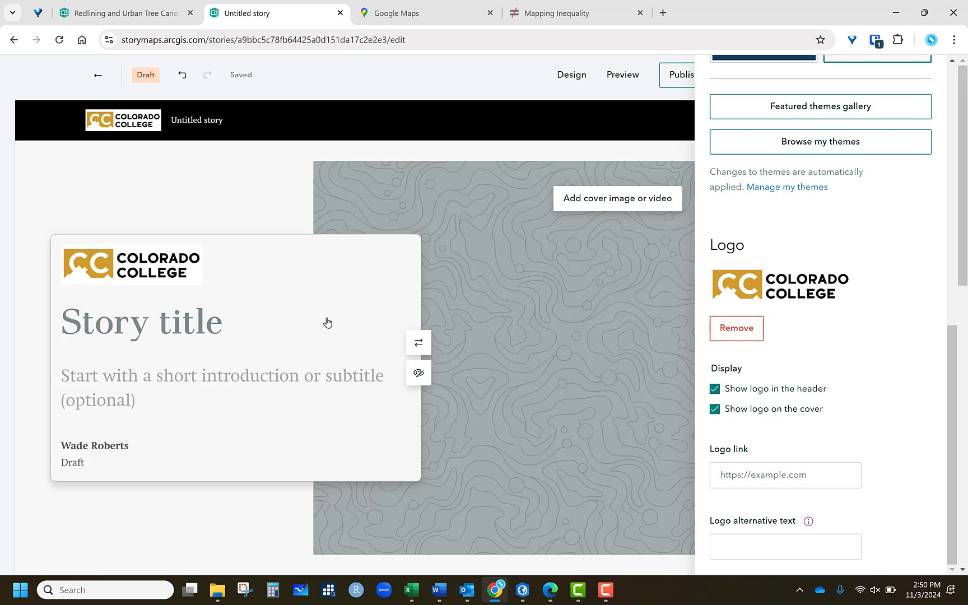
# - Enter the story title "Redlining and Urban Tree Canopy"
pyautogui.click(139, 320)
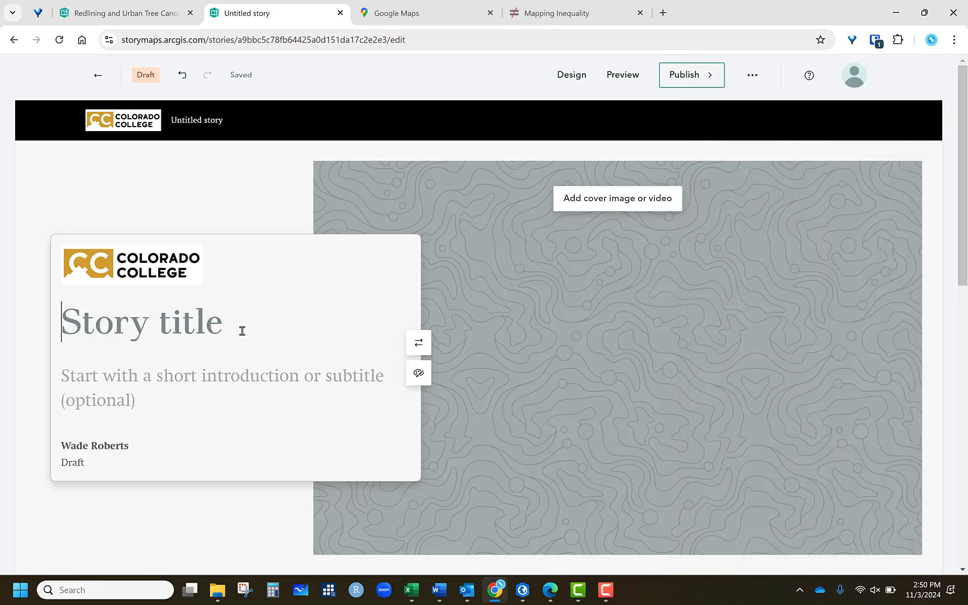
pyautogui.write('Re')
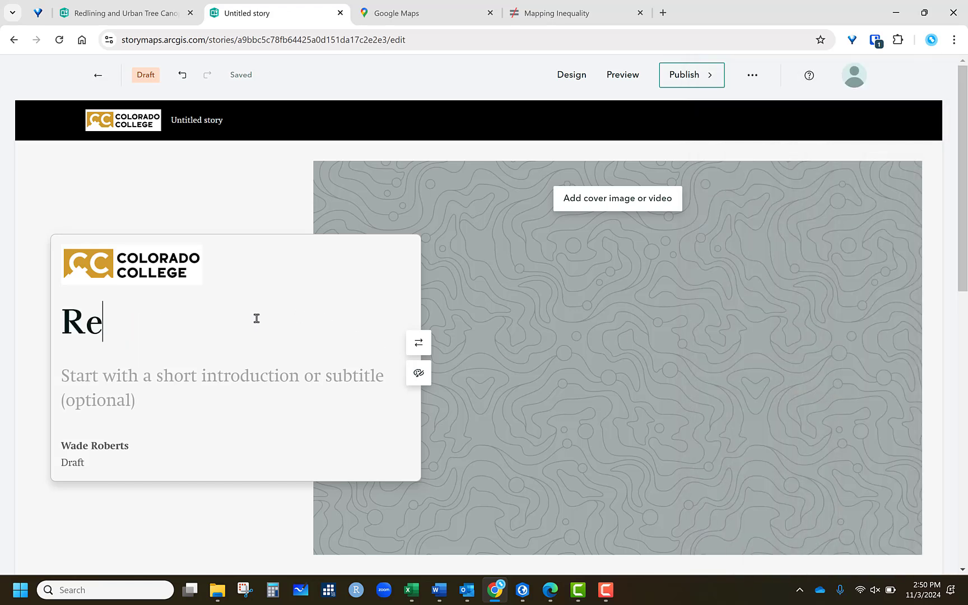
pyautogui.write('dlining and Urt')
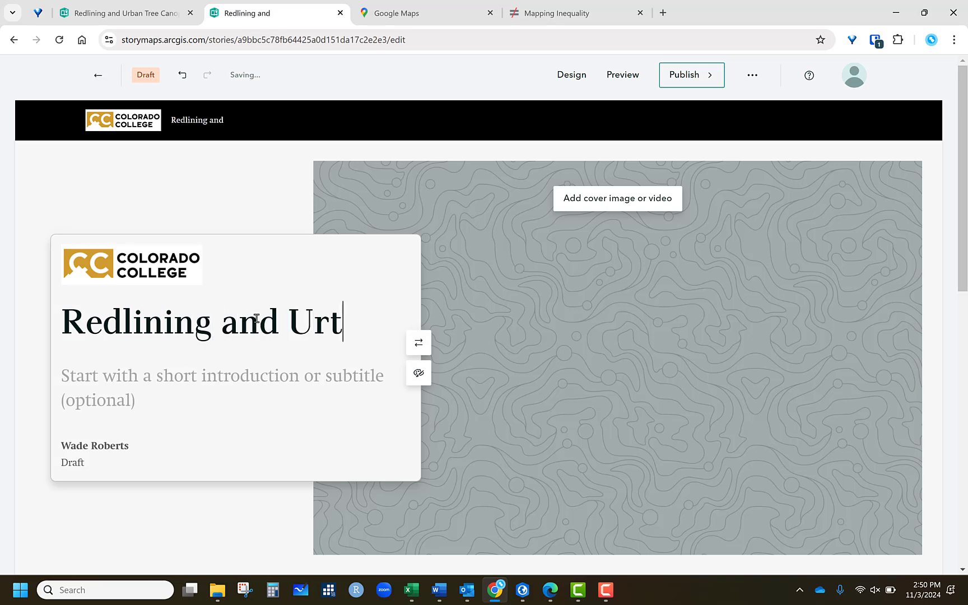
pyautogui.press('BackSpace')
pyautogui.write('ban Tree Cna')
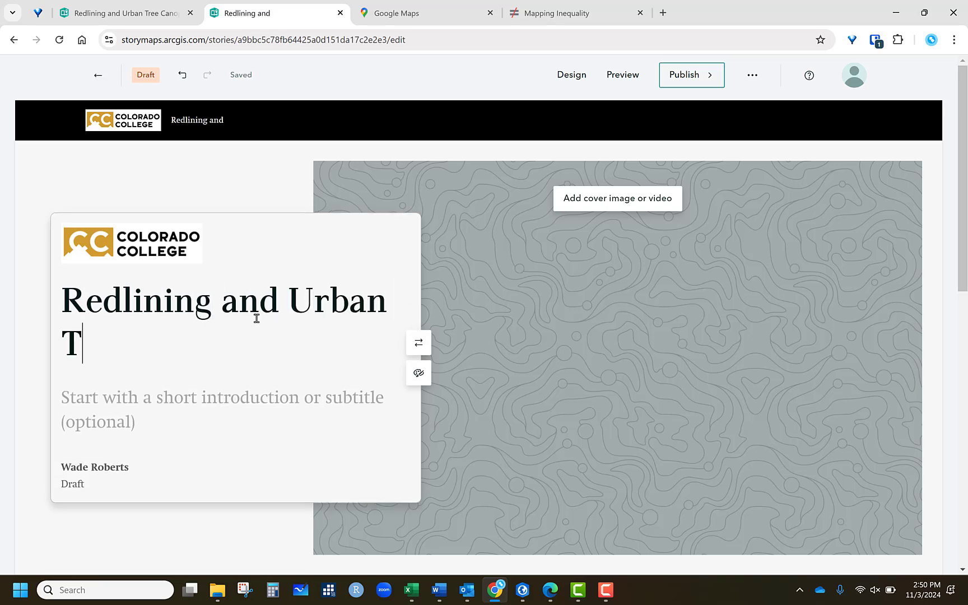
pyautogui.press('BackSpace')
pyautogui.press('BackSpace')
pyautogui.write('anopt')
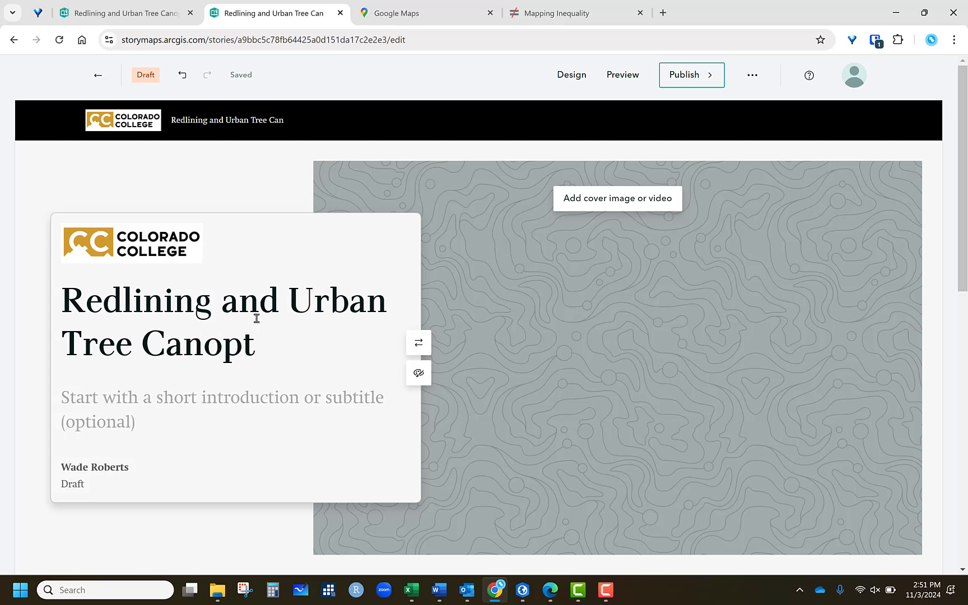
pyautogui.press('BackSpace')
pyautogui.write('y')
# - Enter the story subtitle "Subtitle would go here."
pyautogui.click(232, 389)
pyautogui.write('Subti')
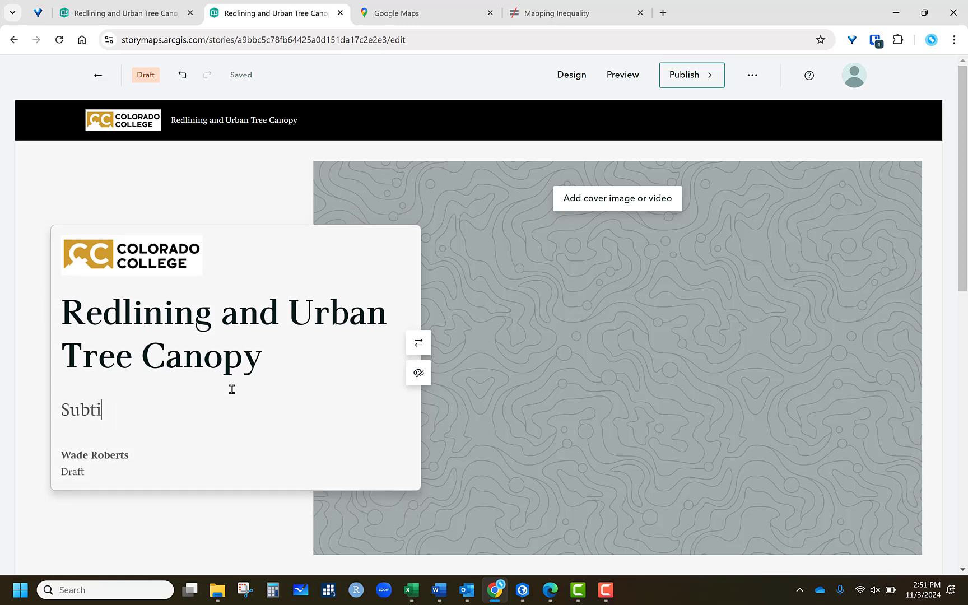
pyautogui.write('tle would go here.')
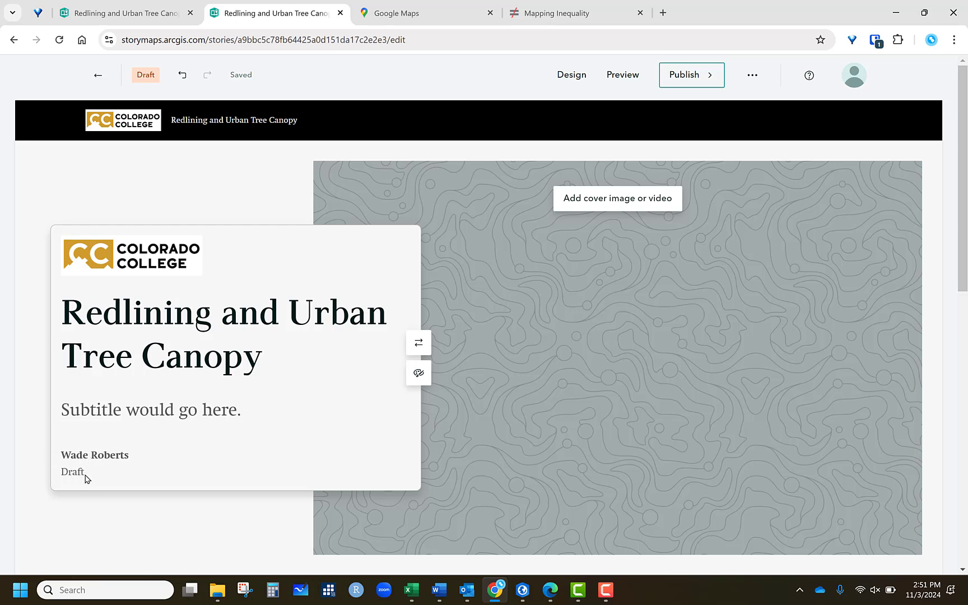
# - Upload the denredline image from the Desktop as the cover image
pyautogui.click(631, 198)
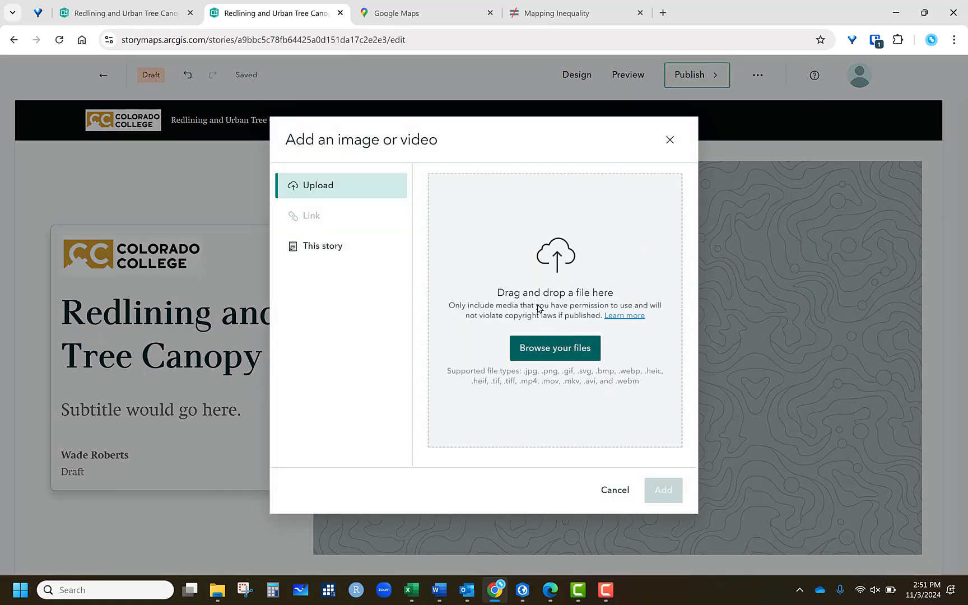
pyautogui.click(554, 308)
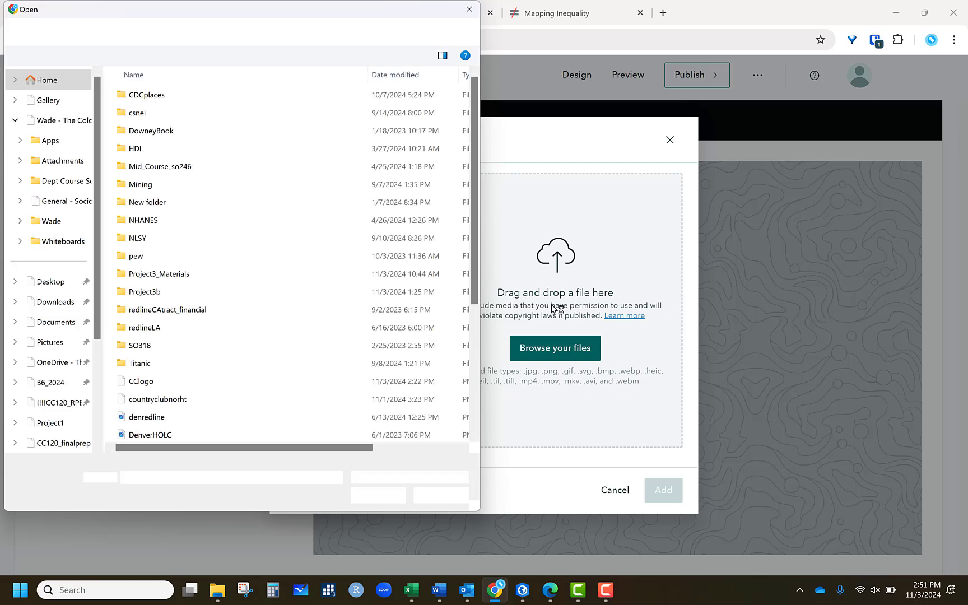
pyautogui.scroll(-3, 263, 303)
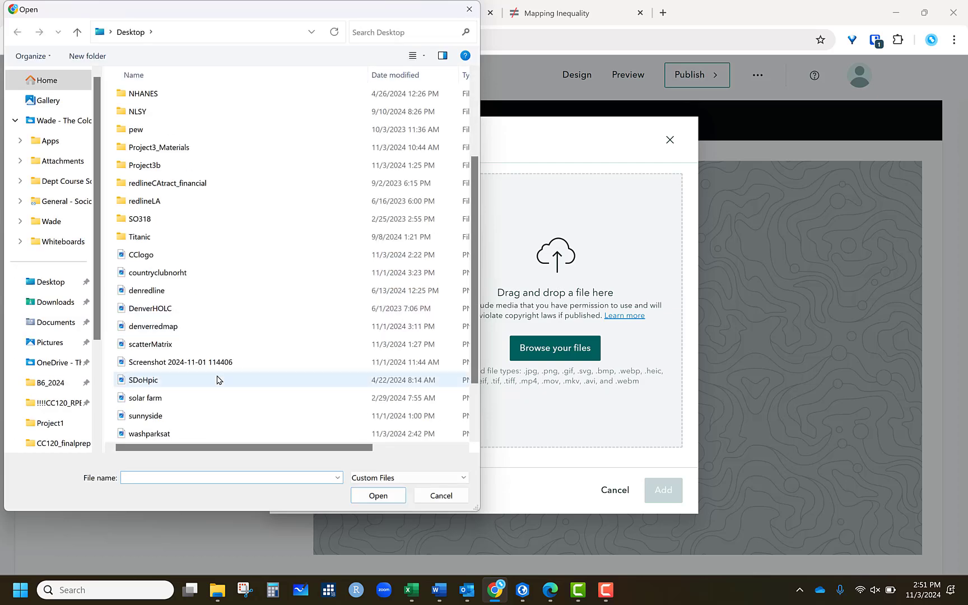
pyautogui.click(159, 291)
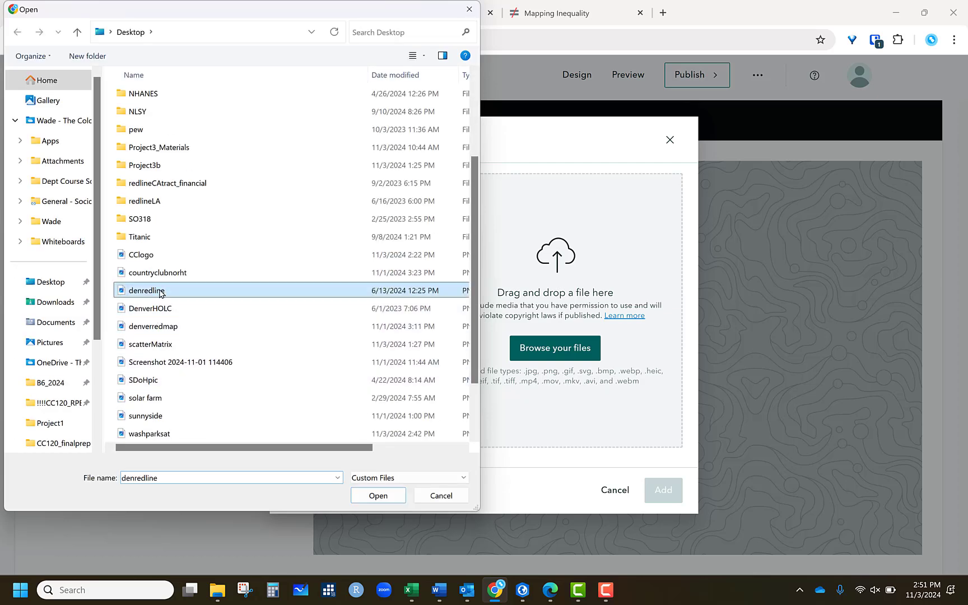
pyautogui.click(401, 495)
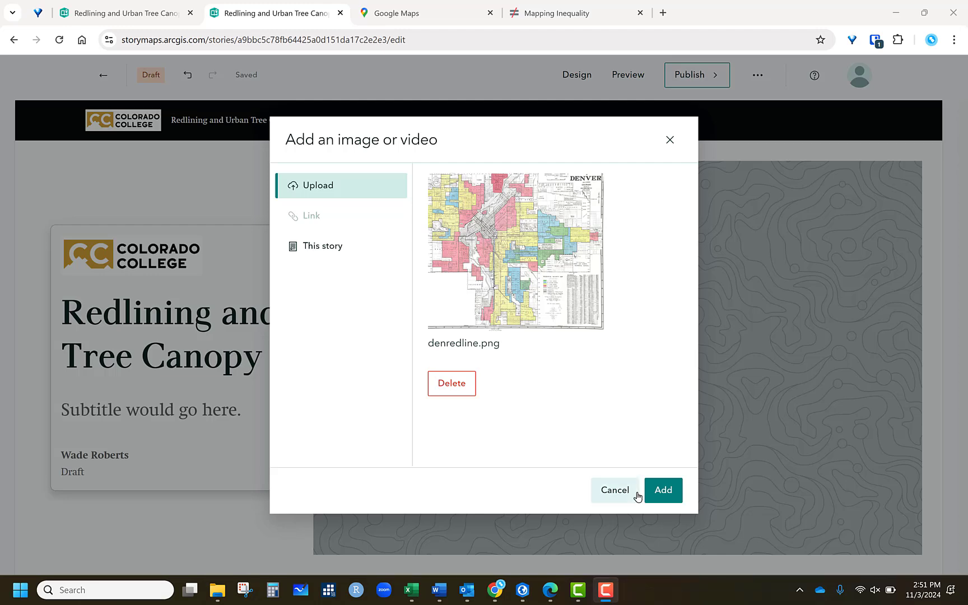
pyautogui.click(663, 491)
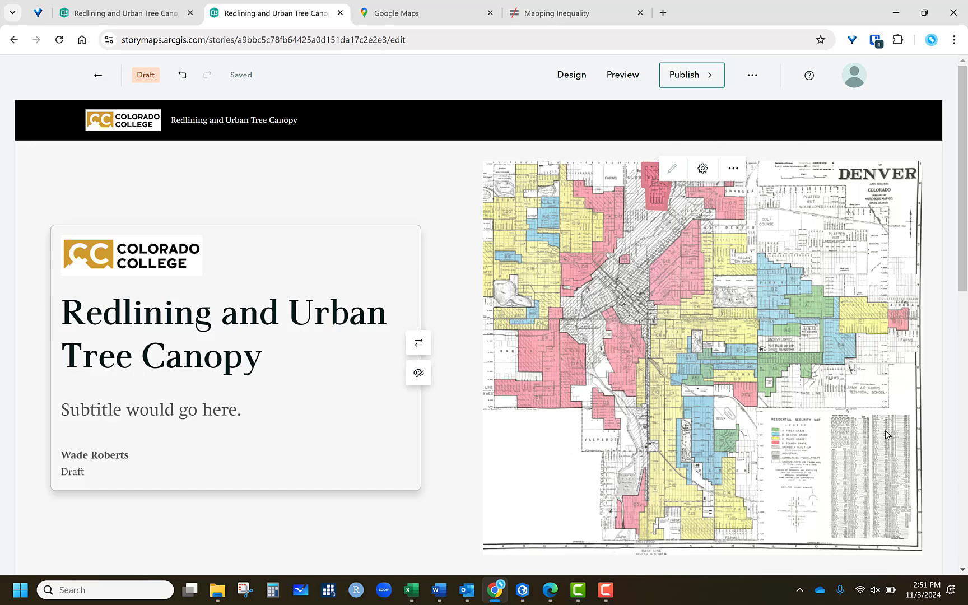
# - Examine the cover image's menu and its display and properties options
pyautogui.click(734, 169)
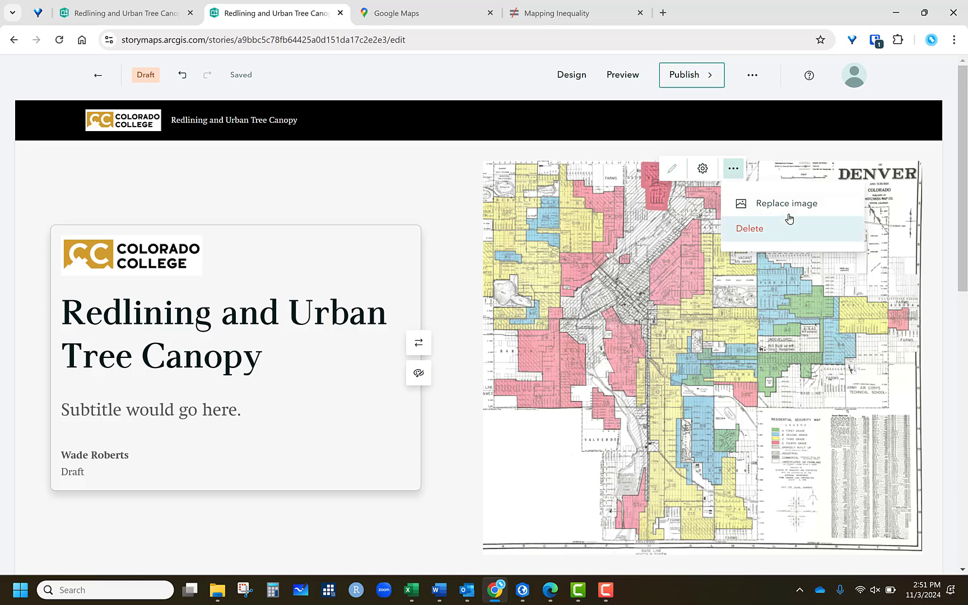
pyautogui.click(703, 168)
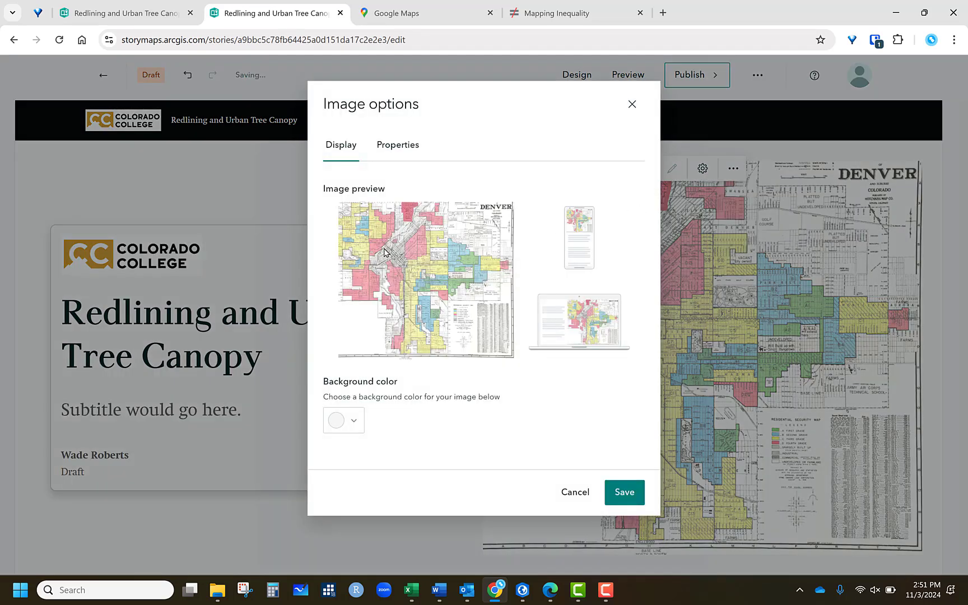
pyautogui.click(399, 146)
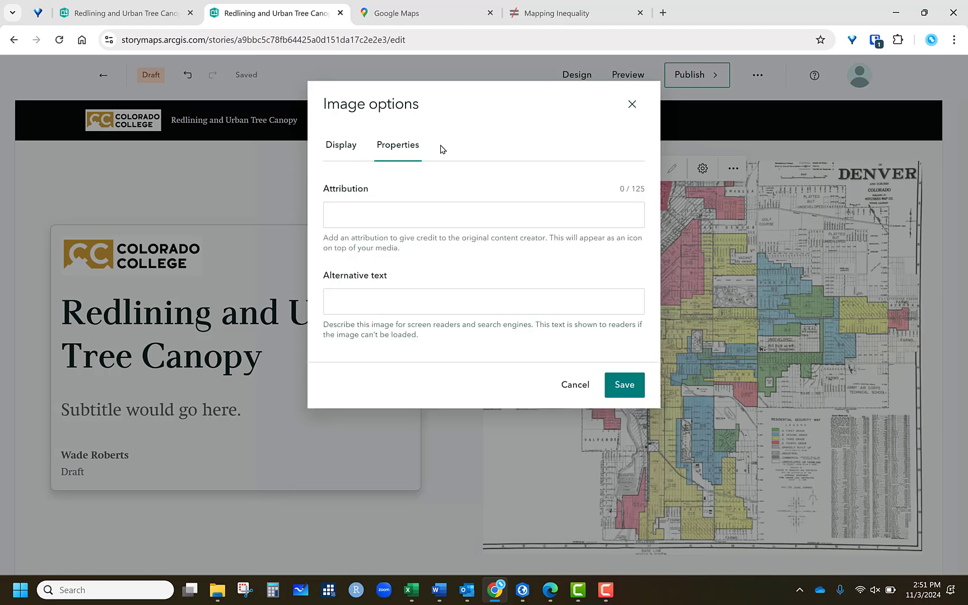
pyautogui.click(340, 146)
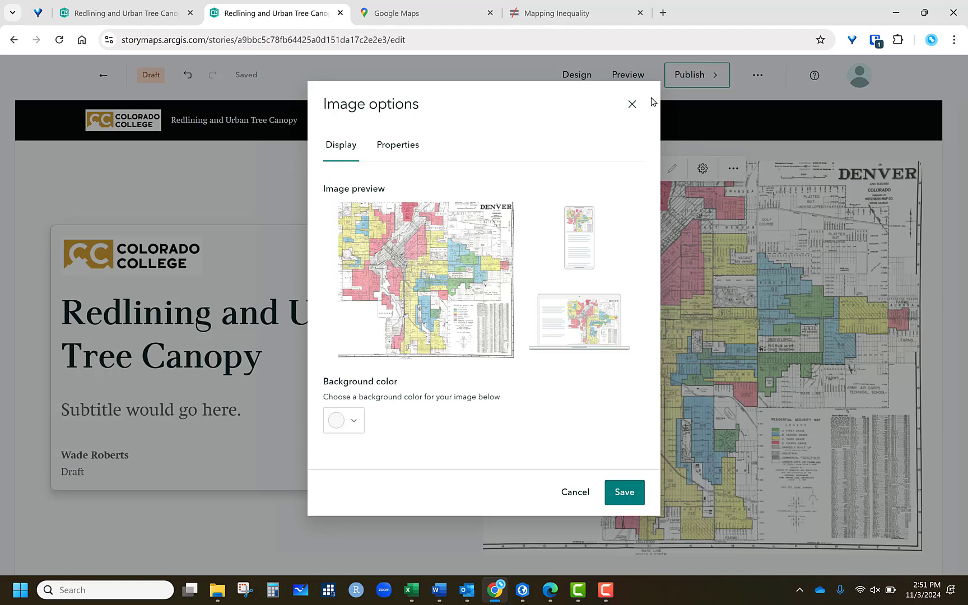
pyautogui.click(632, 104)
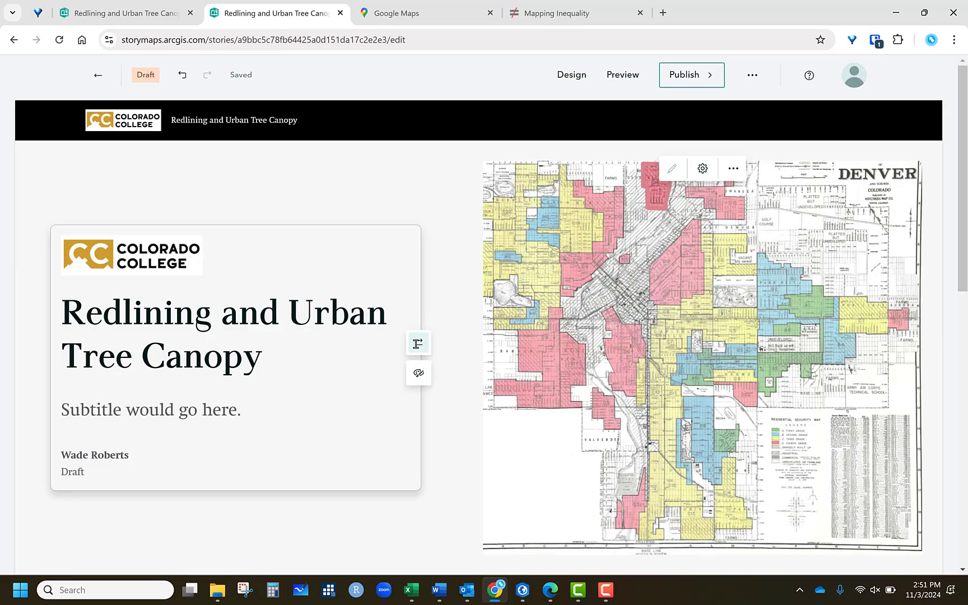
# - Try swapping the cover layout so the image sits opposite the title panel, then swap it back
pyautogui.click(420, 344)
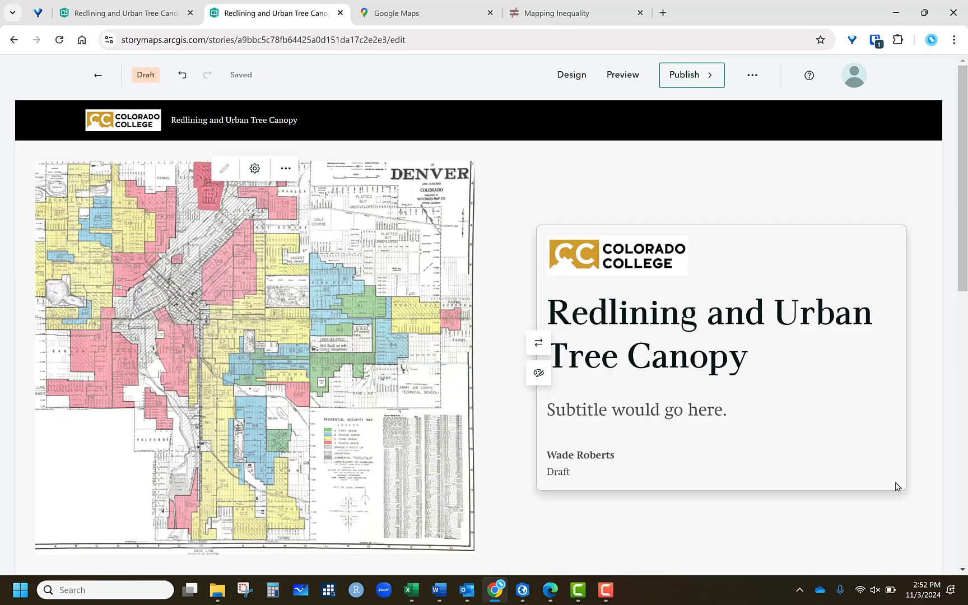
pyautogui.click(538, 344)
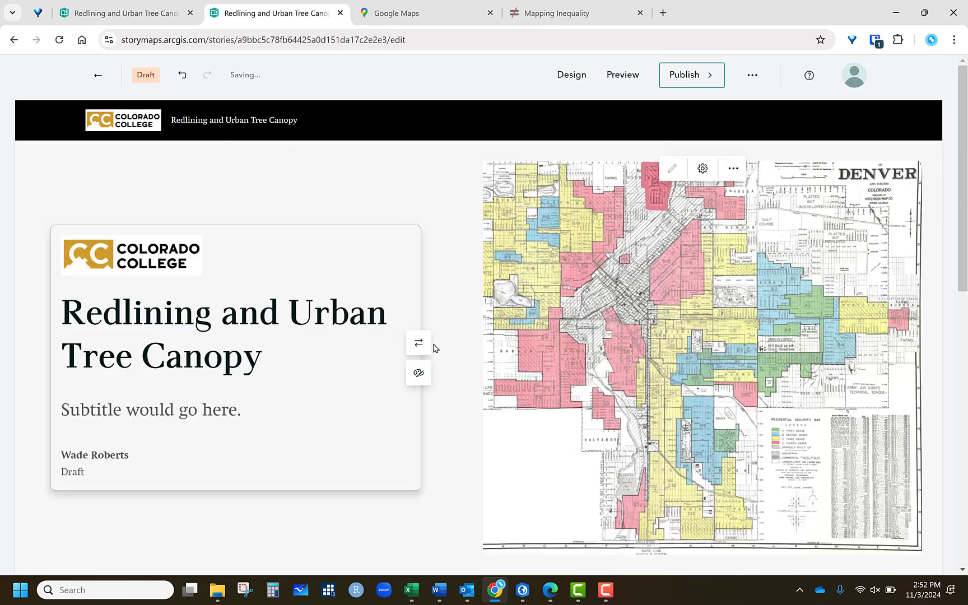
pyautogui.click(419, 344)
pyautogui.click(538, 343)
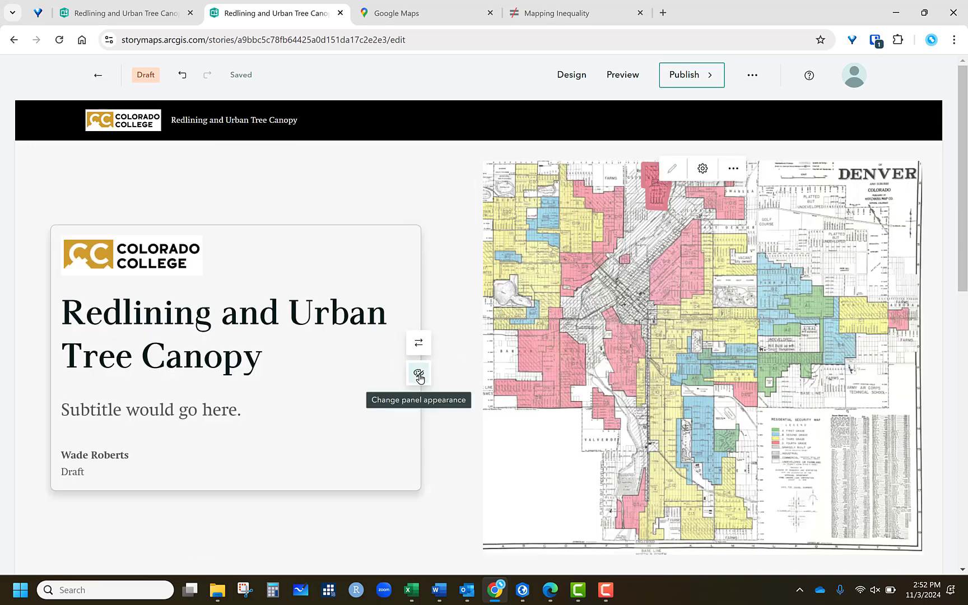
# - Add a Heading 1 text block reading "Abstract" below the cover
pyautogui.scroll(-6, 499, 372)
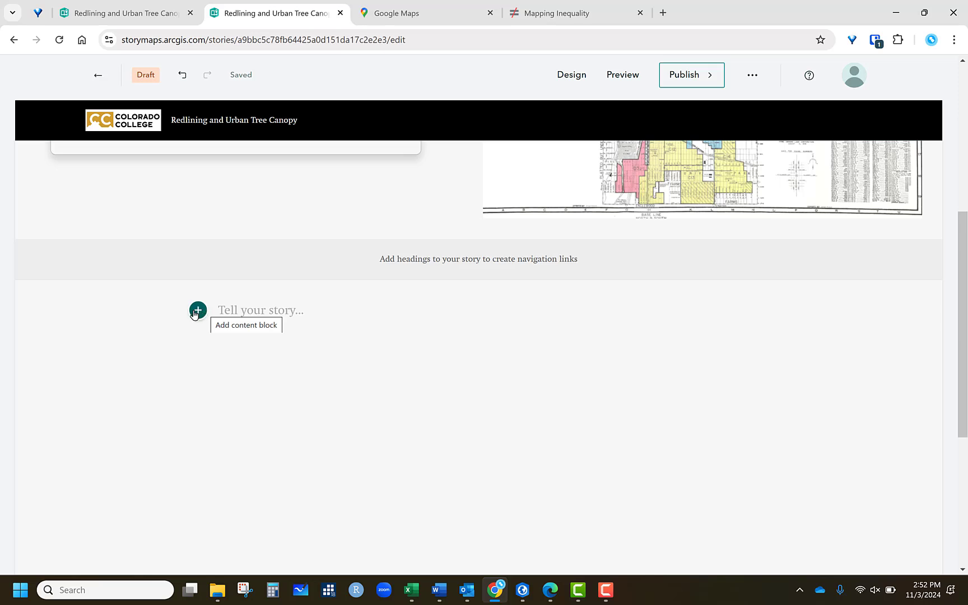
pyautogui.click(198, 312)
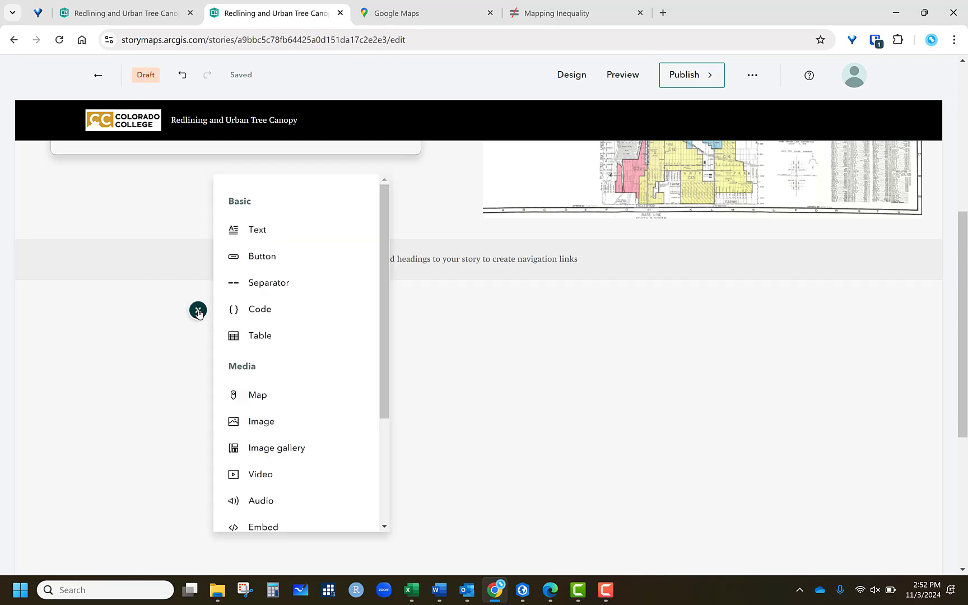
pyautogui.click(255, 226)
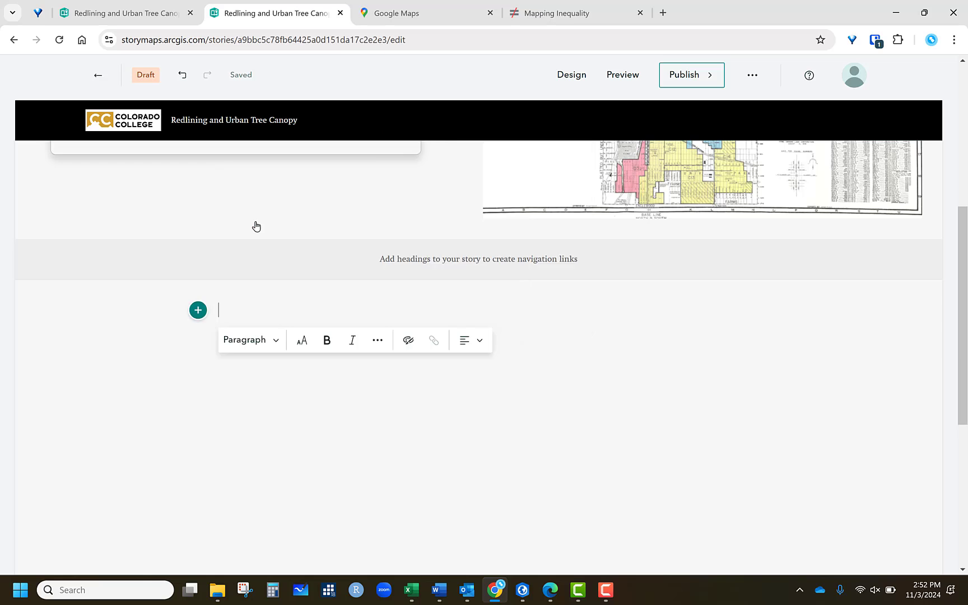
pyautogui.click(275, 342)
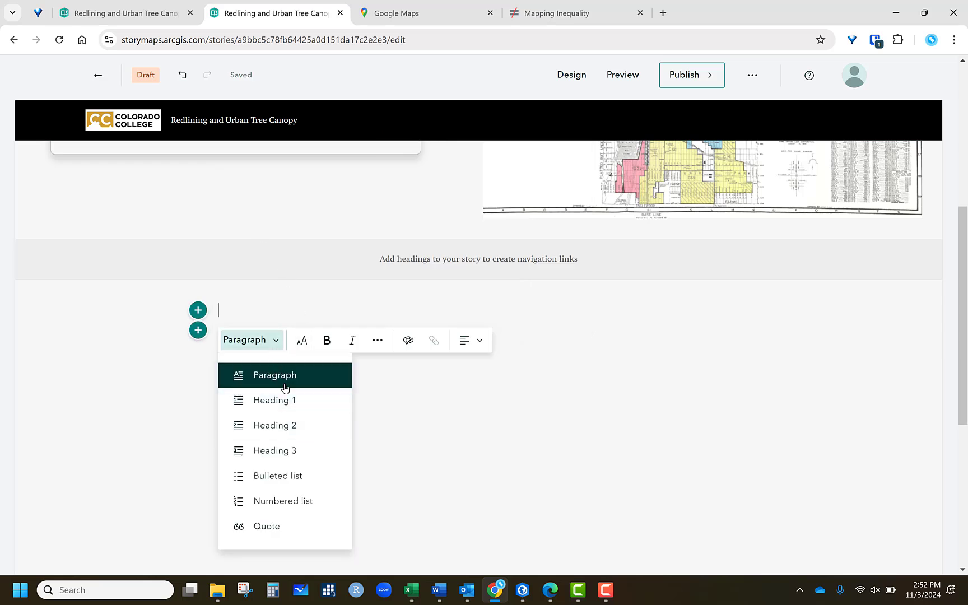
pyautogui.click(279, 401)
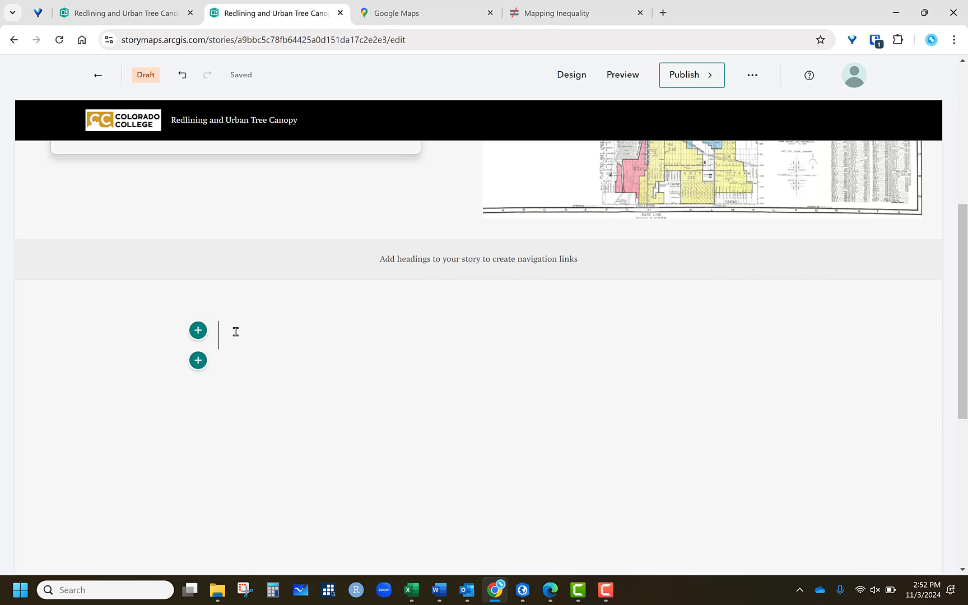
pyautogui.write('Abstract')
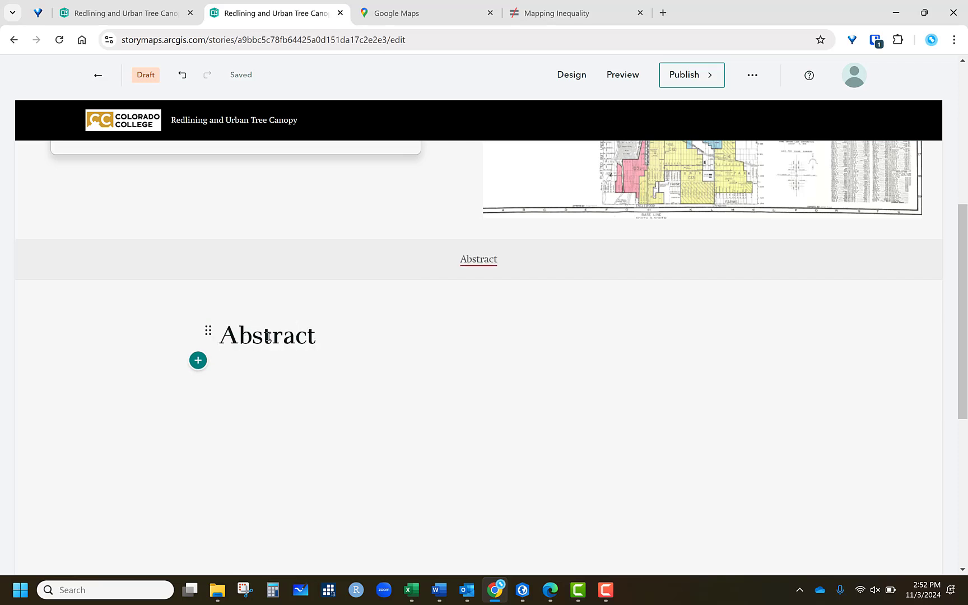
# - Center-align the Abstract heading
pyautogui.moveTo(316, 337); pyautogui.dragTo(225, 332)
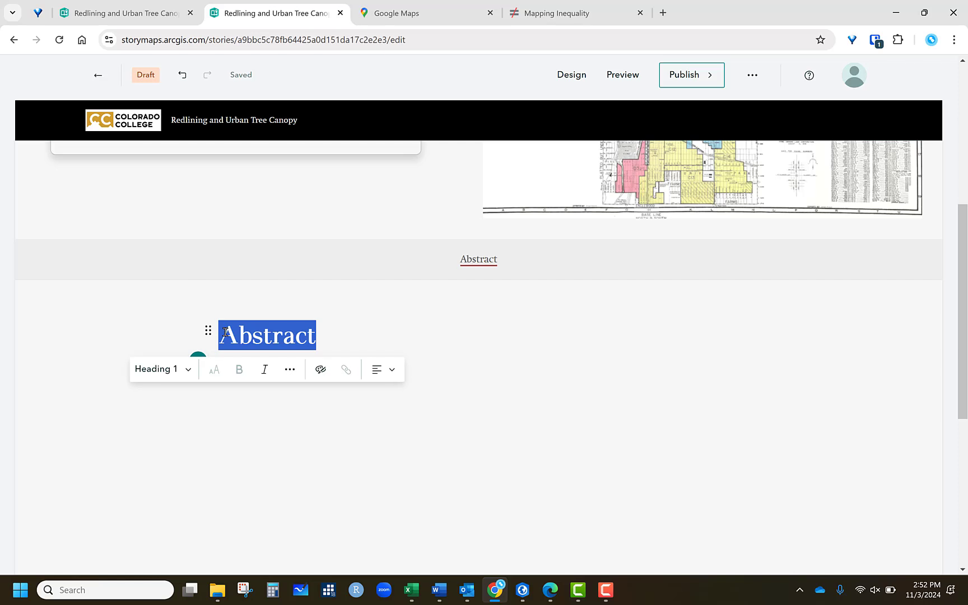
pyautogui.click(392, 371)
pyautogui.click(415, 441)
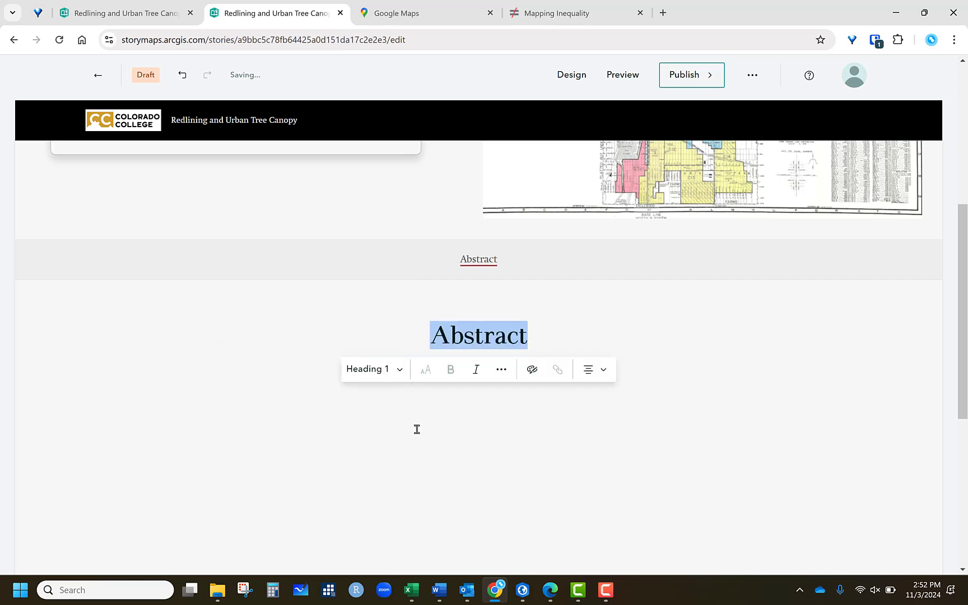
pyautogui.click(224, 350)
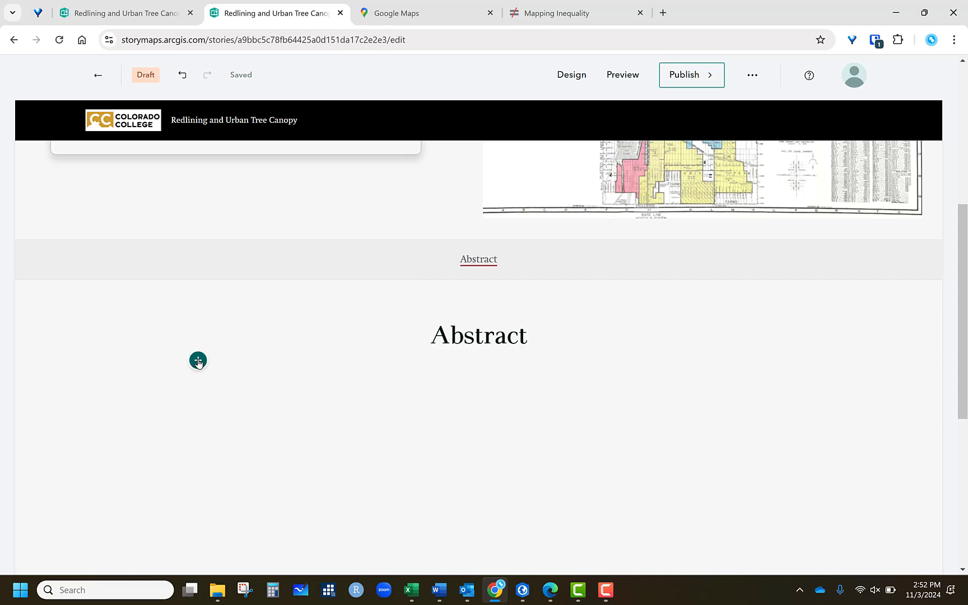
# - Switch to the Word syllabus and copy the Course Description paragraph
pyautogui.click(198, 362)
pyautogui.click(253, 271)
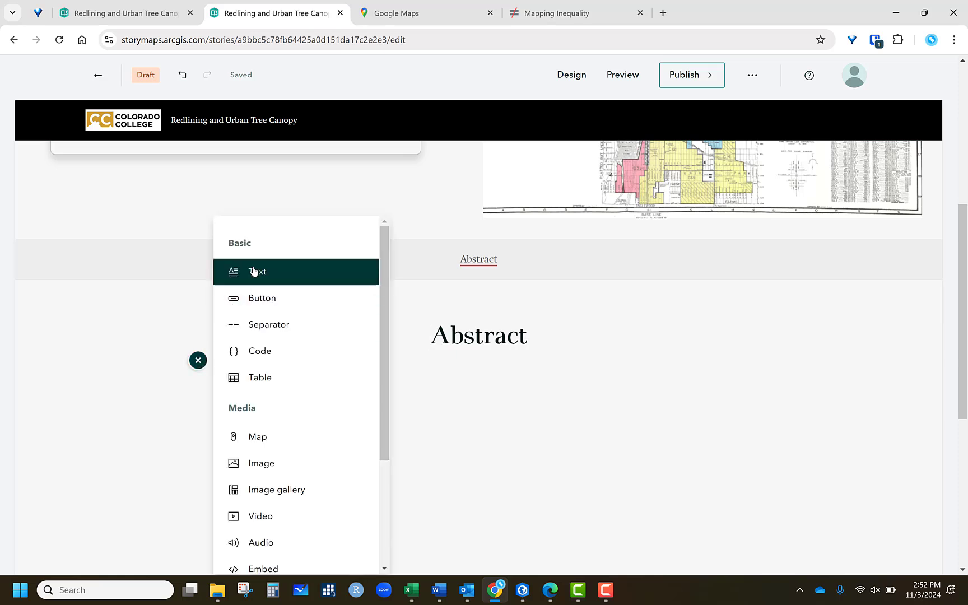
pyautogui.click(439, 590)
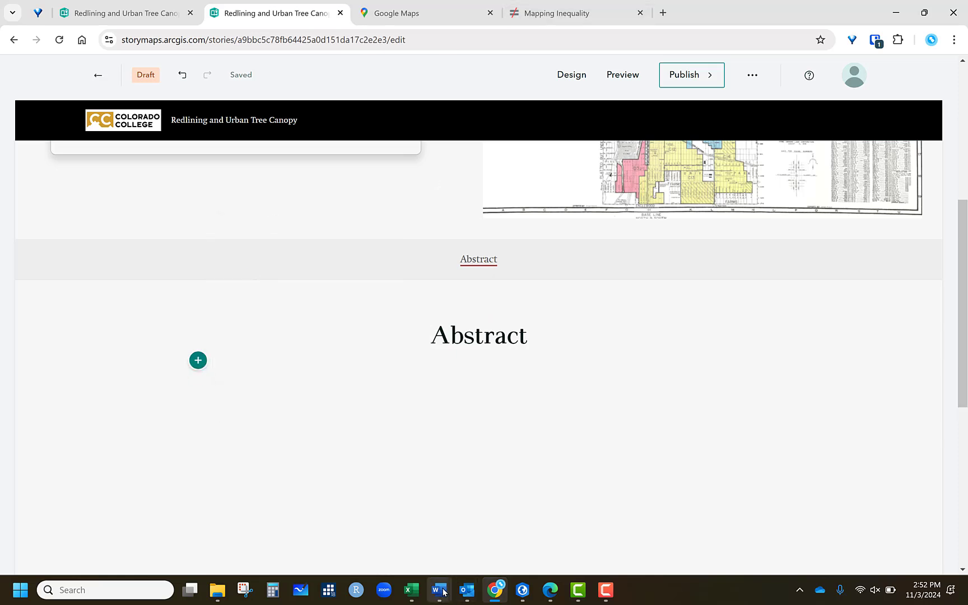
pyautogui.click(554, 526)
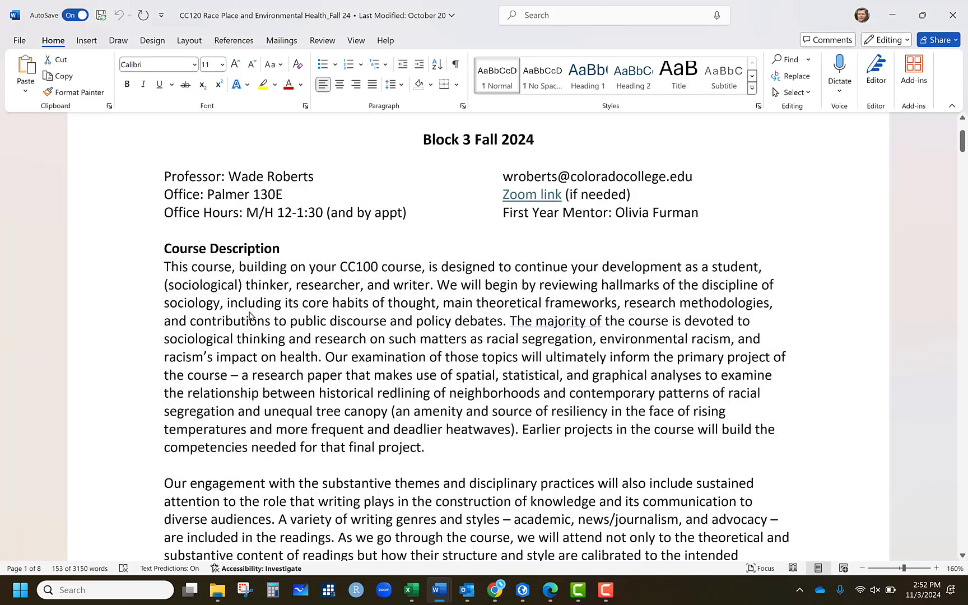
pyautogui.tripleClick(253, 314)
pyautogui.rightClick(252, 314)
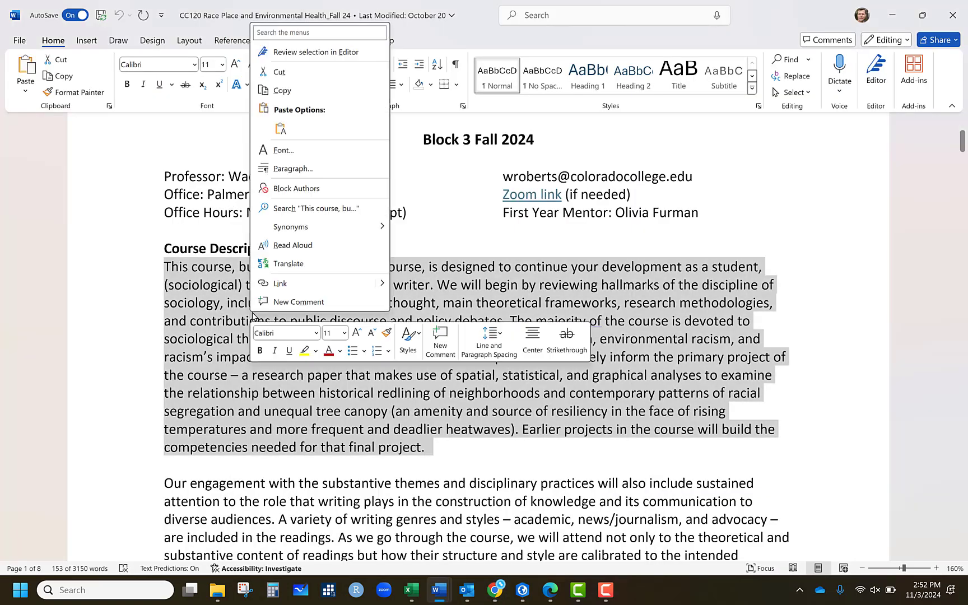
pyautogui.click(282, 93)
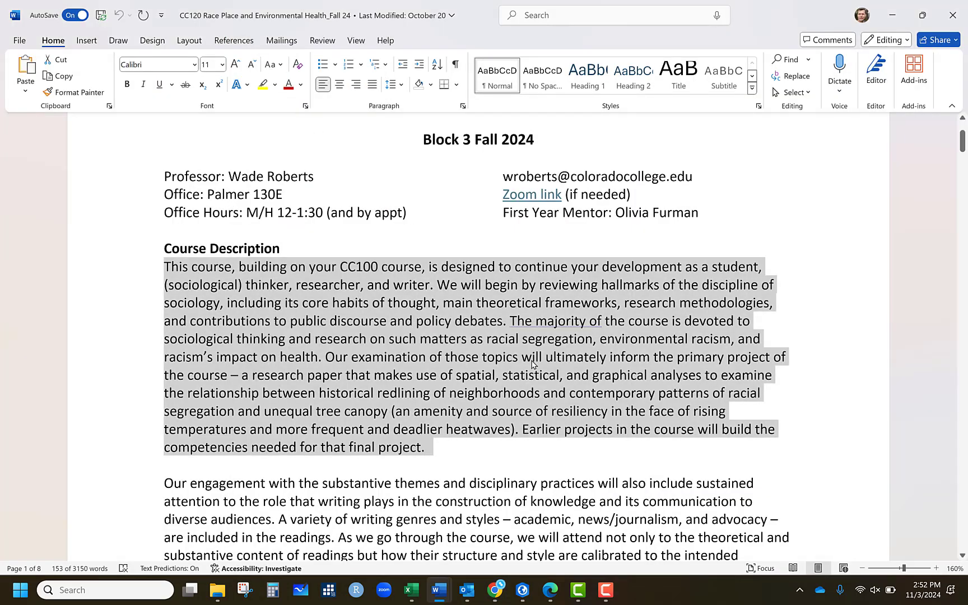
# - Return to the story, add a text block under the Abstract heading and paste the copied paragraph
pyautogui.click(495, 591)
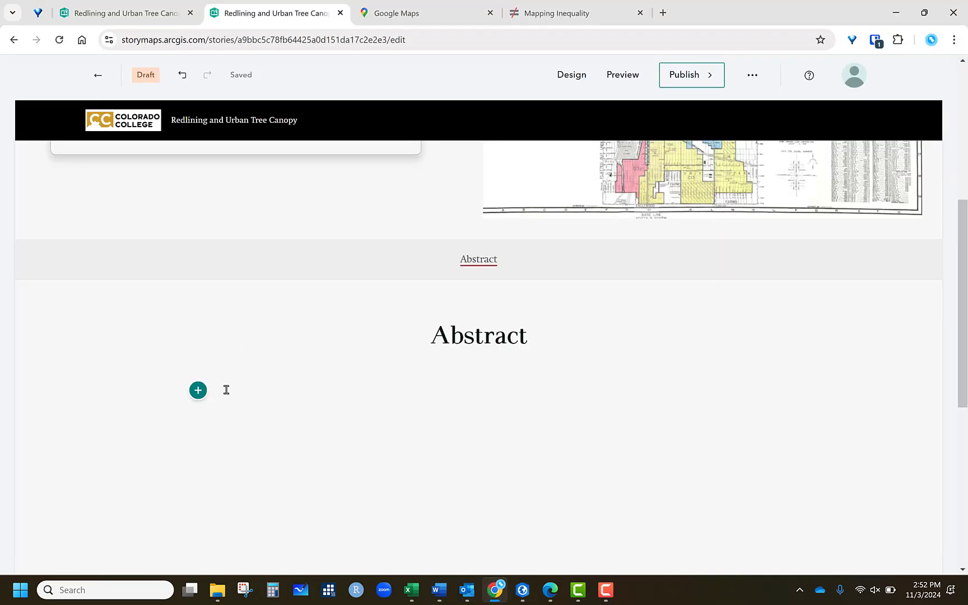
pyautogui.click(199, 362)
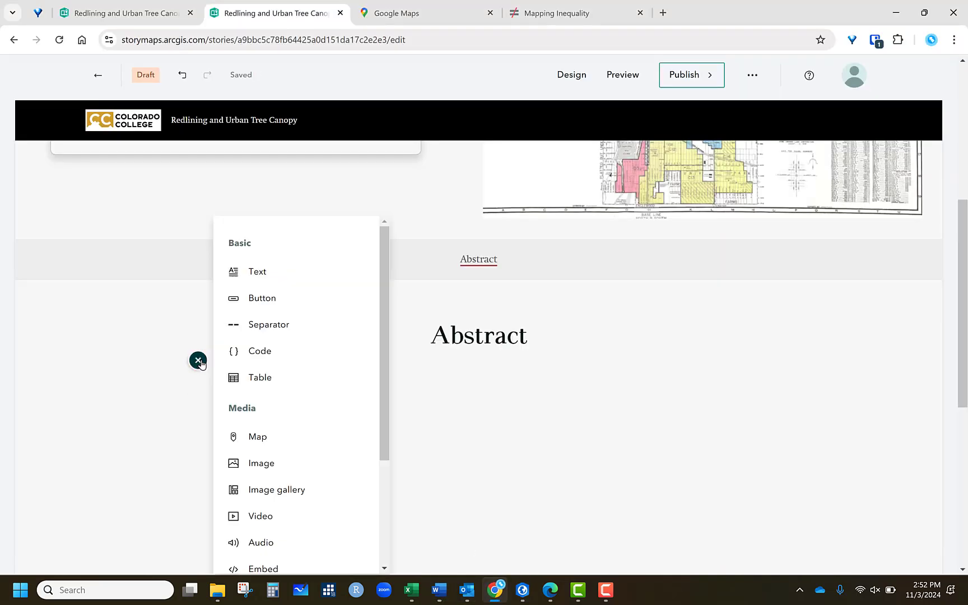
pyautogui.click(258, 274)
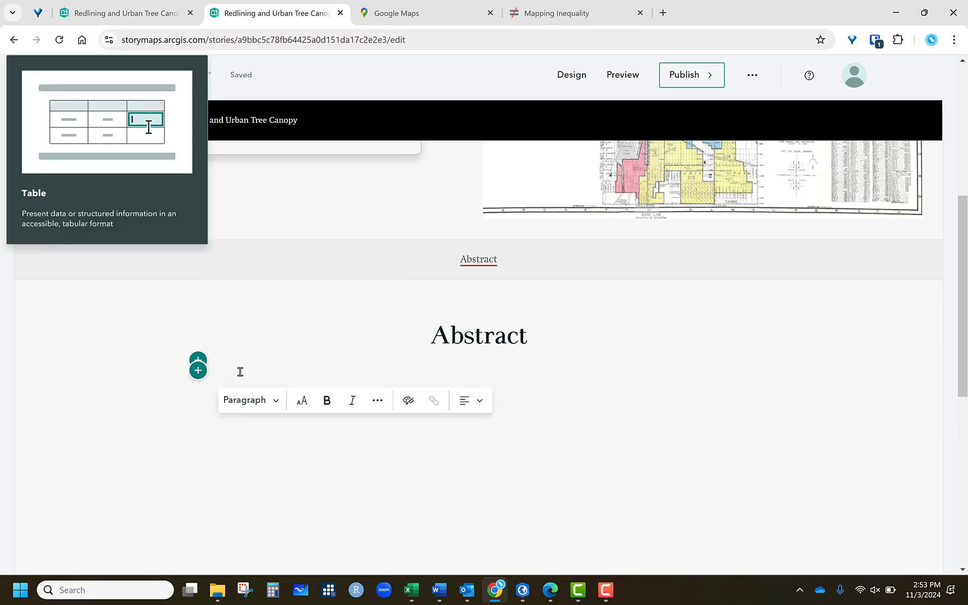
pyautogui.rightClick(241, 373)
pyautogui.click(279, 182)
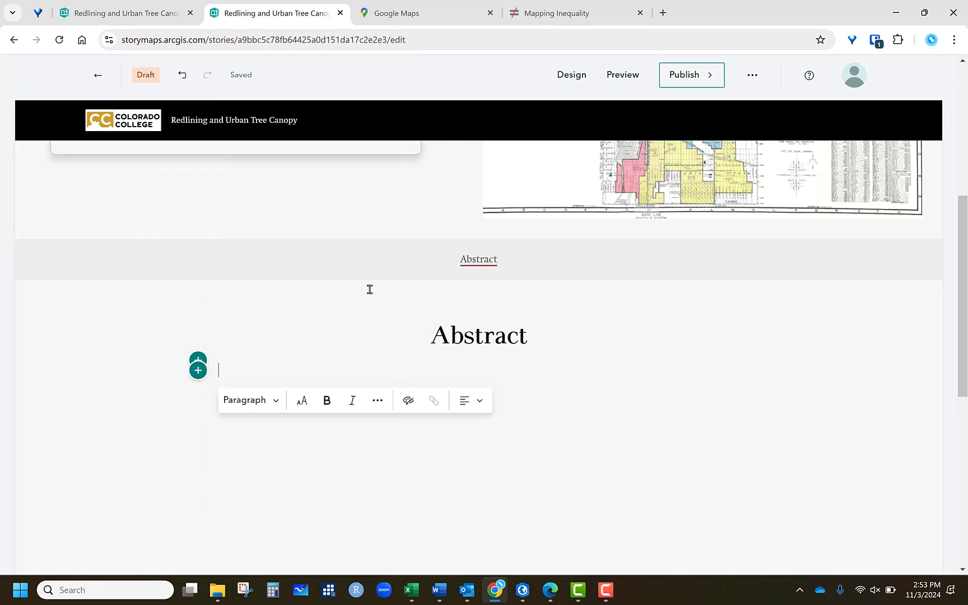
pyautogui.scroll(3, 344, 440)
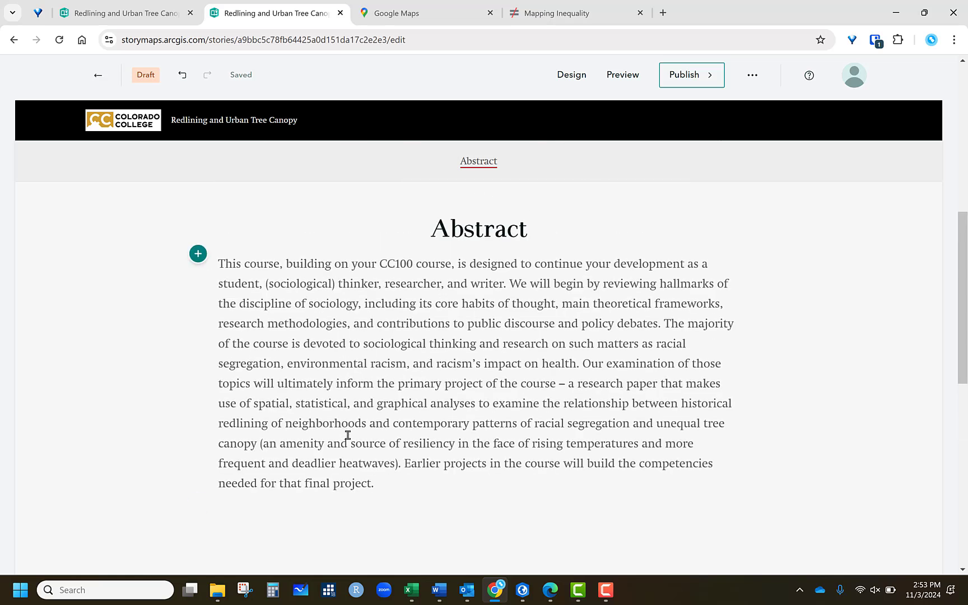
pyautogui.click(198, 503)
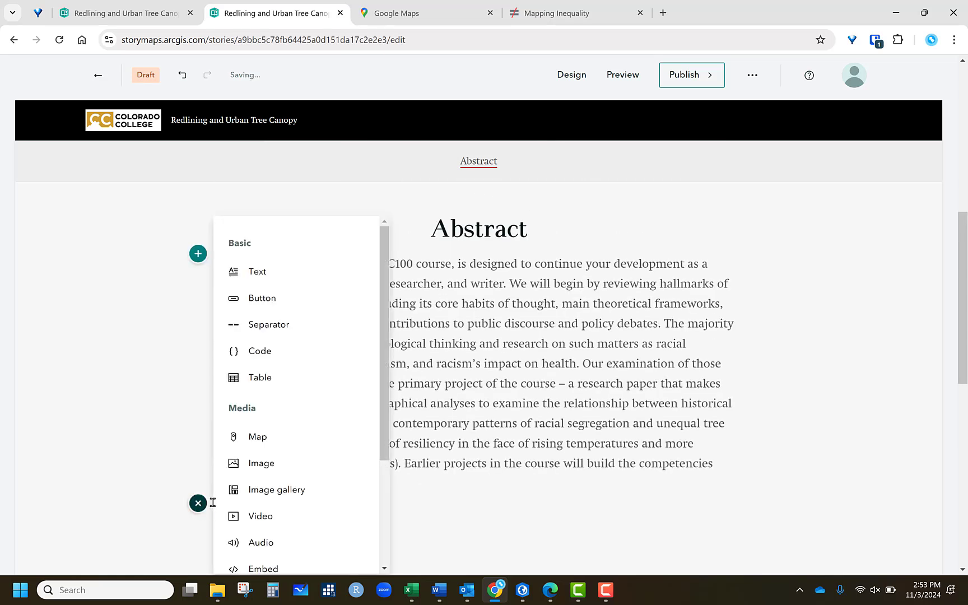
pyautogui.click(264, 275)
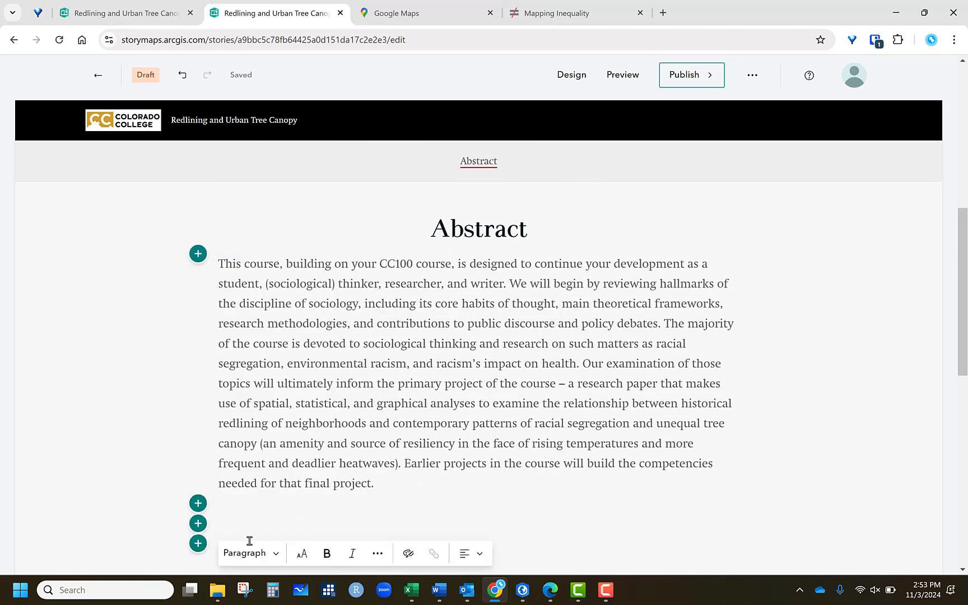
pyautogui.click(259, 554)
pyautogui.press('Escape')
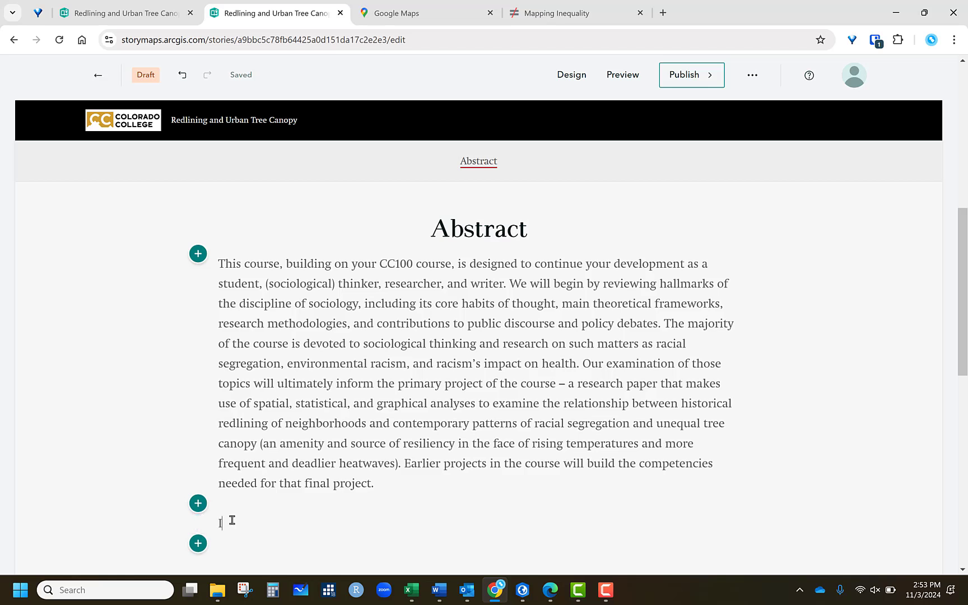
pyautogui.write('Space')
pyautogui.press('BackSpace')
pyautogui.press('BackSpace')
pyautogui.press('BackSpace')
pyautogui.press('BackSpace')
pyautogui.press('BackSpace')
pyautogui.press('BackSpace')
pyautogui.press('BackSpace')
# - Add a Heading 1 text block reading "Introduction" below the abstract paragraph
pyautogui.click(197, 503)
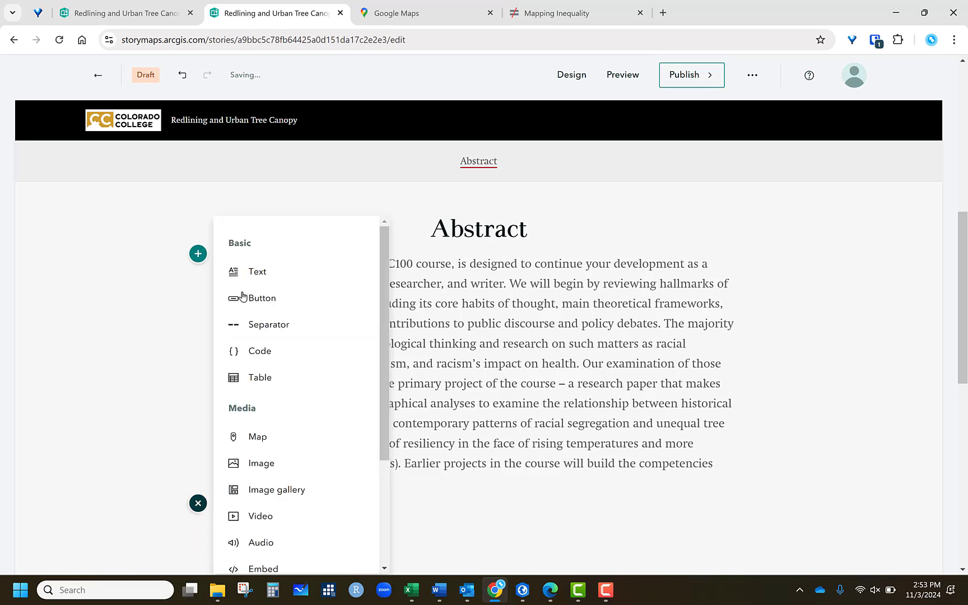
pyautogui.click(246, 272)
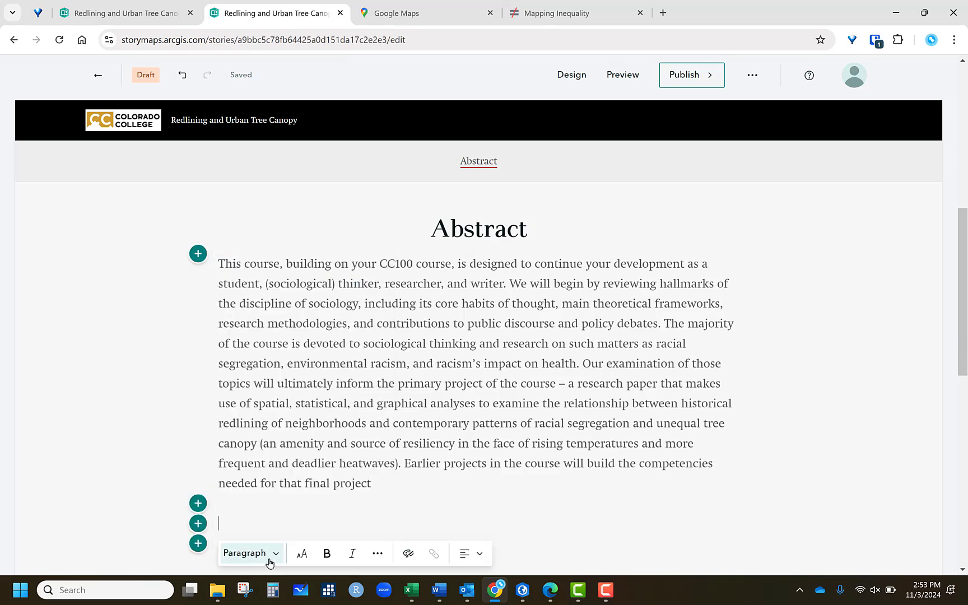
pyautogui.click(245, 553)
pyautogui.click(262, 393)
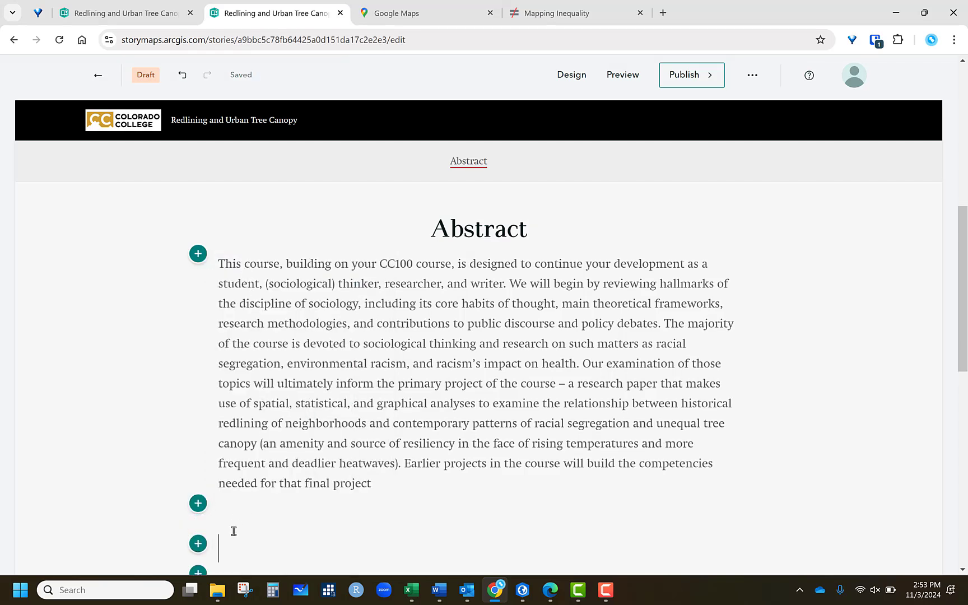
pyautogui.write('Introduction')
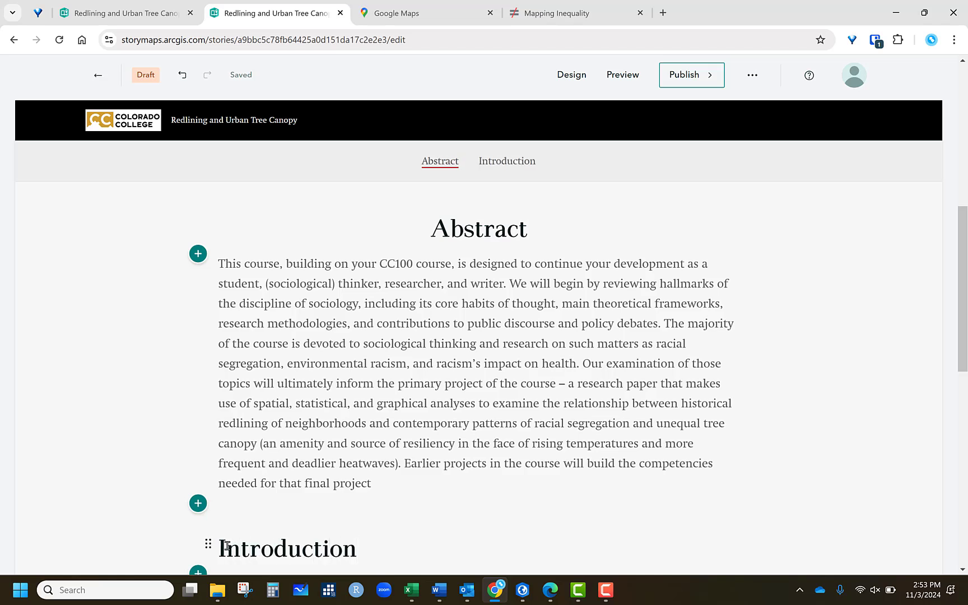
# - Center-align the Introduction heading
pyautogui.moveTo(227, 546); pyautogui.dragTo(422, 519)
pyautogui.click(419, 515)
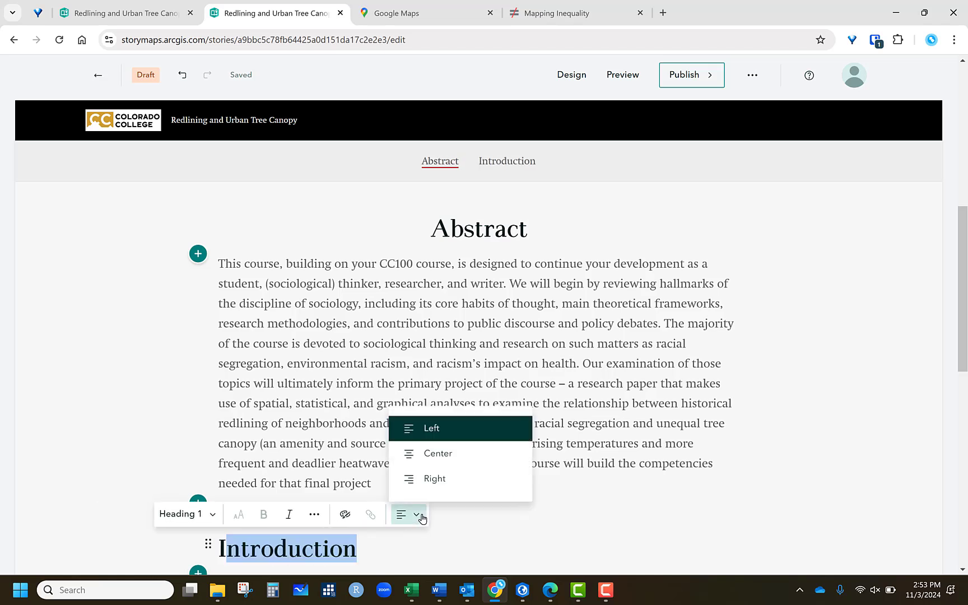
pyautogui.click(427, 456)
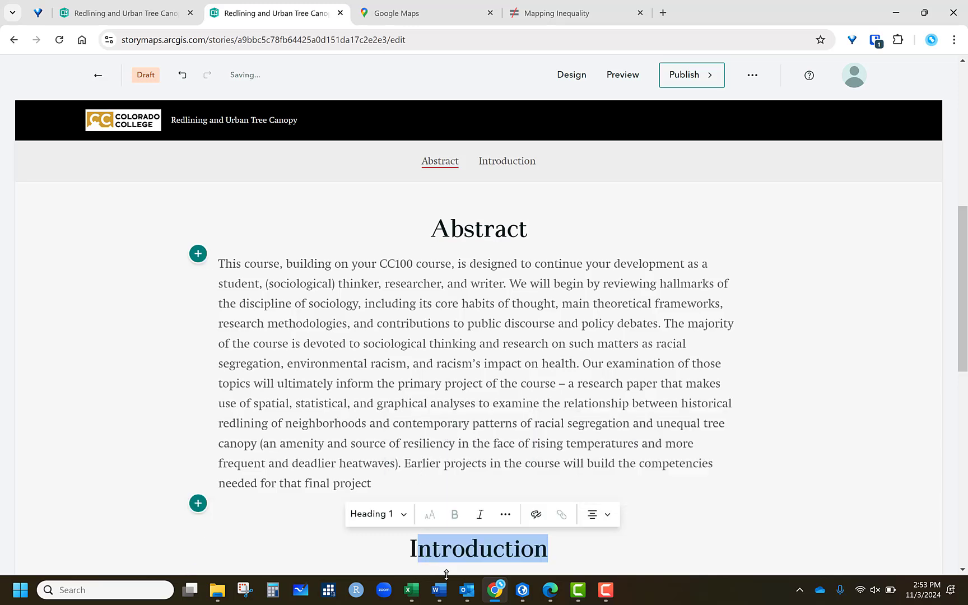
# - Add a text block under the Introduction heading and paste the copied course description paragraph
pyautogui.scroll(-3, 289, 482)
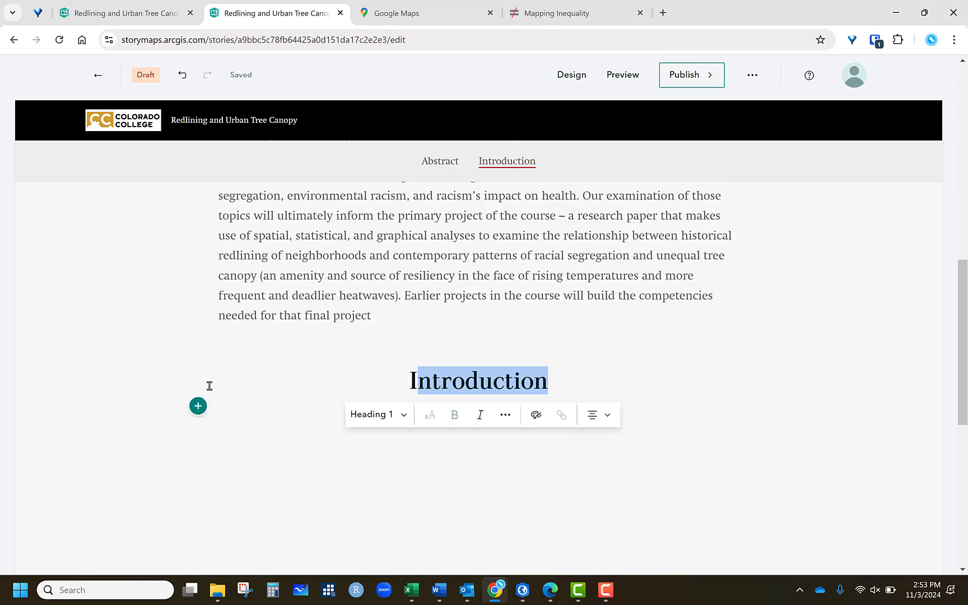
pyautogui.click(197, 404)
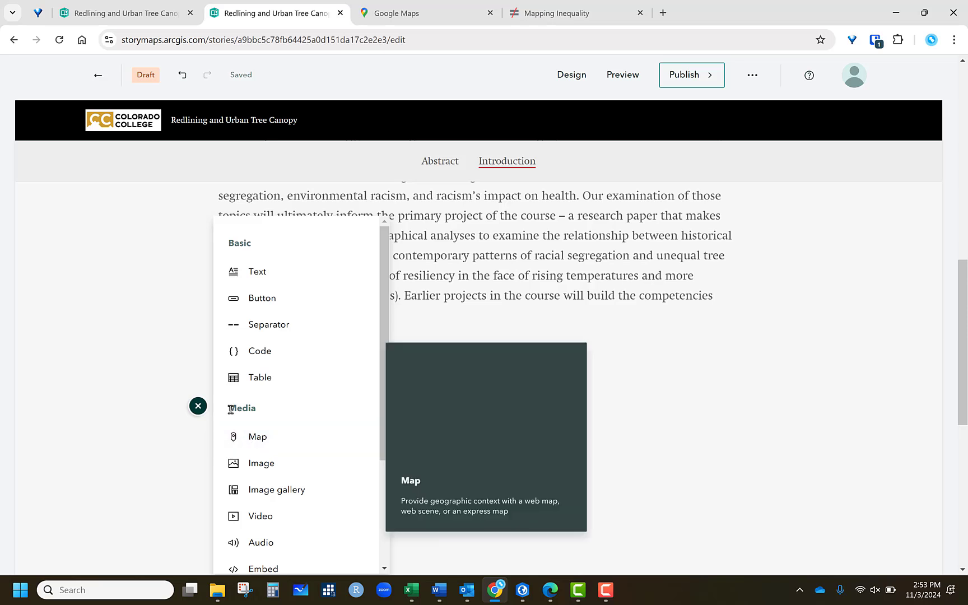
pyautogui.click(259, 272)
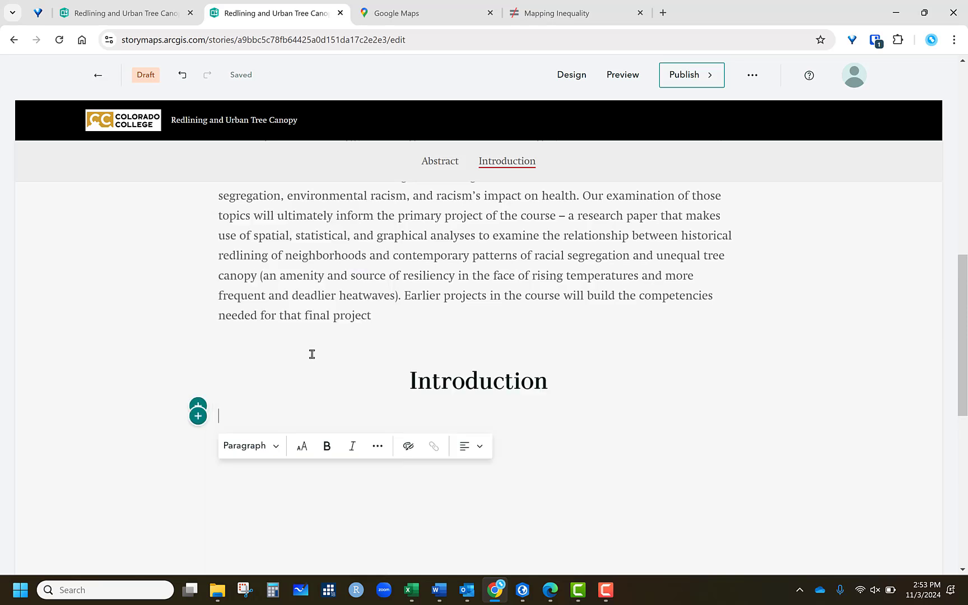
pyautogui.rightClick(225, 420)
pyautogui.click(271, 229)
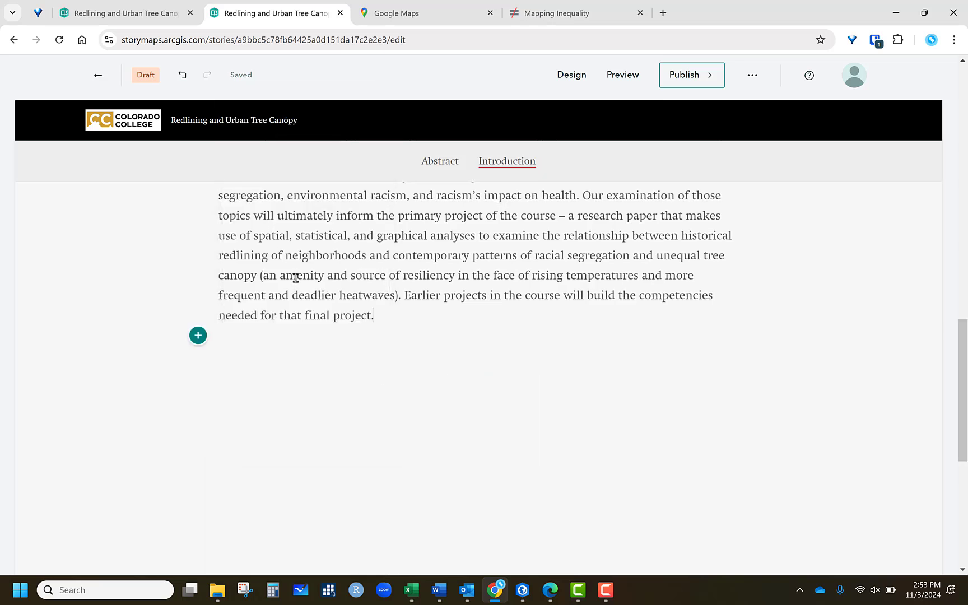
pyautogui.press('BackSpace')
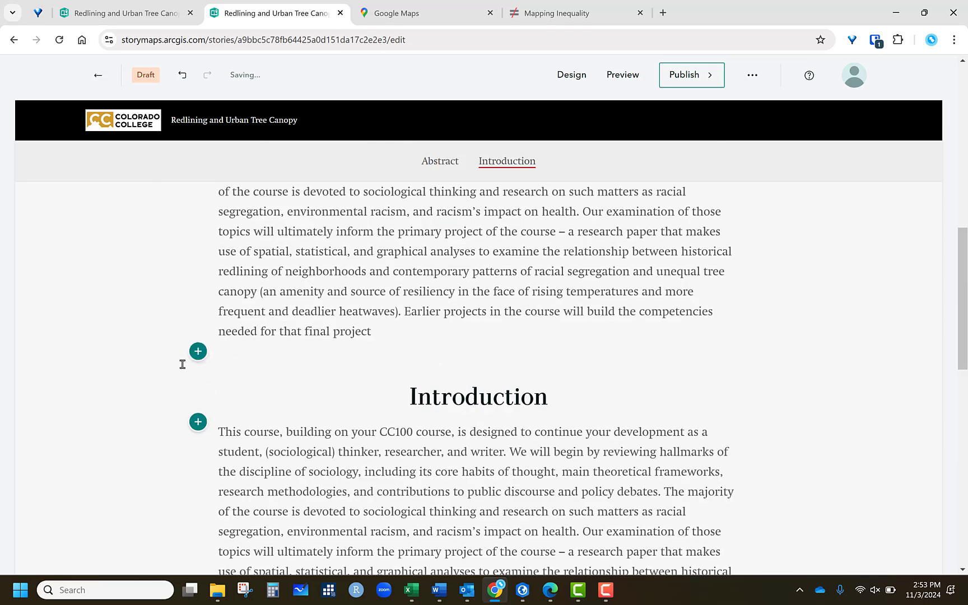
# - Add another text block below, paste the paragraph again and try dragging it to reorder
pyautogui.scroll(-3, 413, 463)
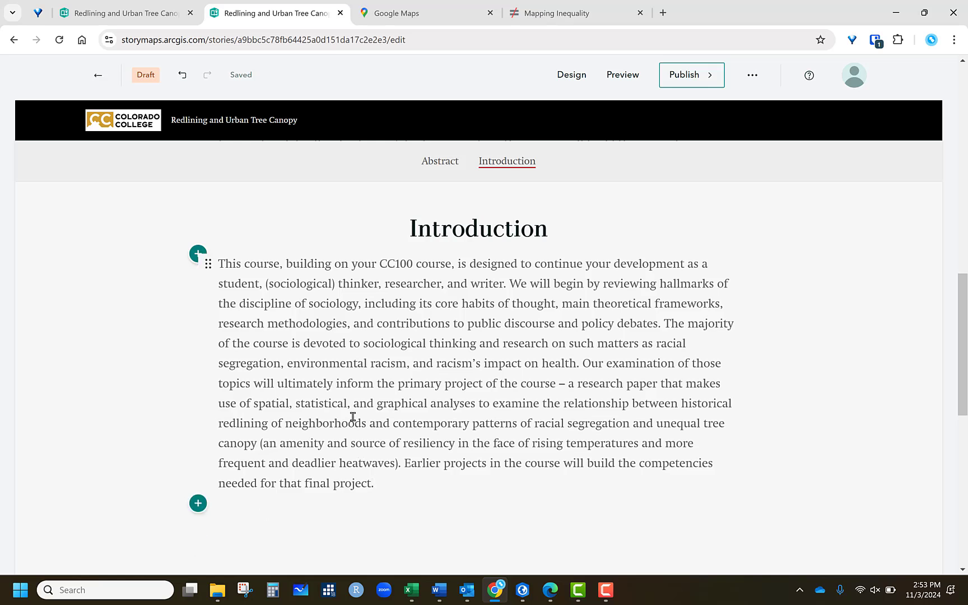
pyautogui.click(199, 507)
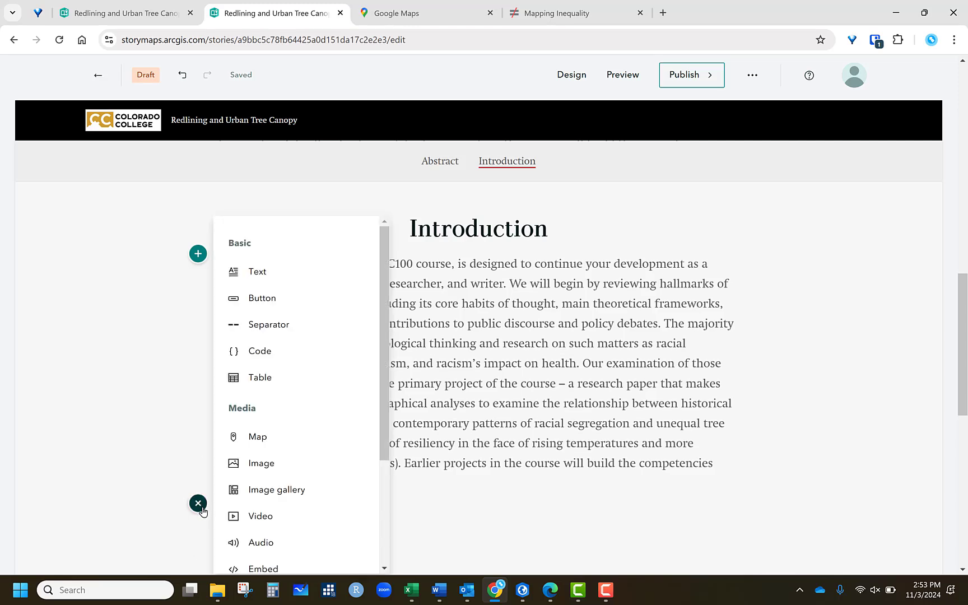
pyautogui.click(253, 276)
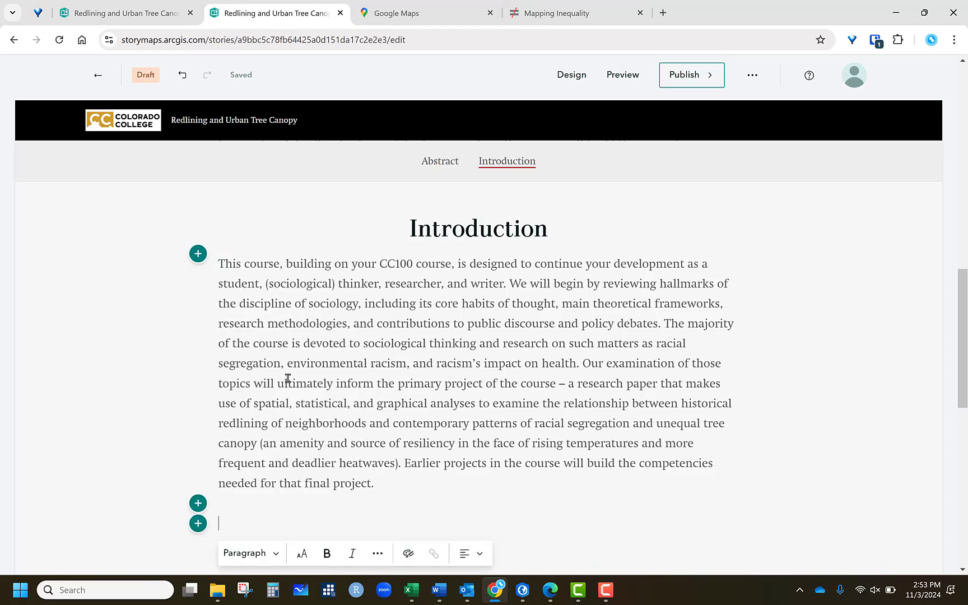
pyautogui.rightClick(244, 529)
pyautogui.click(264, 334)
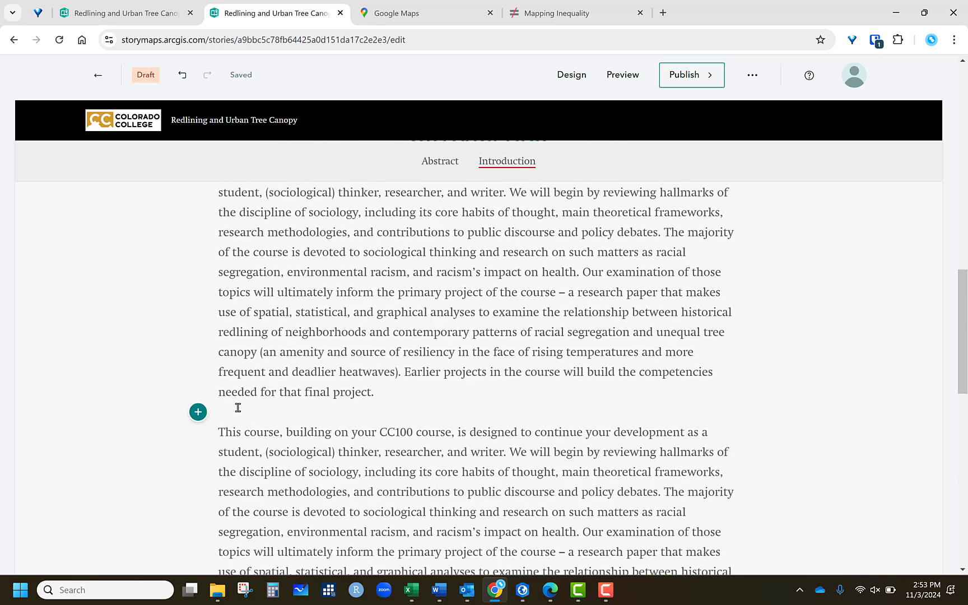
pyautogui.click(198, 412)
pyautogui.click(384, 428)
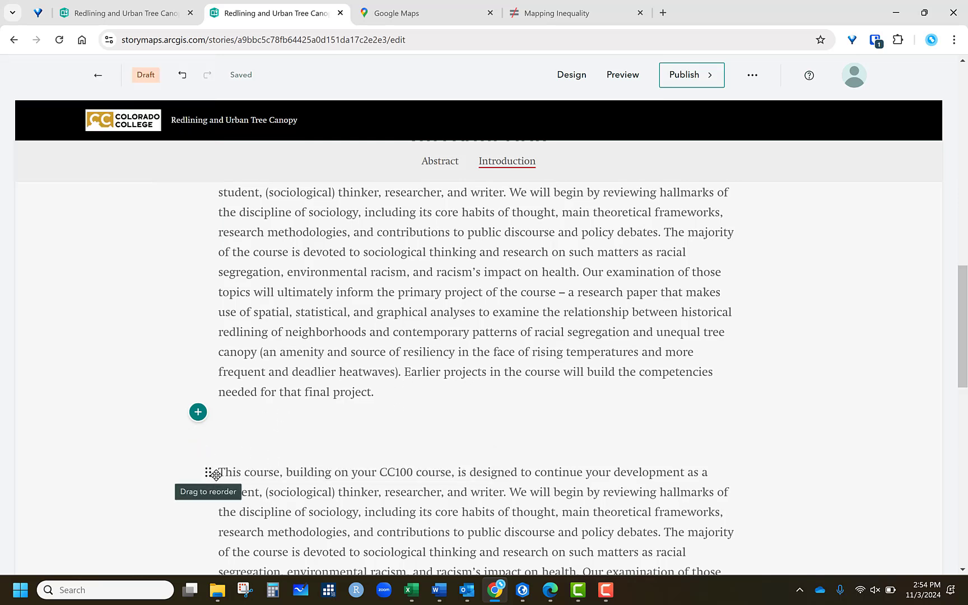
pyautogui.moveTo(206, 472); pyautogui.dragTo(211, 412)
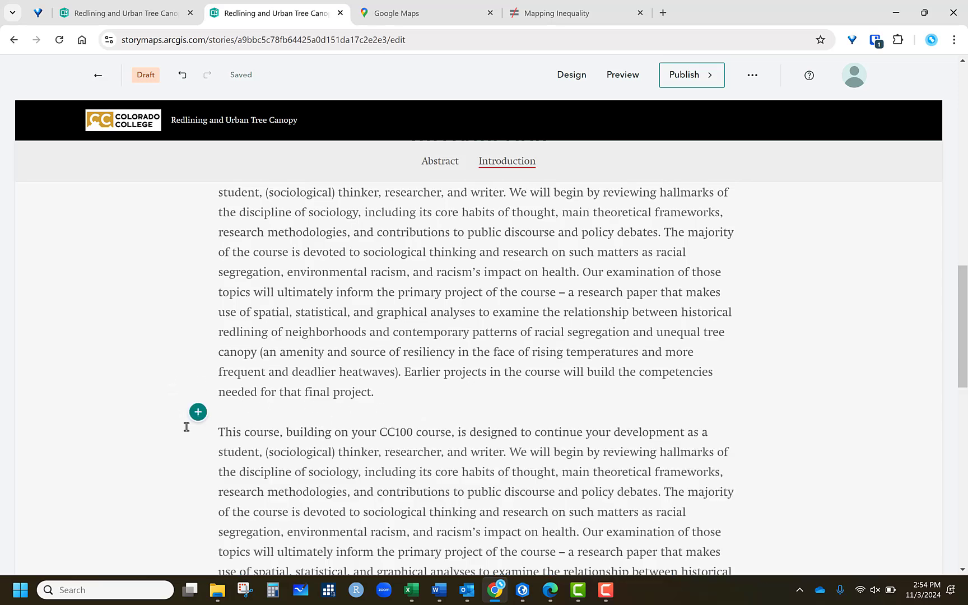
# - Scroll the story and test the Abstract and Introduction navigation links
pyautogui.scroll(-3, 461, 517)
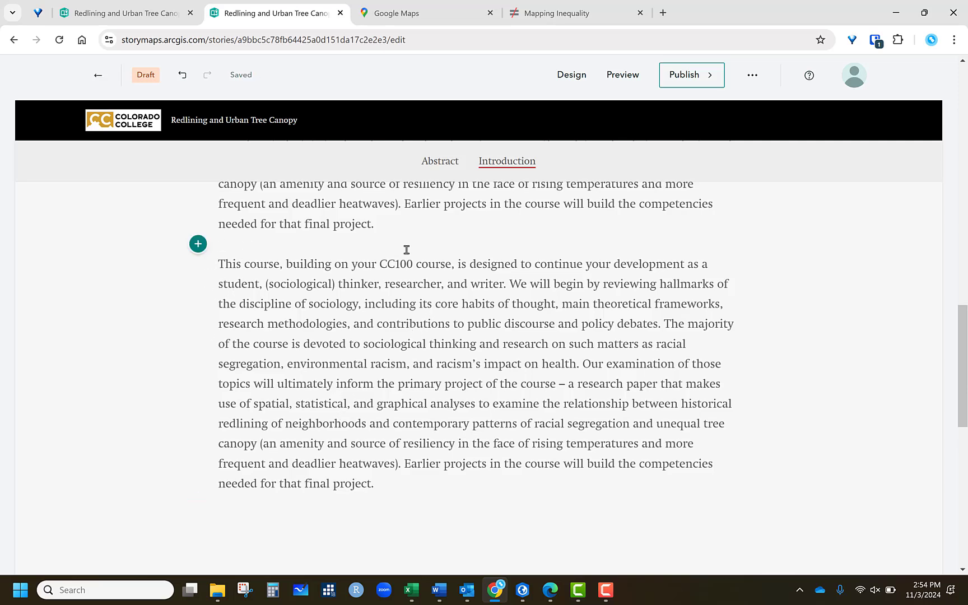
pyautogui.scroll(8, 359, 305)
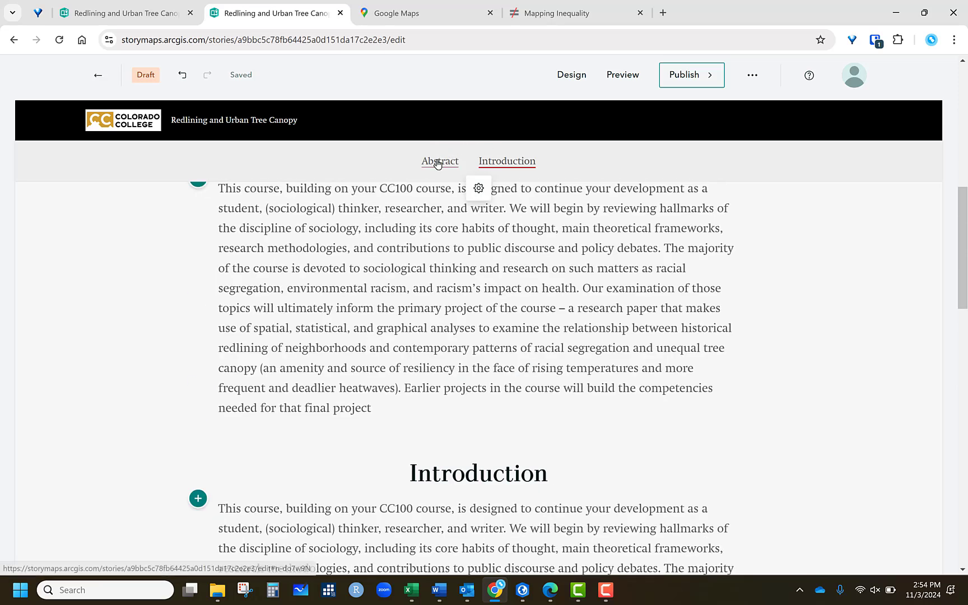
pyautogui.click(434, 162)
pyautogui.click(521, 166)
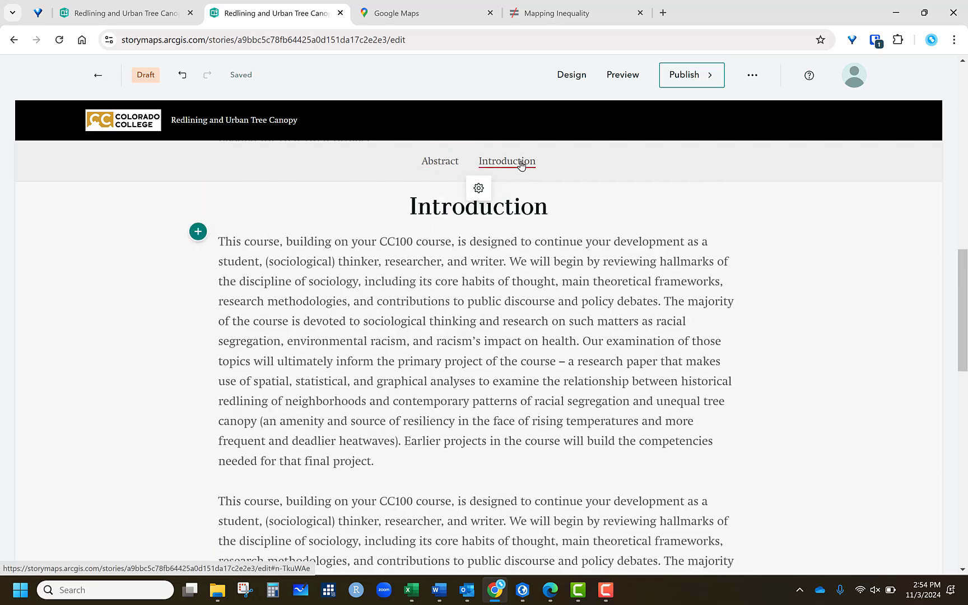
pyautogui.click(444, 162)
pyautogui.click(528, 163)
pyautogui.scroll(-8, 492, 213)
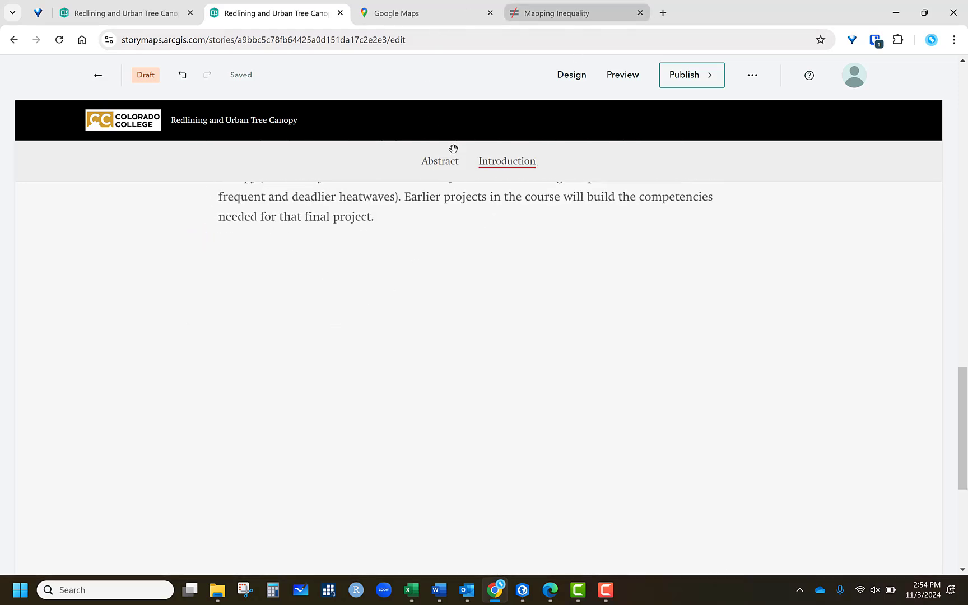
# - Switch to the Mapping Inequality tab and navigate the explorer map to the Minneapolis–Saint Paul redlining maps
pyautogui.click(580, 13)
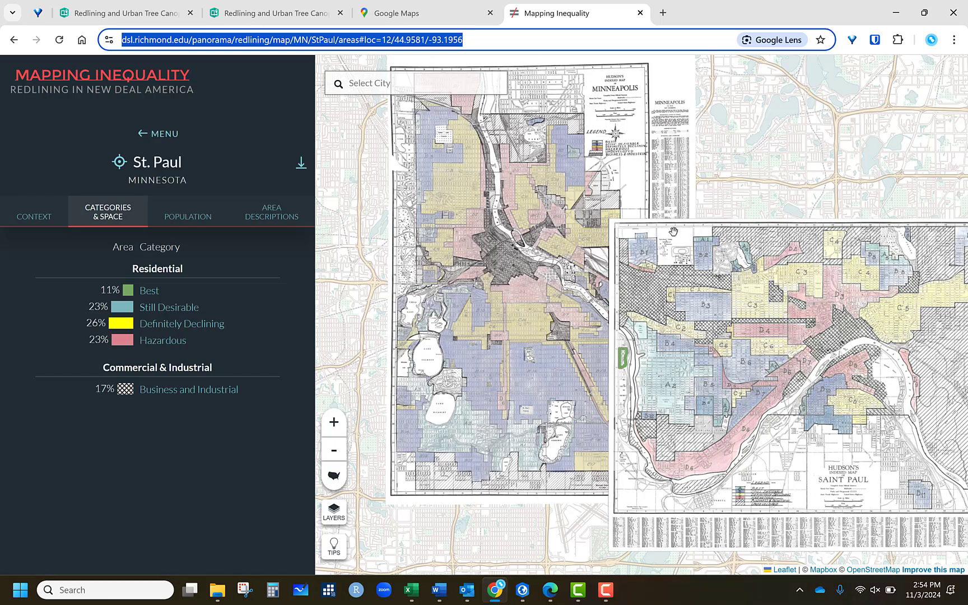
pyautogui.click(762, 170)
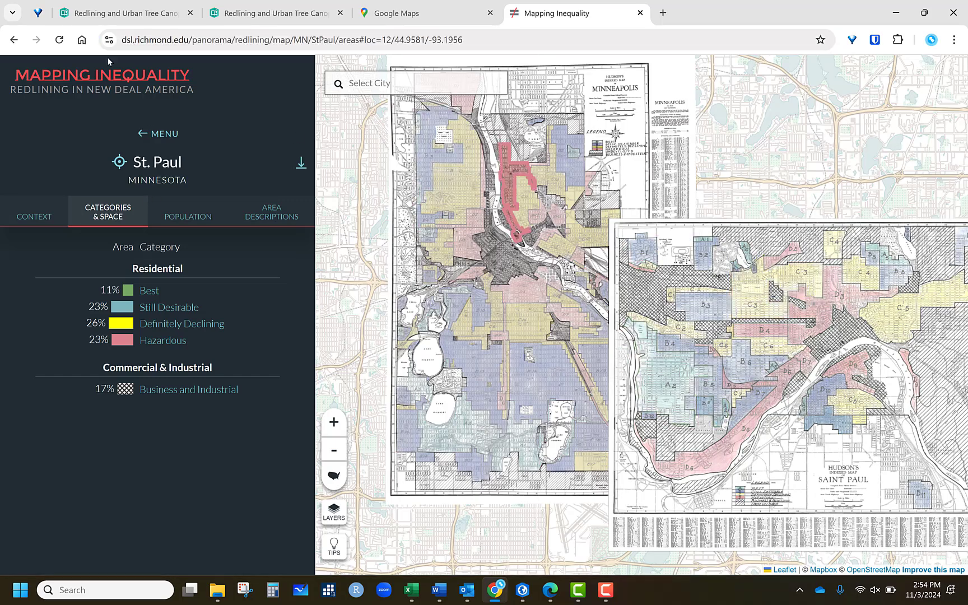
pyautogui.click(141, 80)
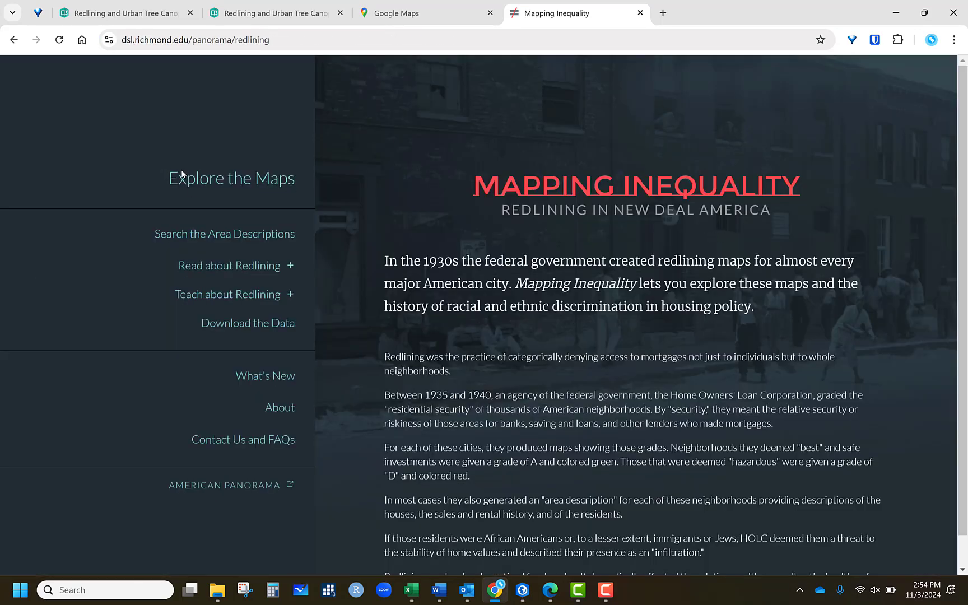
pyautogui.click(634, 262)
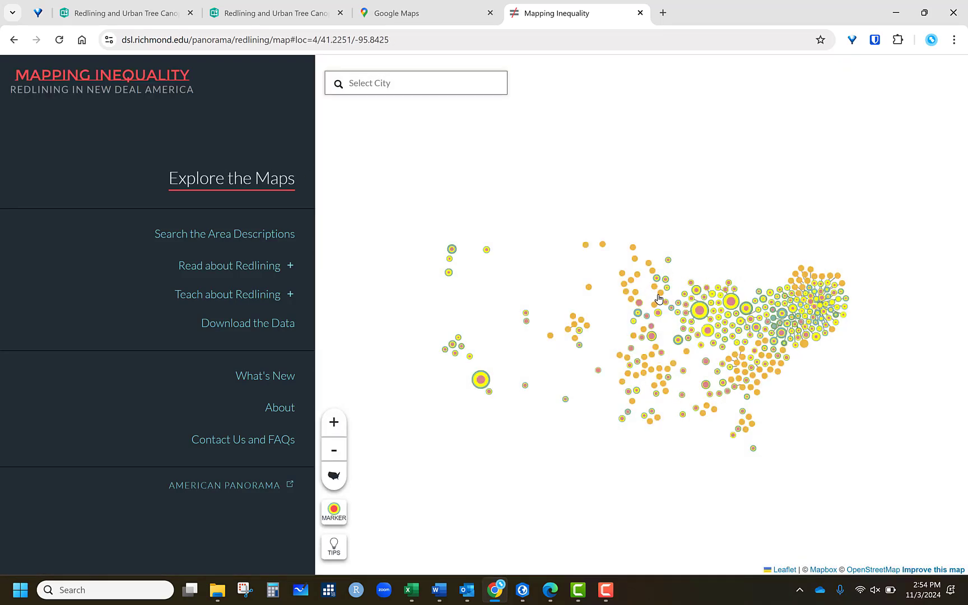
pyautogui.scroll(2, 588, 292)
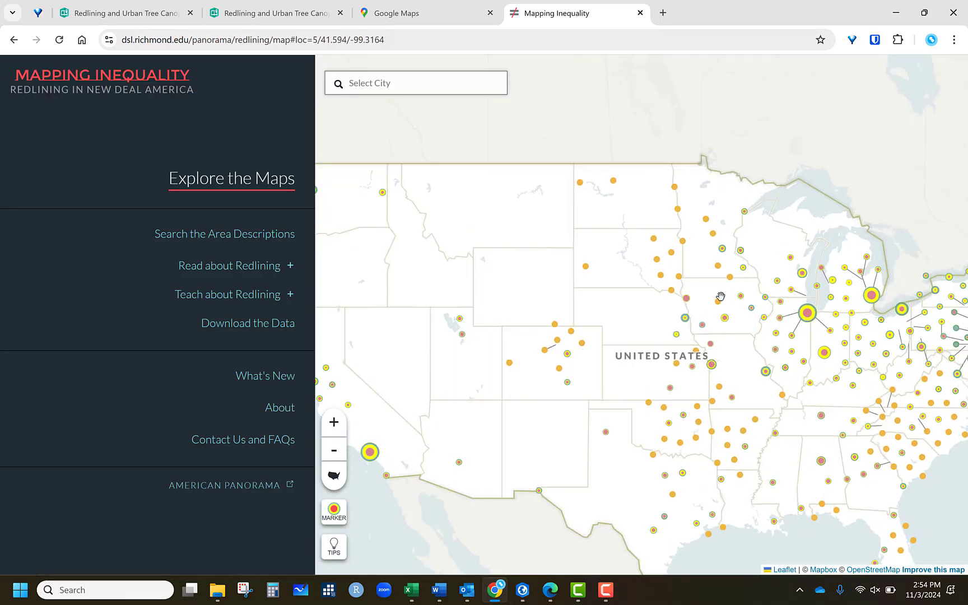
pyautogui.scroll(5, 756, 245)
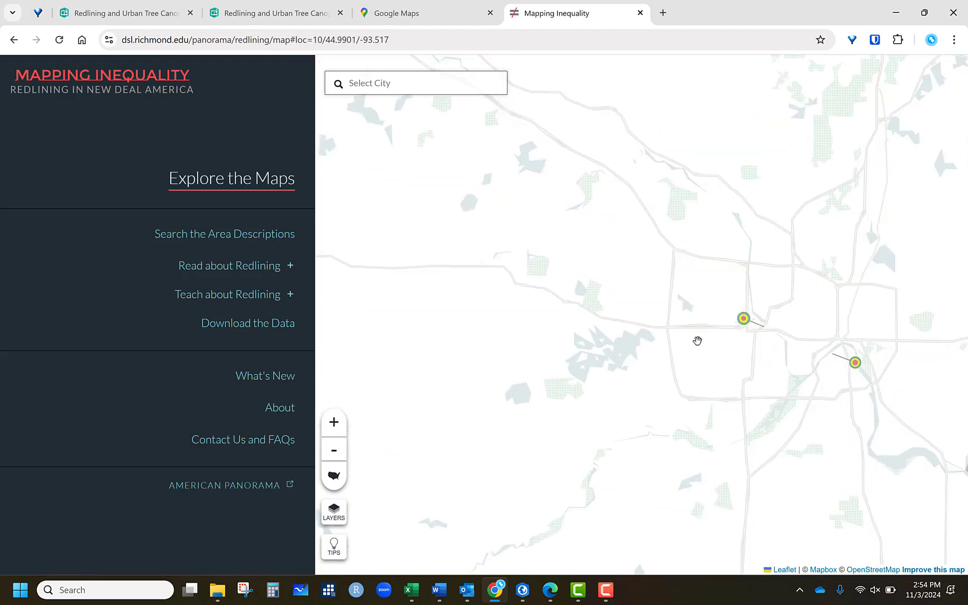
pyautogui.moveTo(698, 341); pyautogui.dragTo(608, 322)
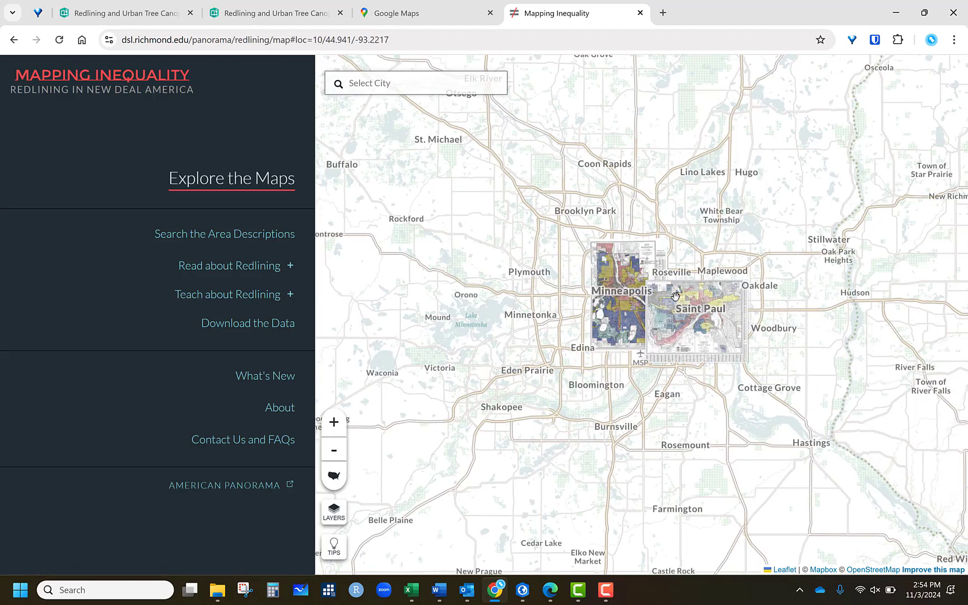
pyautogui.scroll(2, 701, 255)
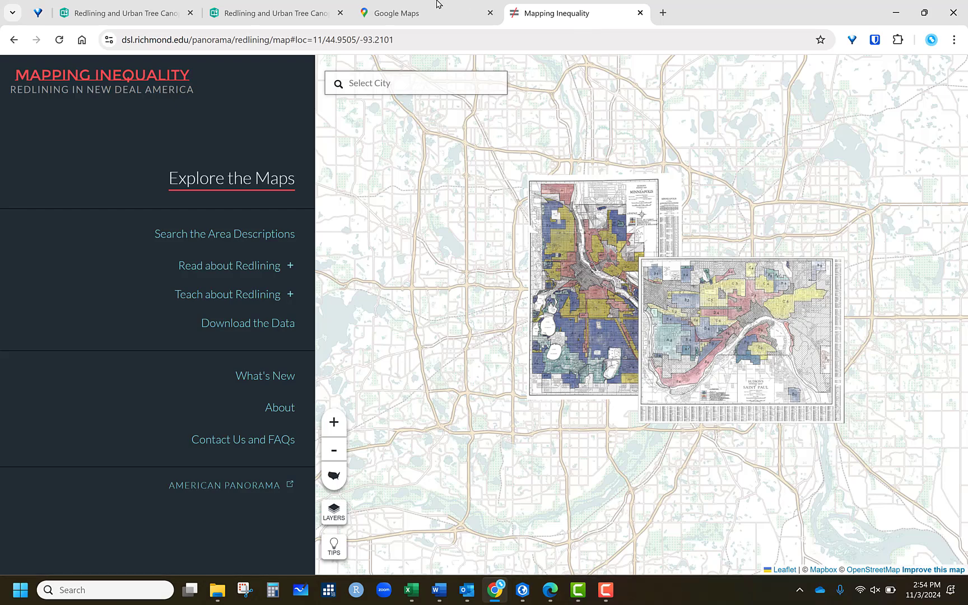
# - Copy the Mapping Inequality map URL and embed it as web content below the Introduction text
pyautogui.click(379, 38)
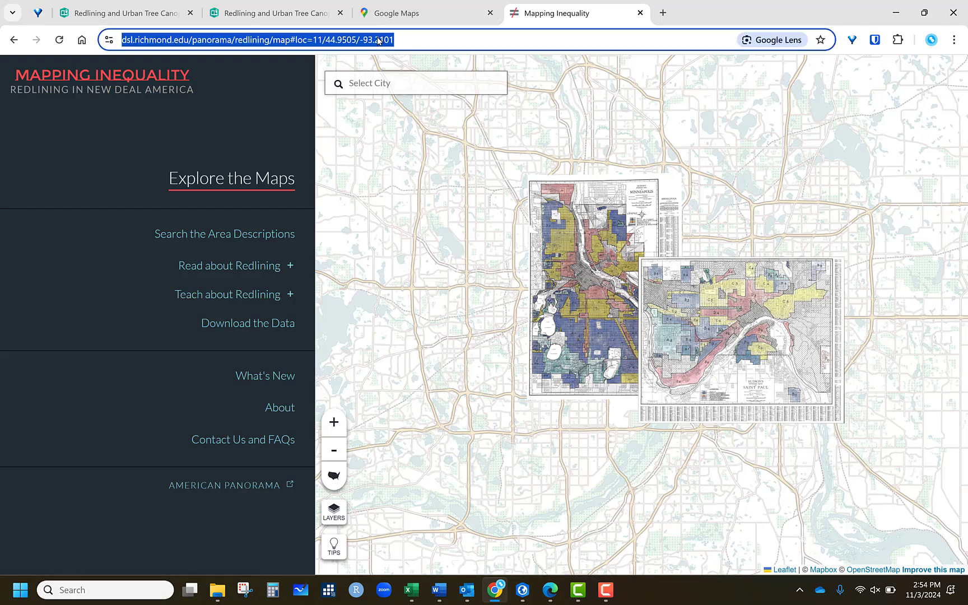
pyautogui.rightClick(379, 41)
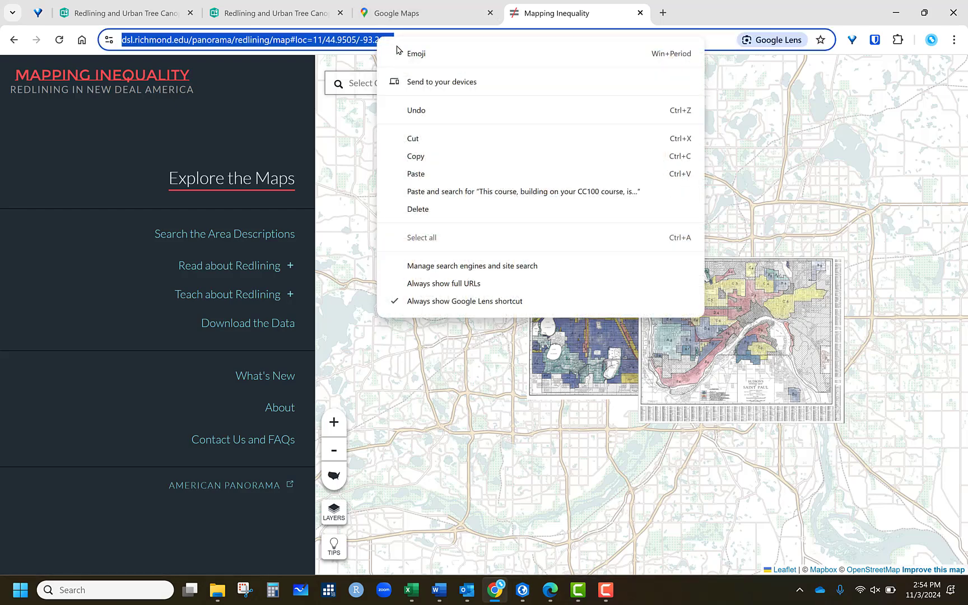
pyautogui.click(423, 157)
pyautogui.click(294, 14)
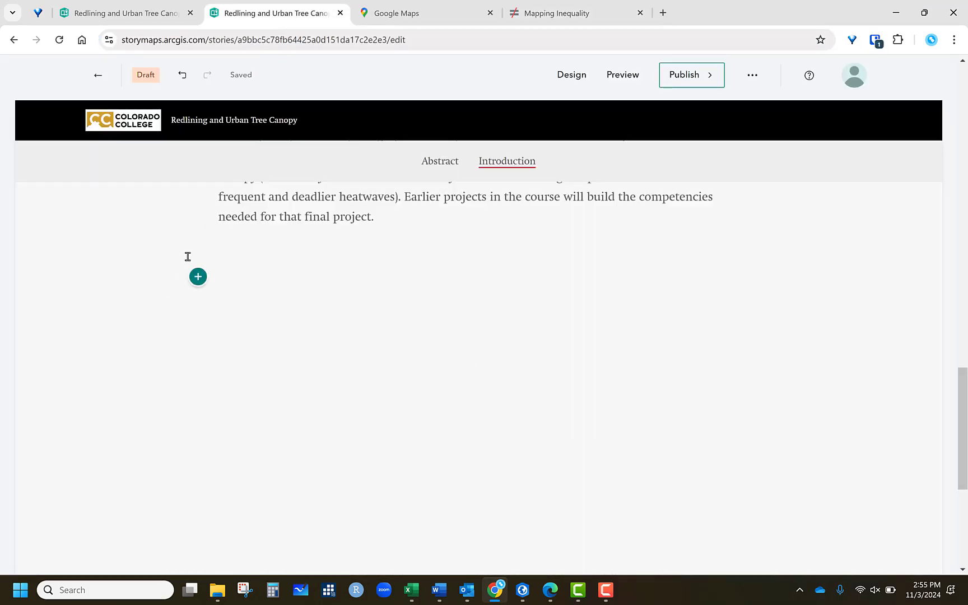
pyautogui.click(197, 236)
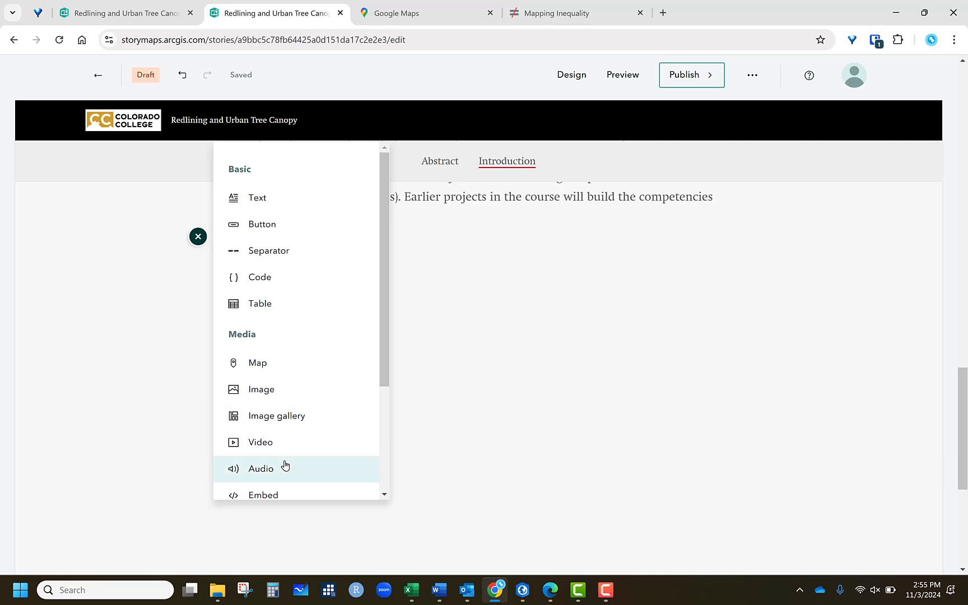
pyautogui.click(274, 497)
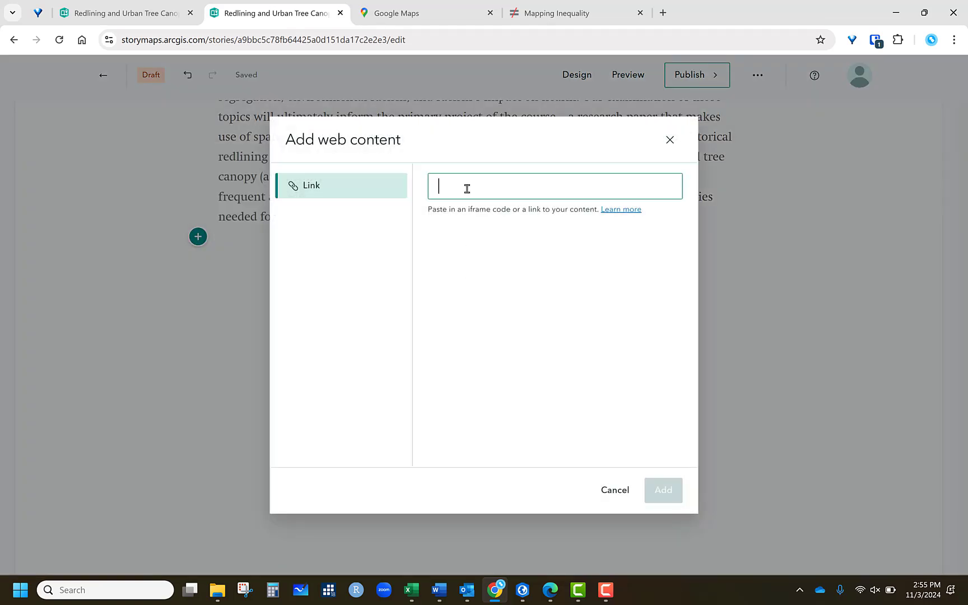
pyautogui.rightClick(467, 189)
pyautogui.click(507, 332)
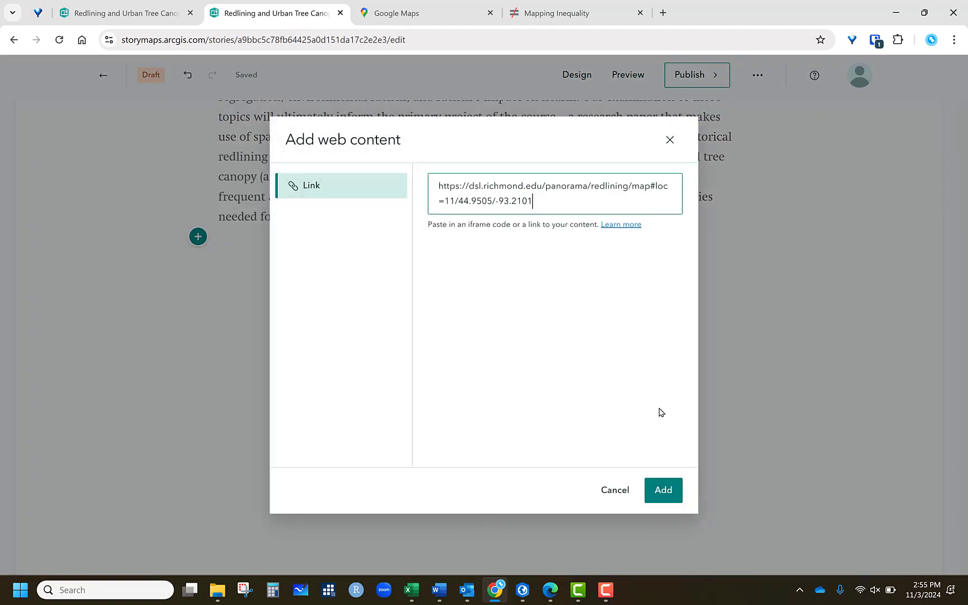
pyautogui.click(665, 484)
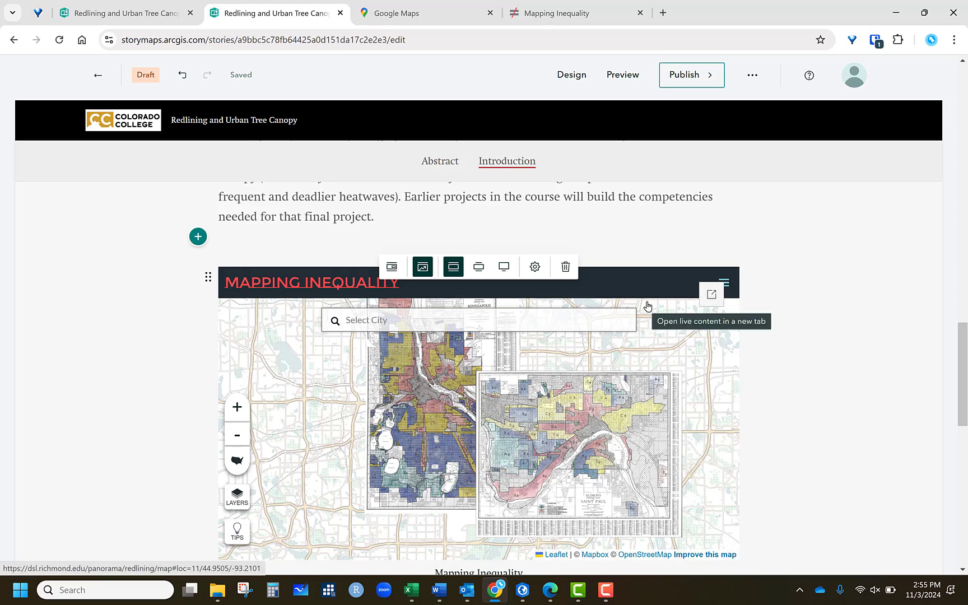
# - Toggle the embed between card and interactive views and try its size options
pyautogui.click(392, 267)
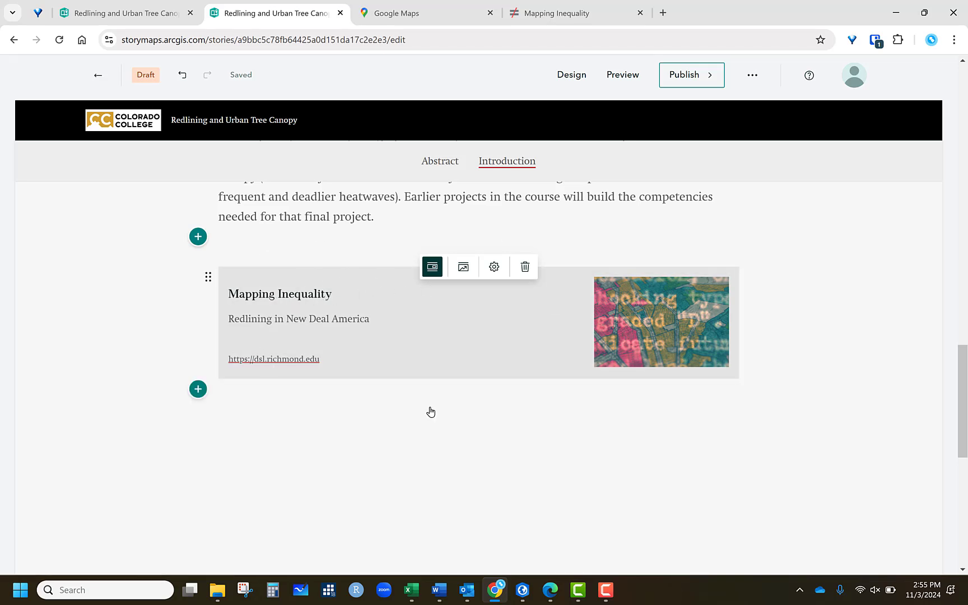
pyautogui.click(463, 267)
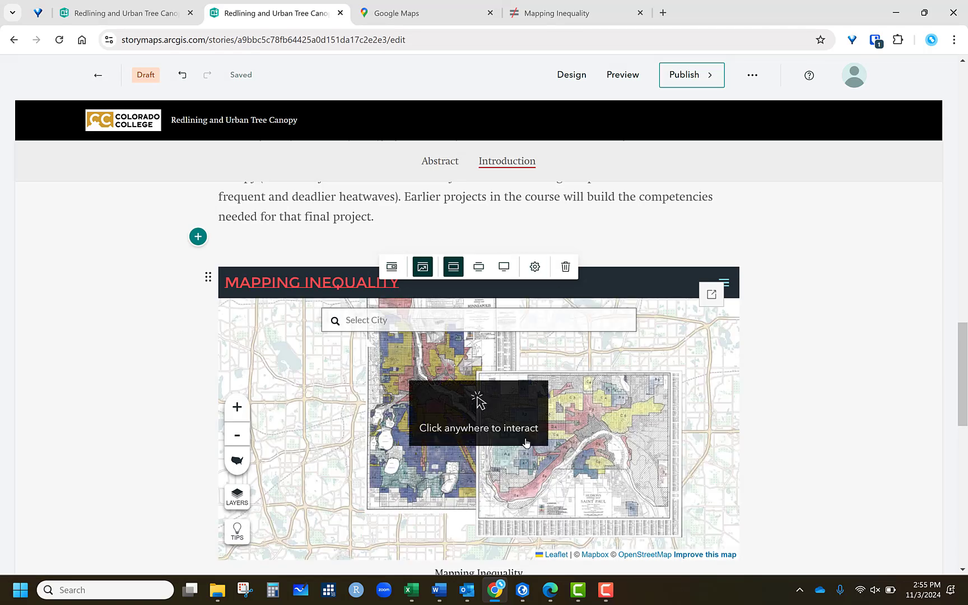
pyautogui.click(504, 267)
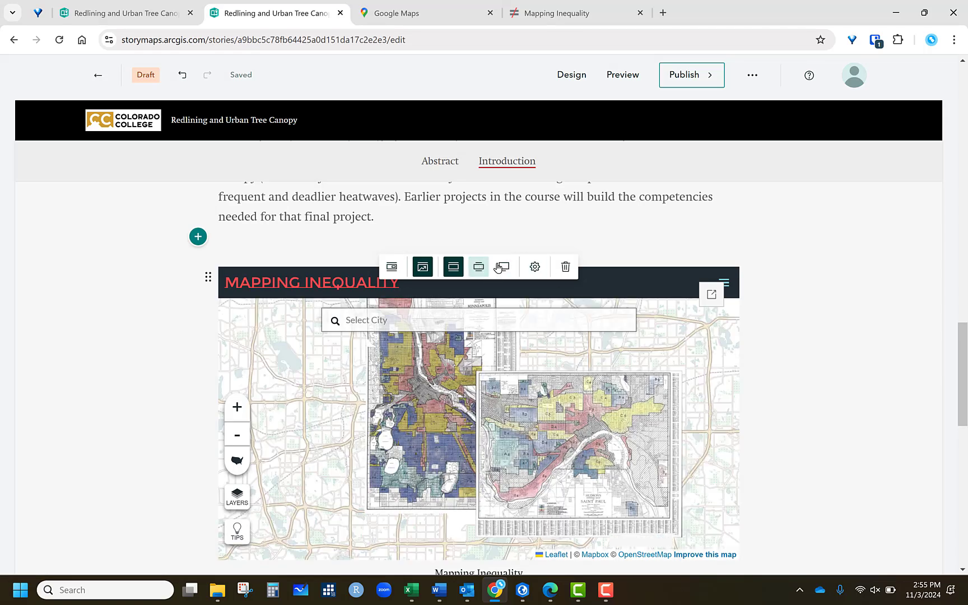
pyautogui.click(454, 267)
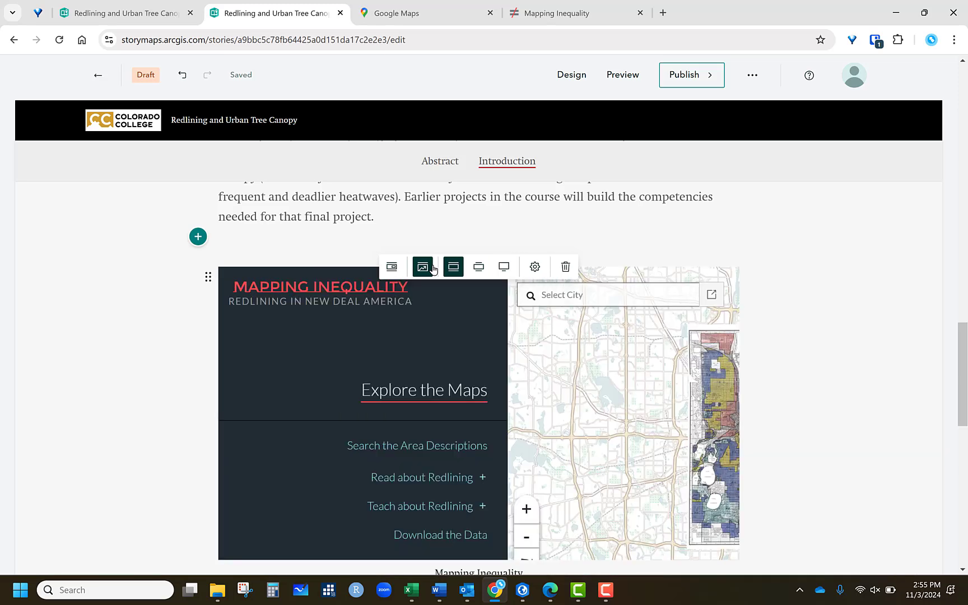
pyautogui.click(392, 266)
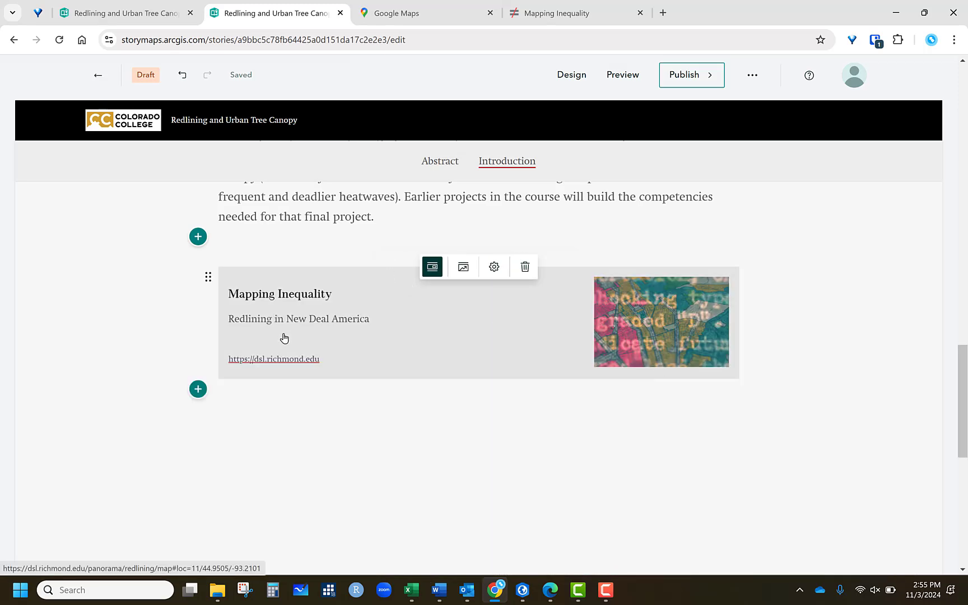
# - Hyperlink the words "Earlier projects" to the Mapping Inequality map URL, opening in a new tab
pyautogui.scroll(3, 883, 346)
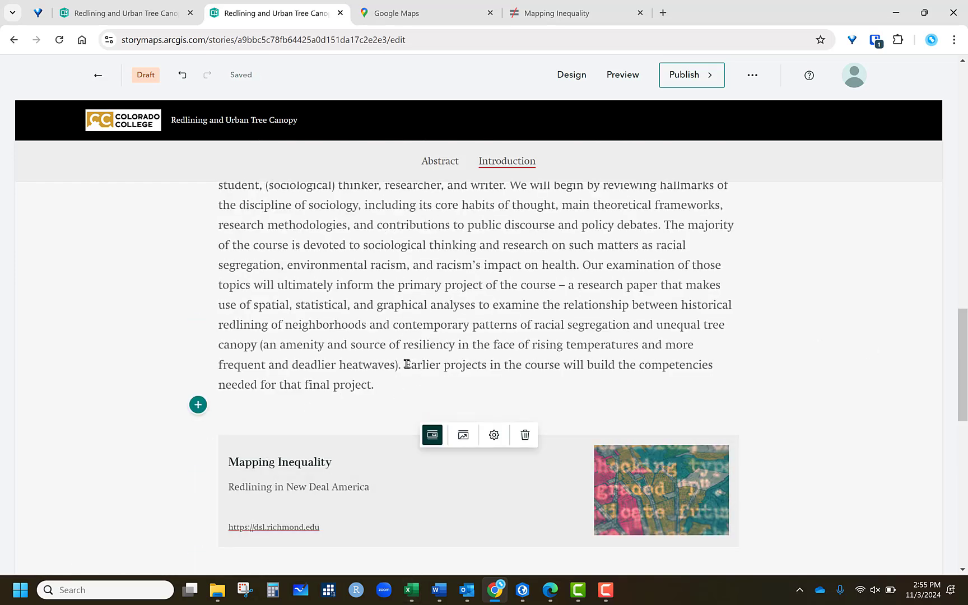
pyautogui.moveTo(407, 364); pyautogui.dragTo(487, 364)
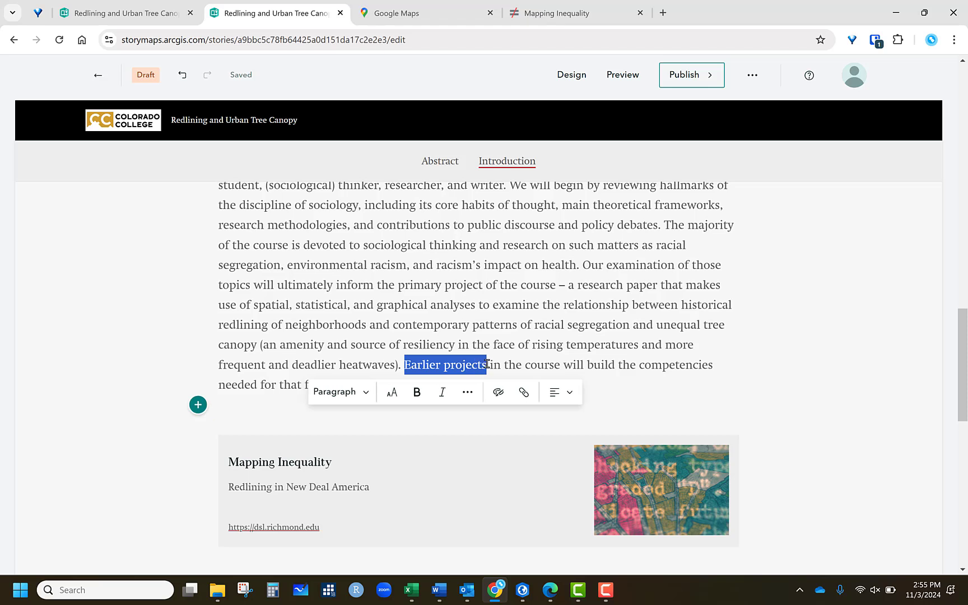
pyautogui.click(524, 392)
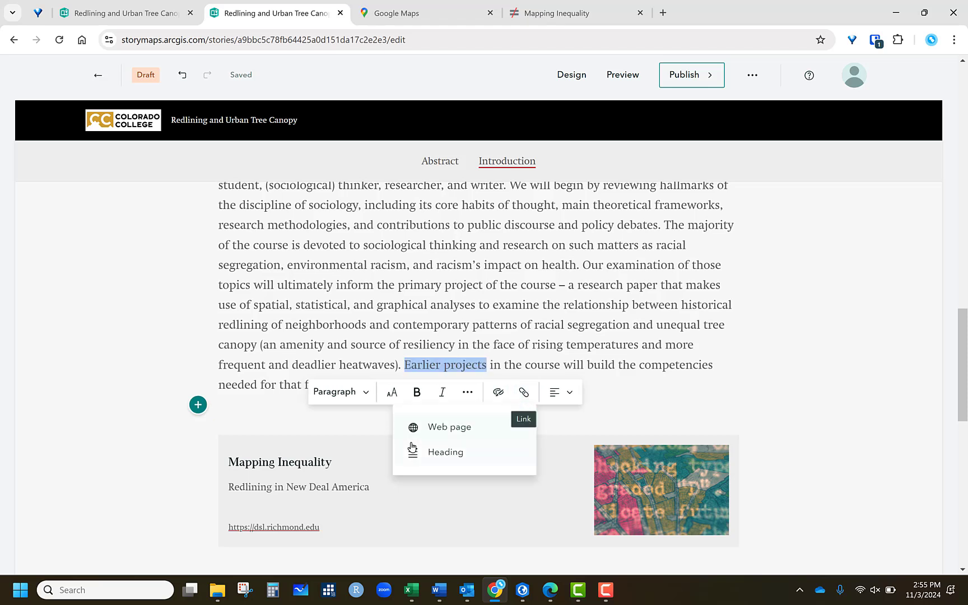
pyautogui.click(426, 428)
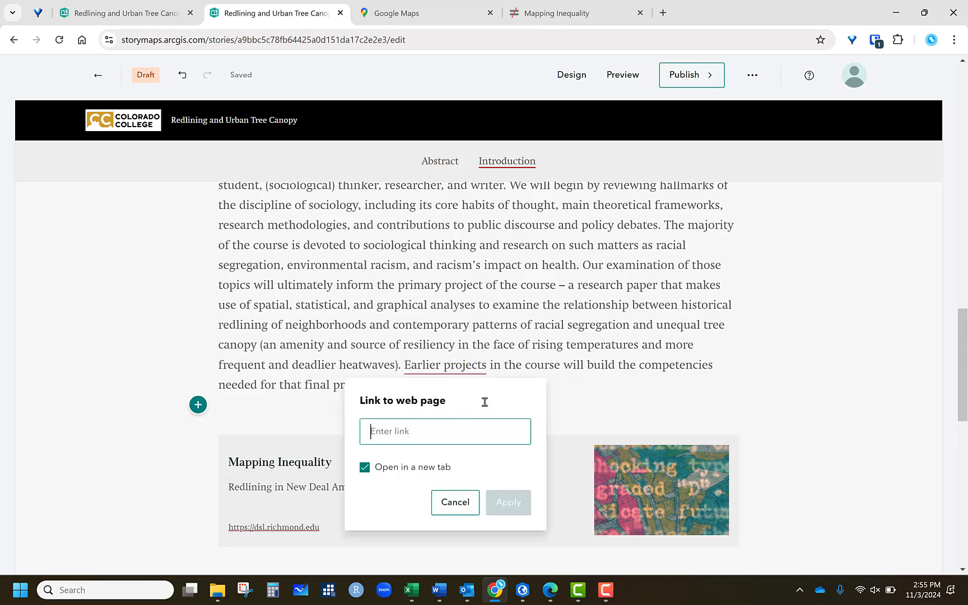
pyautogui.rightClick(400, 434)
pyautogui.click(454, 245)
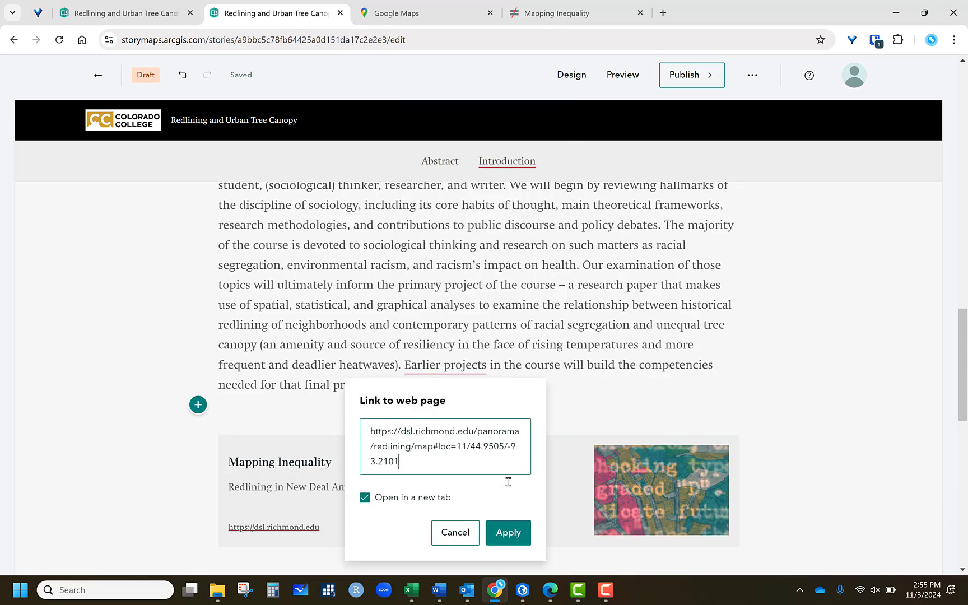
pyautogui.click(509, 532)
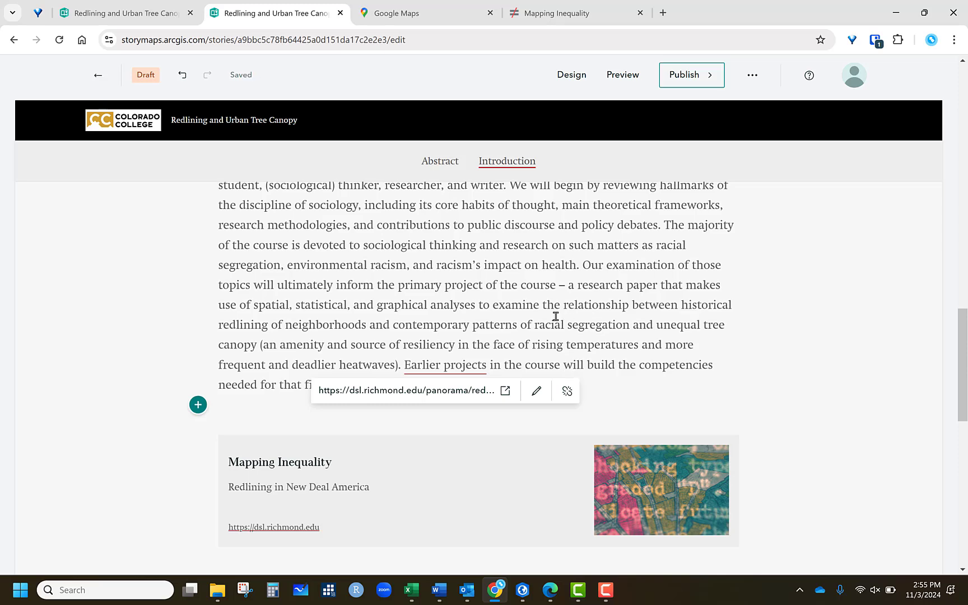
# - Switch the Mapping Inequality embed back to its interactive embedded view
pyautogui.scroll(-3, 644, 336)
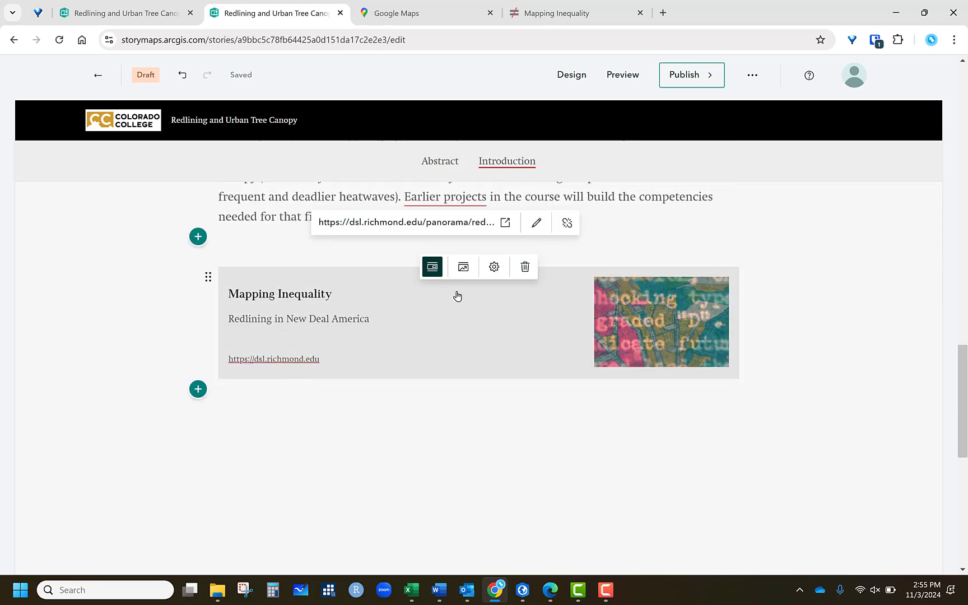
pyautogui.click(463, 267)
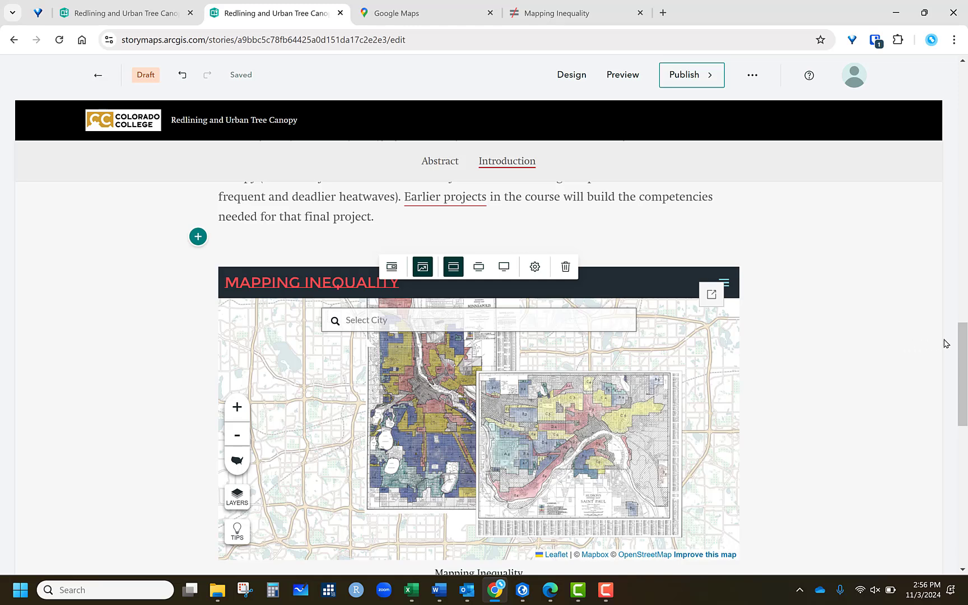
pyautogui.scroll(-3, 895, 342)
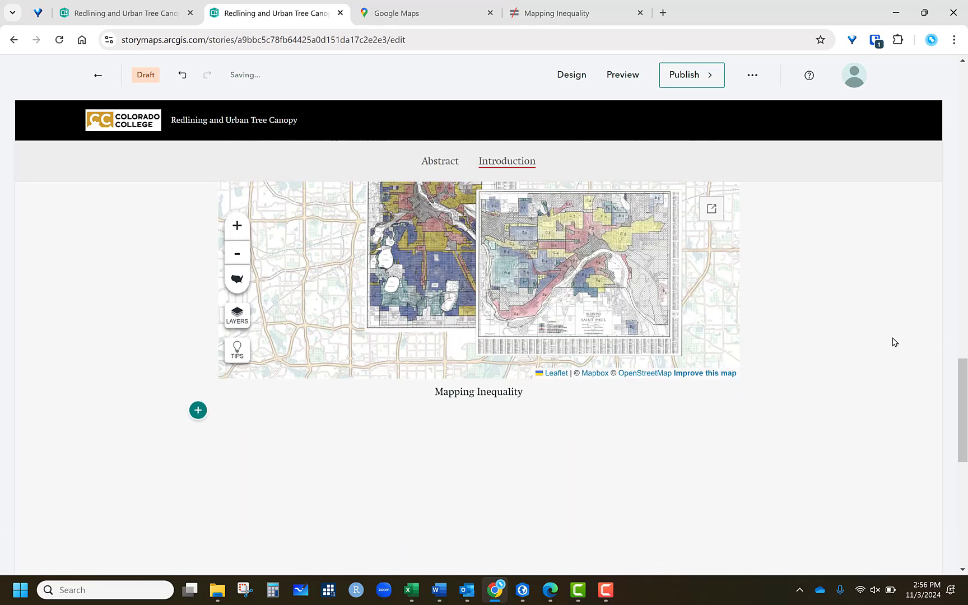
pyautogui.scroll(-3, 895, 342)
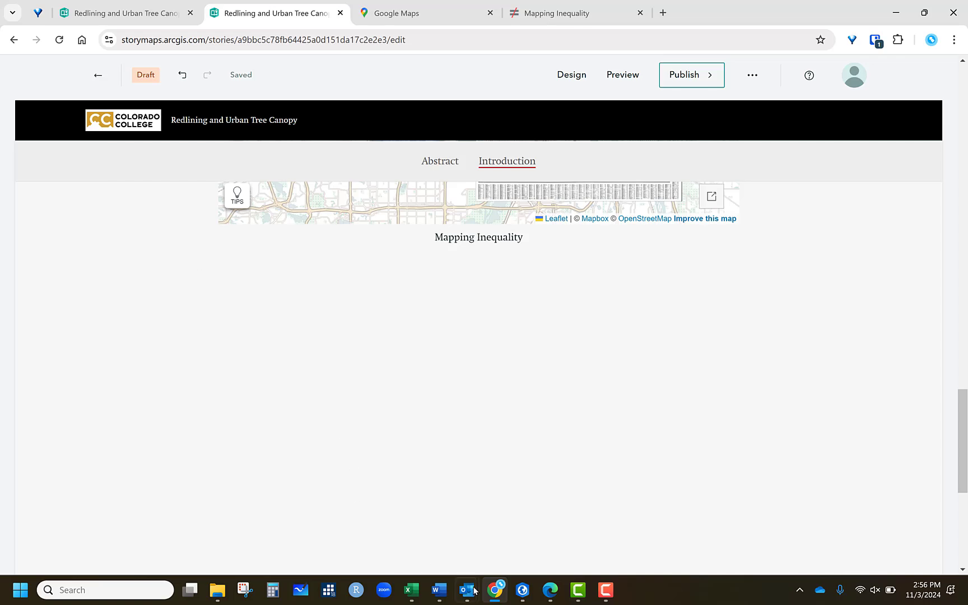
# - Copy the course description paragraph from the Word syllabus and paste it as a new text block below the map
pyautogui.moveTo(439, 590)
pyautogui.click(575, 519)
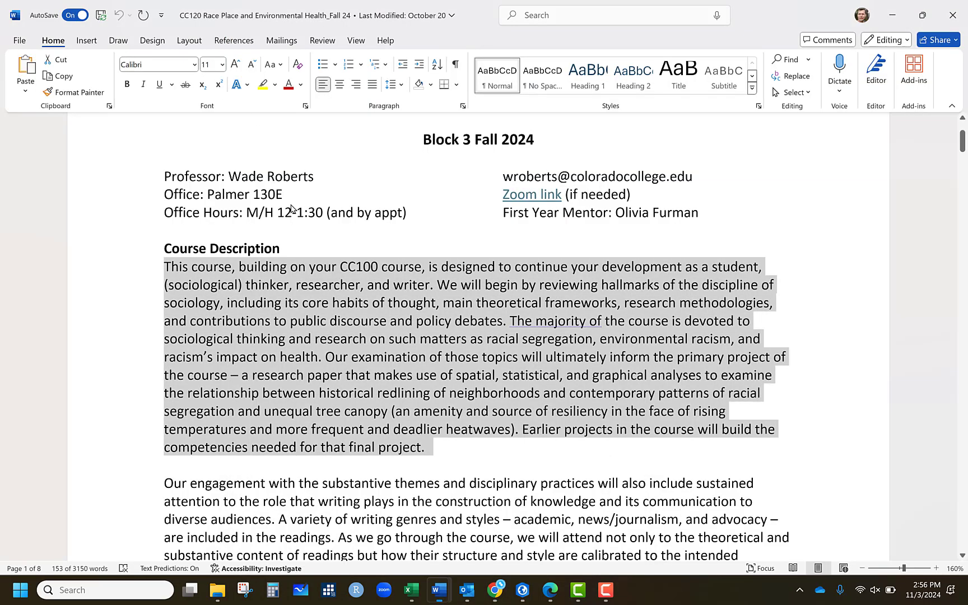
pyautogui.rightClick(352, 307)
pyautogui.click(392, 83)
pyautogui.click(495, 590)
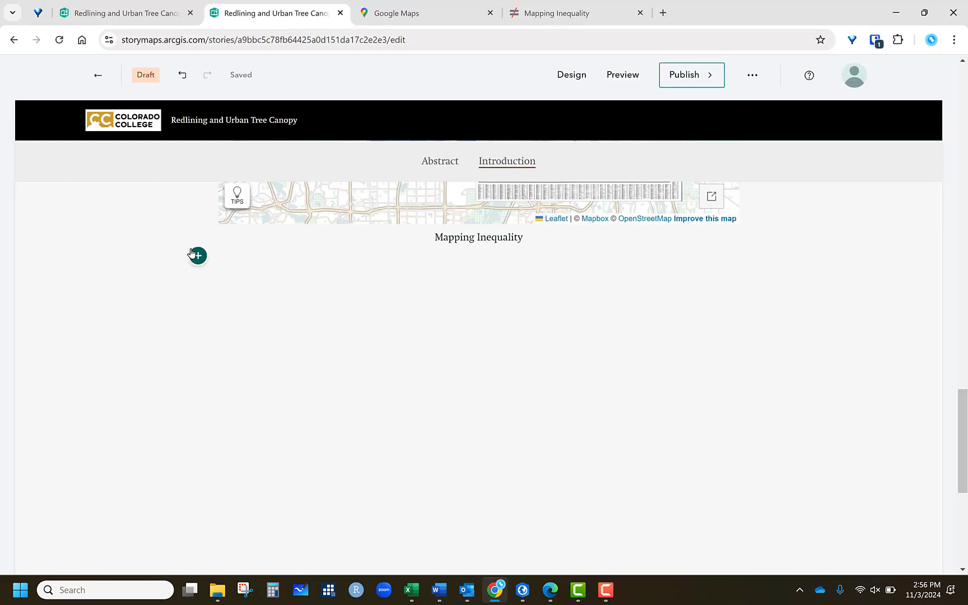
pyautogui.click(197, 255)
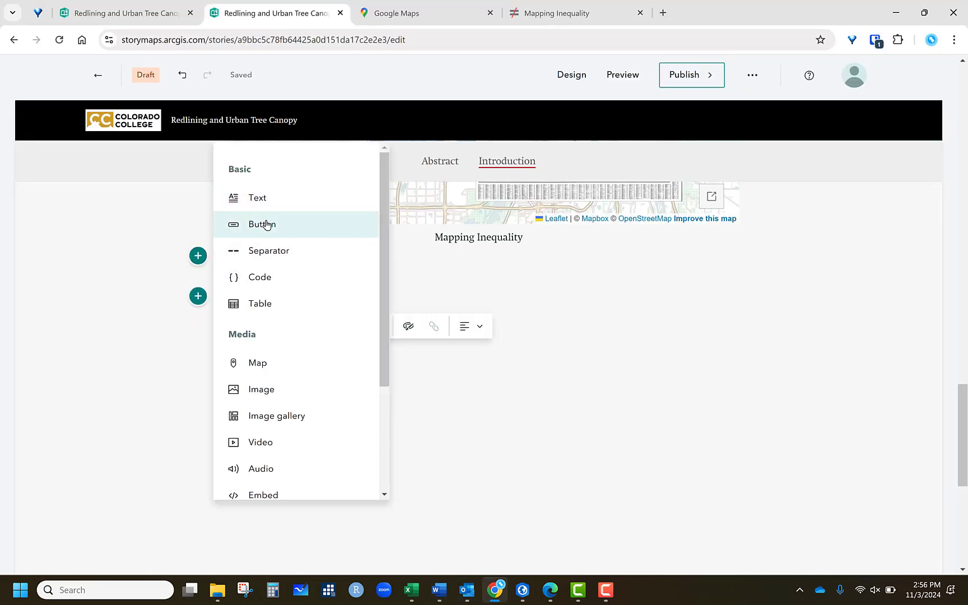
pyautogui.click(238, 255)
pyautogui.rightClick(229, 295)
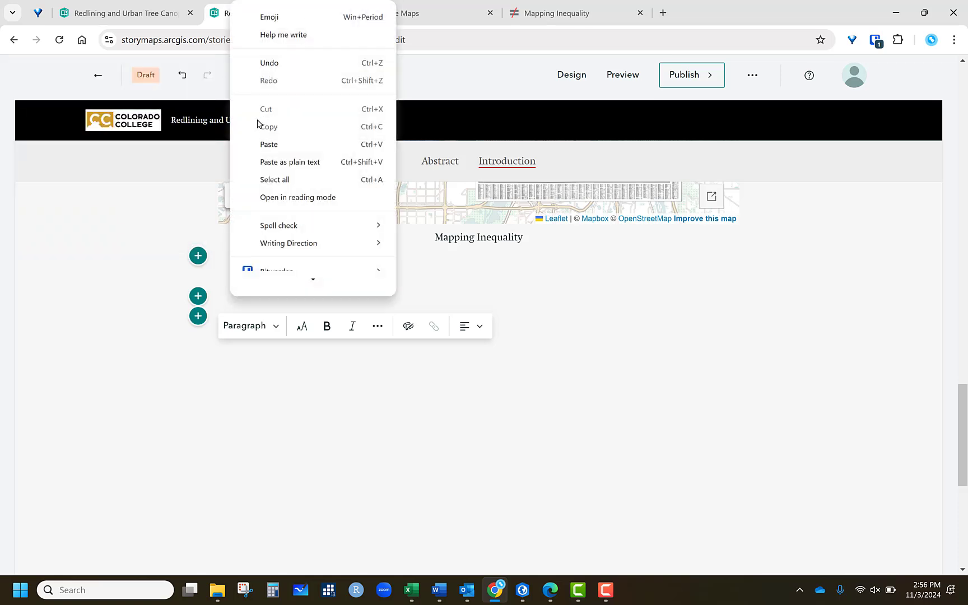
pyautogui.click(276, 144)
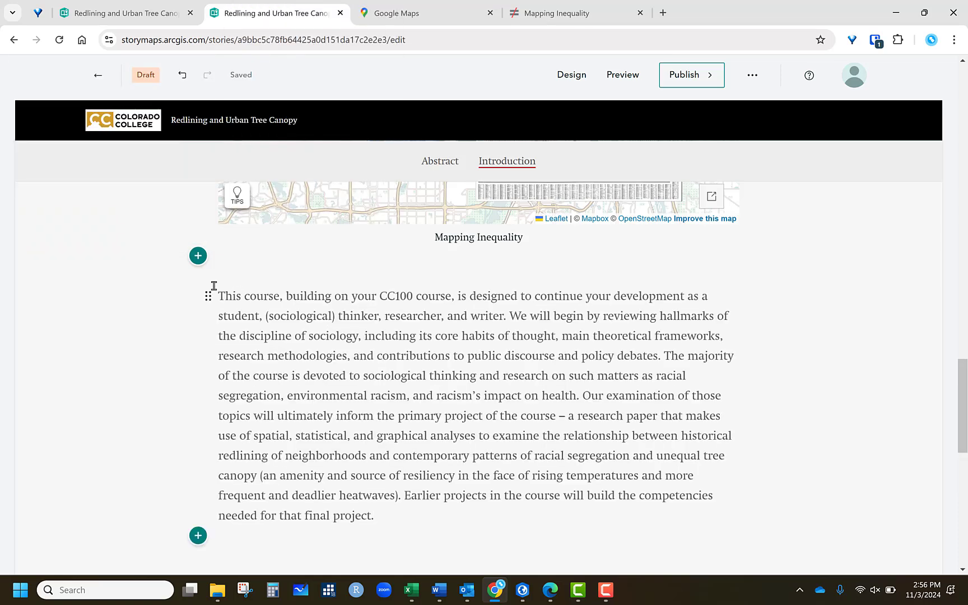
# - Add an image block below the paragraph, uploading the Layout file from the Desktop
pyautogui.click(198, 535)
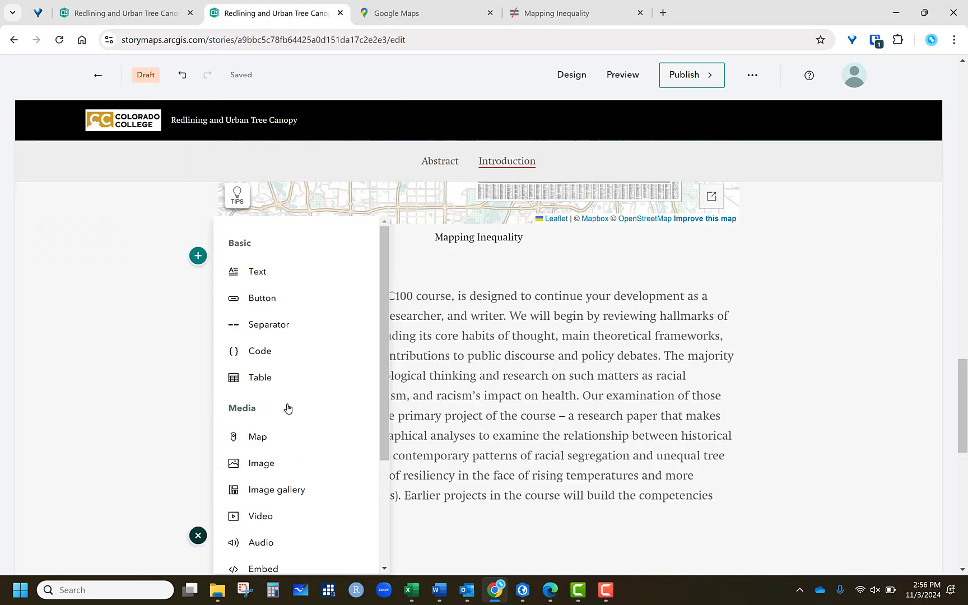
pyautogui.click(275, 466)
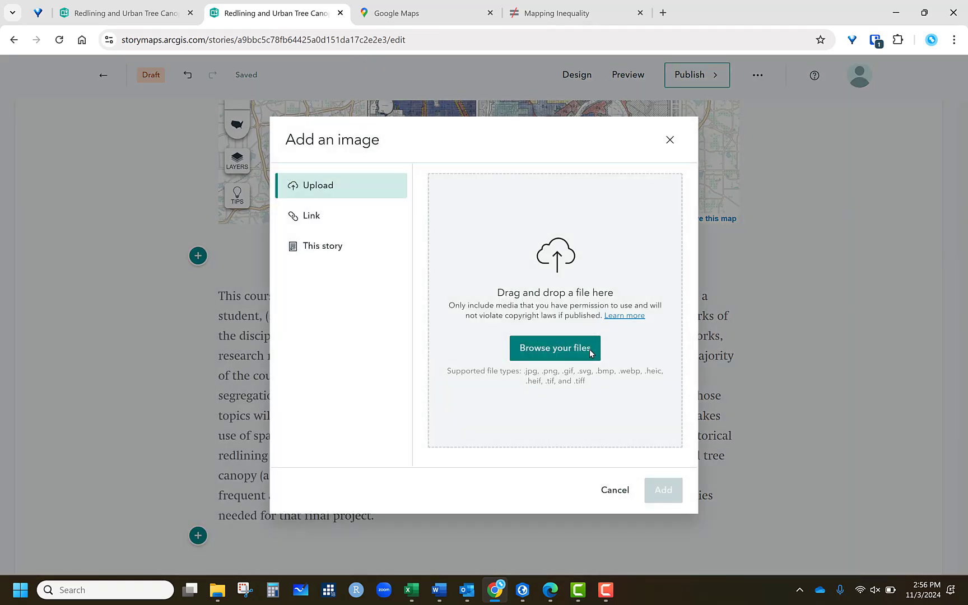
pyautogui.click(567, 349)
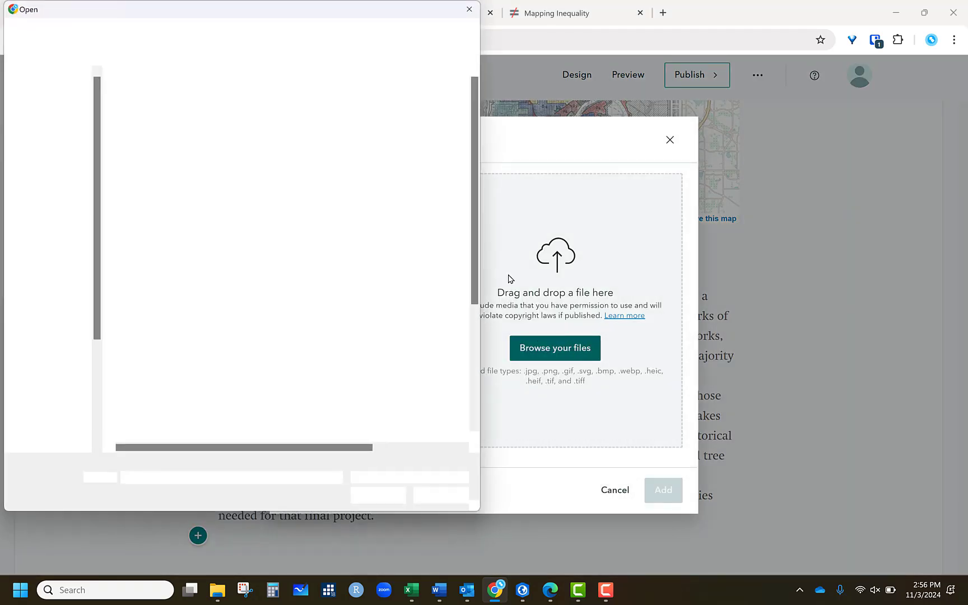
pyautogui.scroll(-4, 252, 352)
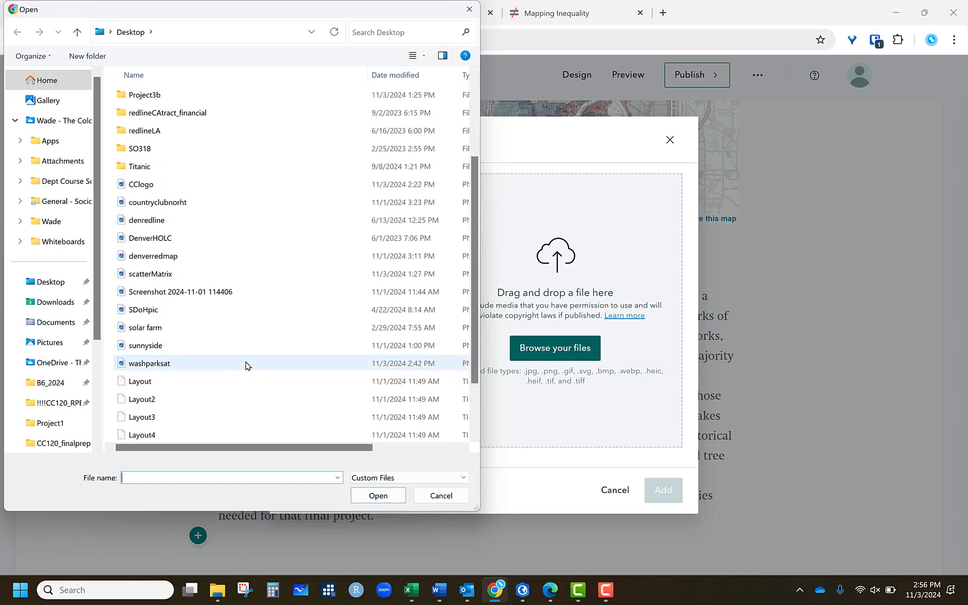
pyautogui.click(183, 386)
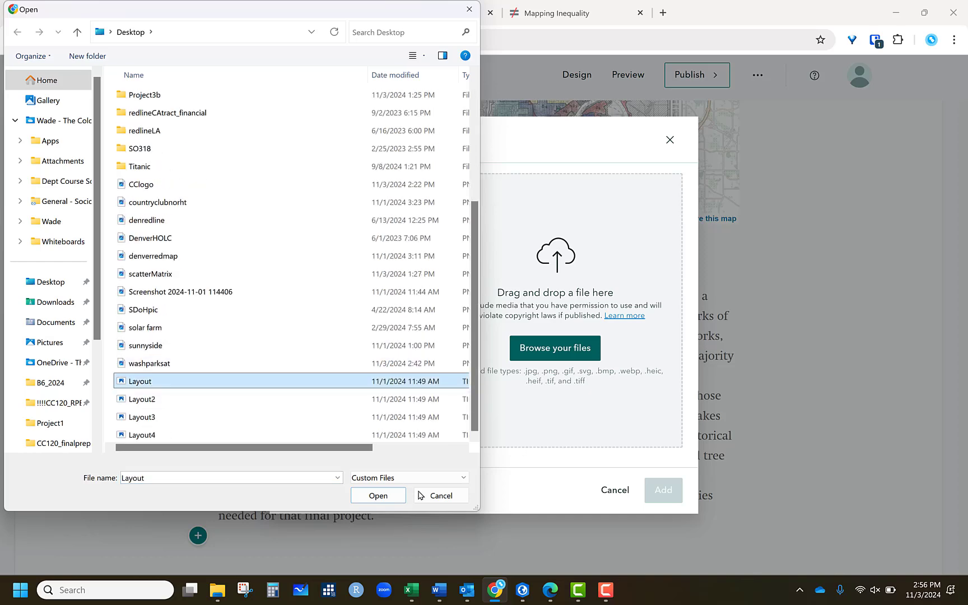
pyautogui.click(395, 496)
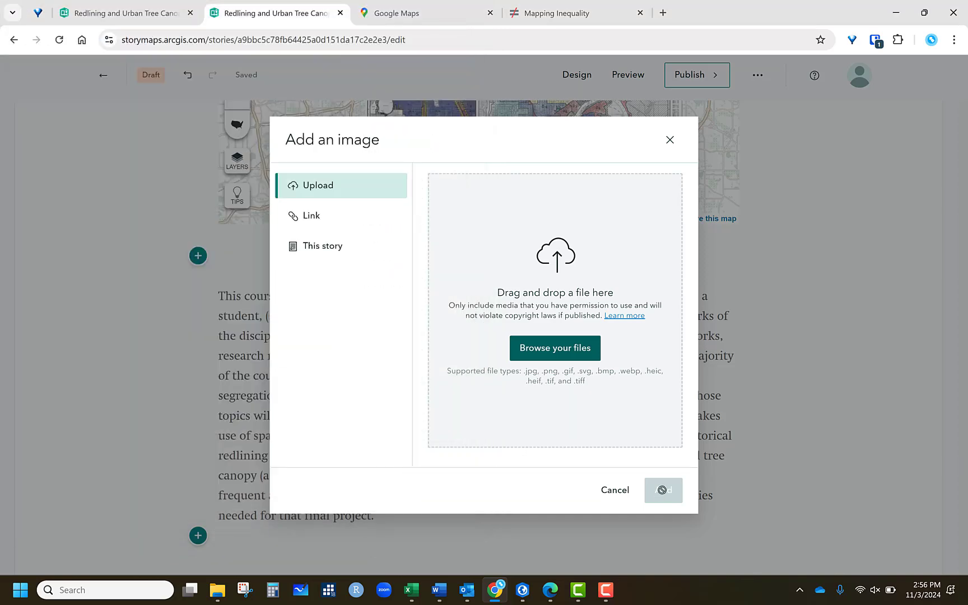
pyautogui.press('Return')
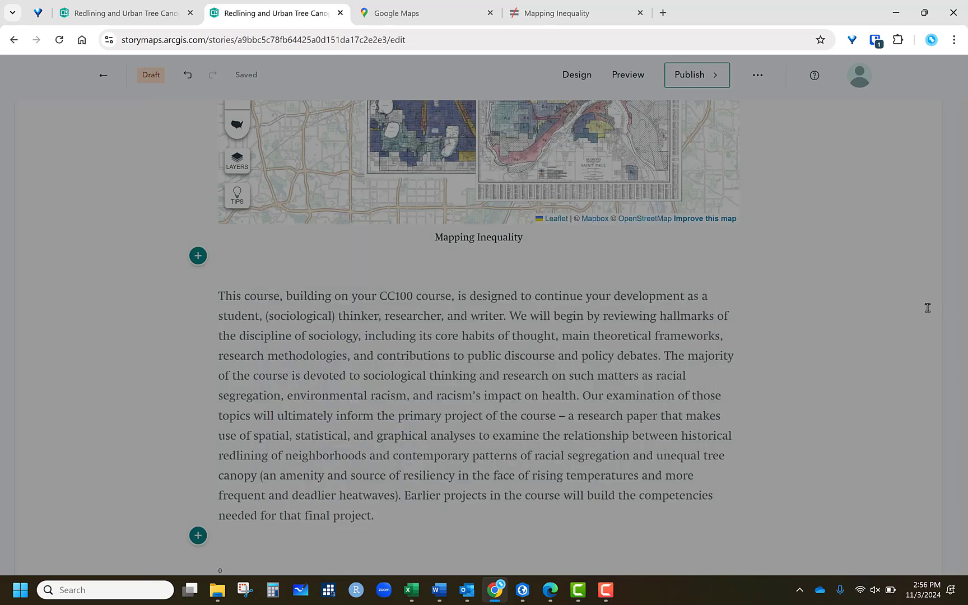
pyautogui.moveTo(382, 307)
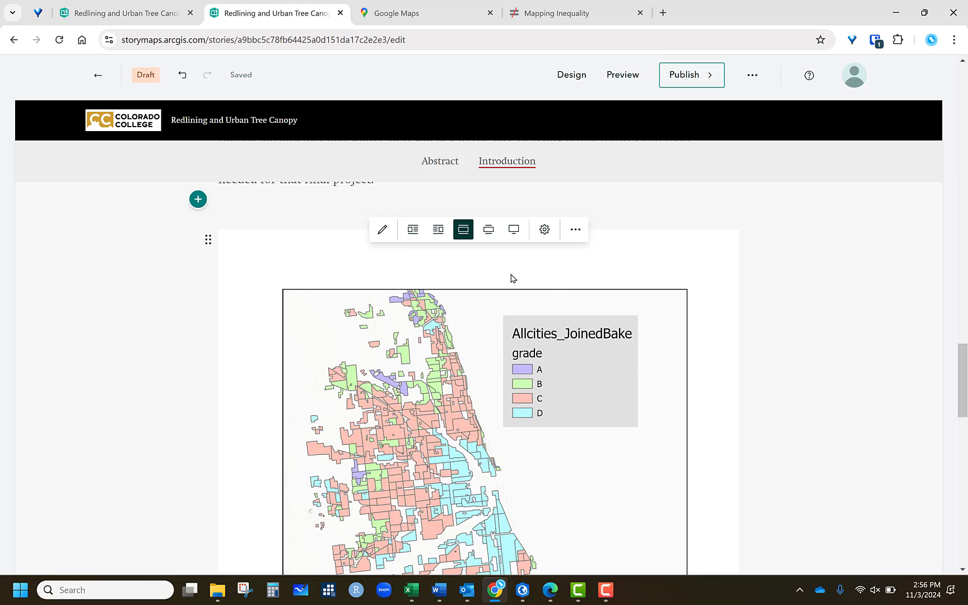
# - Set the map image to fit to screen and stop readers from expanding it
pyautogui.click(543, 229)
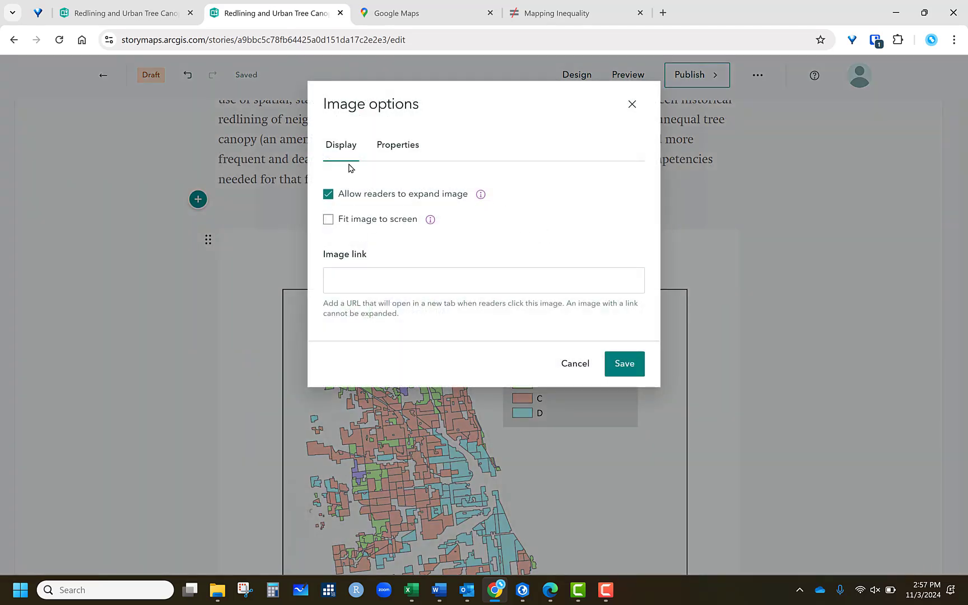
pyautogui.click(330, 220)
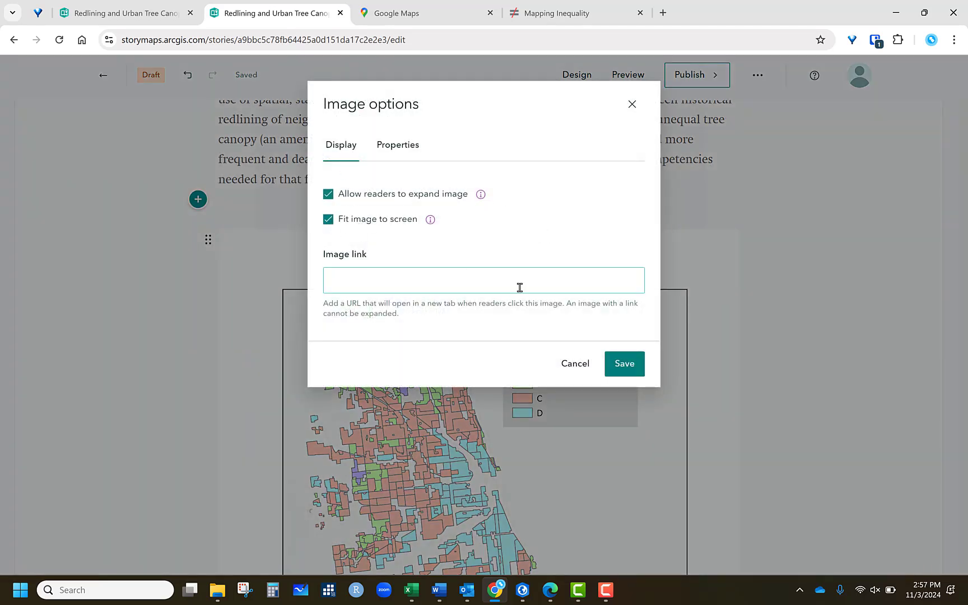
pyautogui.click(626, 367)
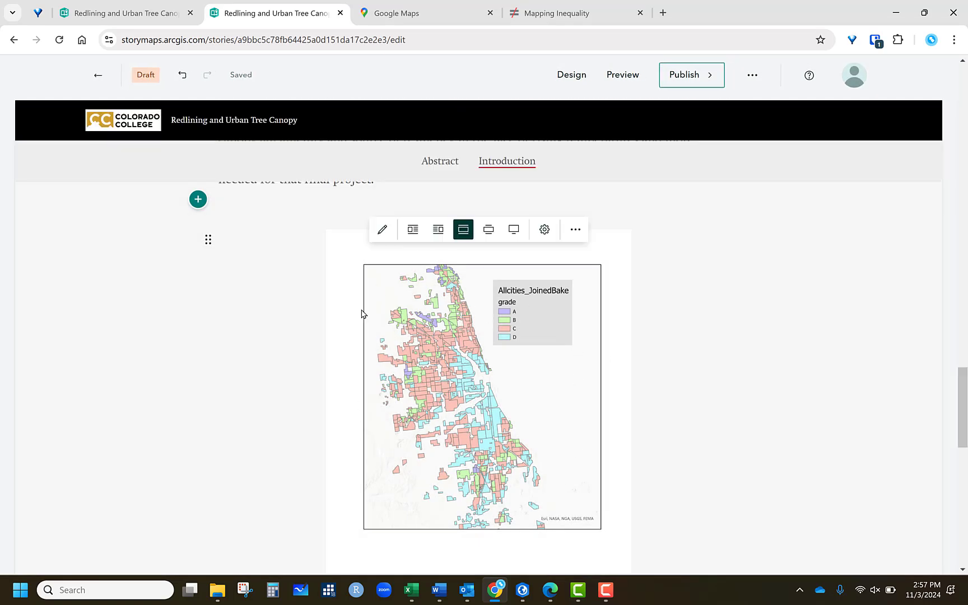
pyautogui.click(542, 232)
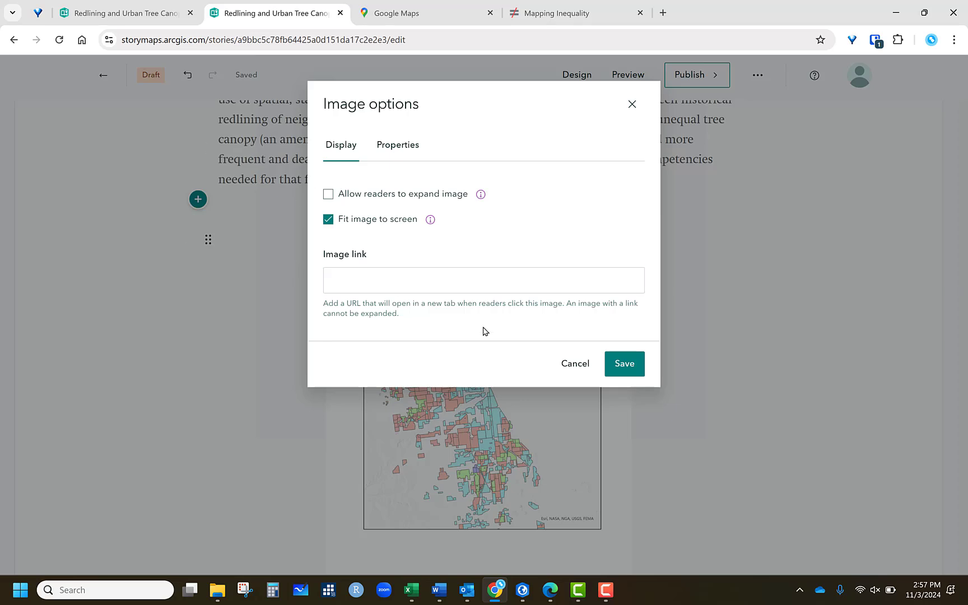
pyautogui.click(622, 365)
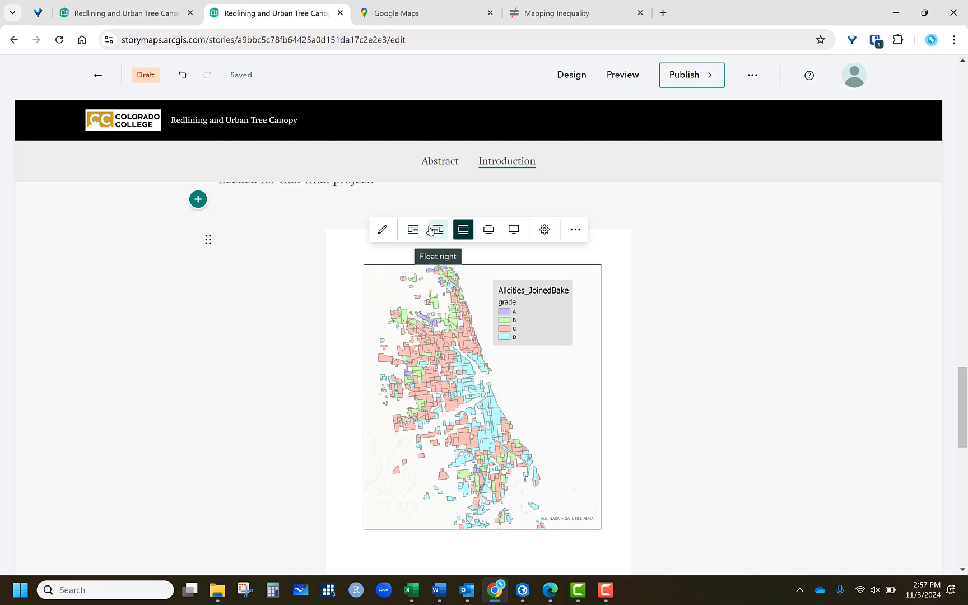
# - Try the image's medium and large sizes, then float the image to the left
pyautogui.click(490, 230)
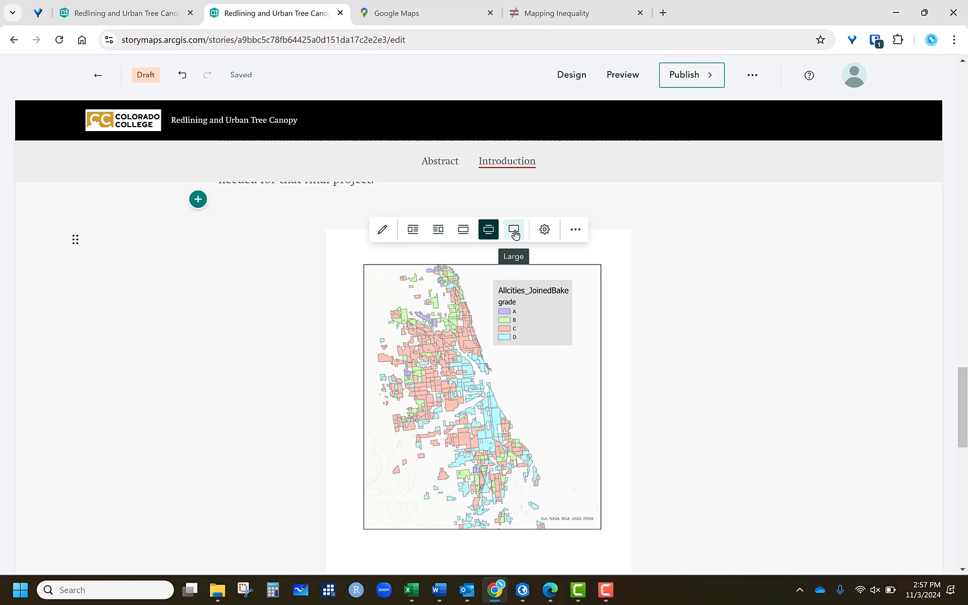
pyautogui.click(510, 234)
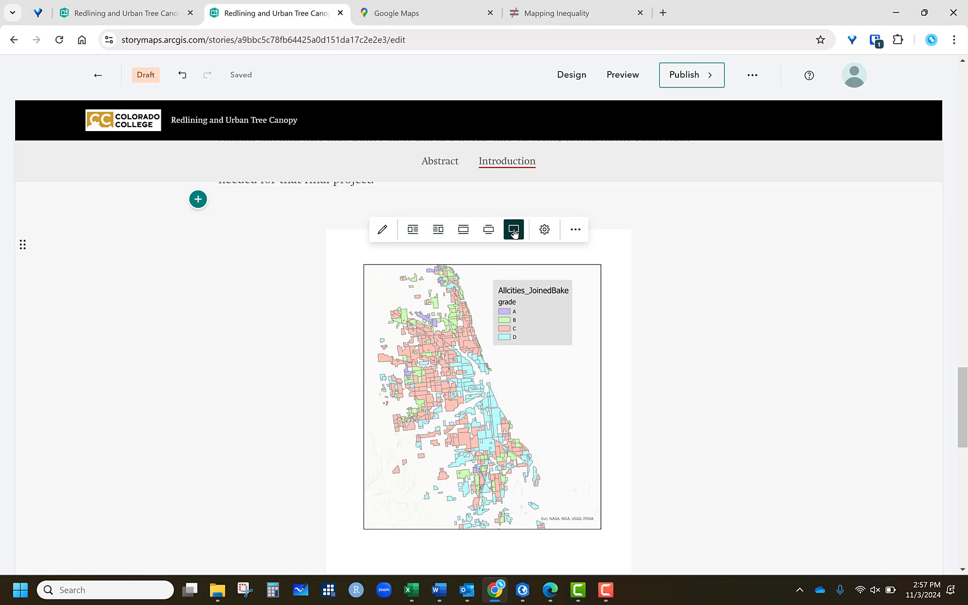
pyautogui.click(488, 231)
pyautogui.click(413, 230)
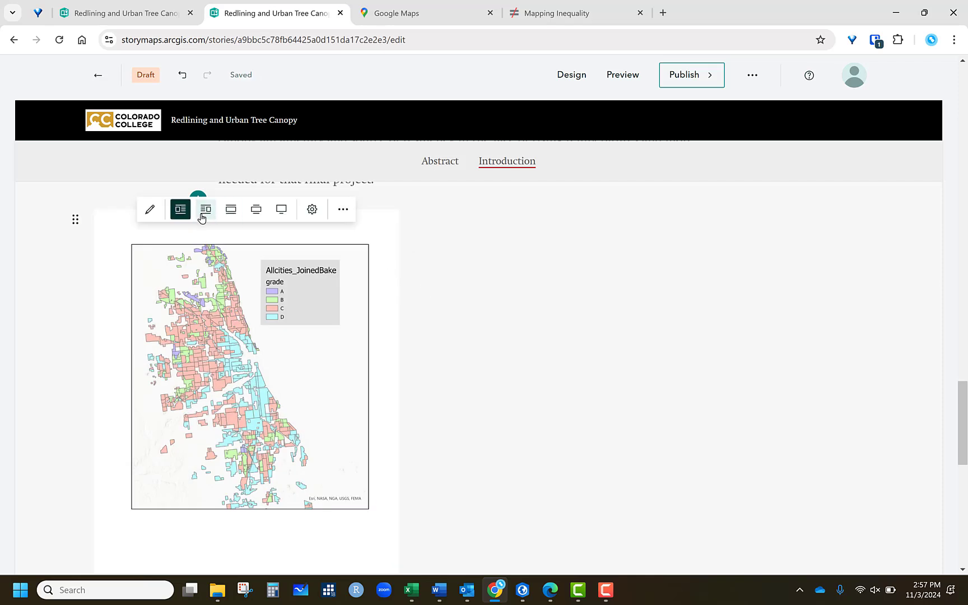
# - Add a text block beside the floated image and paste the course description paragraph into it
pyautogui.click(407, 238)
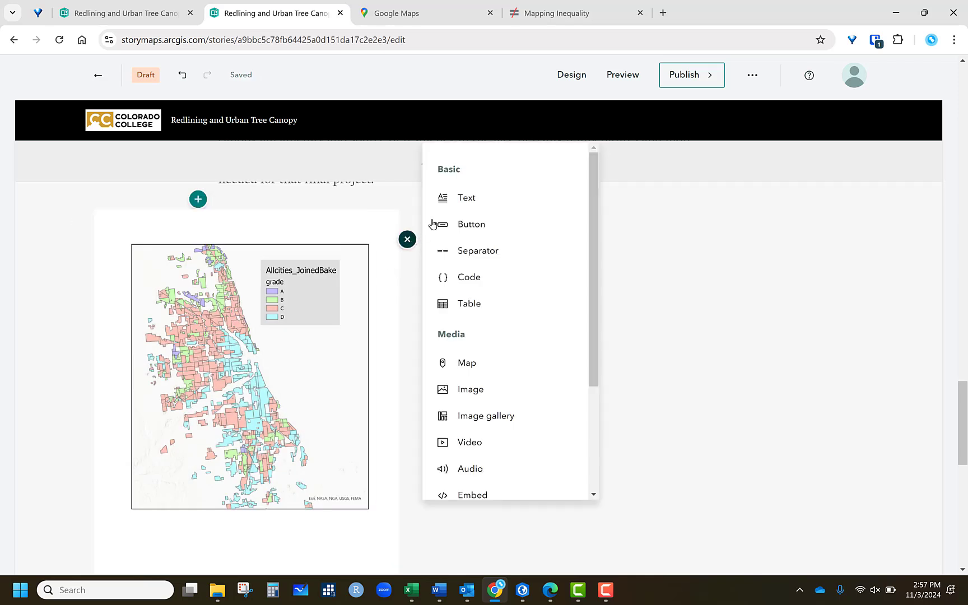
pyautogui.click(436, 197)
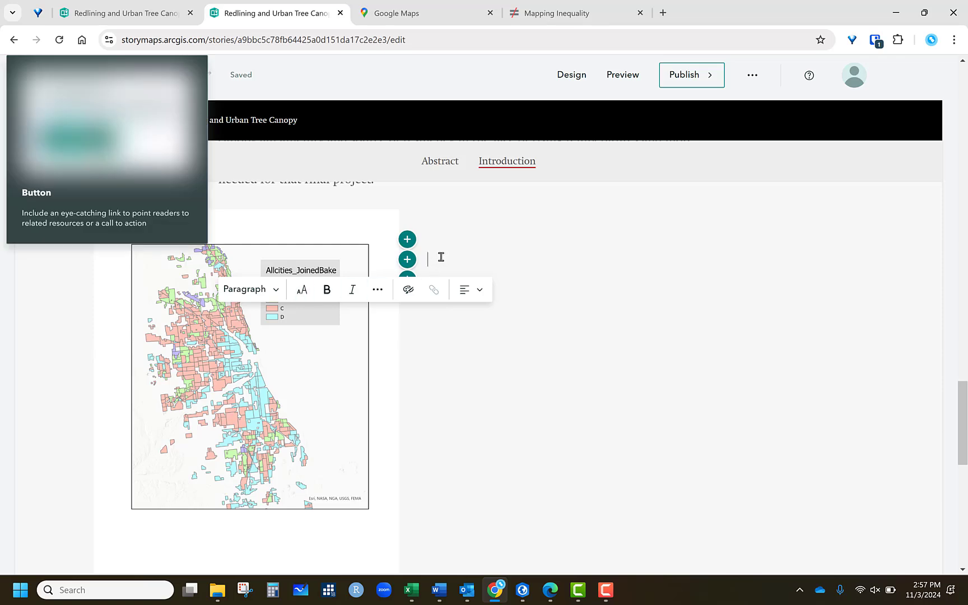
pyautogui.rightClick(442, 263)
pyautogui.click(481, 401)
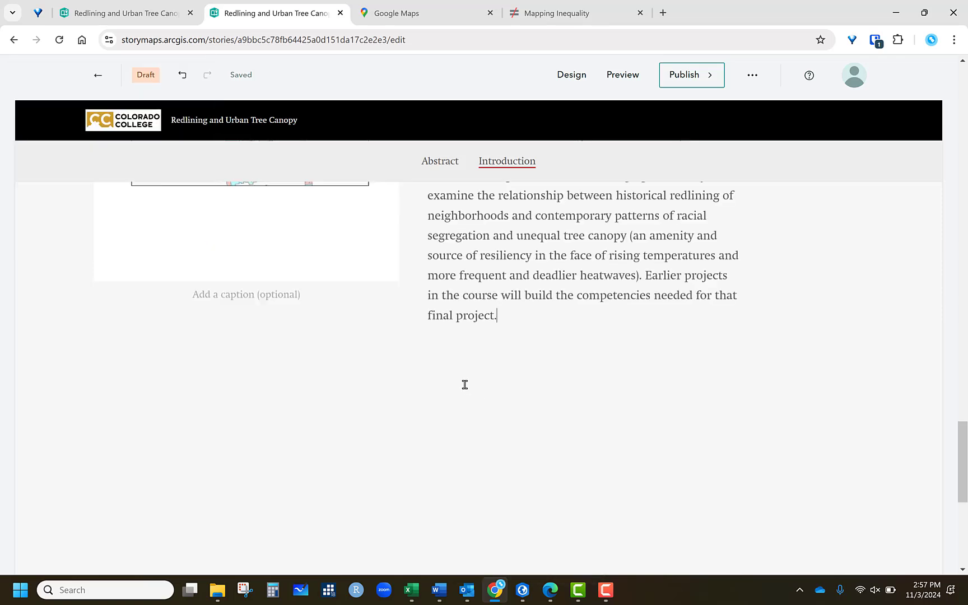
# - Move the floated paragraph out above the image, then move it back beside the image
pyautogui.scroll(5, 913, 352)
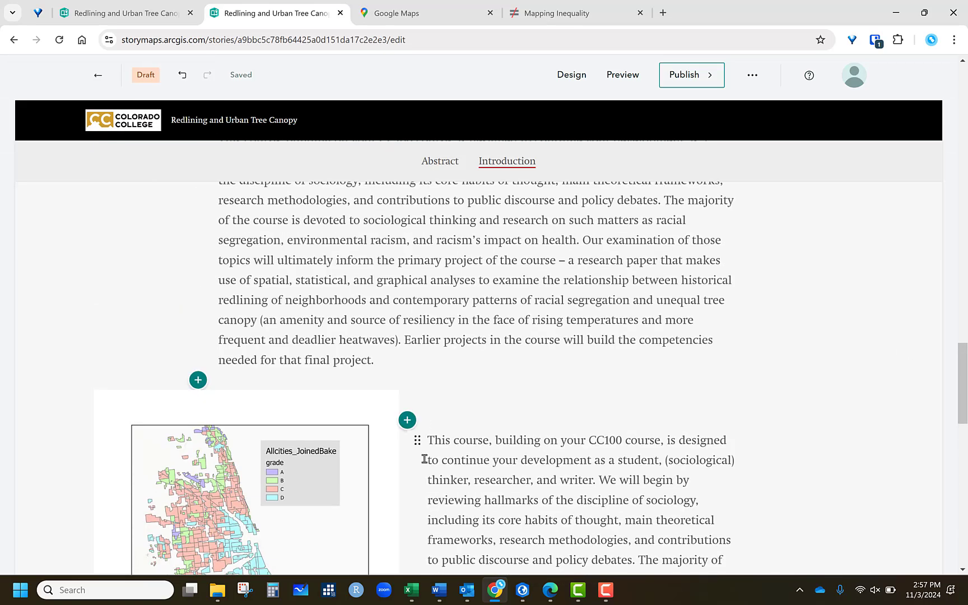
pyautogui.moveTo(418, 443); pyautogui.dragTo(426, 361)
pyautogui.scroll(-6, 478, 383)
pyautogui.scroll(8, 479, 385)
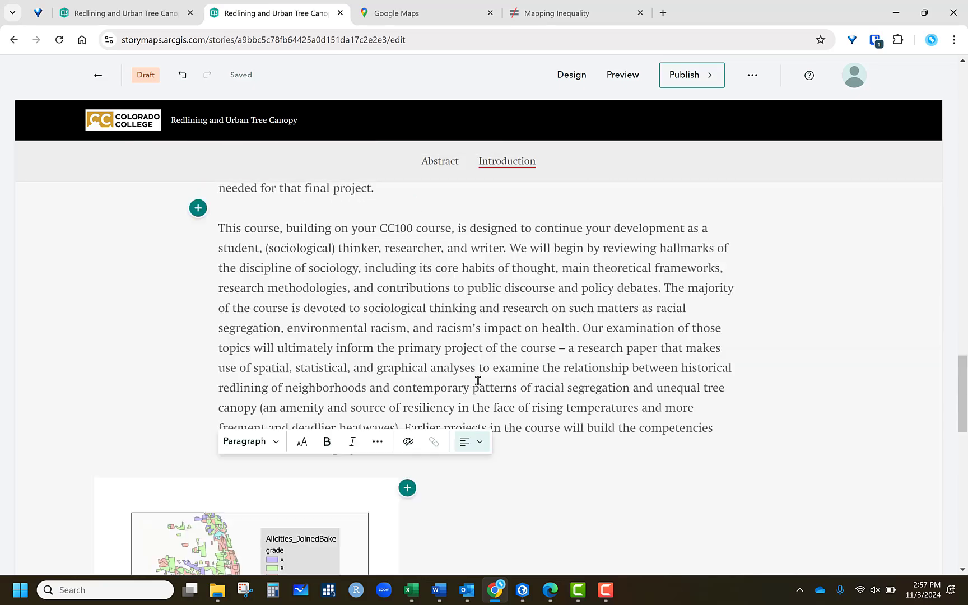
pyautogui.moveTo(206, 310); pyautogui.dragTo(429, 302)
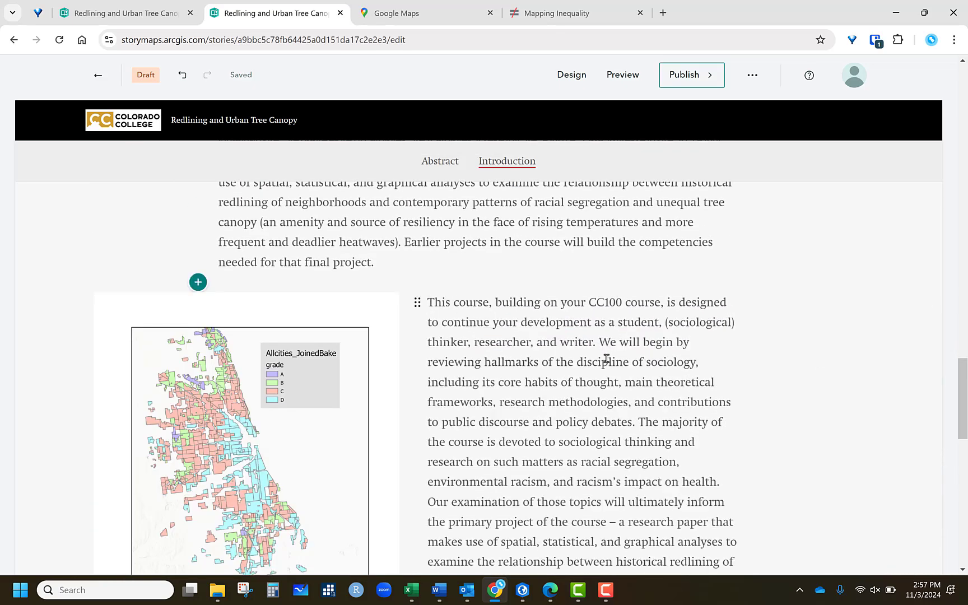
pyautogui.scroll(2, 608, 364)
pyautogui.scroll(-5, 439, 380)
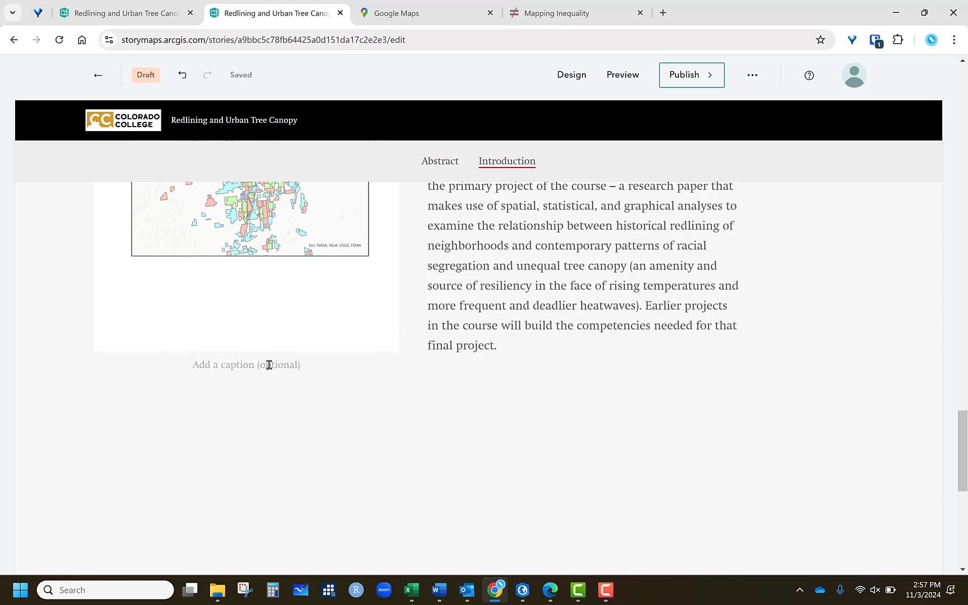
# - Add an image gallery below the floated image, uploading Layout, Layout2, Layout3 and Layout4 from the Desktop
pyautogui.moveTo(307, 396)
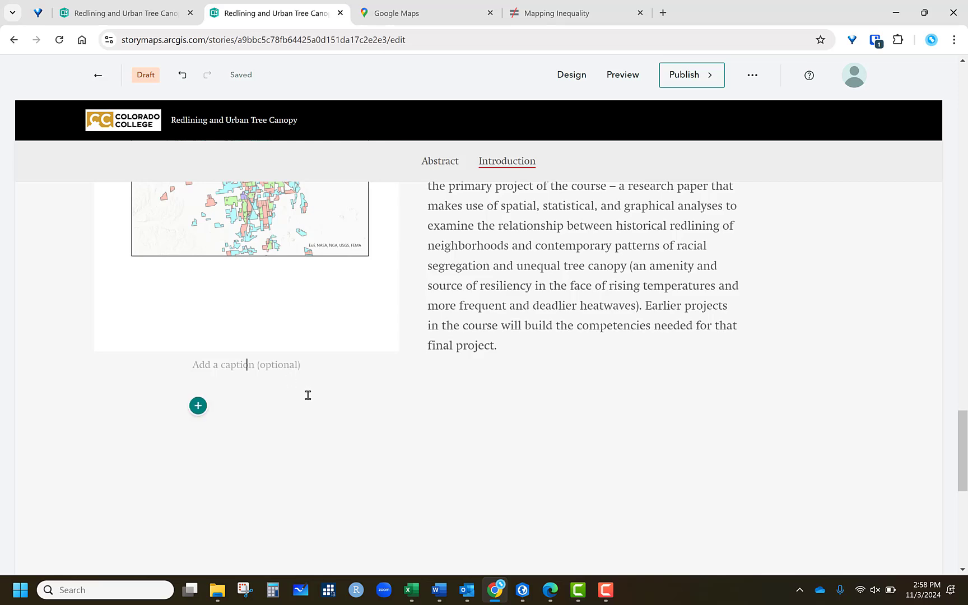
pyautogui.click(198, 407)
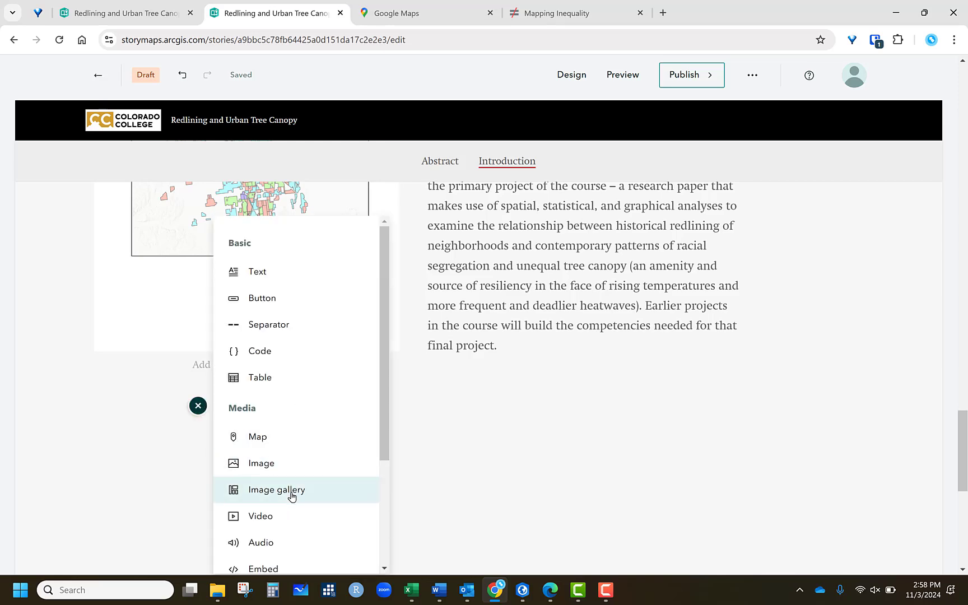
pyautogui.moveTo(295, 492)
pyautogui.click(354, 487)
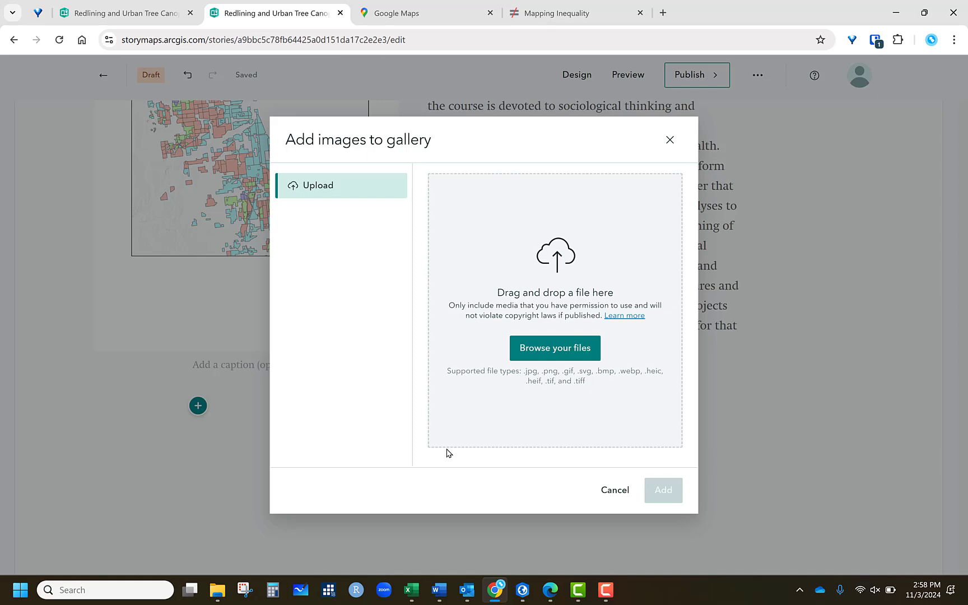
pyautogui.click(558, 347)
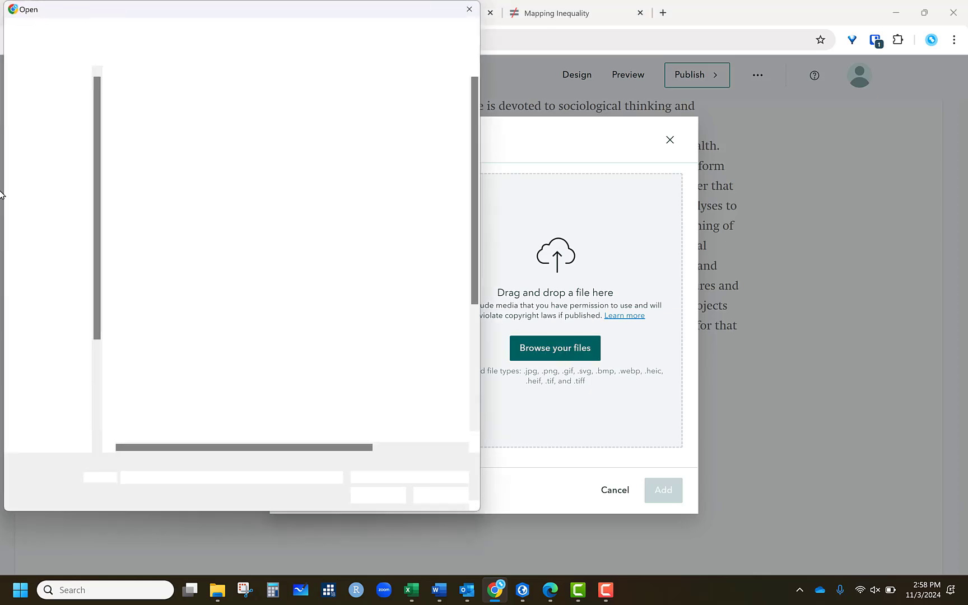
pyautogui.click(149, 382)
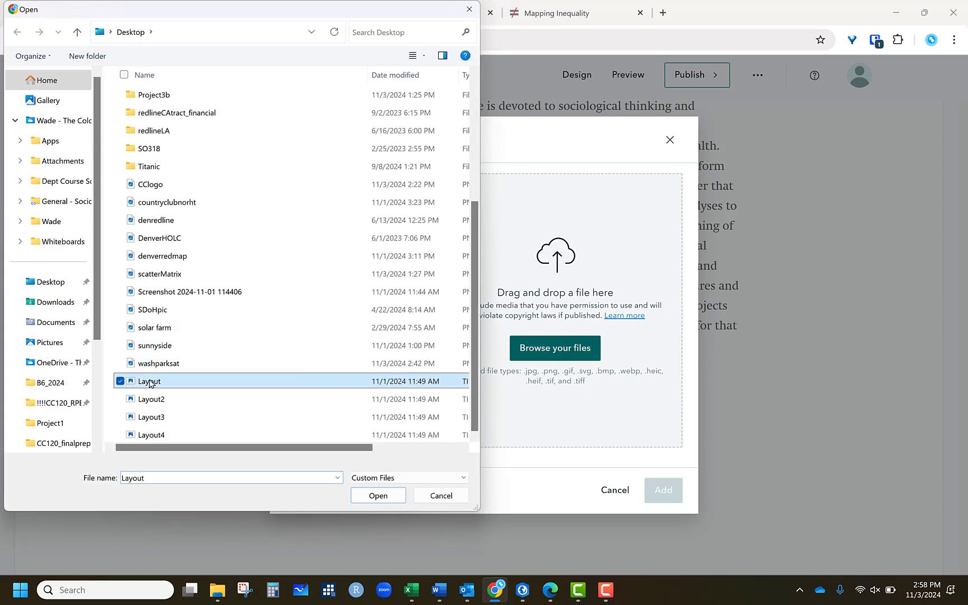
pyautogui.keyDown('ctrl'); pyautogui.click(152, 399); pyautogui.keyUp('ctrl')
pyautogui.keyDown('ctrl'); pyautogui.click(158, 419); pyautogui.keyUp('ctrl')
pyautogui.keyDown('ctrl'); pyautogui.click(159, 436); pyautogui.keyUp('ctrl')
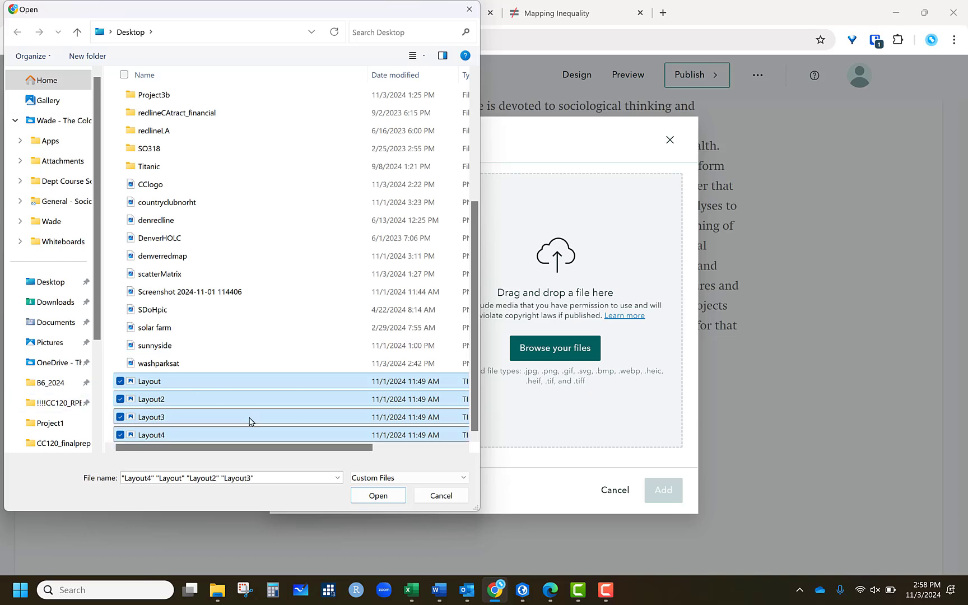
pyautogui.click(372, 493)
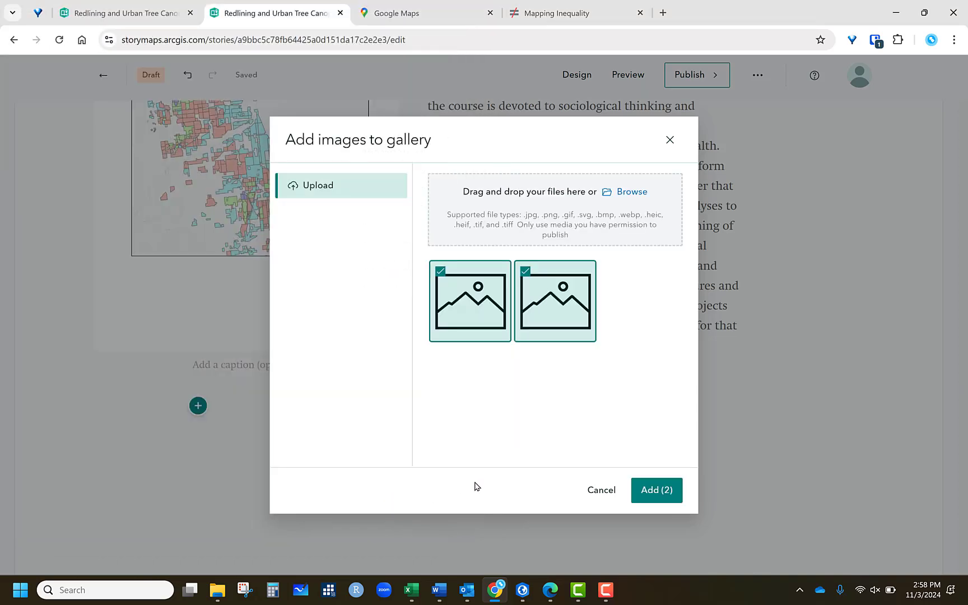
pyautogui.click(657, 490)
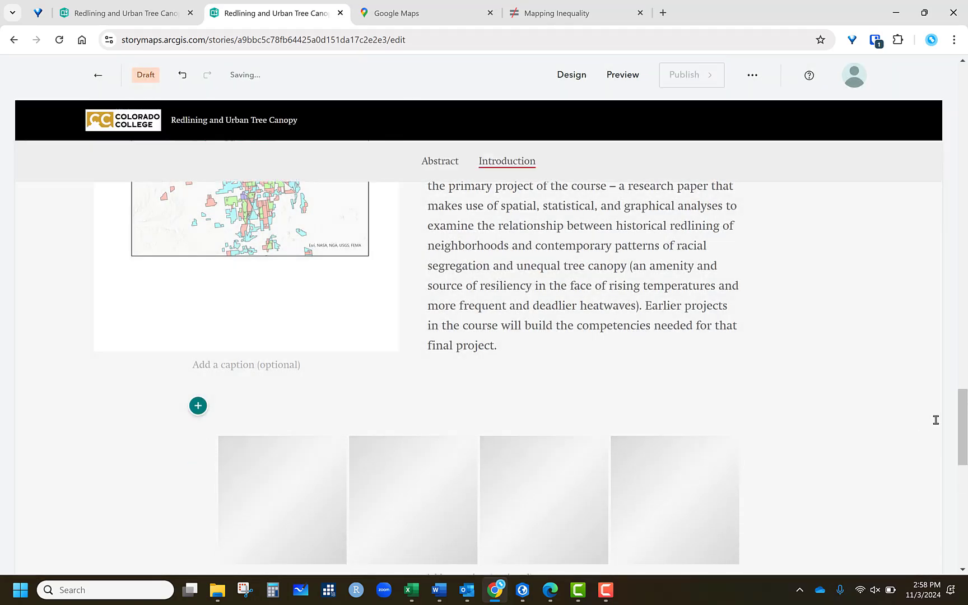
# - Widen the image gallery to large and then full-width size
pyautogui.scroll(-3, 930, 421)
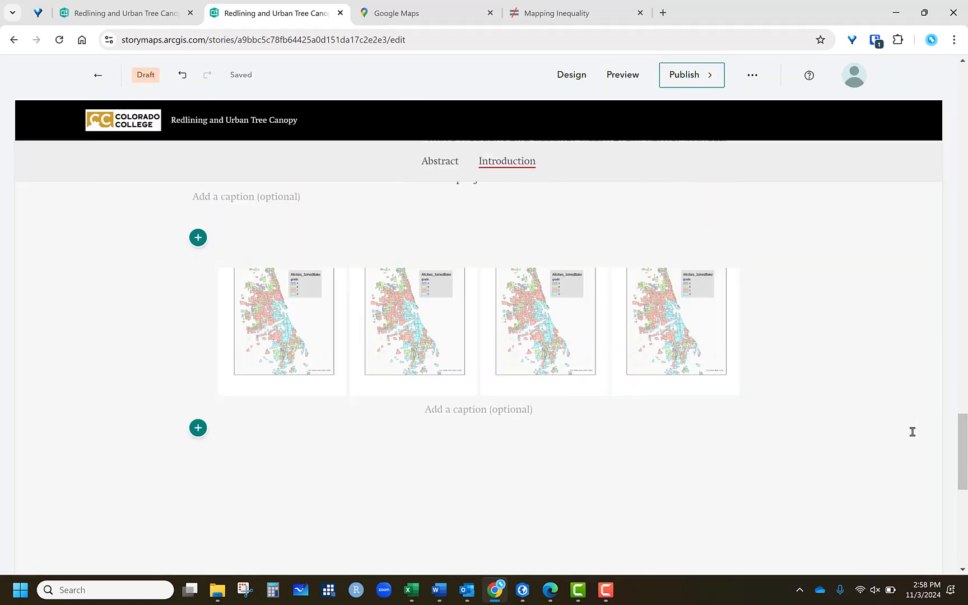
pyautogui.moveTo(476, 304)
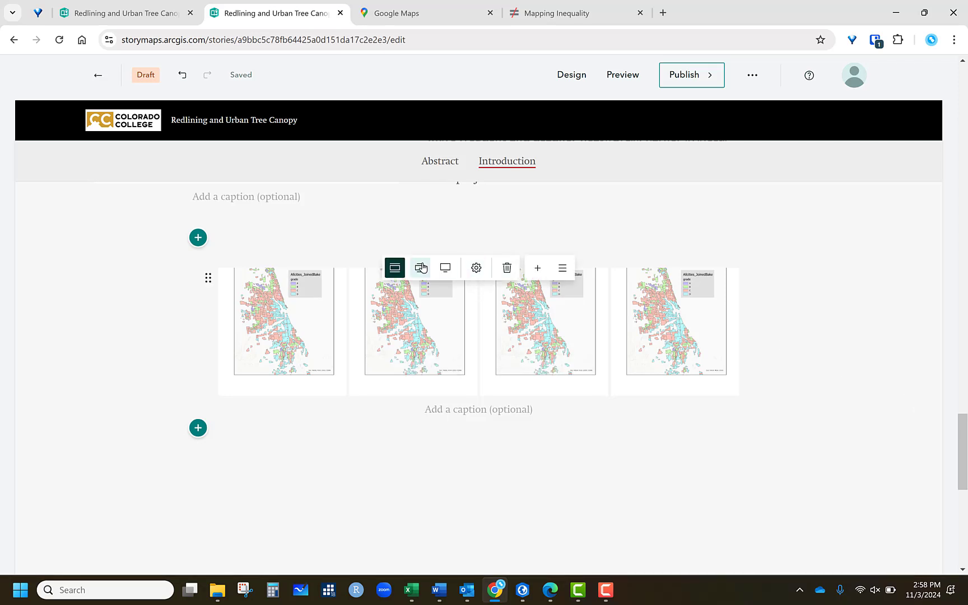
pyautogui.click(421, 268)
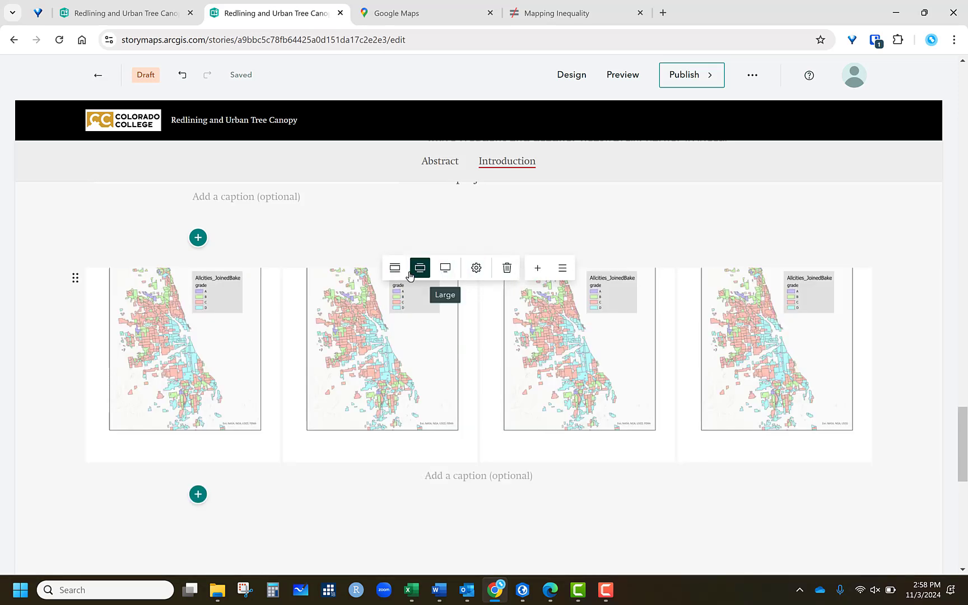
pyautogui.click(448, 269)
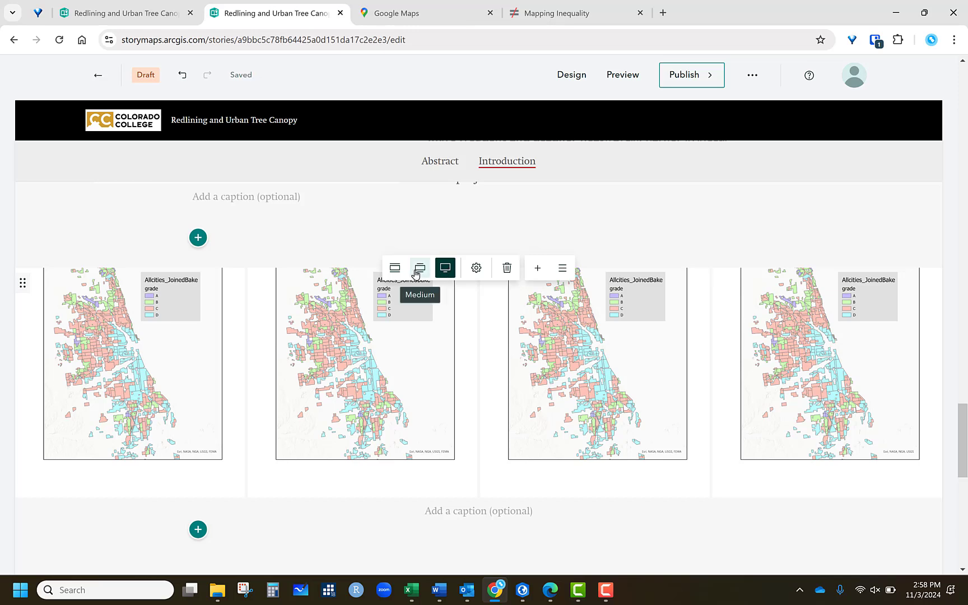
# - Try the Jigsaw gallery layout, then switch the gallery back to Dynamic squares
pyautogui.click(475, 269)
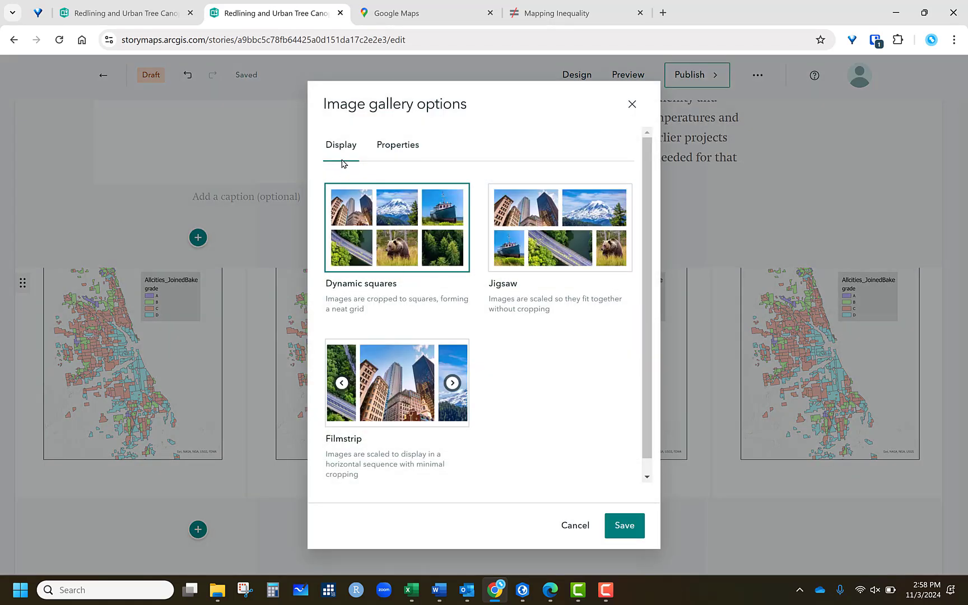
pyautogui.click(557, 250)
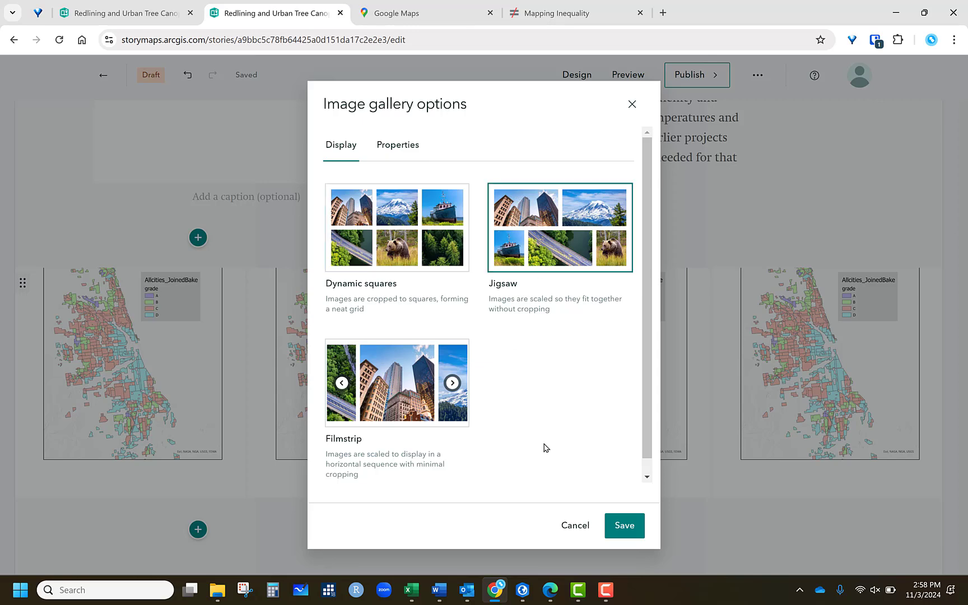
pyautogui.click(623, 525)
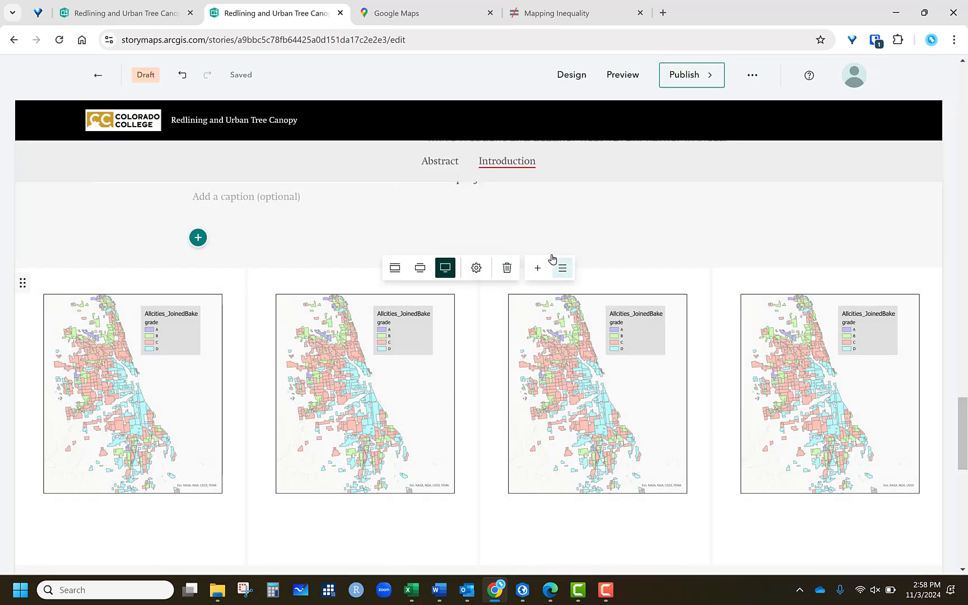
pyautogui.click(476, 268)
pyautogui.click(397, 236)
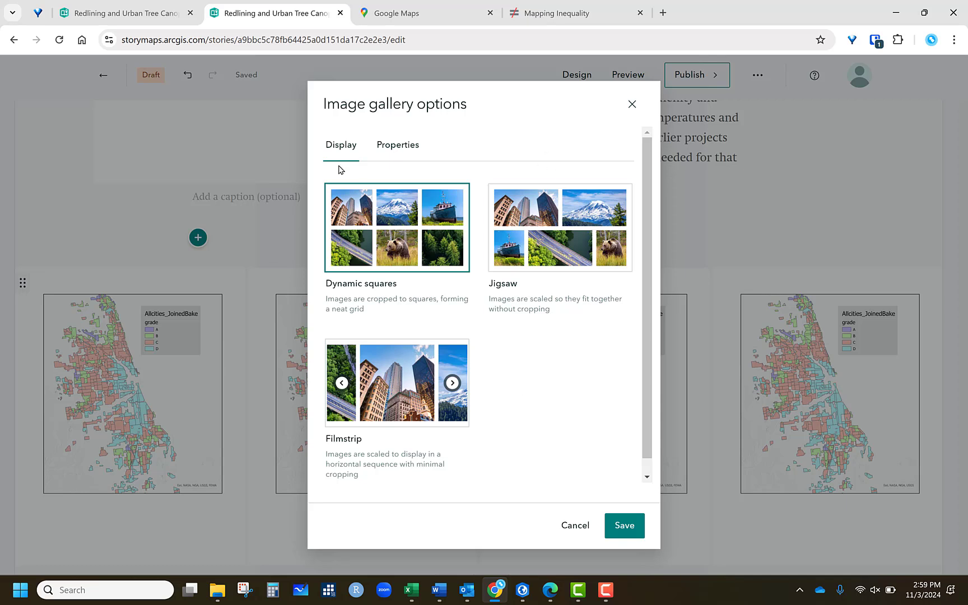
pyautogui.click(636, 520)
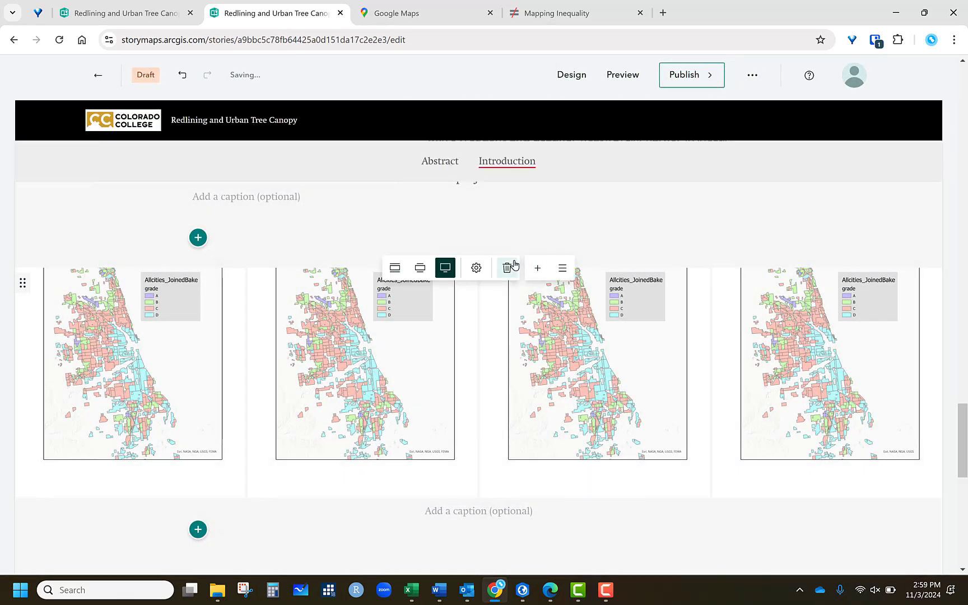
# - Open the gallery options' Properties tab to examine the alternative text field, then close it
pyautogui.click(480, 270)
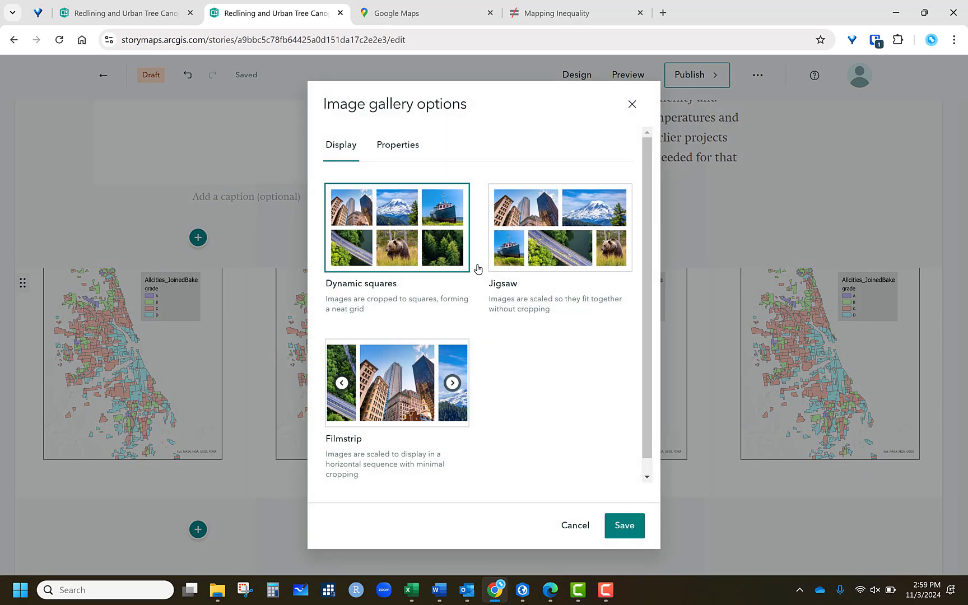
pyautogui.click(408, 147)
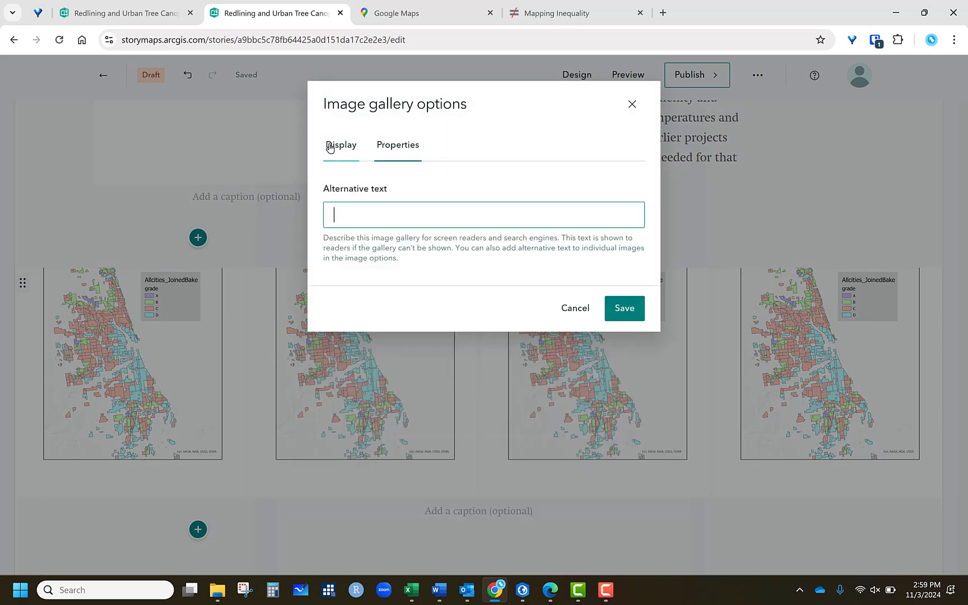
pyautogui.click(633, 103)
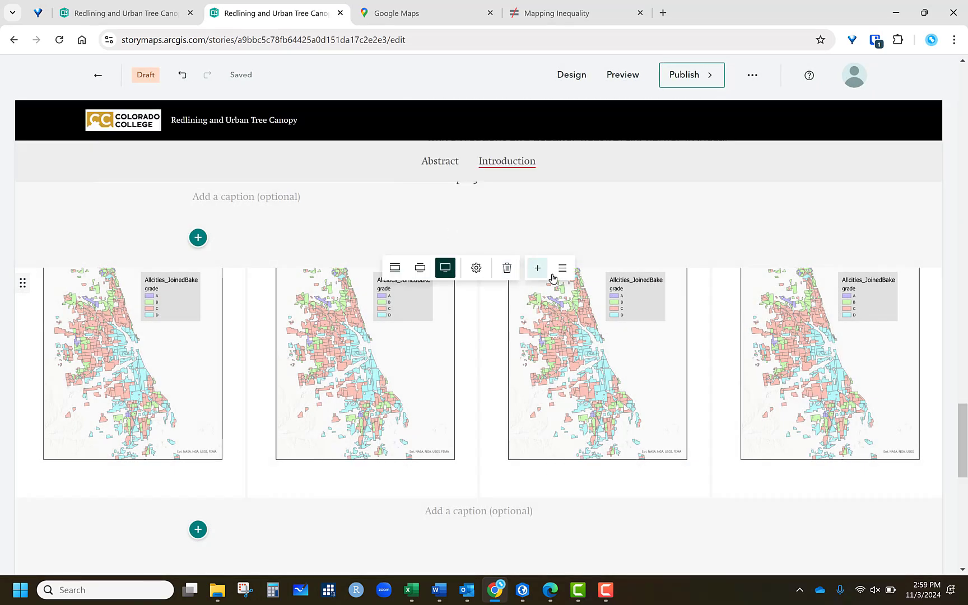
# - Reorder the gallery media, moving the fourth image to the first position
pyautogui.click(562, 268)
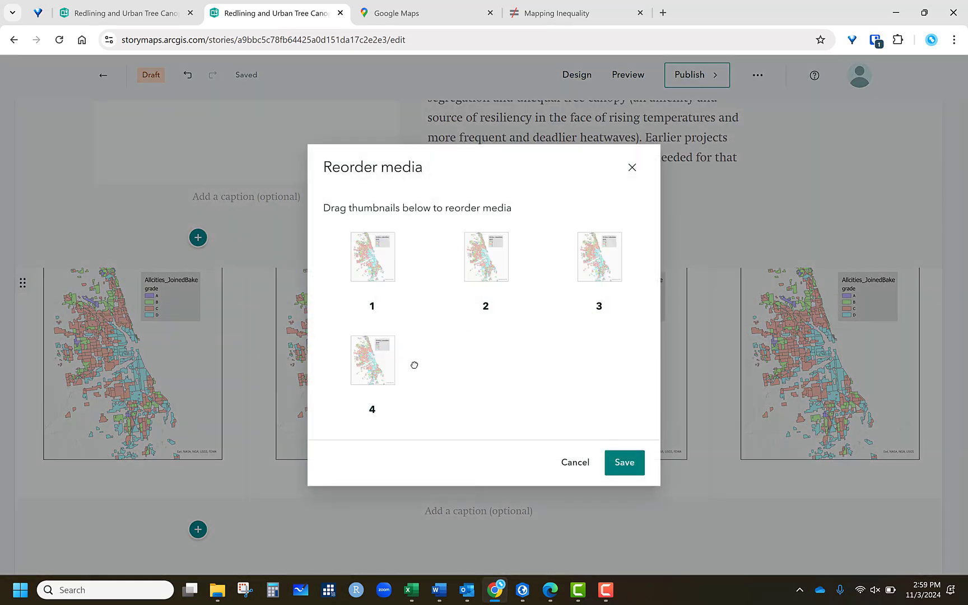
pyautogui.moveTo(383, 361); pyautogui.dragTo(369, 268)
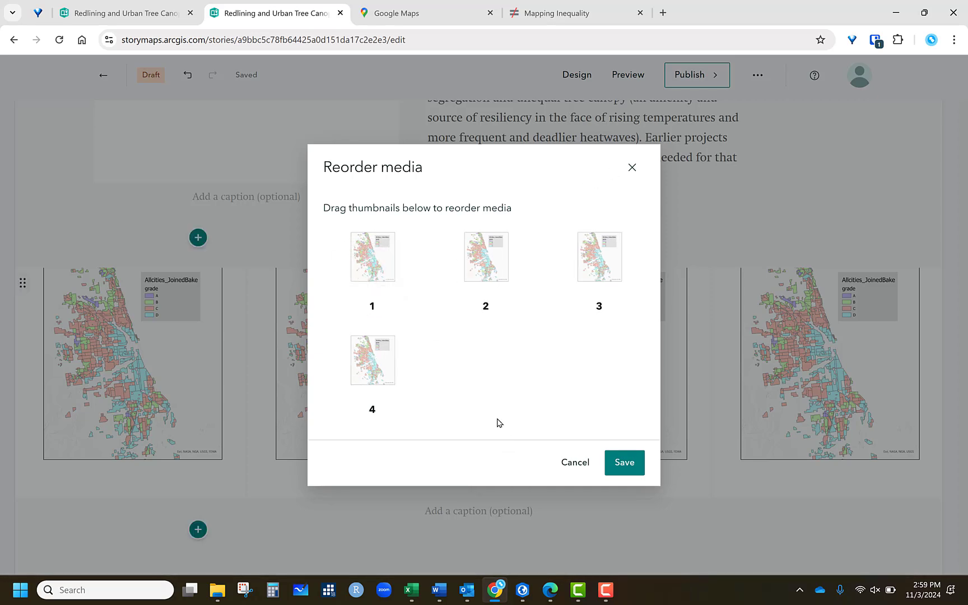
pyautogui.click(645, 463)
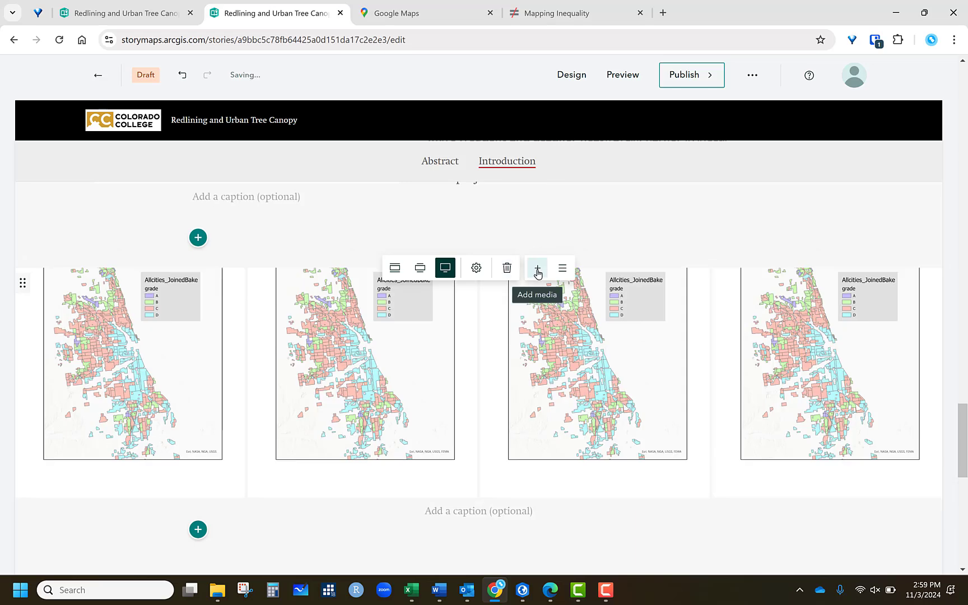
pyautogui.click(537, 270)
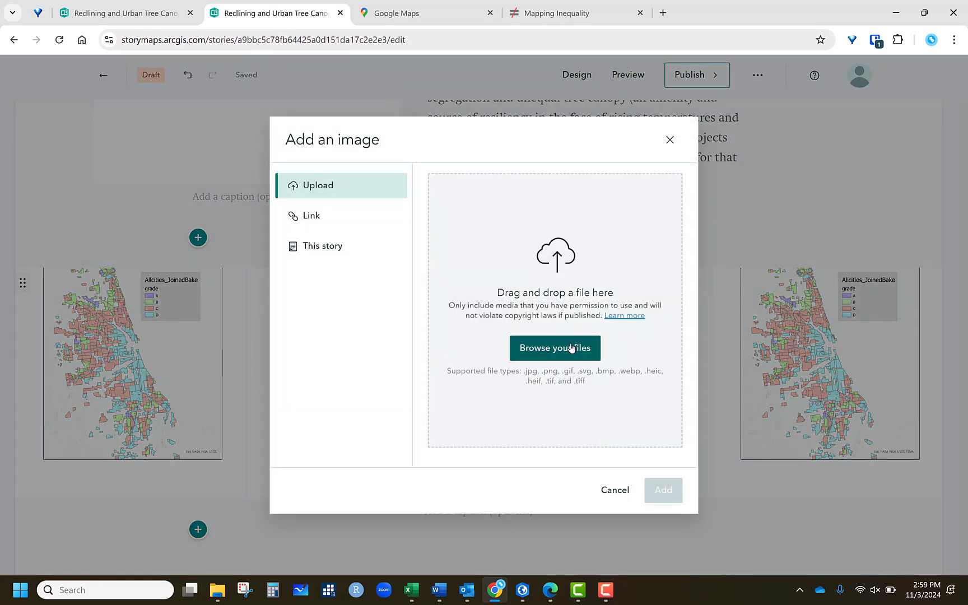
pyautogui.click(615, 490)
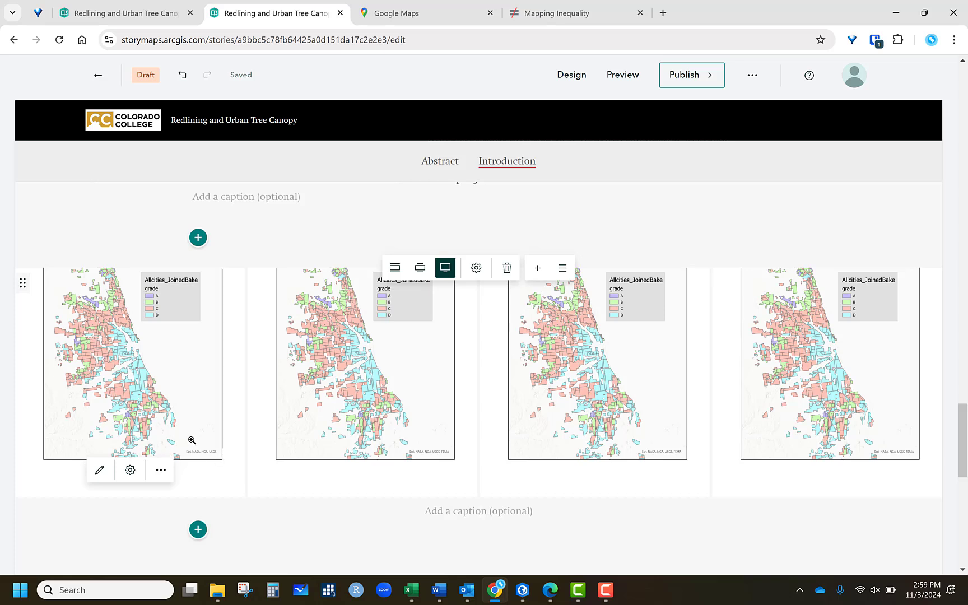
# - Add a Swipe block below the image gallery
pyautogui.scroll(-3, 385, 456)
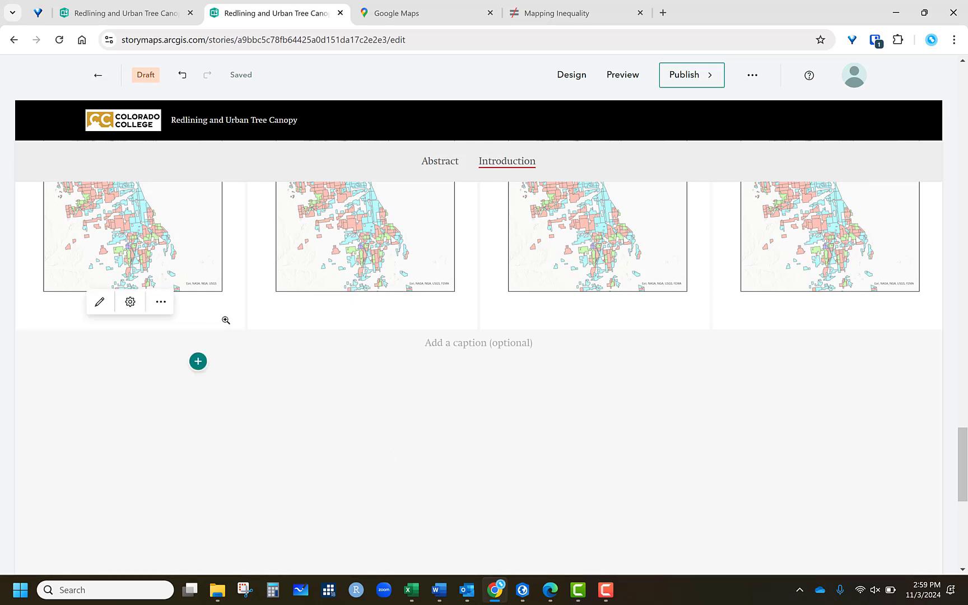
pyautogui.click(200, 365)
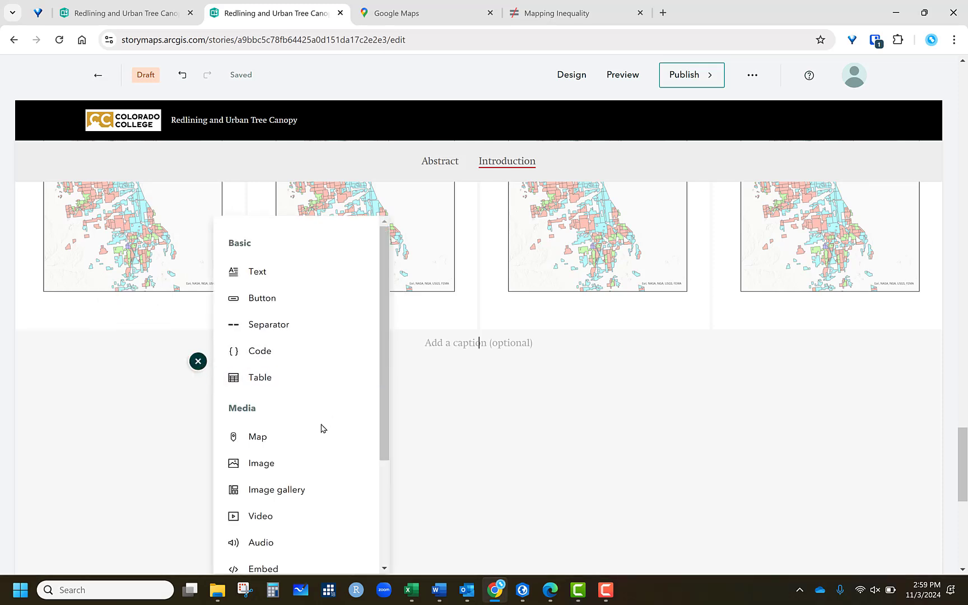
pyautogui.scroll(-3, 321, 428)
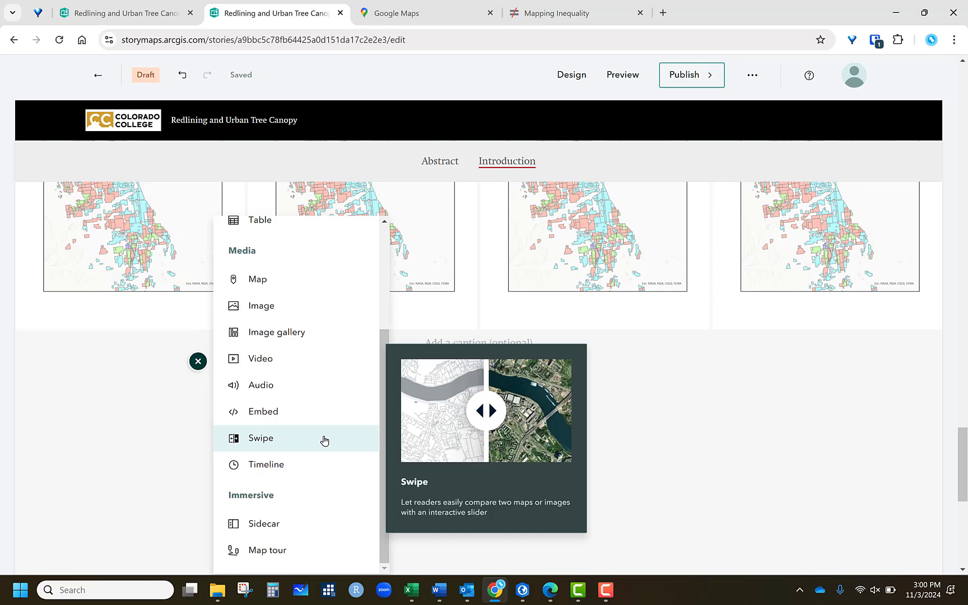
pyautogui.click(275, 438)
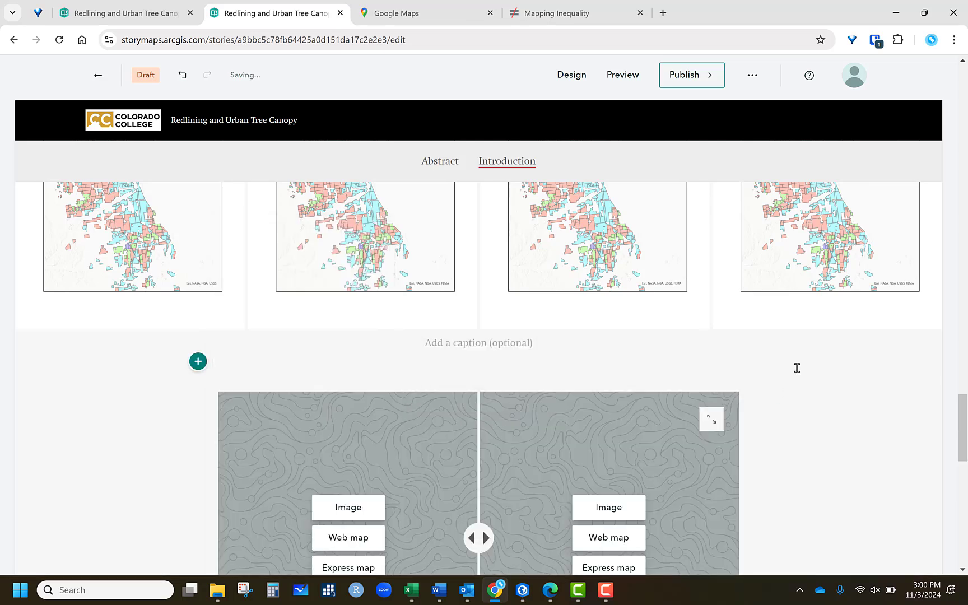
# - Upload Layout from the Desktop as the swipe's left-side image
pyautogui.scroll(-3, 796, 368)
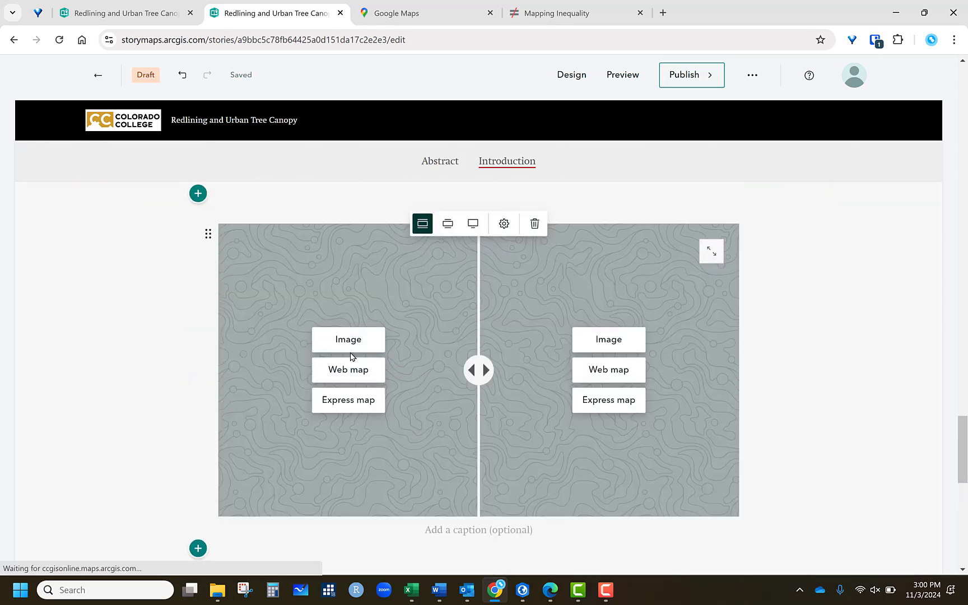
pyautogui.click(350, 343)
pyautogui.click(542, 360)
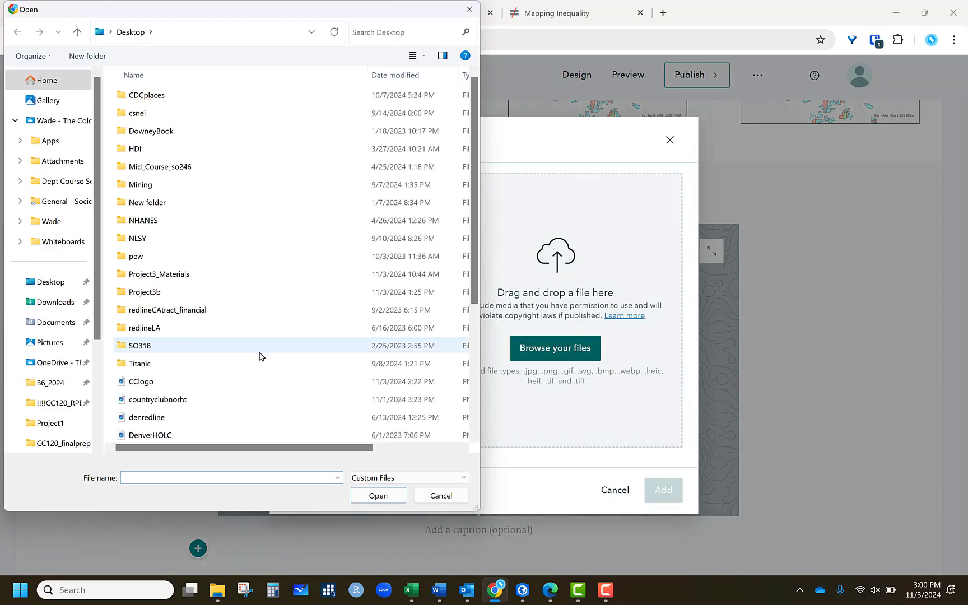
pyautogui.scroll(-2, 213, 412)
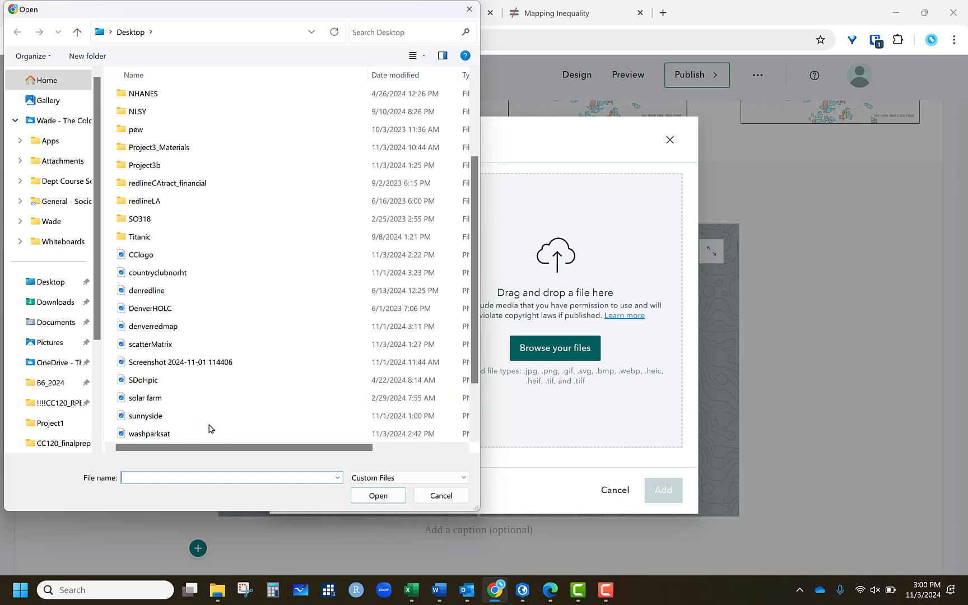
pyautogui.scroll(-2, 185, 356)
pyautogui.click(145, 382)
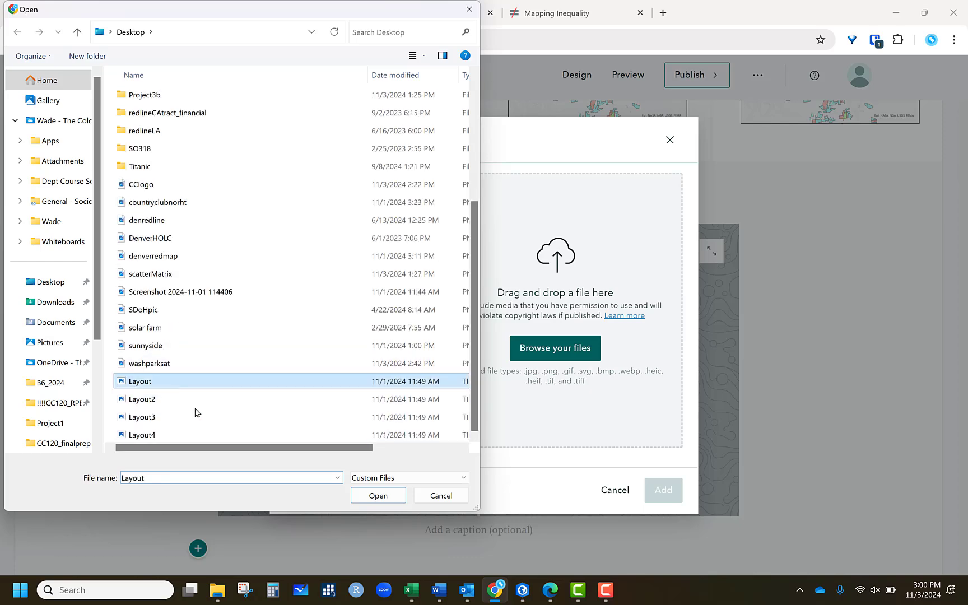
pyautogui.click(379, 495)
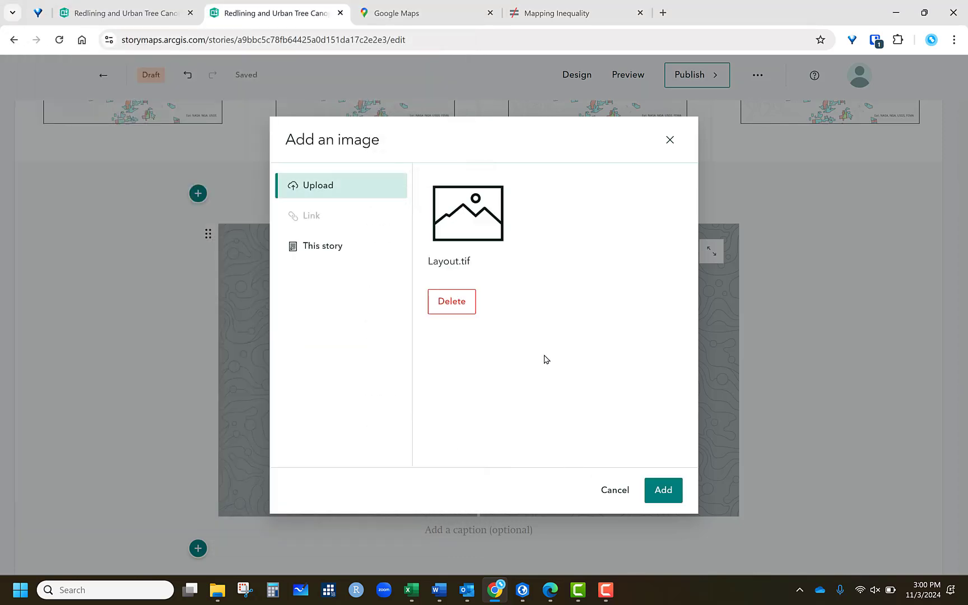
pyautogui.click(663, 501)
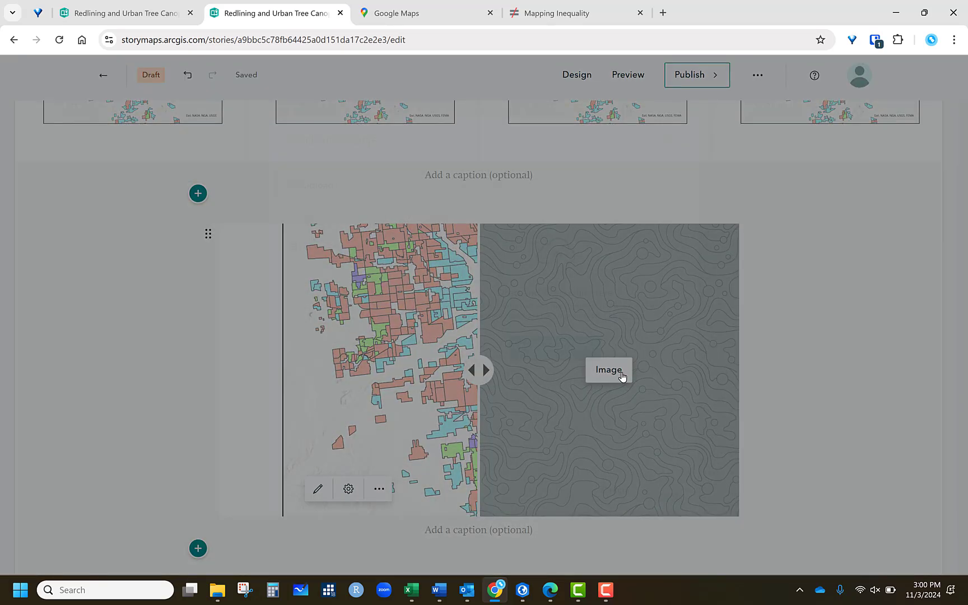
# - Upload Layout2 as the swipe's right-side image and move the swipe divider slightly left
pyautogui.click(621, 373)
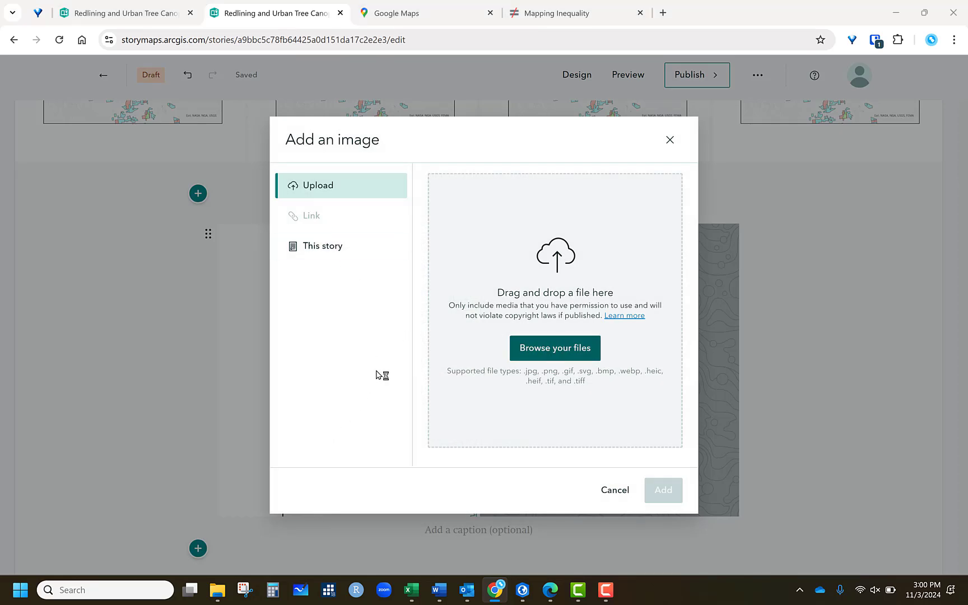
pyautogui.scroll(-4, 179, 365)
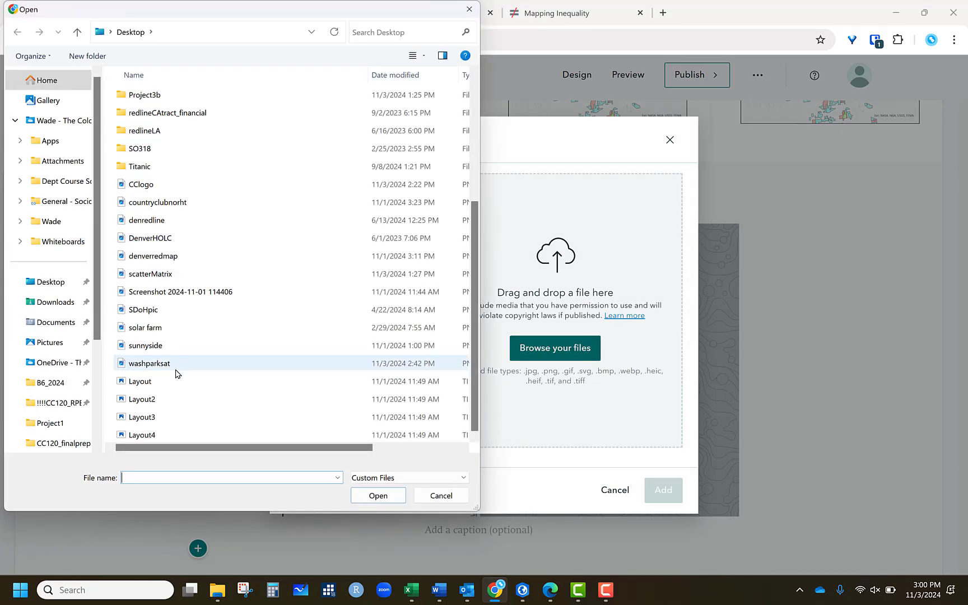
pyautogui.click(151, 399)
pyautogui.click(380, 495)
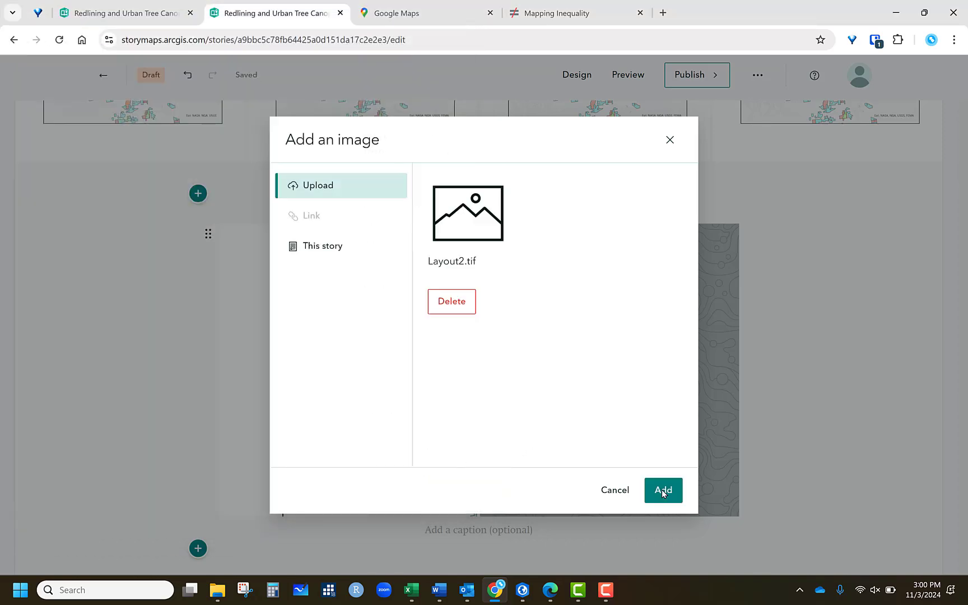
pyautogui.click(663, 492)
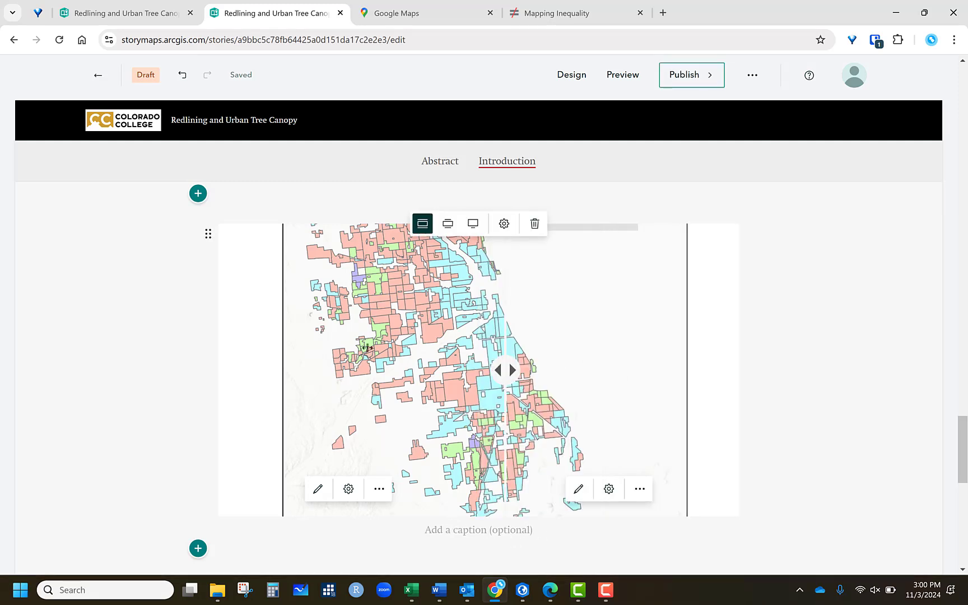
pyautogui.moveTo(506, 370); pyautogui.dragTo(457, 363)
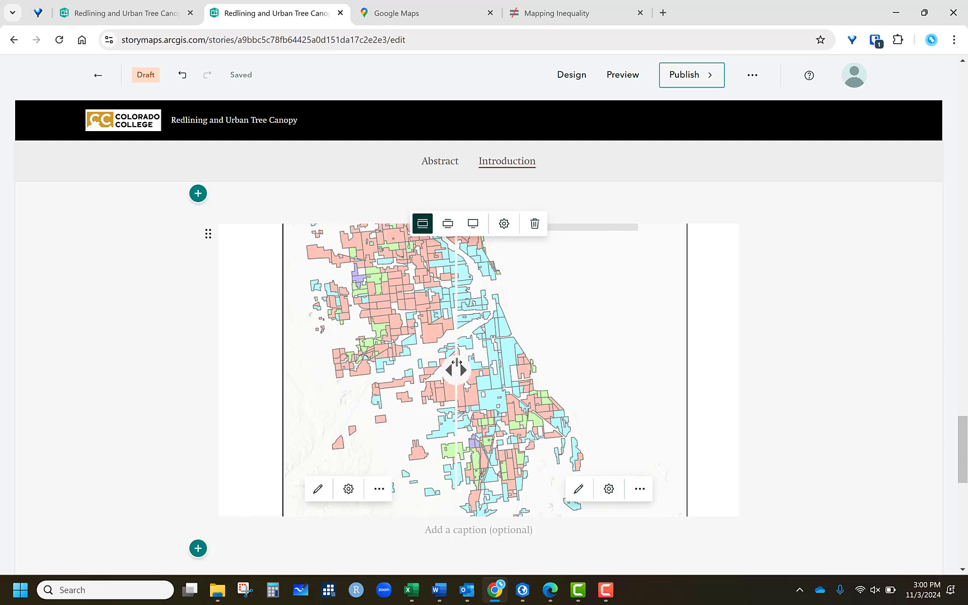
# - Add a Sidecar block with the Docked layout below the swipe
pyautogui.scroll(-3, 868, 382)
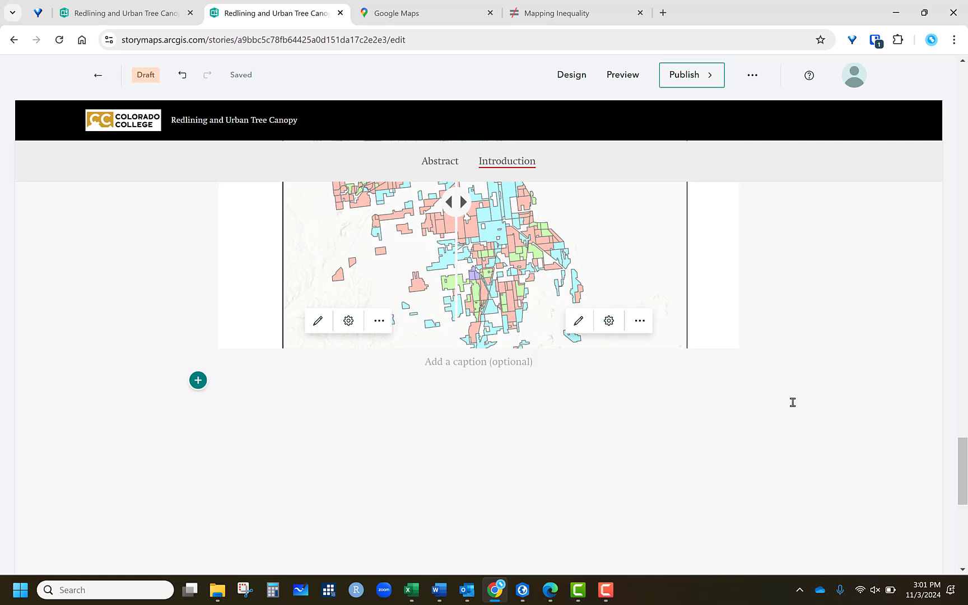
pyautogui.click(198, 380)
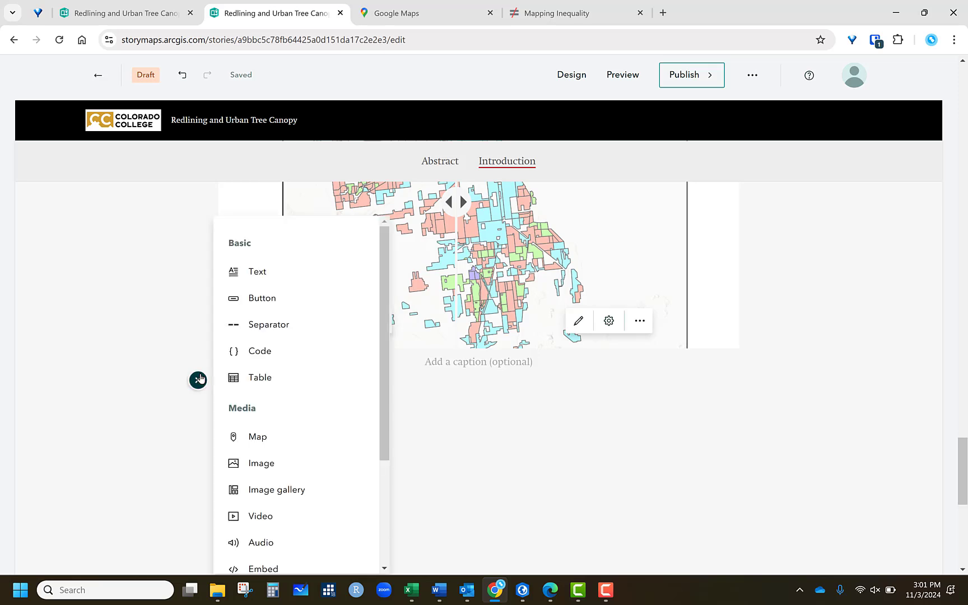
pyautogui.scroll(-3, 299, 454)
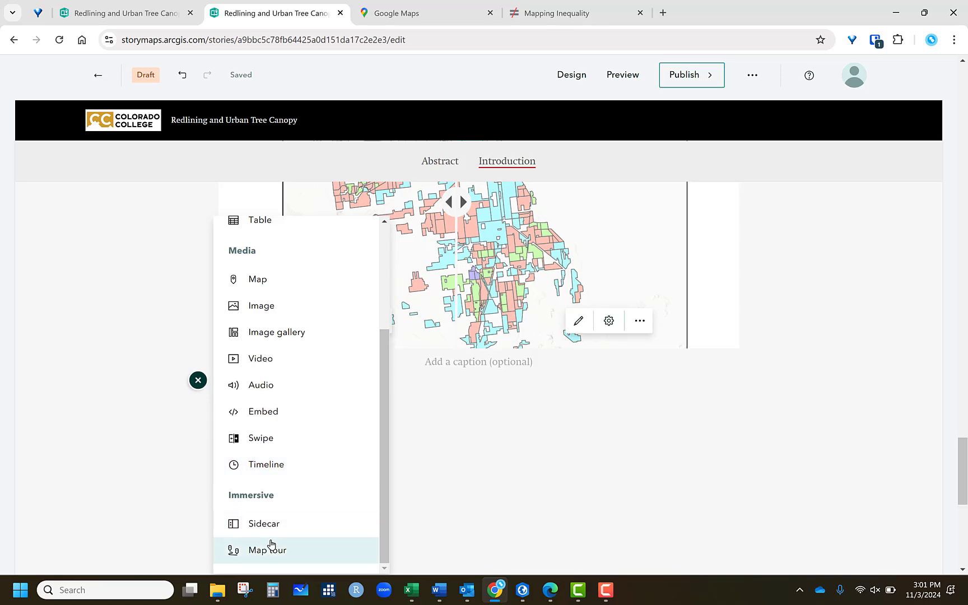
pyautogui.click(271, 524)
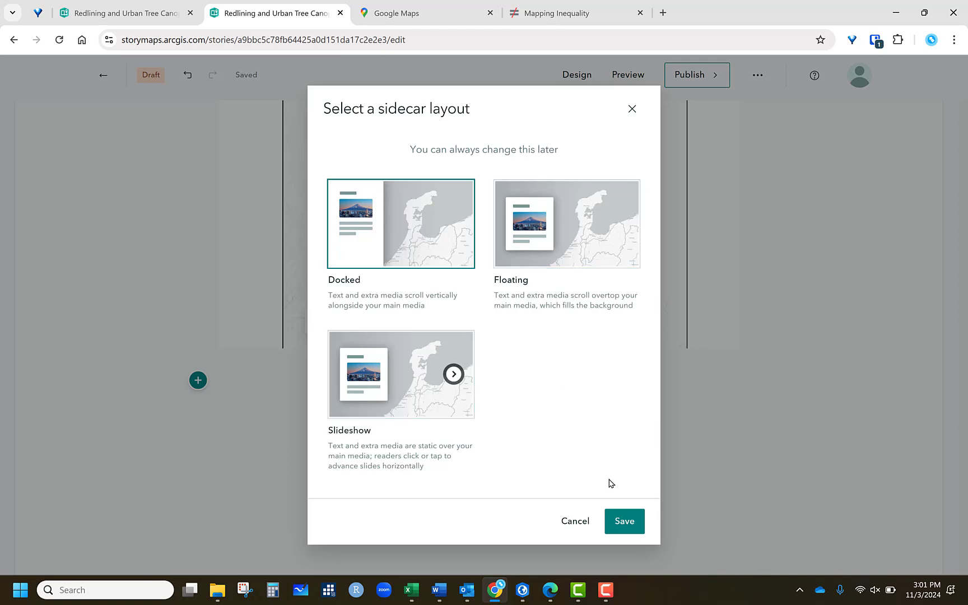
pyautogui.click(623, 516)
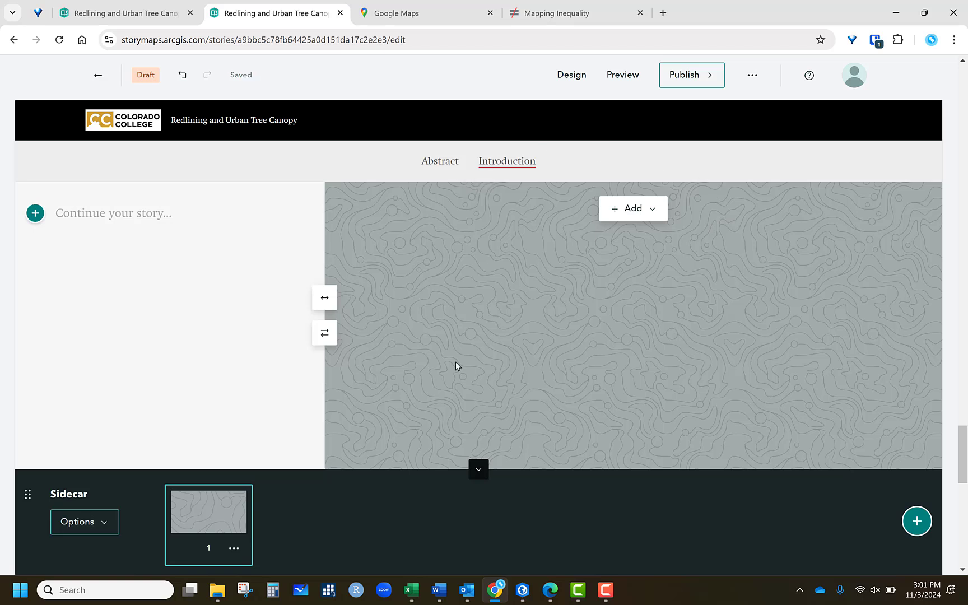
# - Add the denredline image from the Desktop as the sidecar slide's main media
pyautogui.click(325, 334)
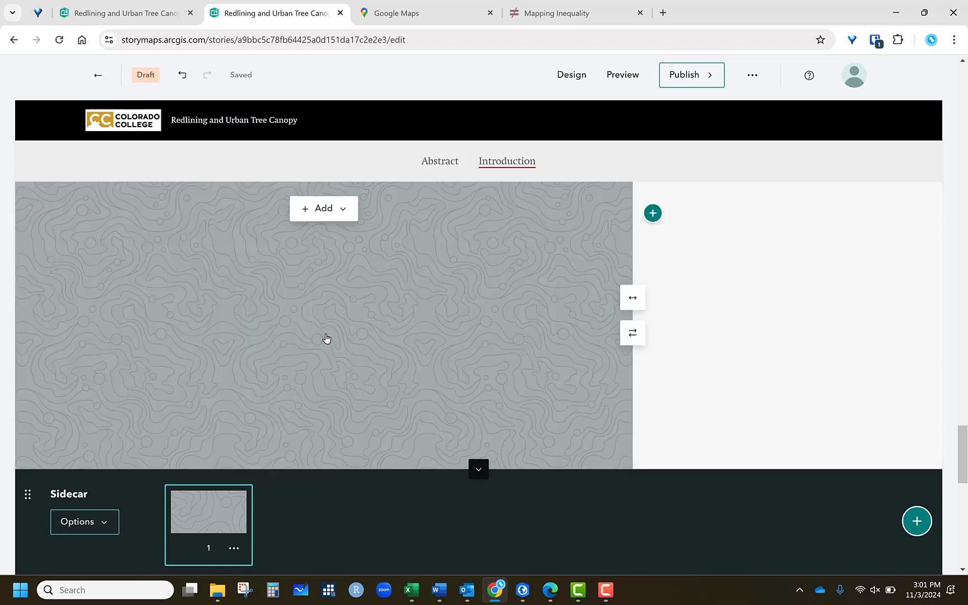
pyautogui.click(633, 333)
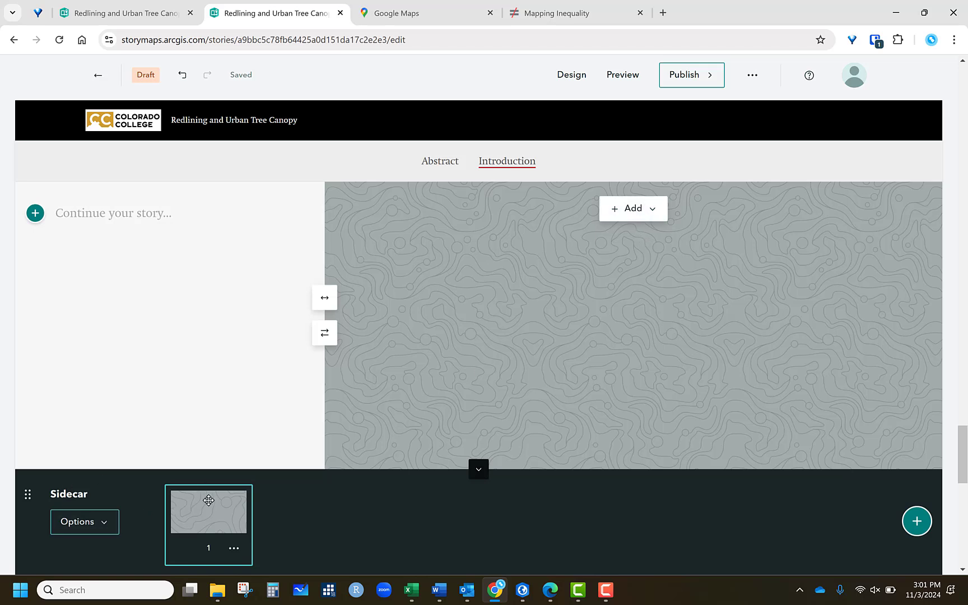
pyautogui.click(626, 209)
pyautogui.click(662, 244)
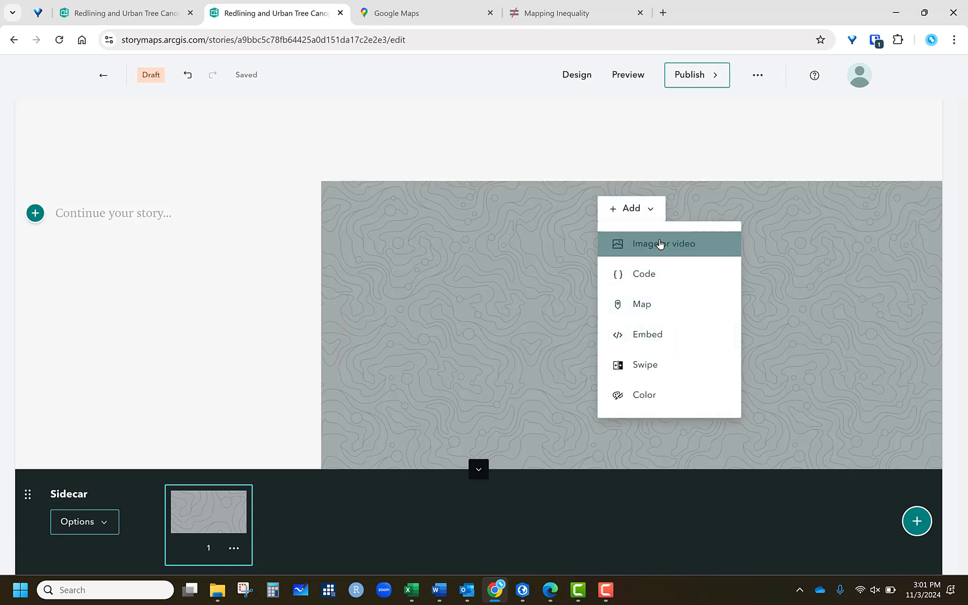
pyautogui.click(557, 351)
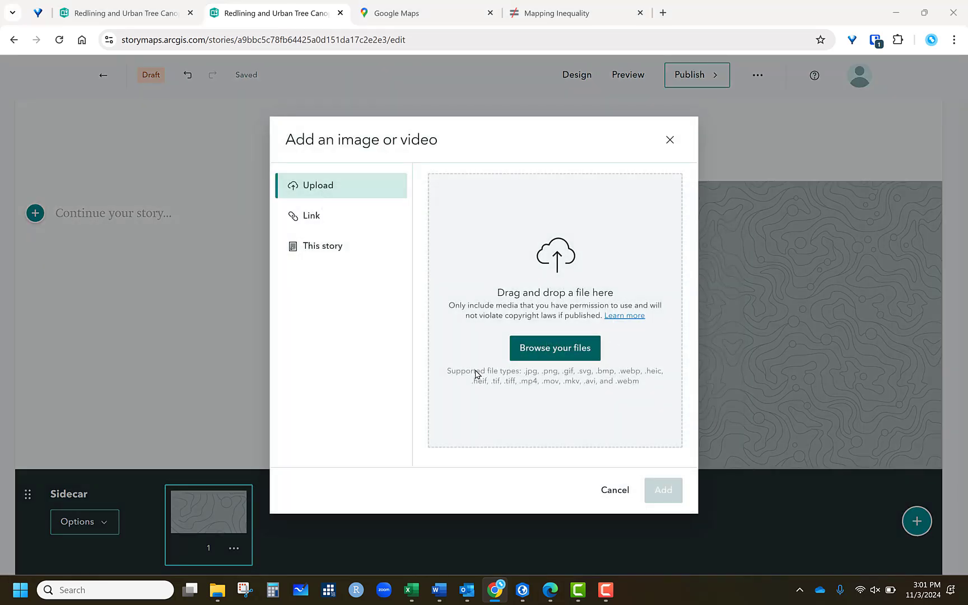
pyautogui.scroll(-2, 141, 373)
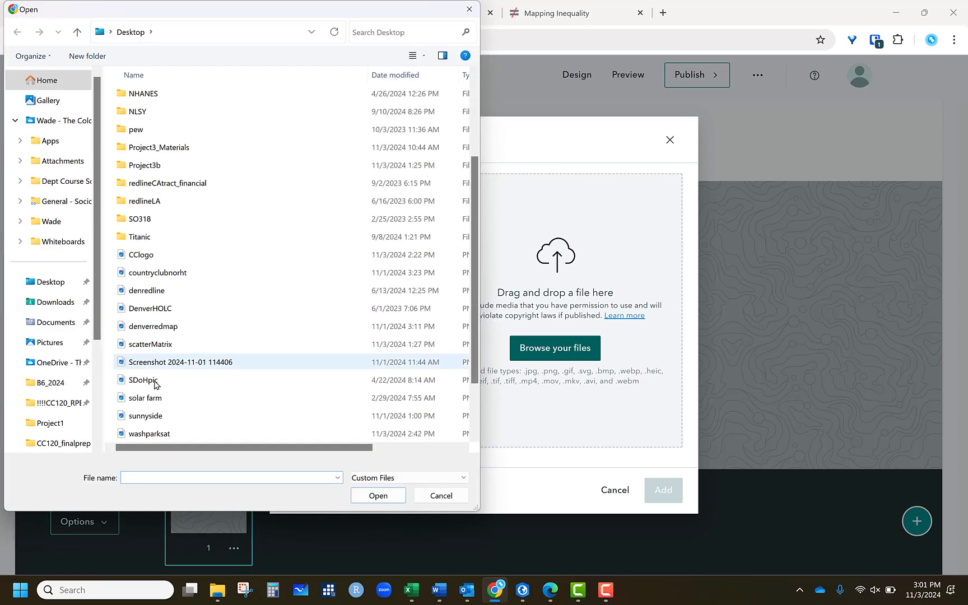
pyautogui.click(147, 290)
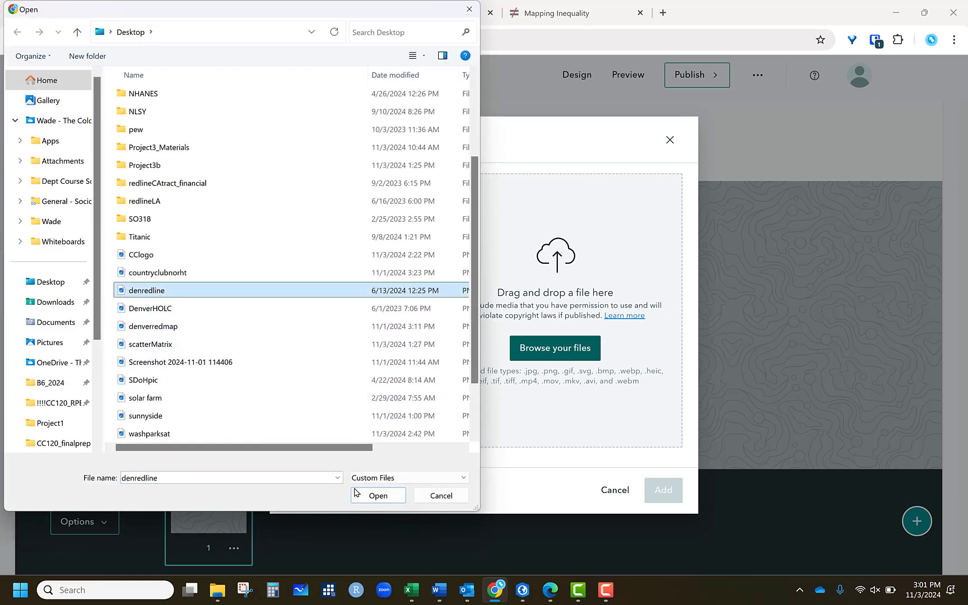
pyautogui.click(377, 496)
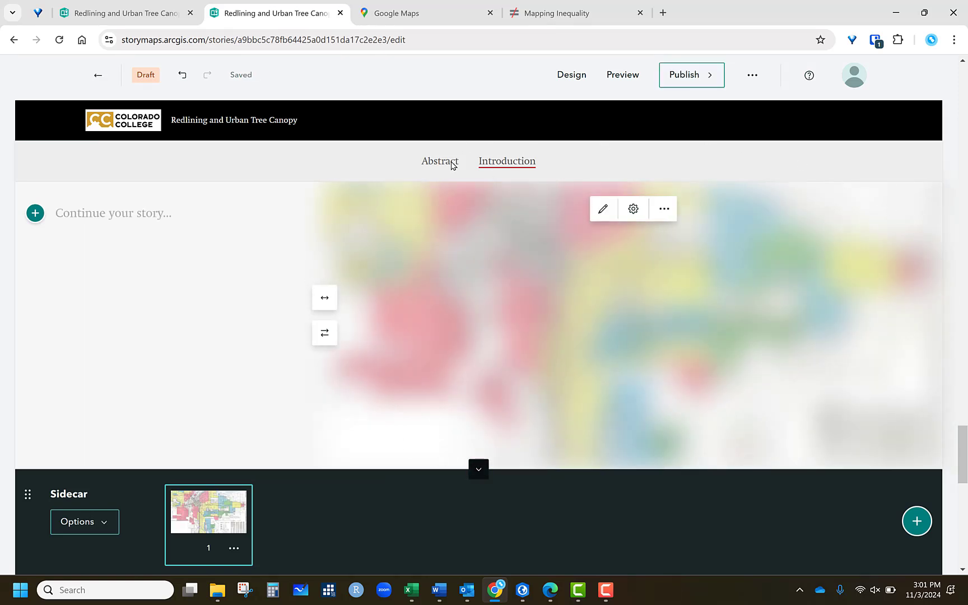
# - Set the sidecar image's display to Fit (do not crop)
pyautogui.click(633, 211)
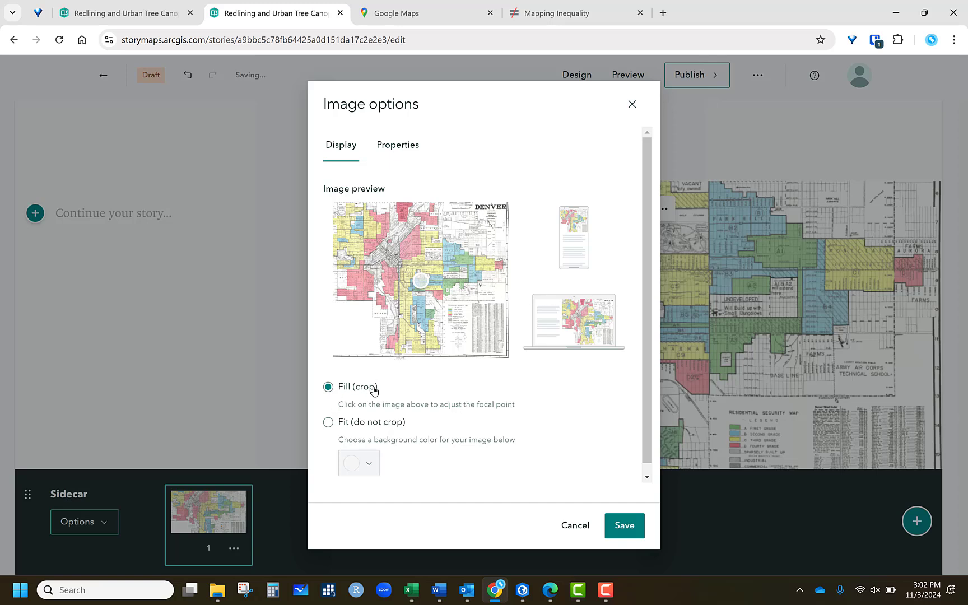
pyautogui.click(329, 423)
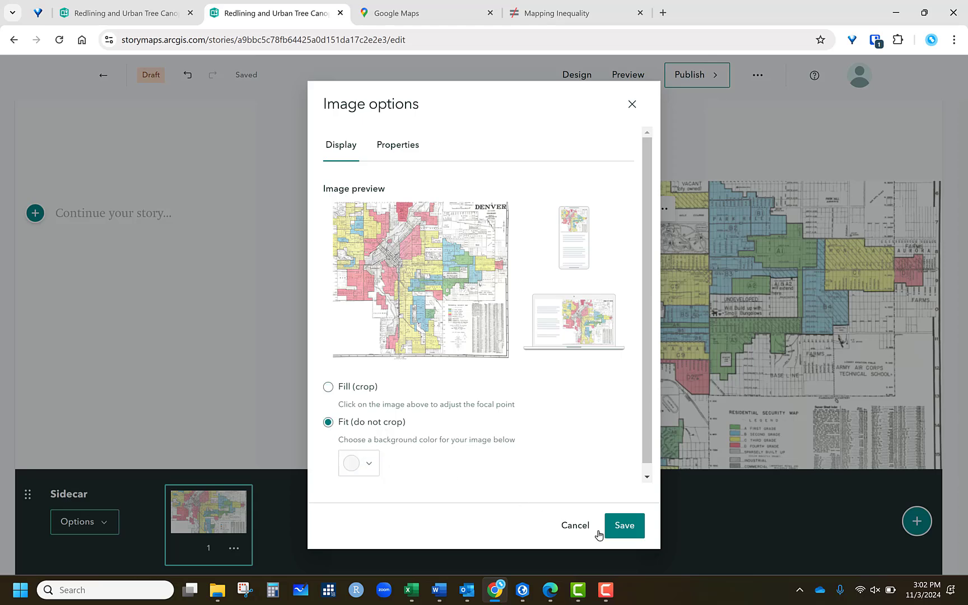
pyautogui.click(632, 520)
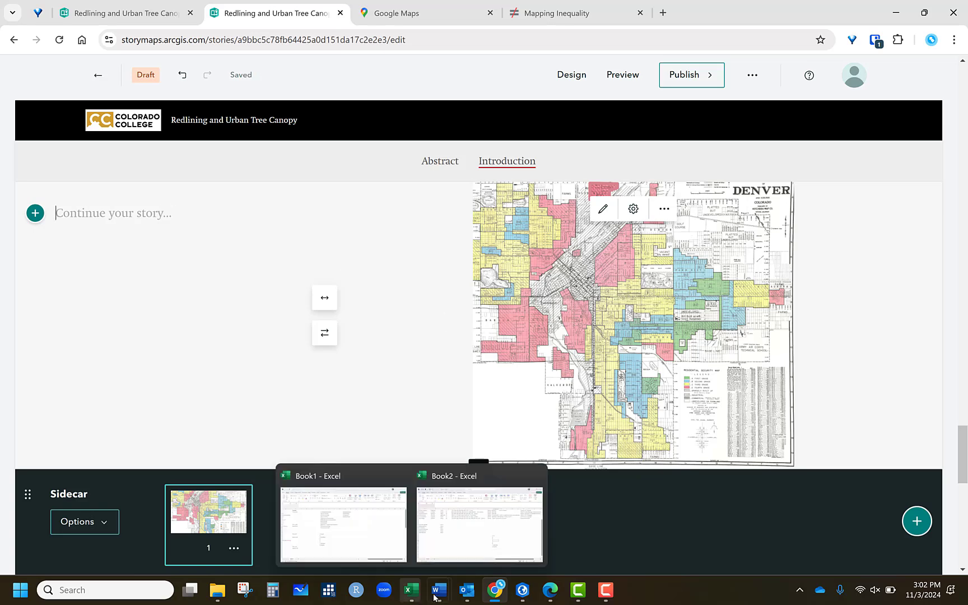
# - Copy the Course Description paragraph from the Word course syllabus
pyautogui.moveTo(439, 590)
pyautogui.click(576, 527)
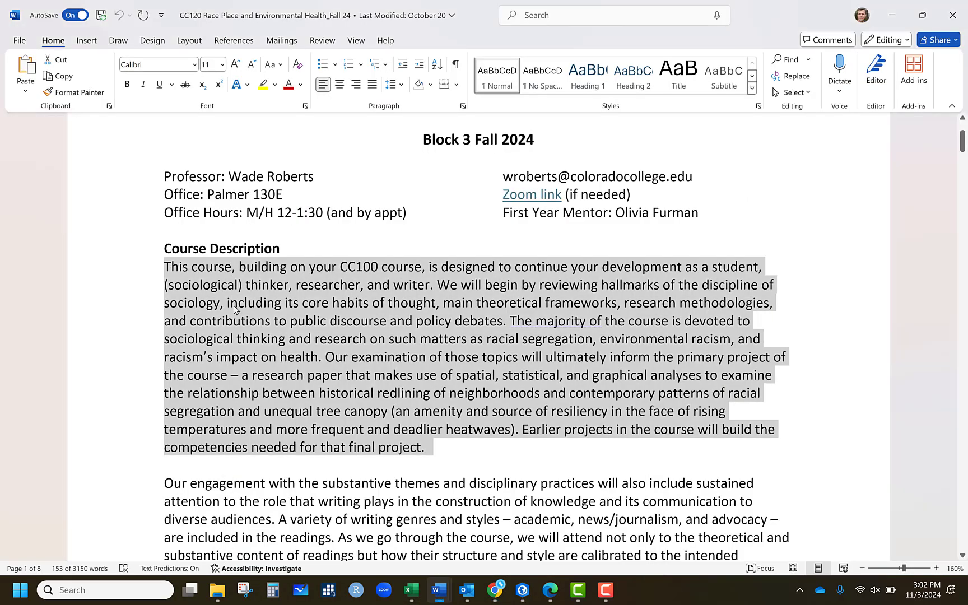
pyautogui.rightClick(233, 293)
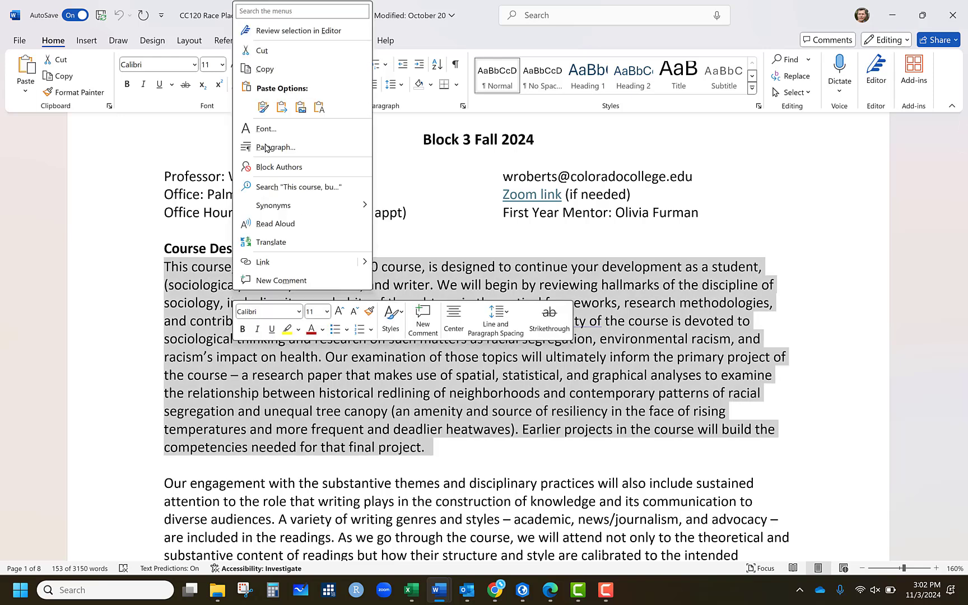
pyautogui.click(267, 69)
# - Paste the copied paragraph as the narrative text of the first sidecar slide
pyautogui.hotkey('alt', 'Tab')
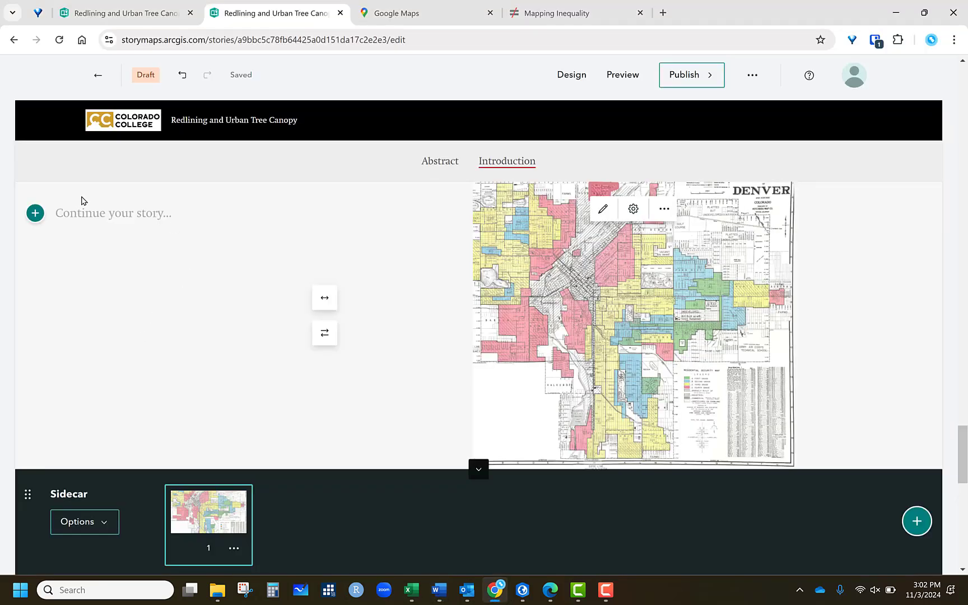
pyautogui.rightClick(90, 211)
pyautogui.click(131, 354)
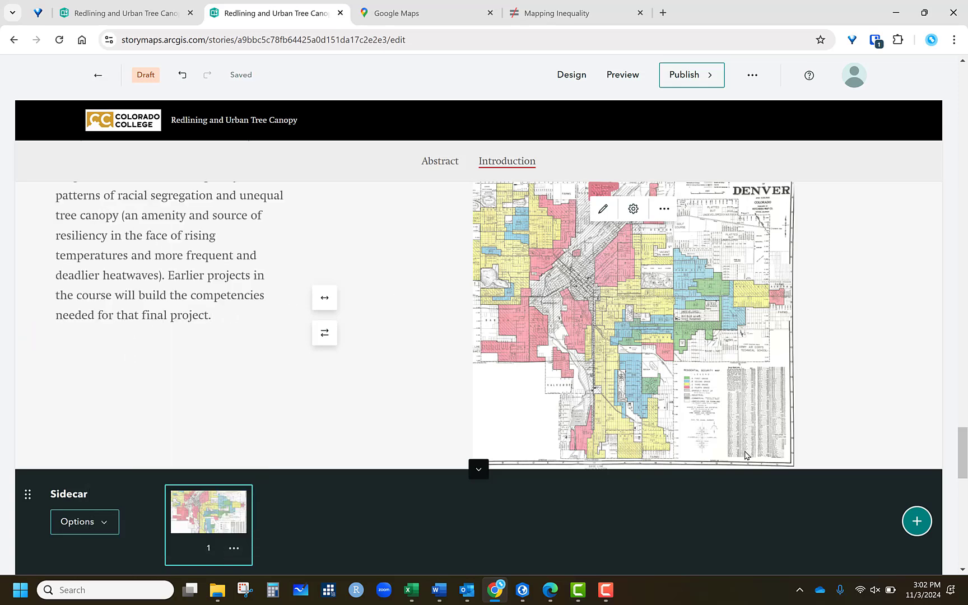
# - Add a second sidecar slide with the scatterMatrix image from the Desktop as its media
pyautogui.click(917, 521)
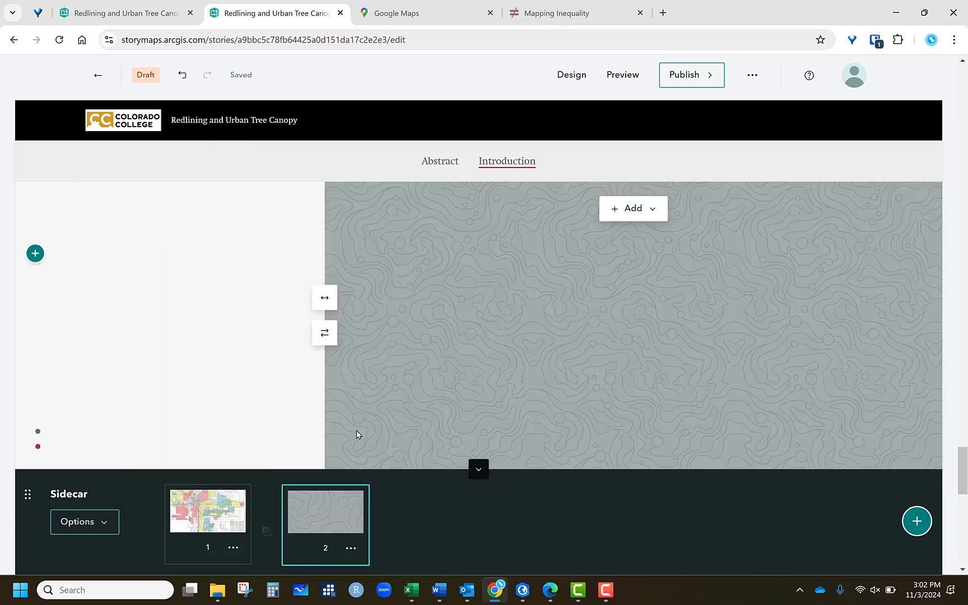
pyautogui.click(648, 209)
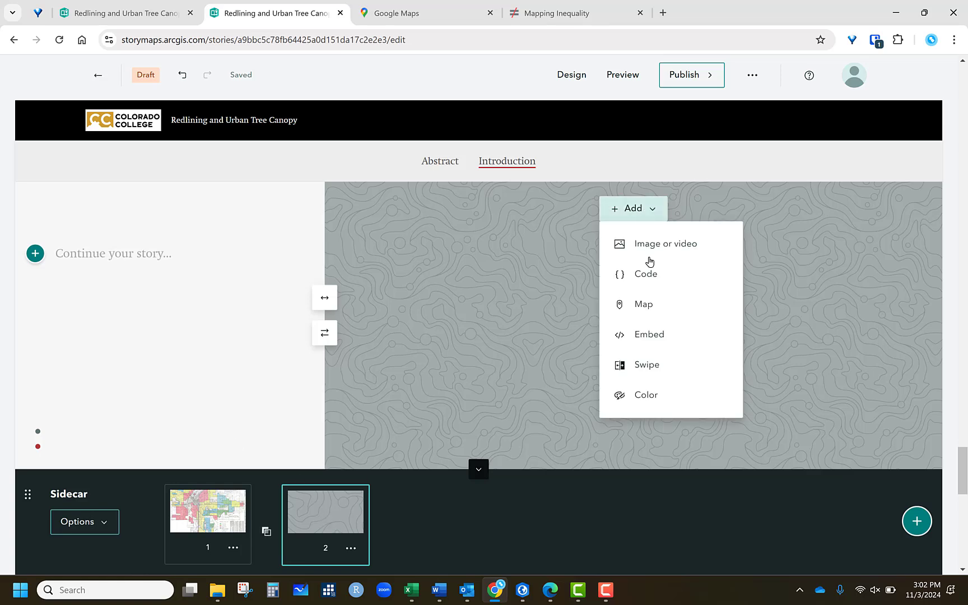
pyautogui.press('Return')
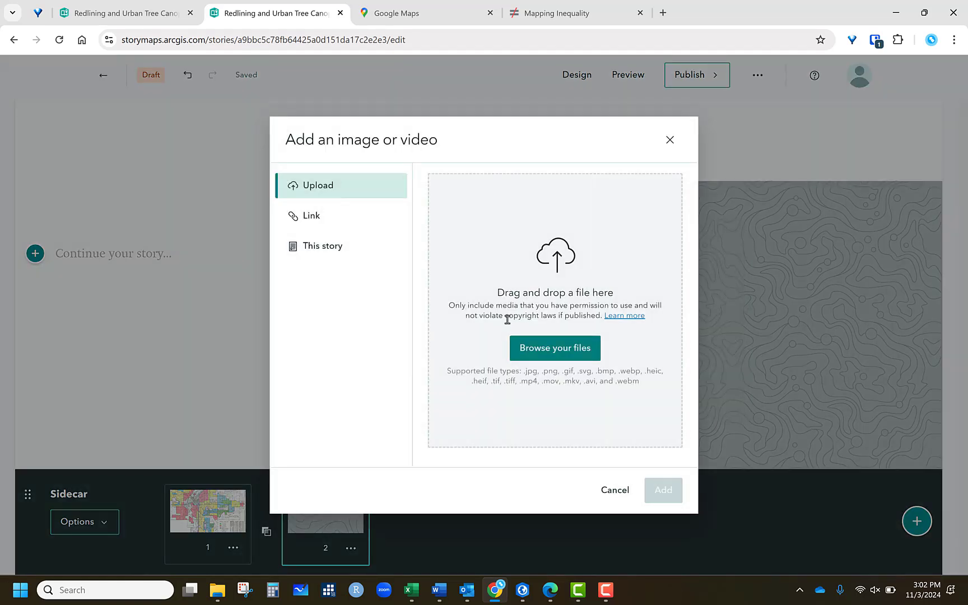
pyautogui.click(584, 325)
pyautogui.scroll(-2, 210, 346)
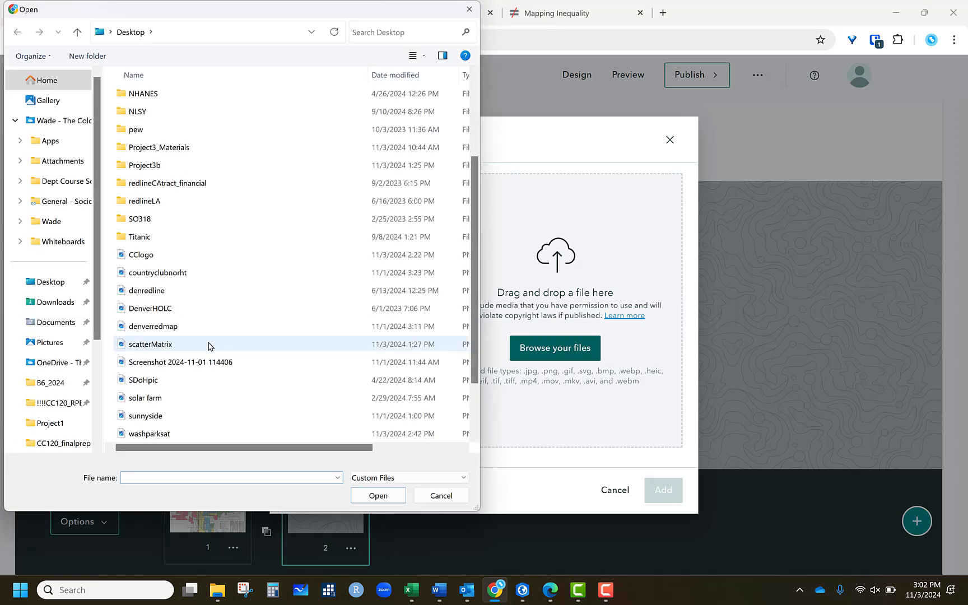
pyautogui.click(156, 344)
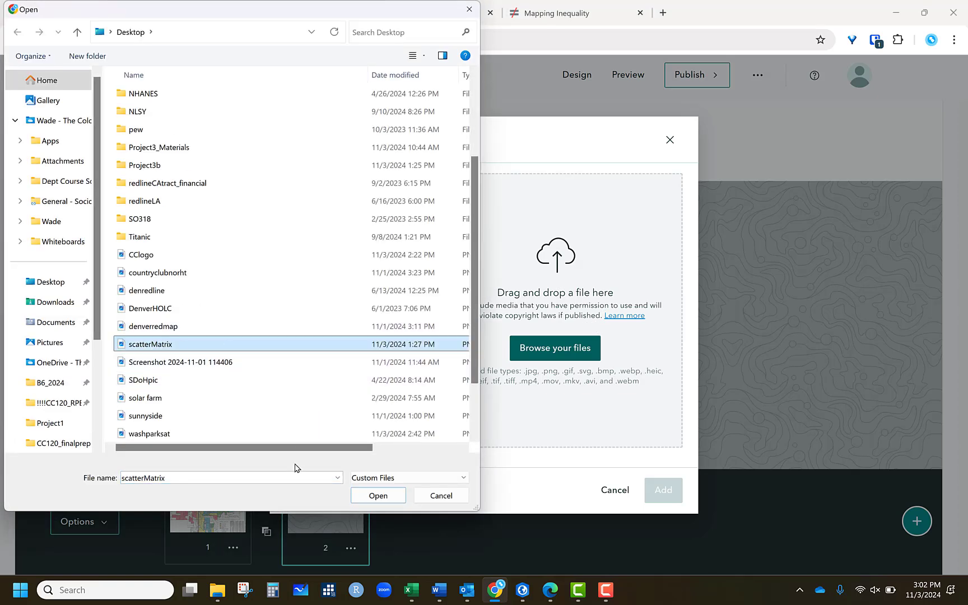
pyautogui.click(394, 497)
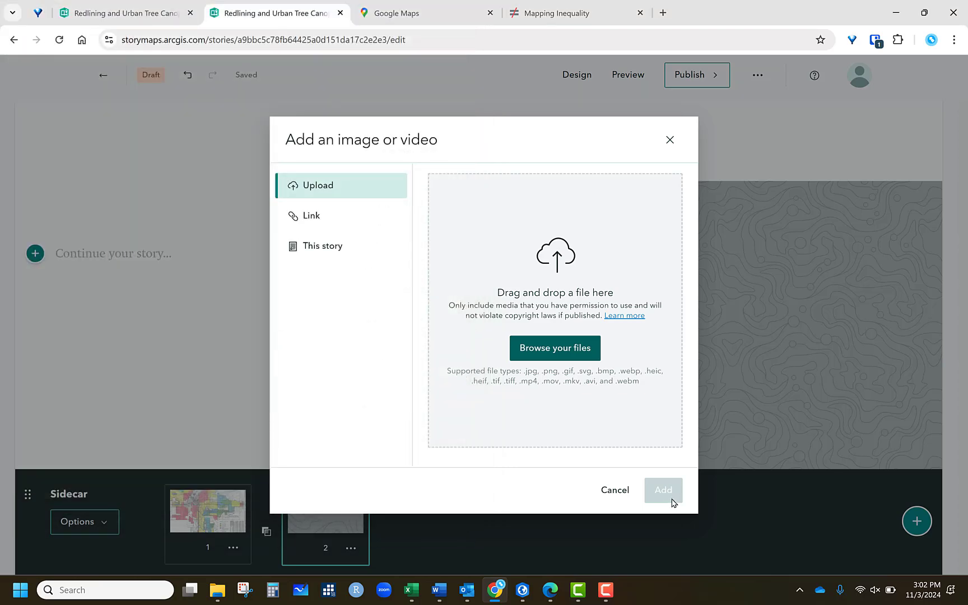
pyautogui.press('Return')
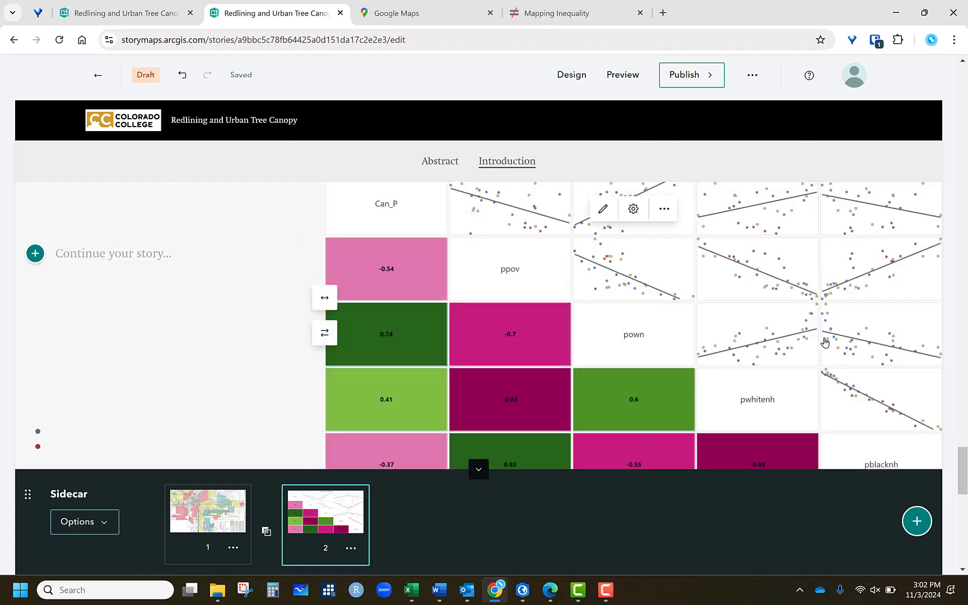
# - Set the scatter matrix image's display to Fit (do not crop) and paste the copied paragraph into the slide's narrative
pyautogui.click(633, 209)
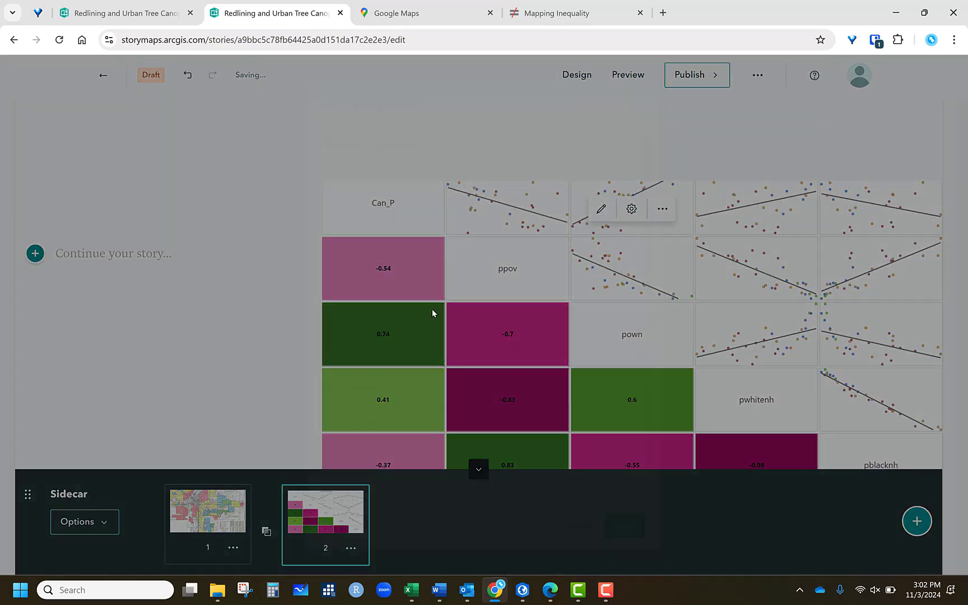
pyautogui.click(328, 423)
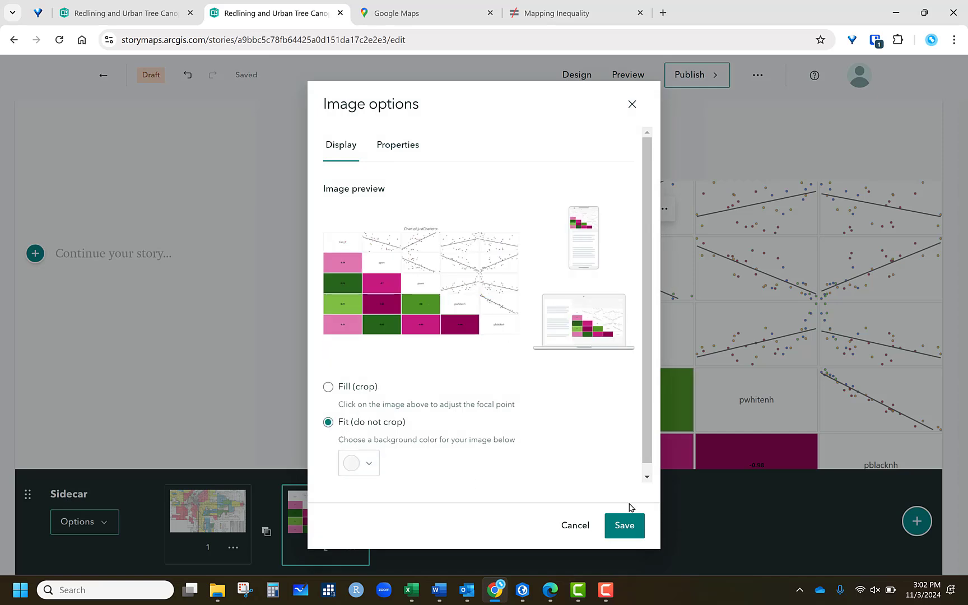
pyautogui.click(630, 523)
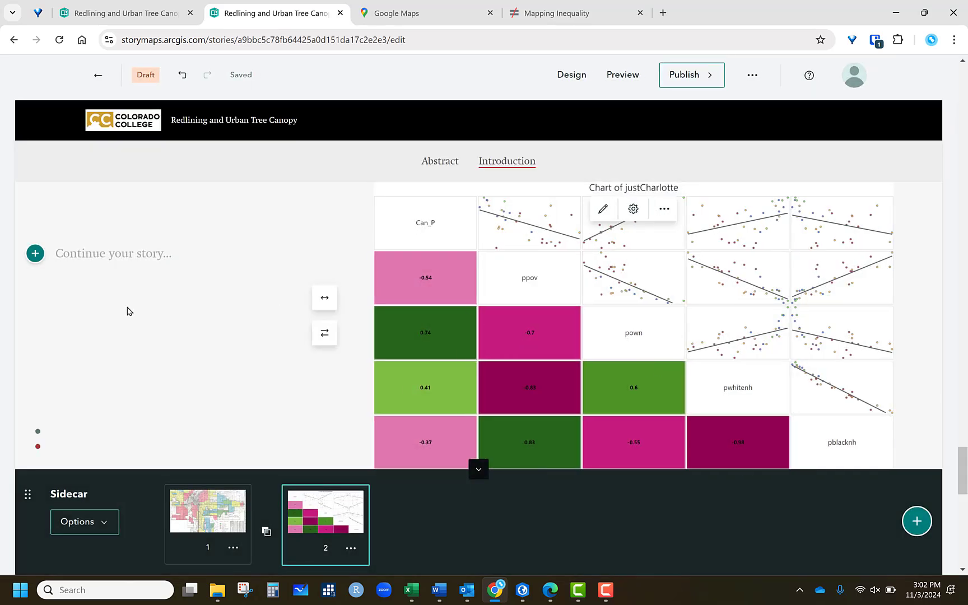
pyautogui.rightClick(100, 256)
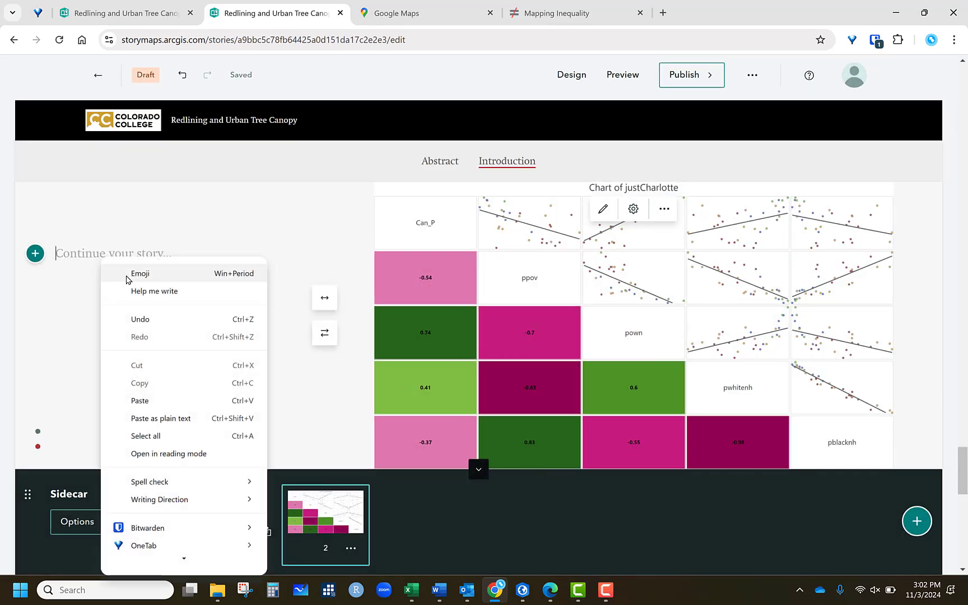
pyautogui.click(135, 400)
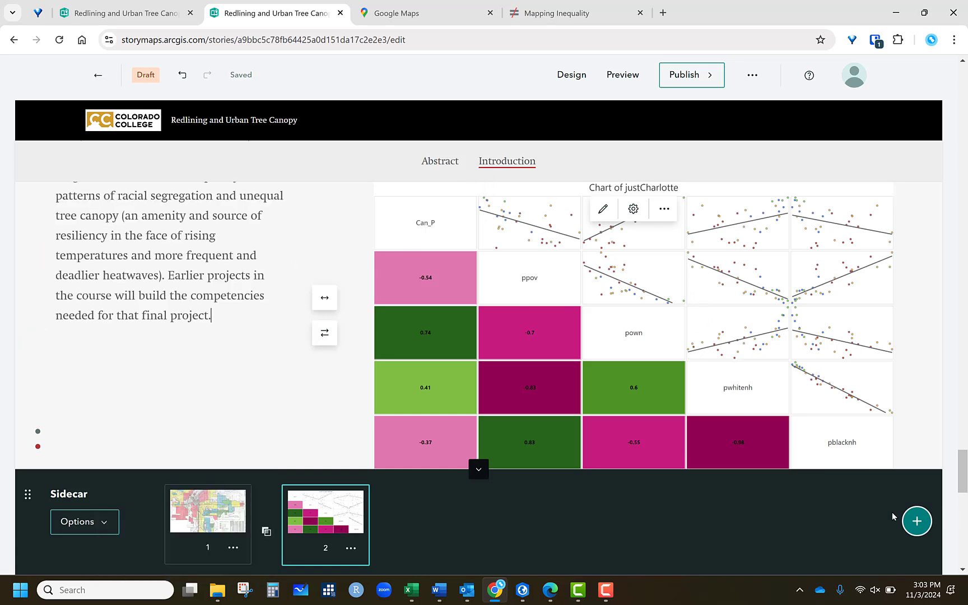
# - Add a third sidecar slide containing a Swipe block as its media
pyautogui.click(917, 521)
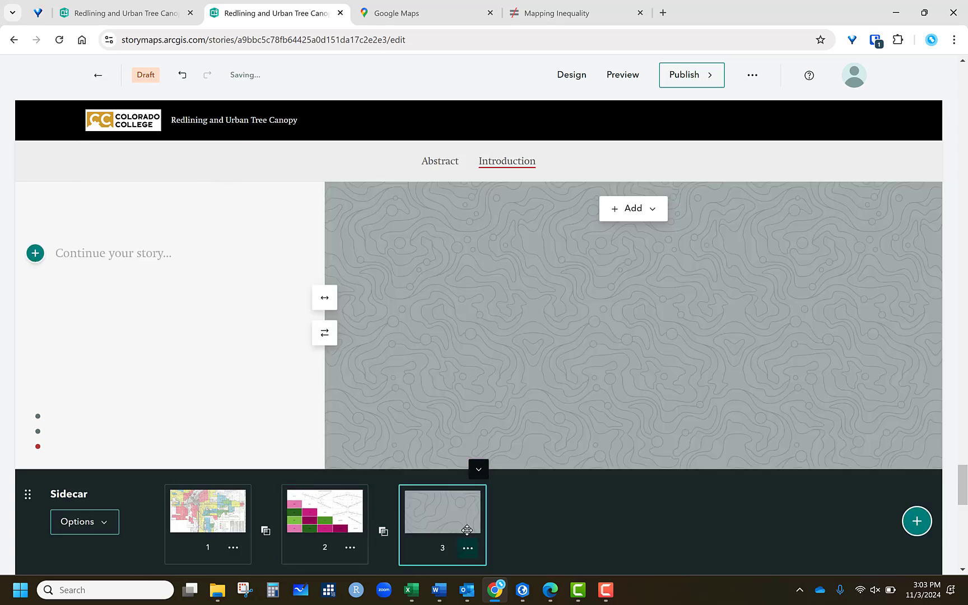
pyautogui.click(634, 208)
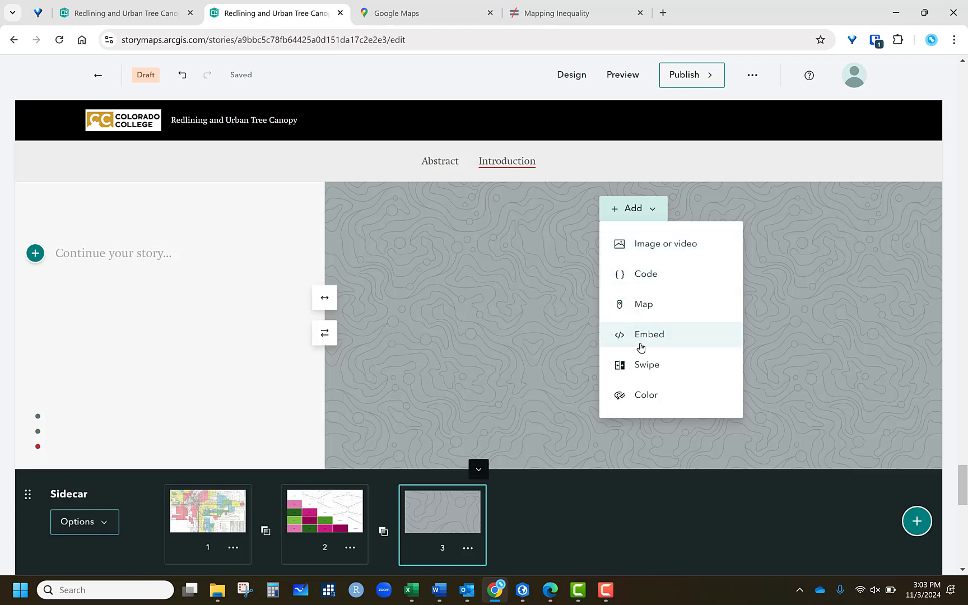
pyautogui.click(648, 367)
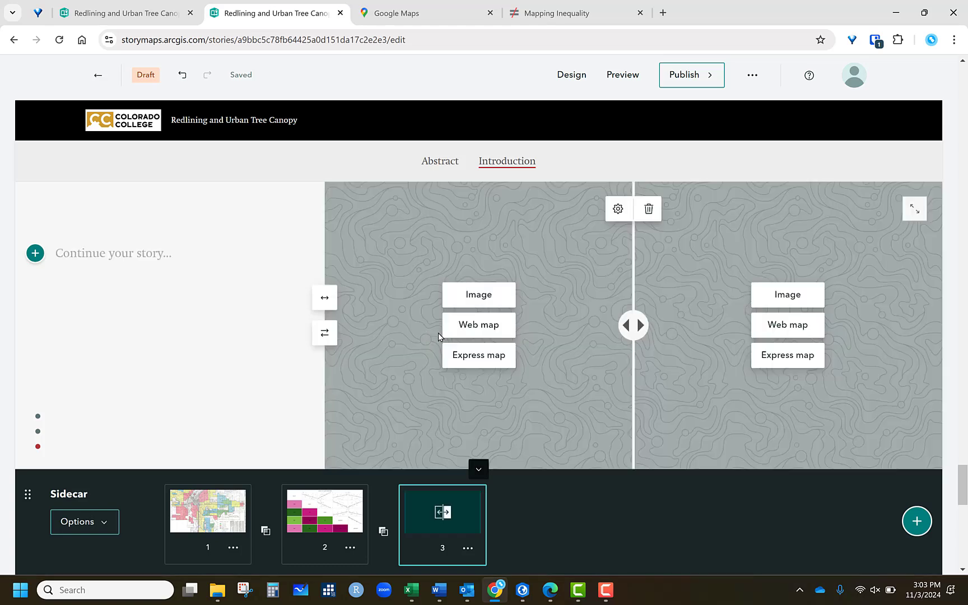
# - Upload Layout from the Desktop as the swipe's left-side image
pyautogui.click(477, 292)
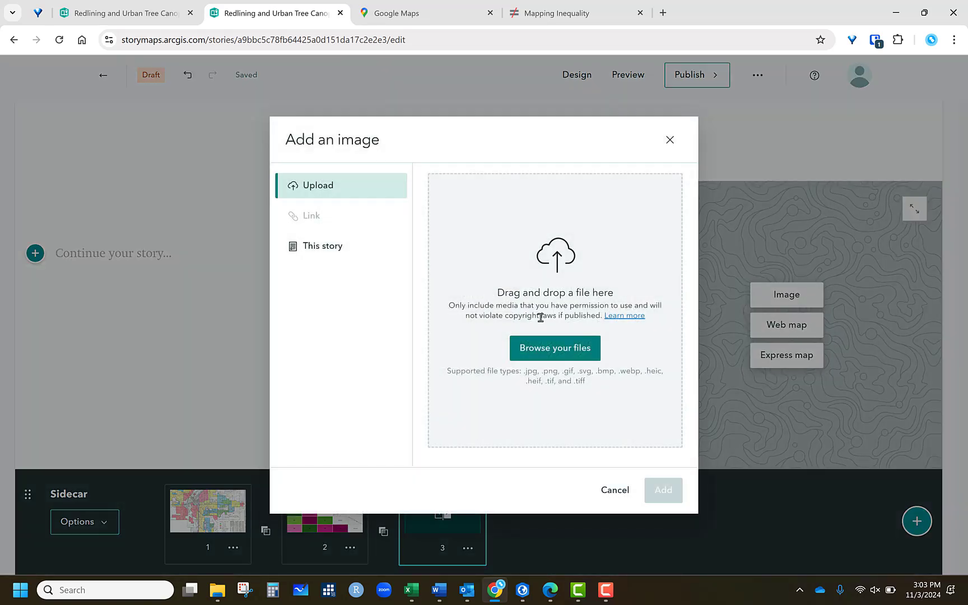
pyautogui.click(605, 312)
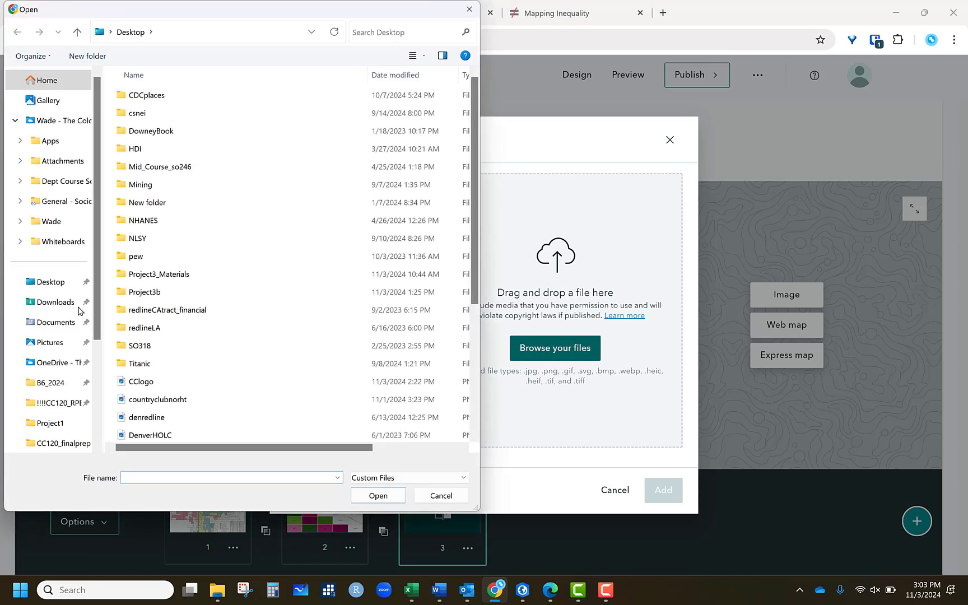
pyautogui.scroll(-4, 336, 381)
pyautogui.click(140, 384)
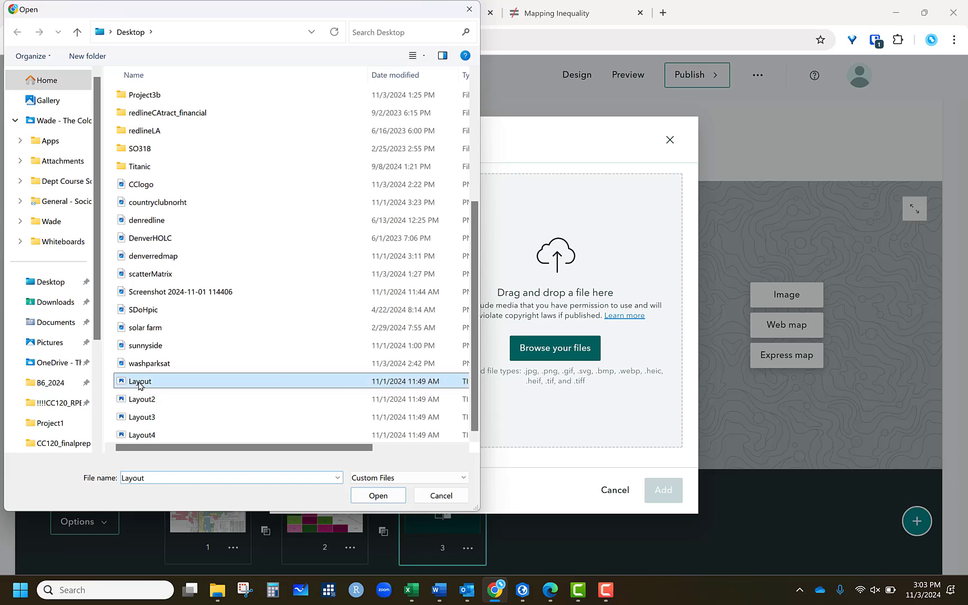
pyautogui.click(363, 495)
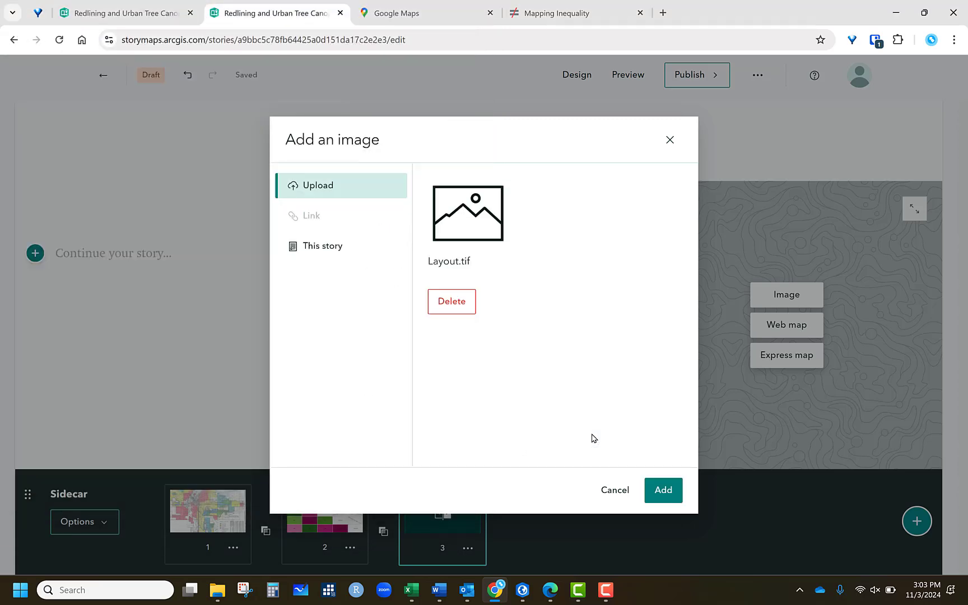
pyautogui.click(663, 489)
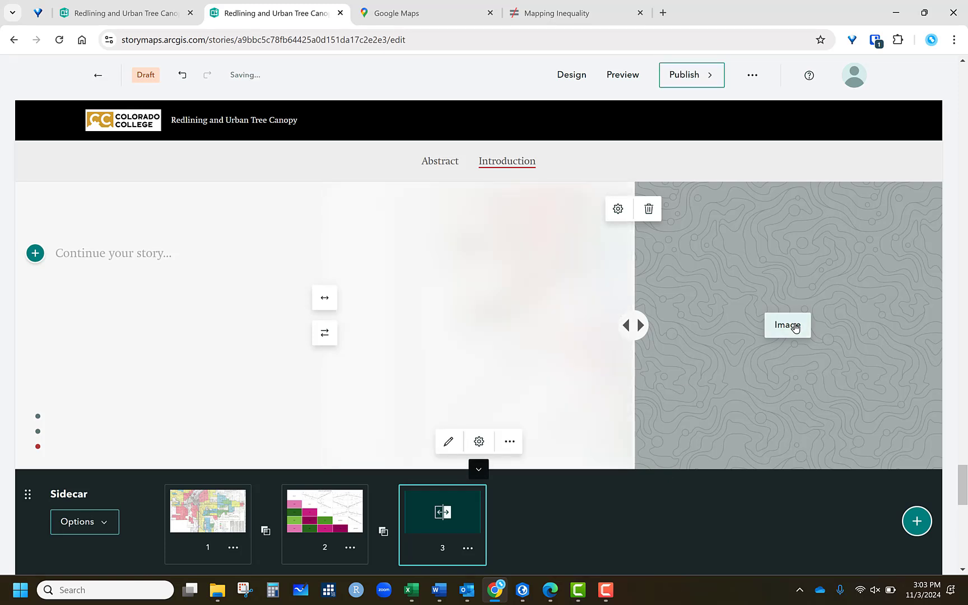
# - Upload Layout2 as the swipe's right-side image and paste the copied paragraph into the slide's narrative
pyautogui.click(796, 327)
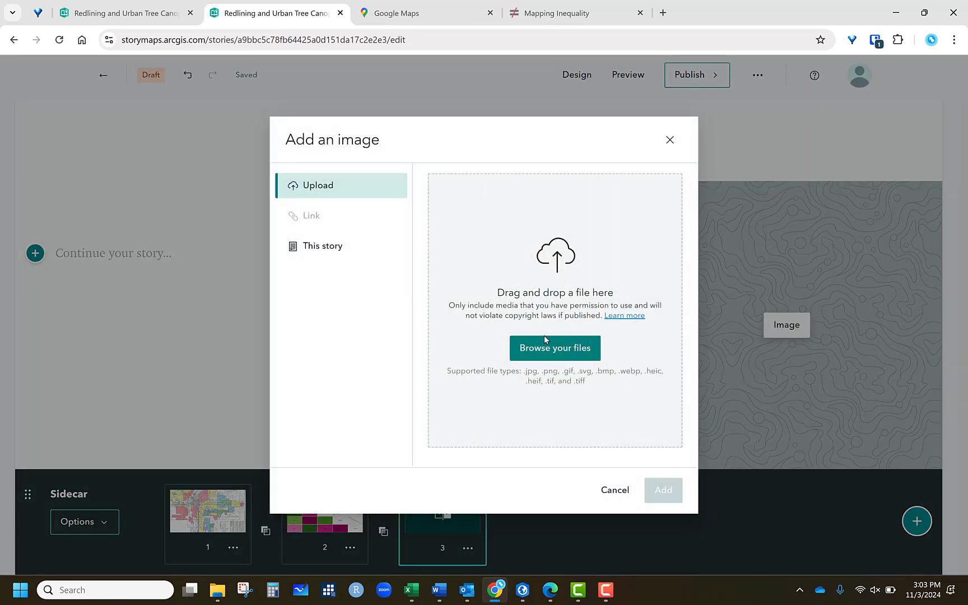
pyautogui.click(540, 341)
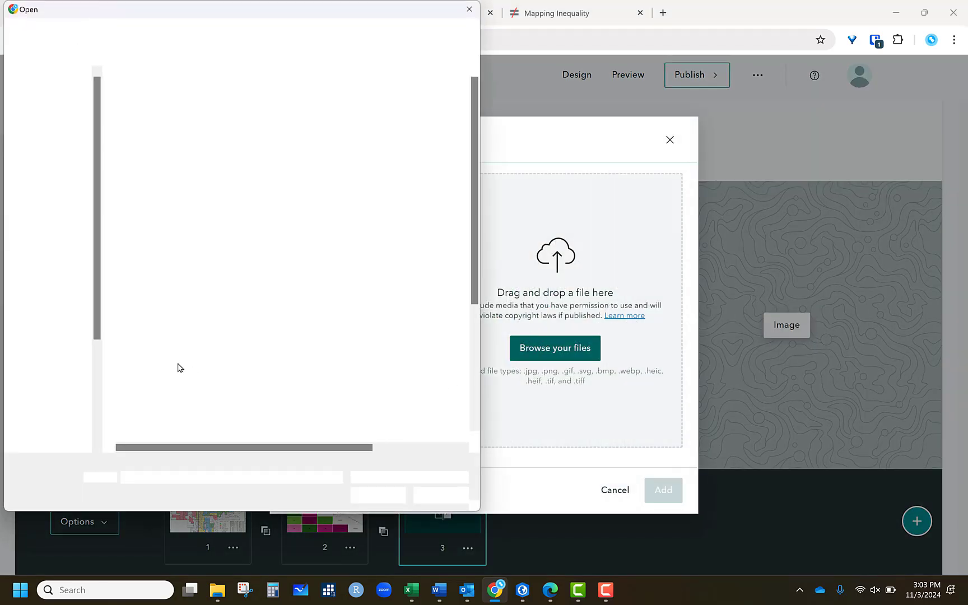
pyautogui.click(145, 399)
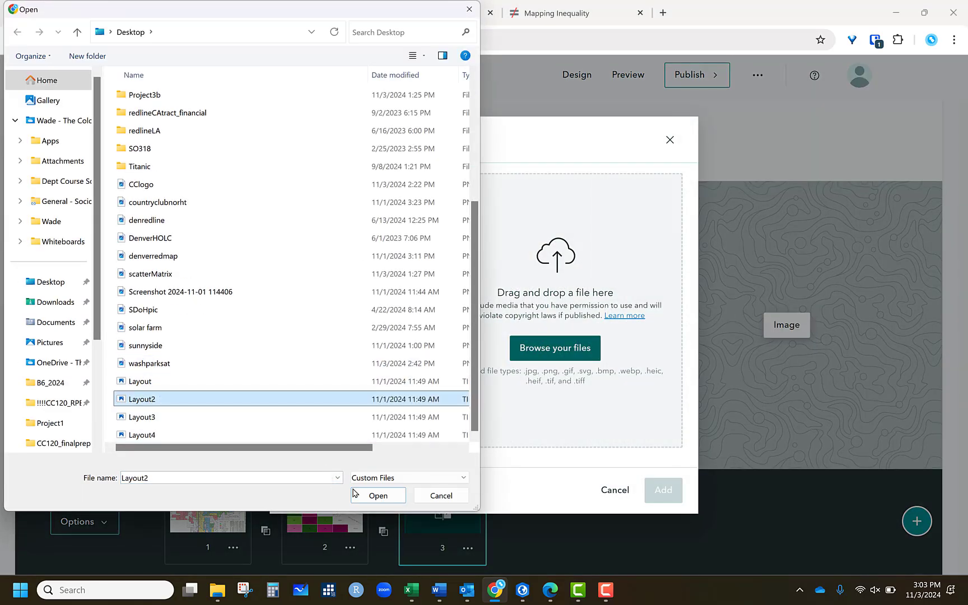
pyautogui.click(373, 496)
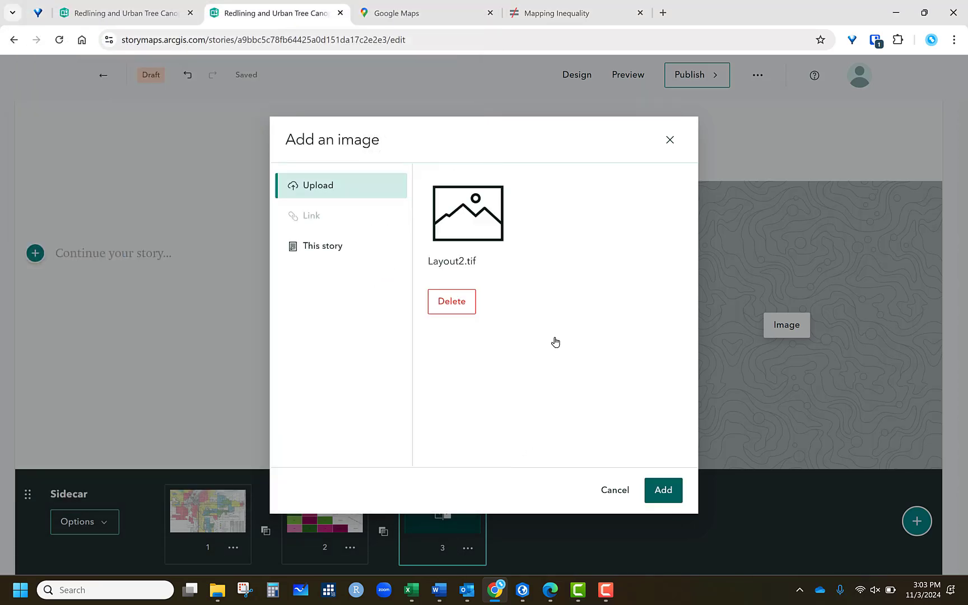
pyautogui.press('Return')
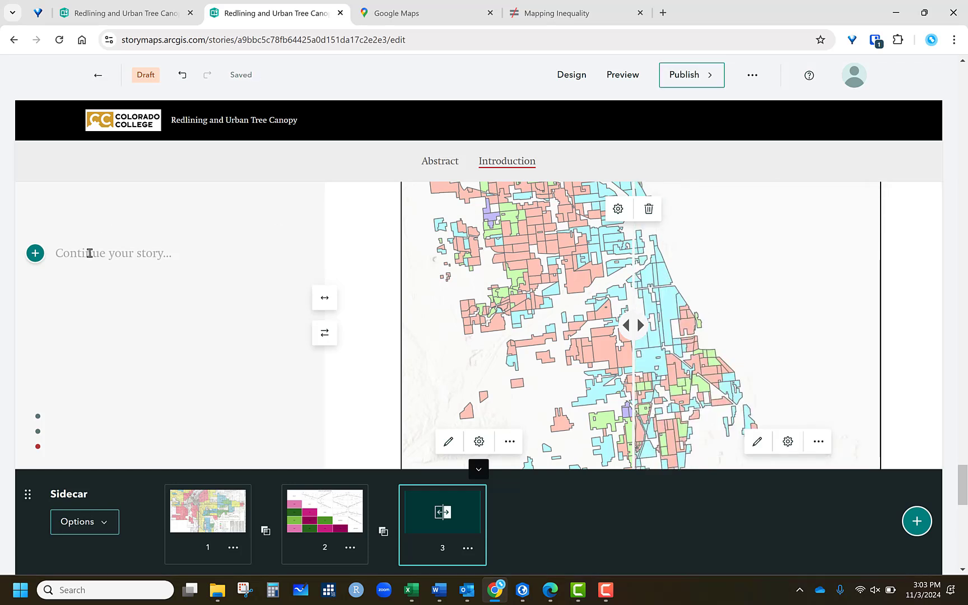
pyautogui.rightClick(90, 253)
pyautogui.click(132, 398)
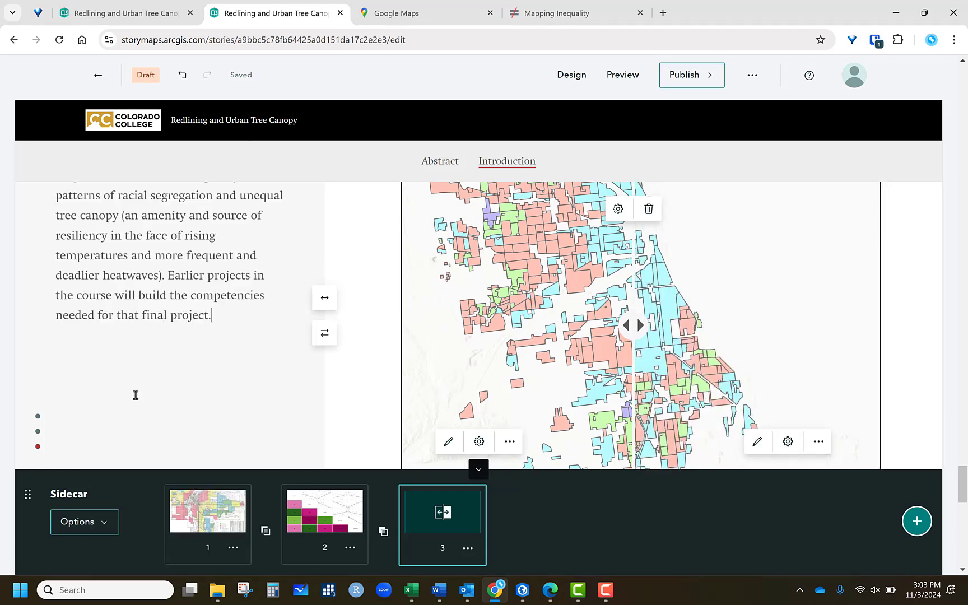
# - Set the third slide's swipe display to Fit (do not crop)
pyautogui.click(618, 208)
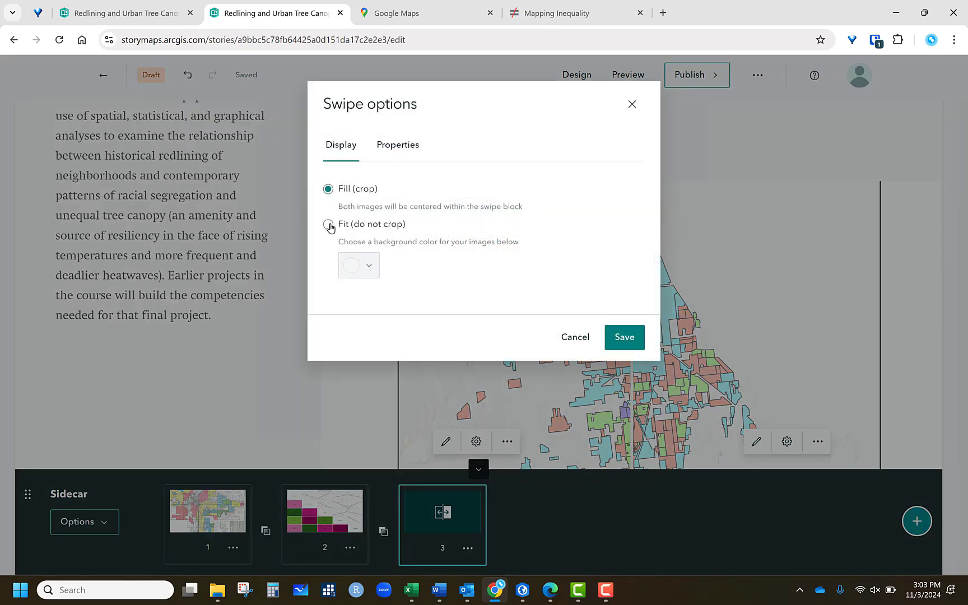
pyautogui.click(328, 224)
pyautogui.click(638, 346)
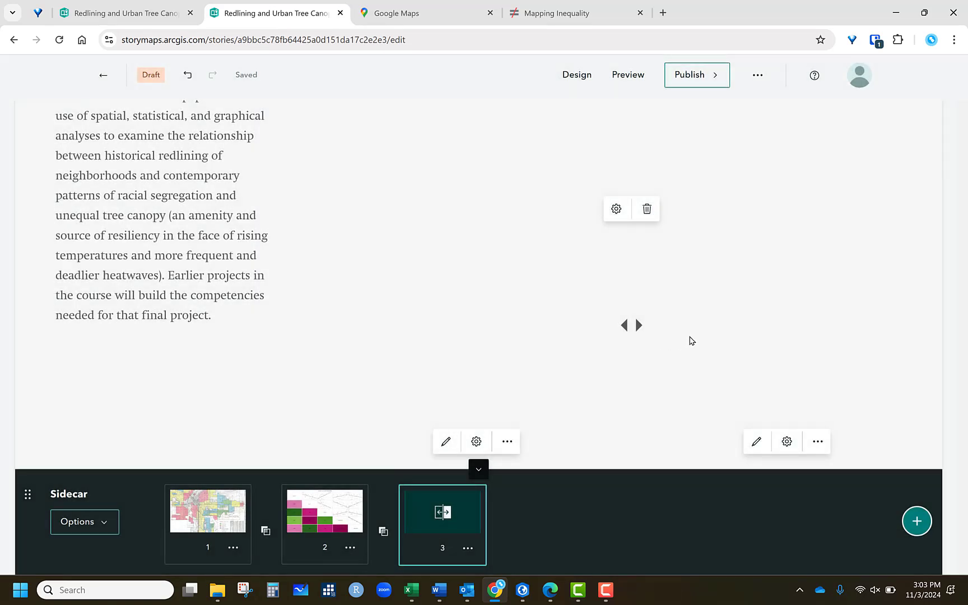
# - Switch the swipe display back to Fill (crop)
pyautogui.click(618, 208)
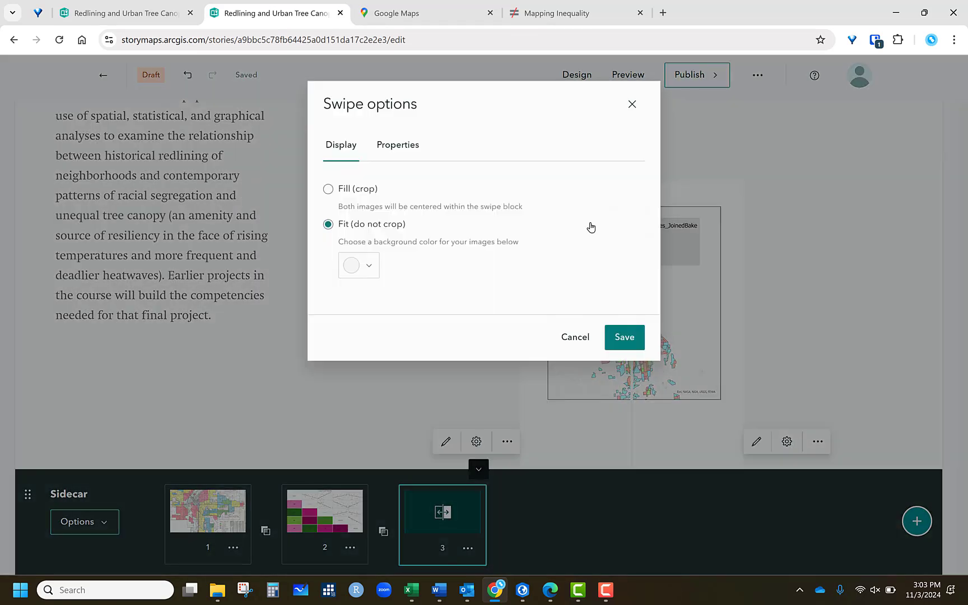
pyautogui.click(327, 189)
pyautogui.click(624, 338)
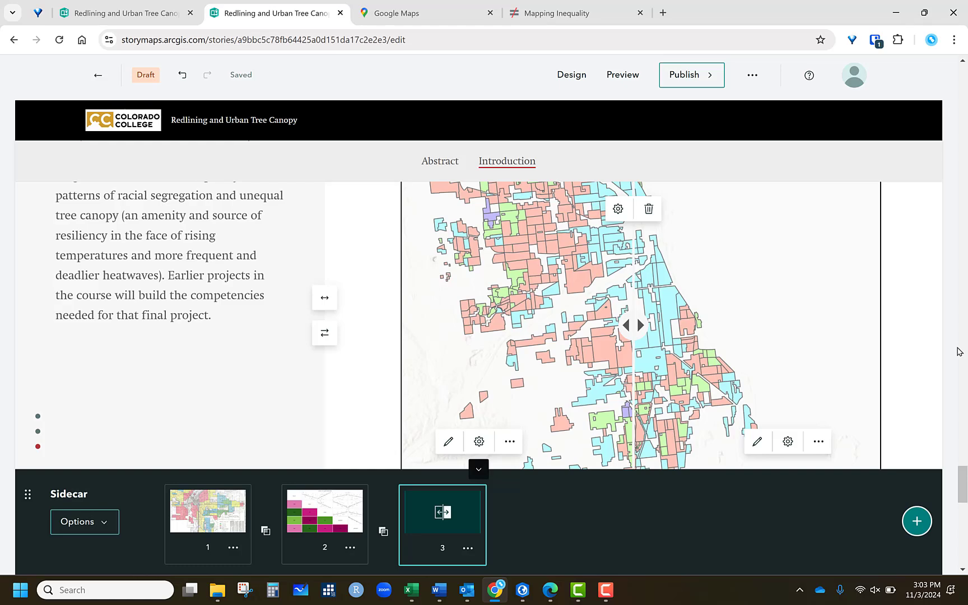
pyautogui.scroll(10, 959, 352)
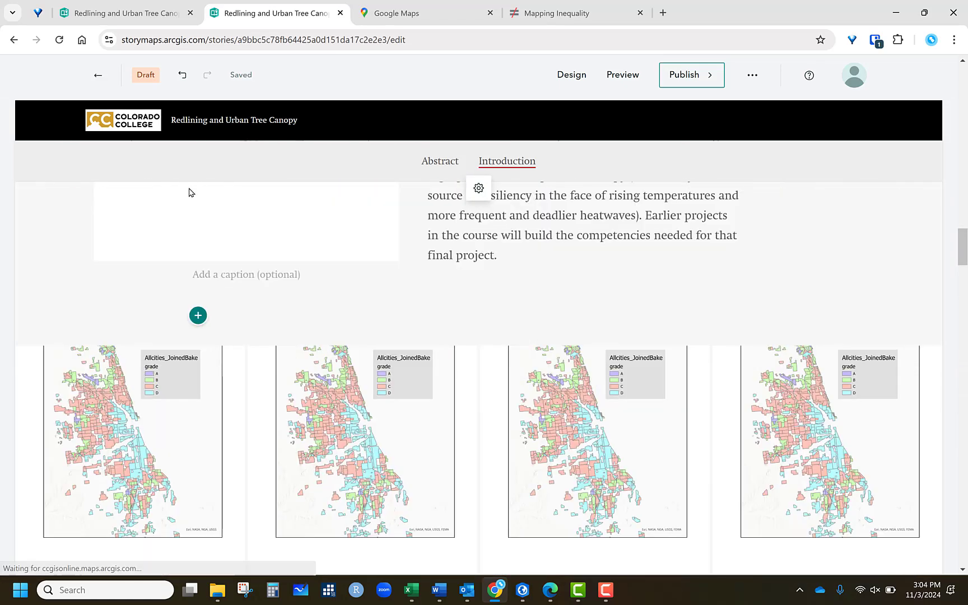
# - Scroll through the sidecar's three slides to review their media and narrative text
pyautogui.scroll(-5, 181, 206)
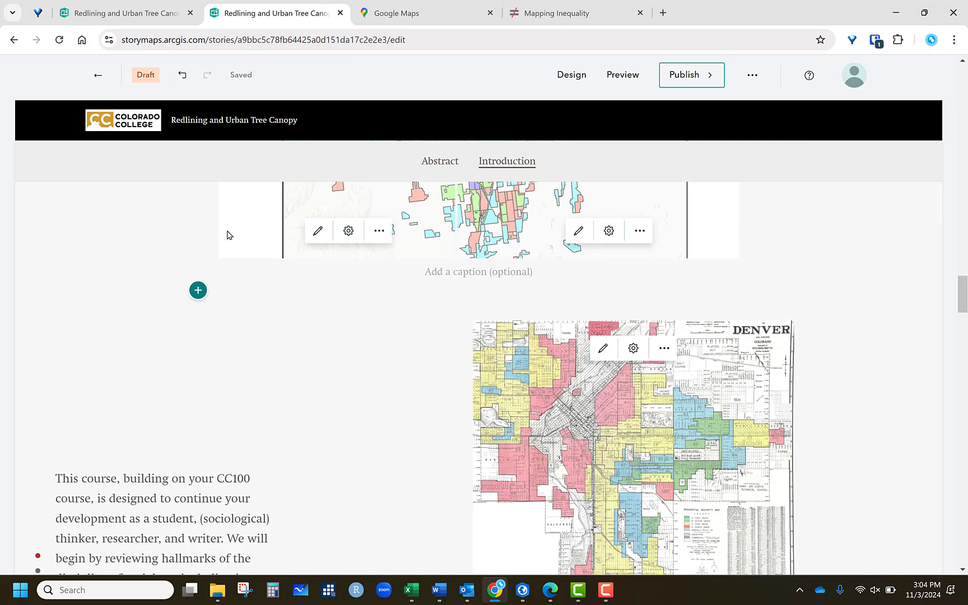
pyautogui.scroll(-3, 232, 231)
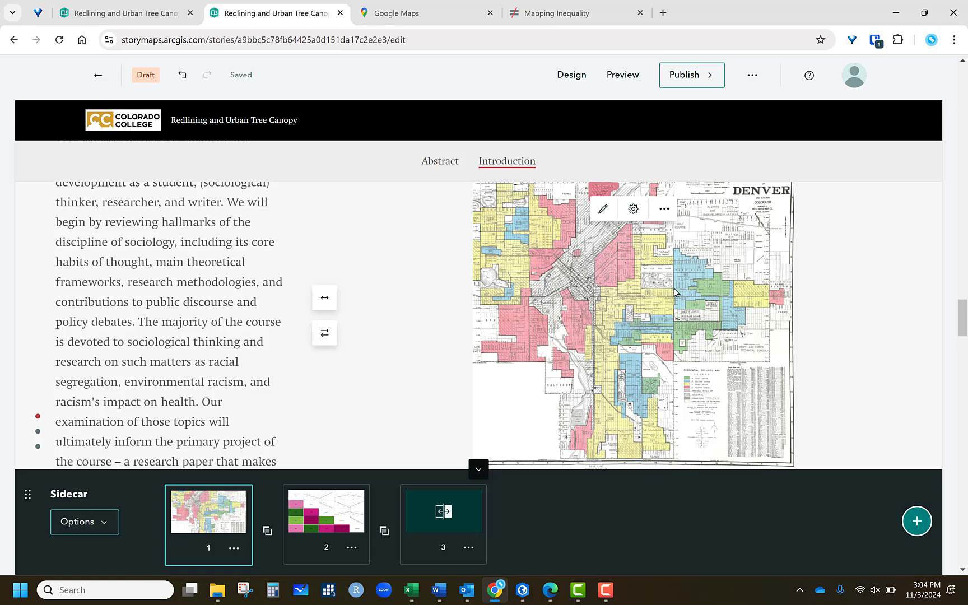
pyautogui.scroll(-5, 109, 264)
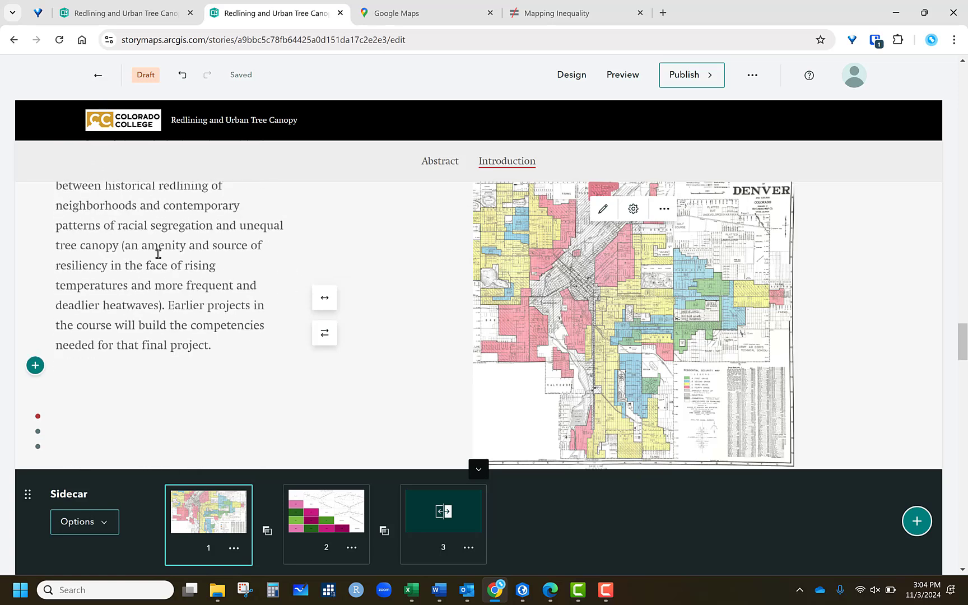
pyautogui.scroll(-5, 187, 256)
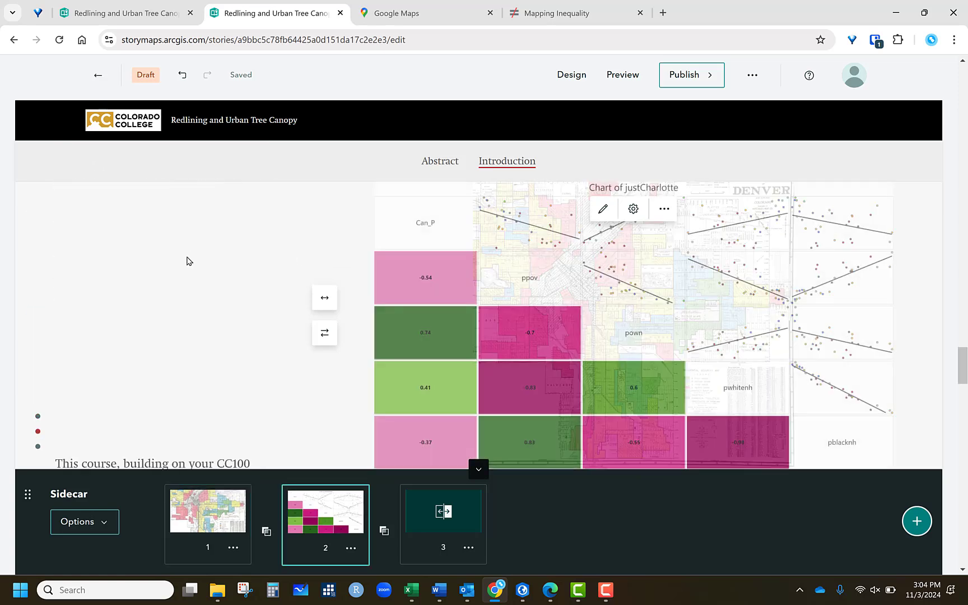
pyautogui.scroll(-3, 187, 261)
pyautogui.scroll(-3, 226, 254)
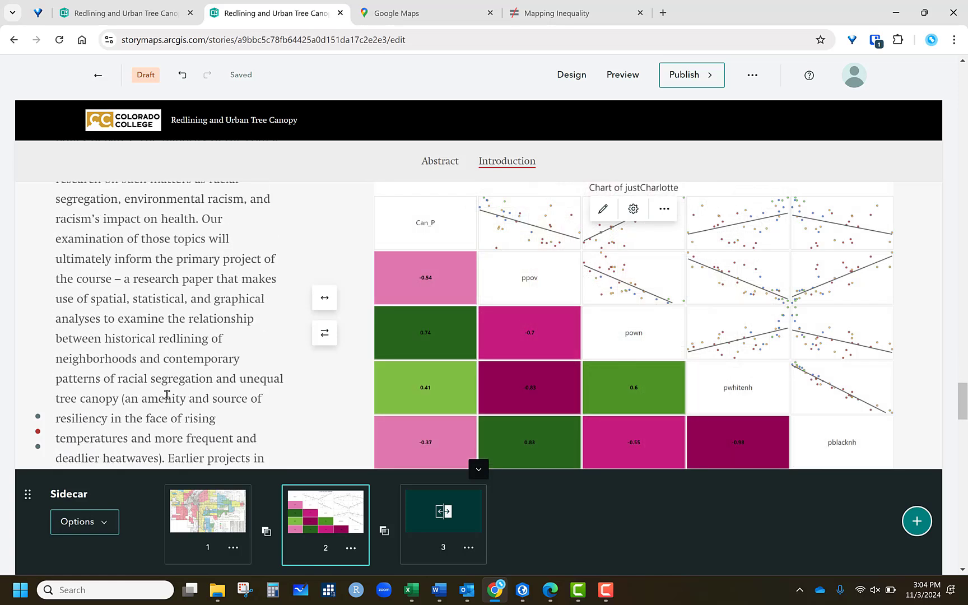
pyautogui.scroll(-3, 167, 395)
pyautogui.scroll(-8, 173, 391)
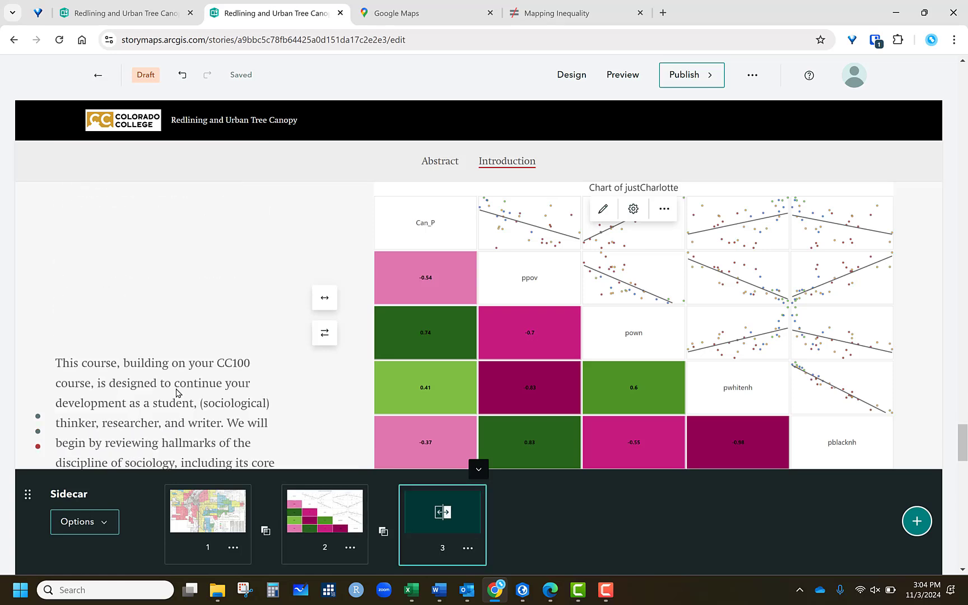
pyautogui.moveTo(628, 331)
pyautogui.mouseDown()
pyautogui.moveTo(560, 325)
pyautogui.moveTo(625, 339)
pyautogui.mouseUp()
pyautogui.scroll(-3, 936, 402)
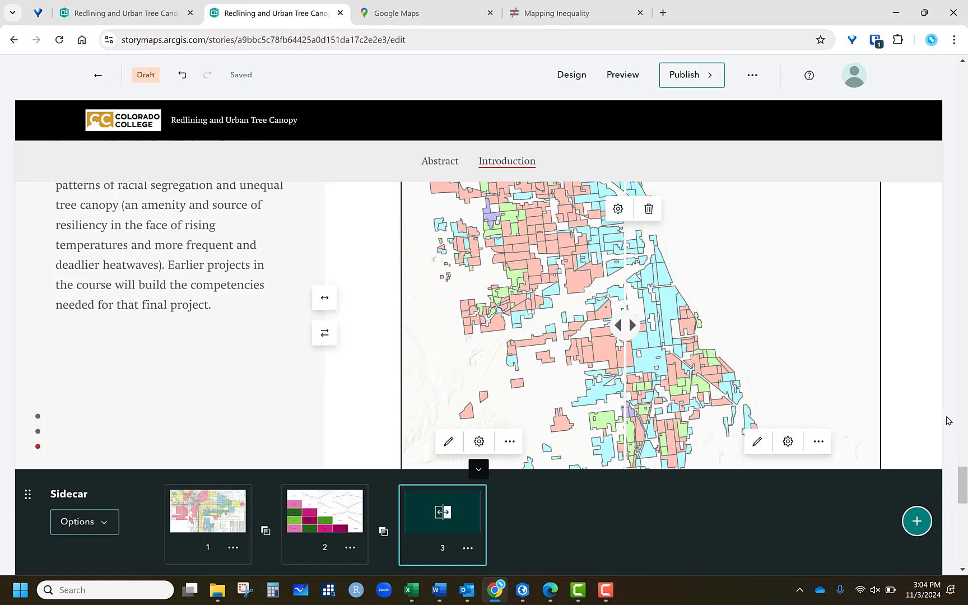
pyautogui.scroll(-5, 959, 404)
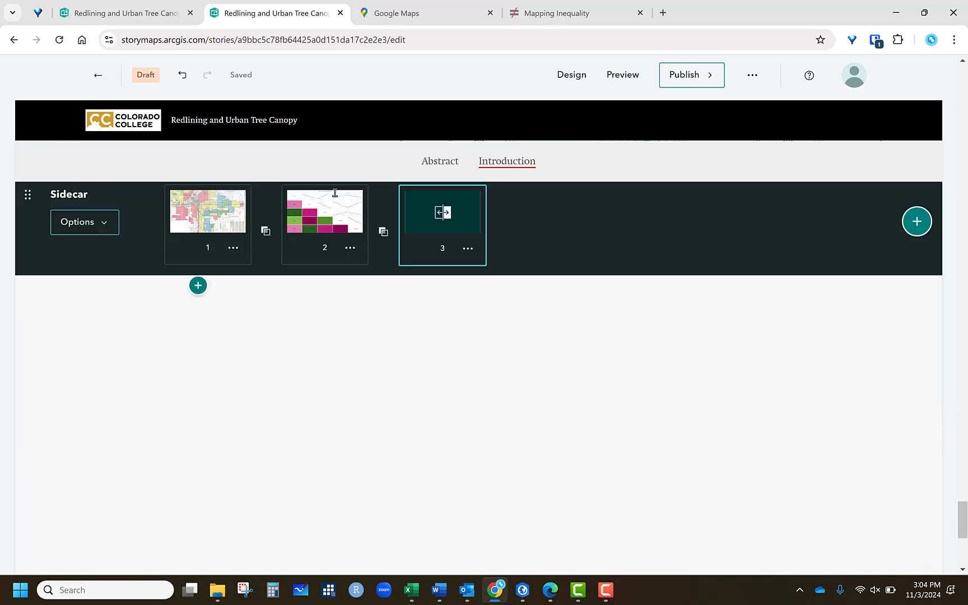
# - In a new browser tab, search for "tree canopy video" and open The Importance of a Tree Canopy video
pyautogui.click(662, 13)
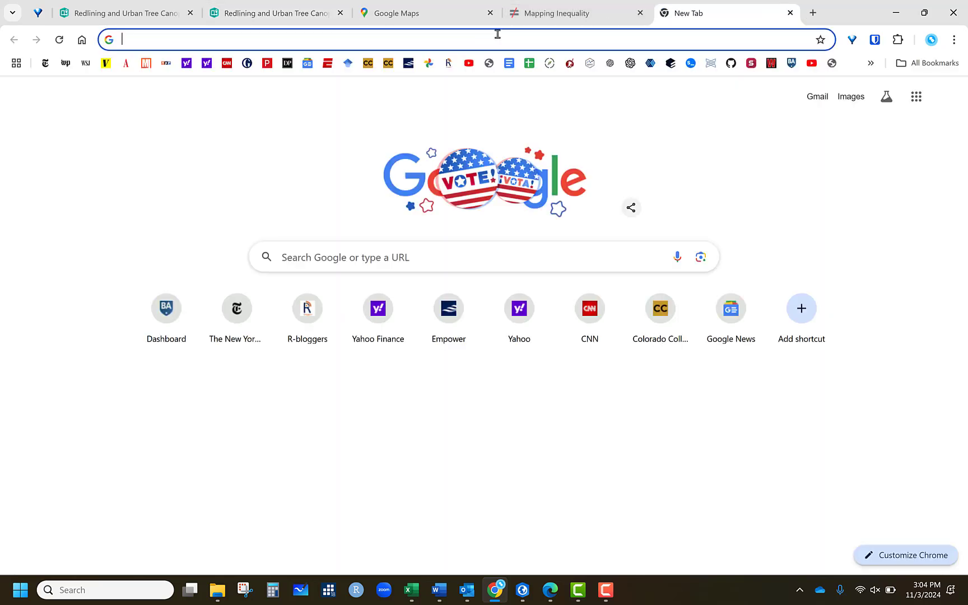
pyautogui.click(497, 34)
pyautogui.write('tree ca')
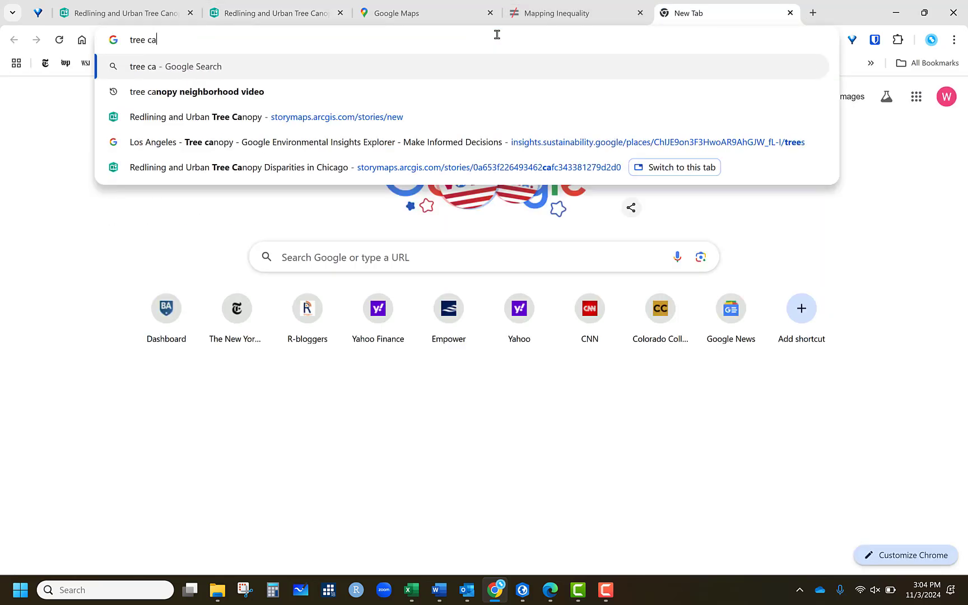
pyautogui.write('nopy video')
pyautogui.press('Return')
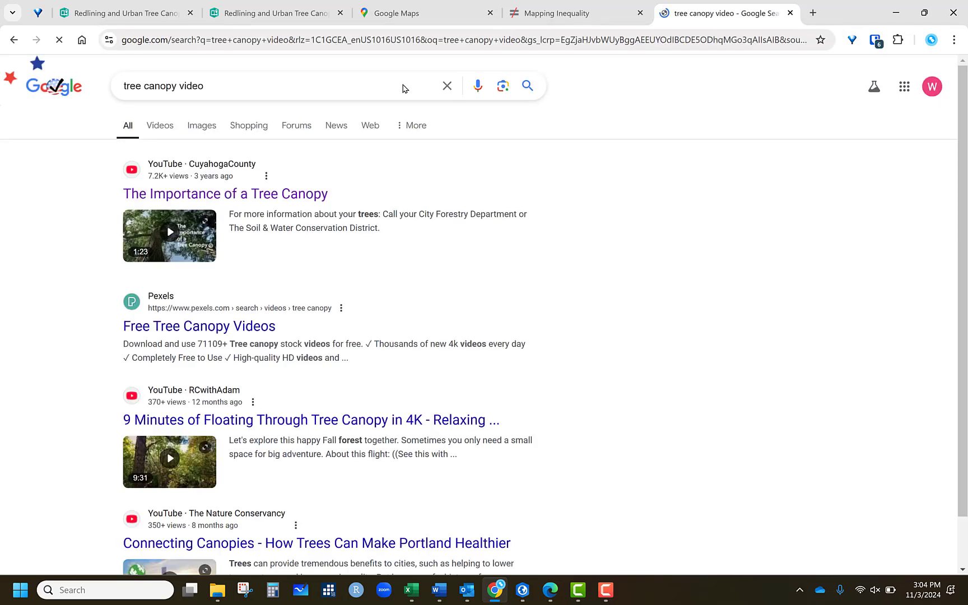
pyautogui.click(240, 193)
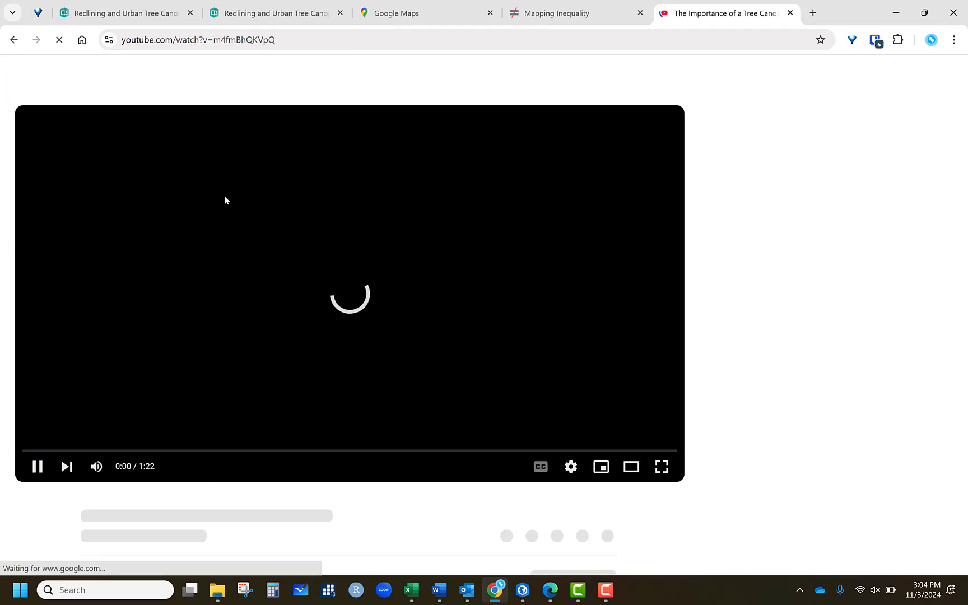
pyautogui.click(37, 467)
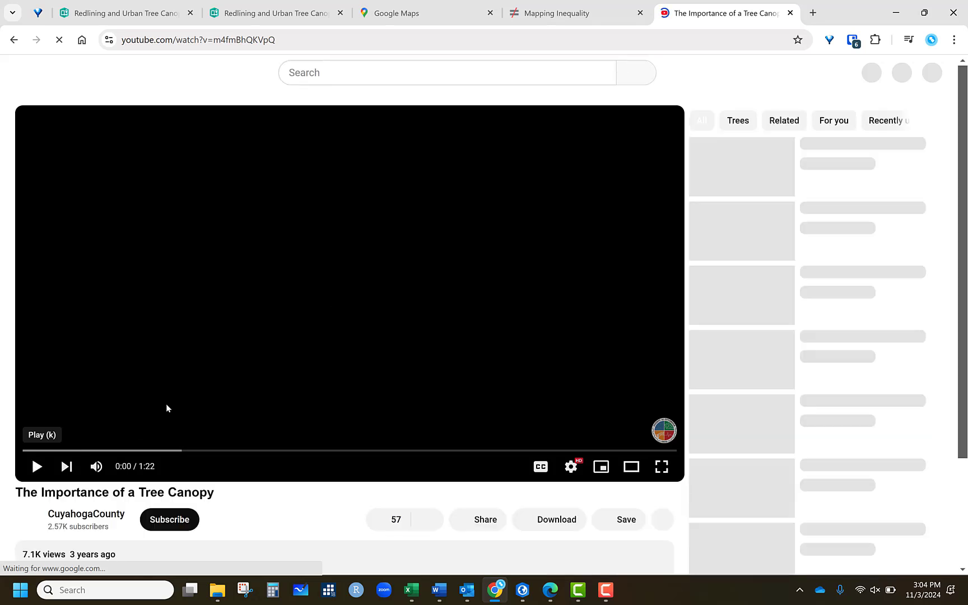
# - Copy the video's YouTube URL from the address bar
pyautogui.click(242, 39)
pyautogui.rightClick(243, 40)
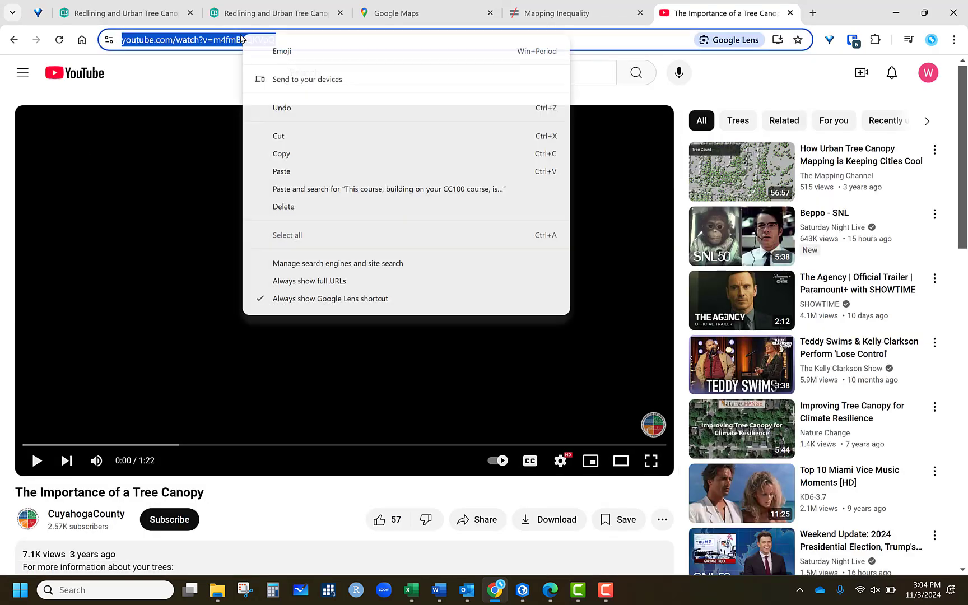
pyautogui.click(294, 154)
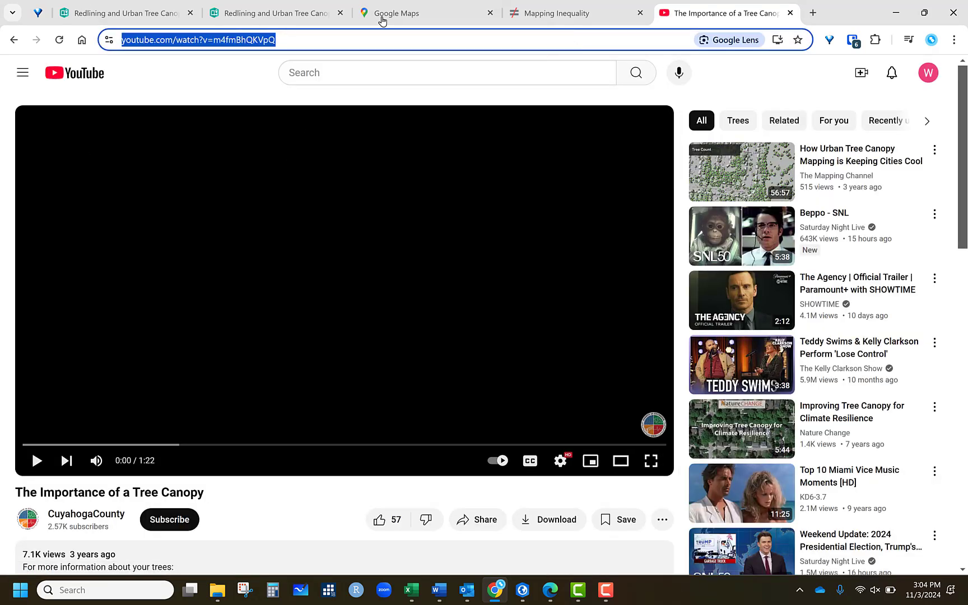
# - Back in the story, add a video block below the sidecar and paste the copied YouTube link as its source
pyautogui.click(277, 12)
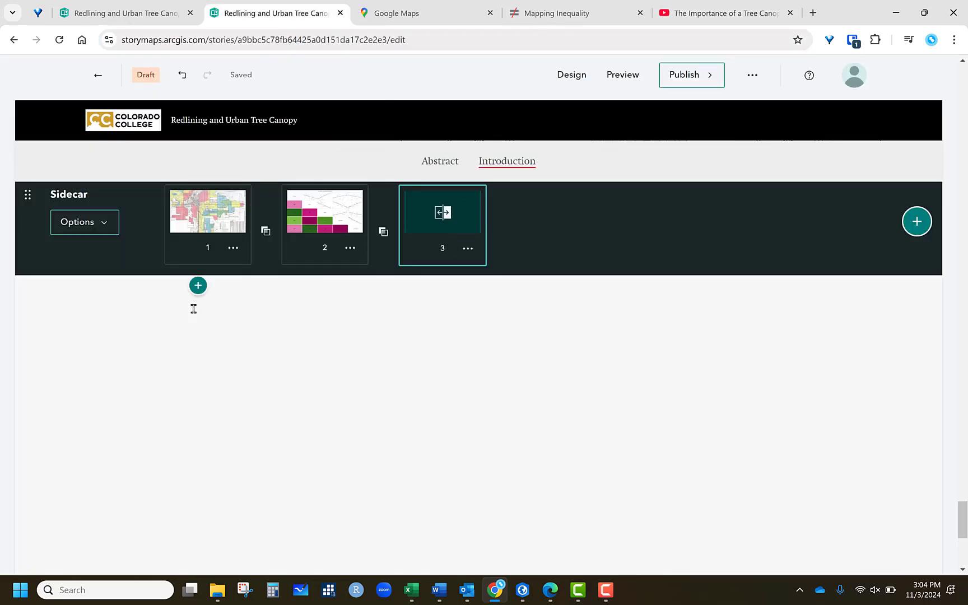
pyautogui.click(196, 289)
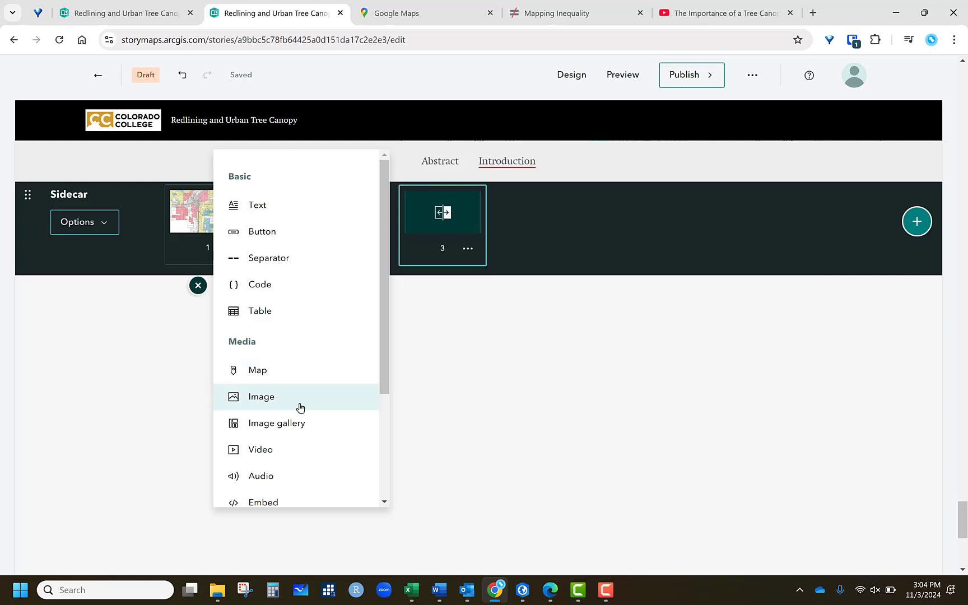
pyautogui.click(255, 448)
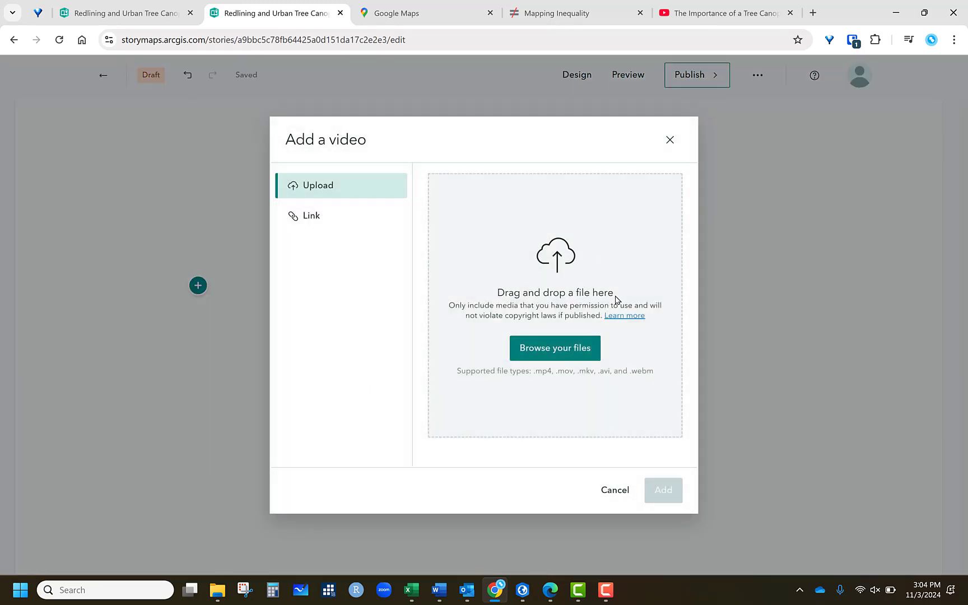
pyautogui.click(309, 216)
pyautogui.rightClick(515, 194)
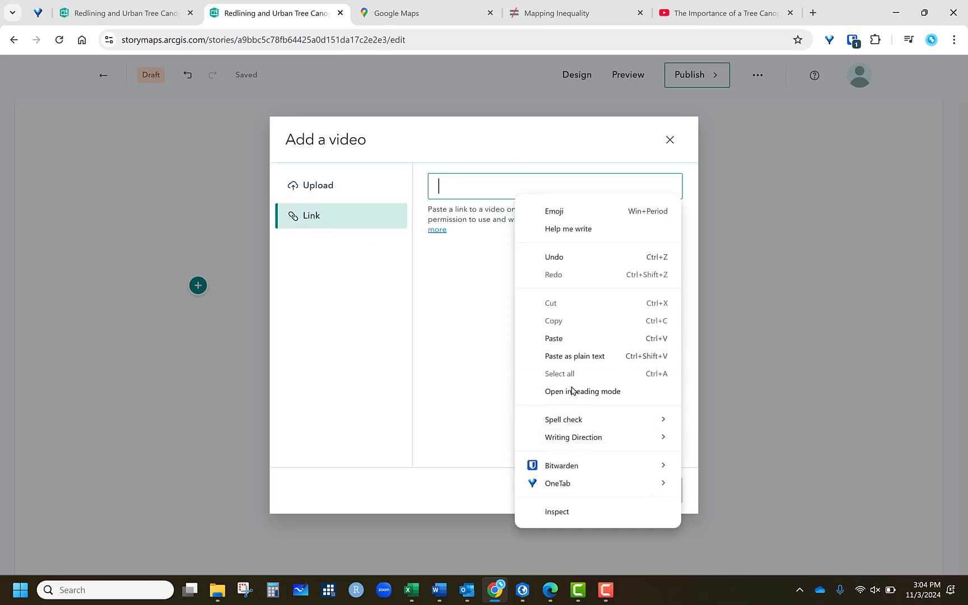
pyautogui.click(664, 490)
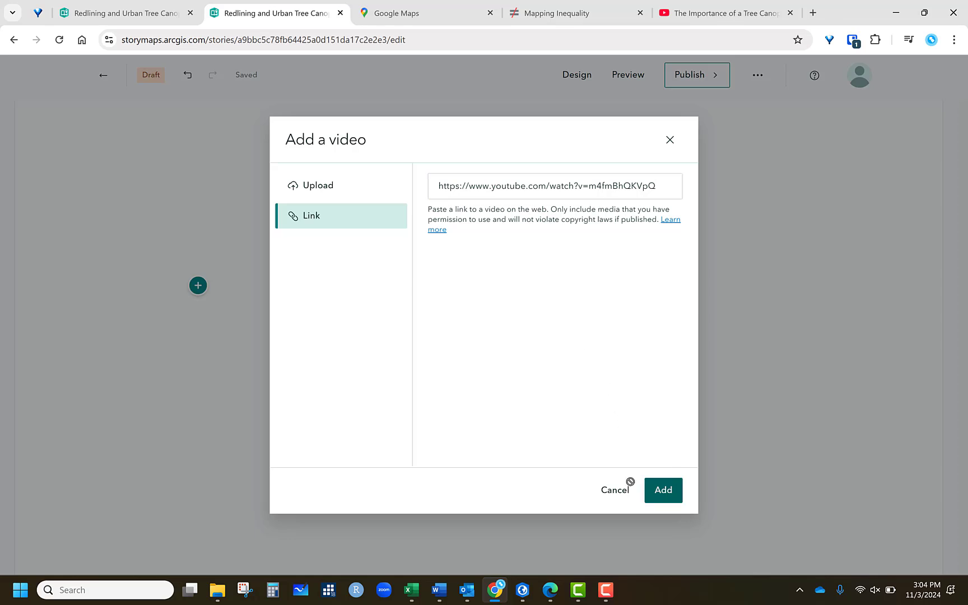
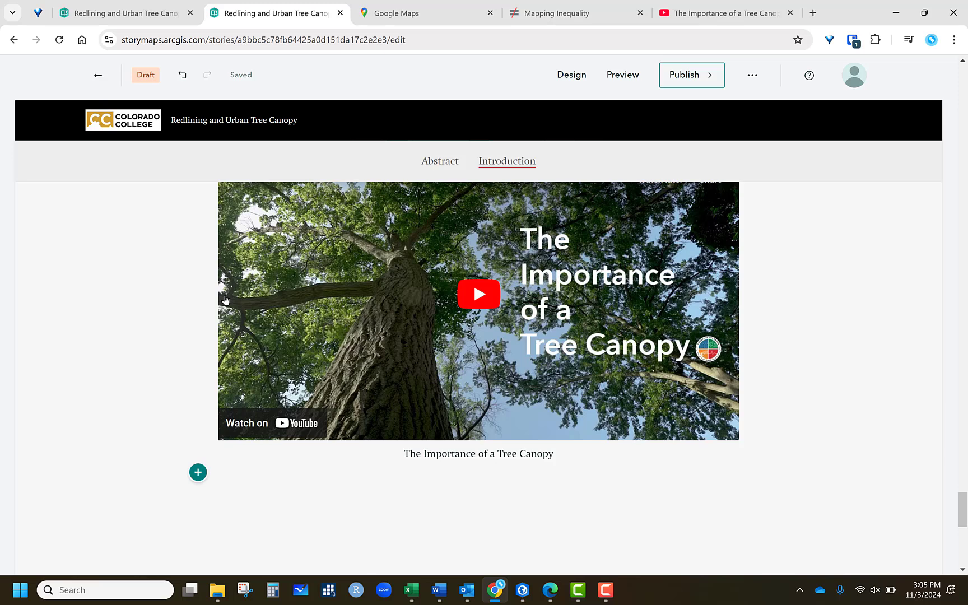
# - Add a map tour block below the video, starting from scratch with the media-focused guided layout
pyautogui.scroll(-3, 925, 352)
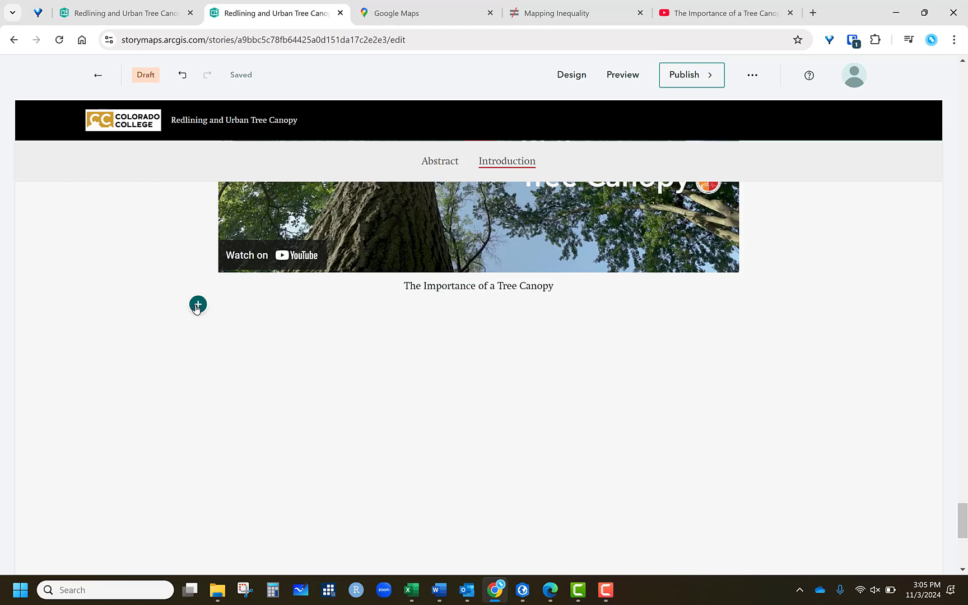
pyautogui.click(198, 305)
pyautogui.scroll(-3, 372, 467)
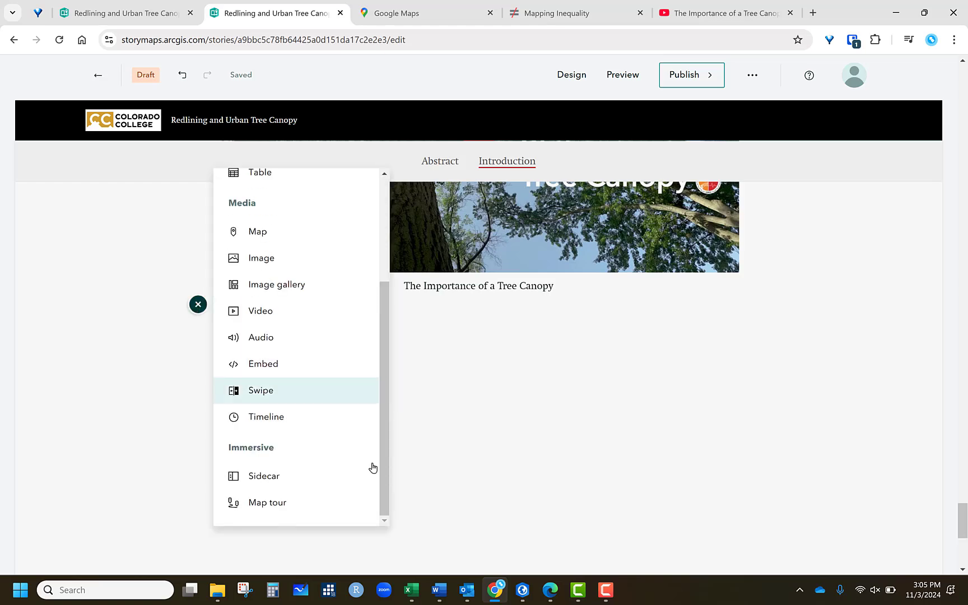
pyautogui.click(288, 504)
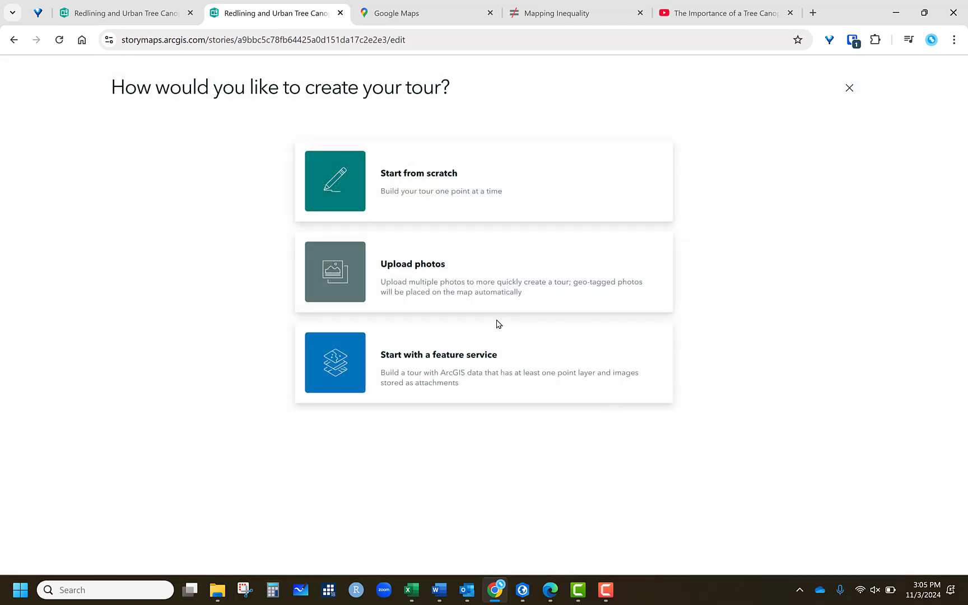
pyautogui.click(436, 182)
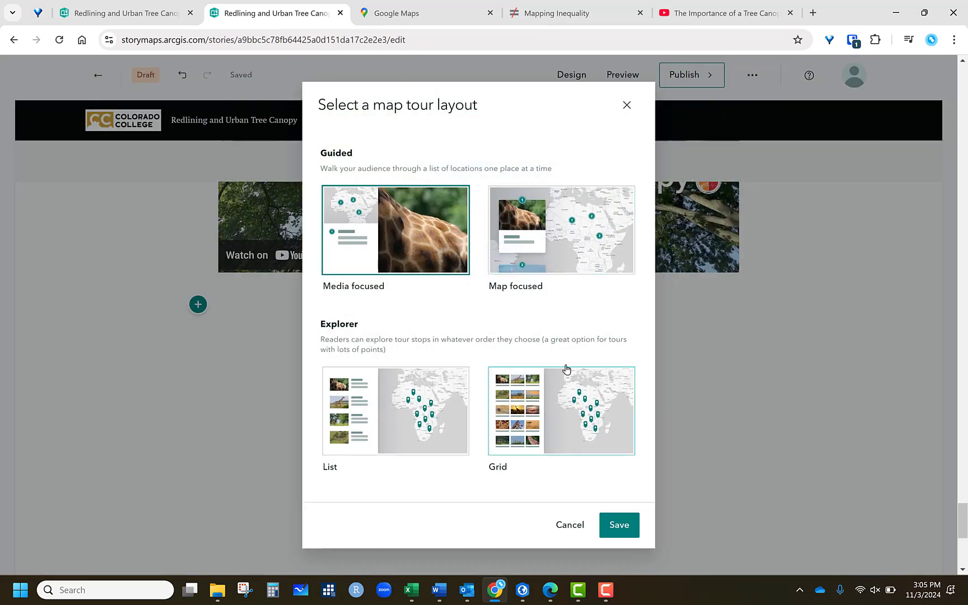
pyautogui.click(620, 523)
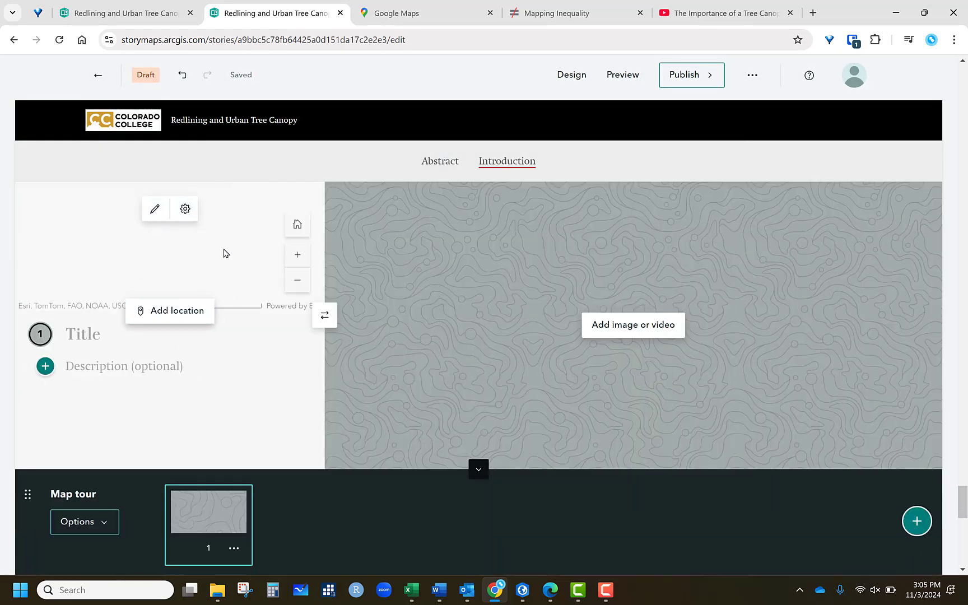
# - Zoom the tour map toward Denver, switch its basemap to Canvas Light, and set a custom initial zoom level
pyautogui.scroll(3, 211, 296)
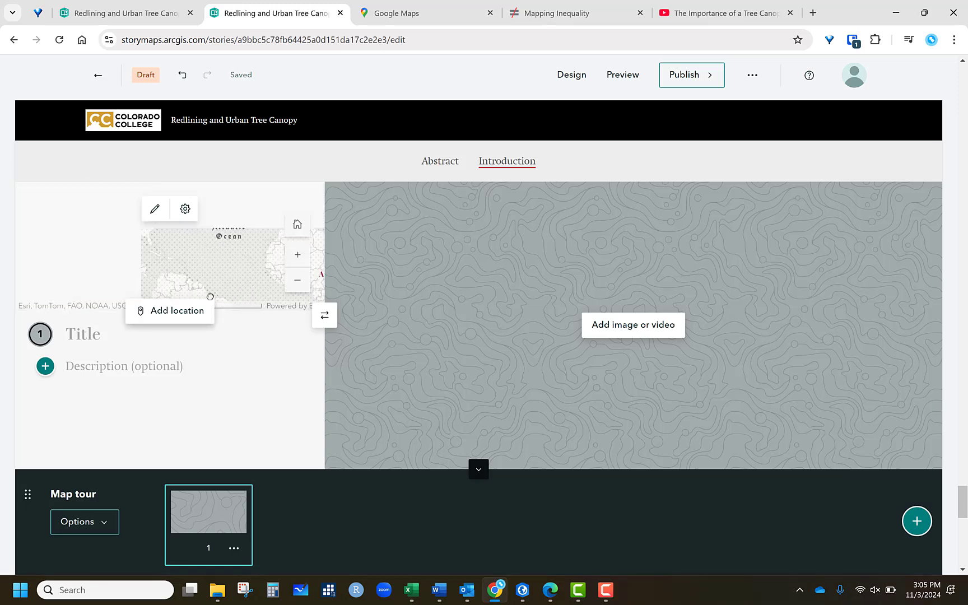
pyautogui.scroll(-3, 210, 296)
pyautogui.moveTo(84, 230); pyautogui.dragTo(116, 231)
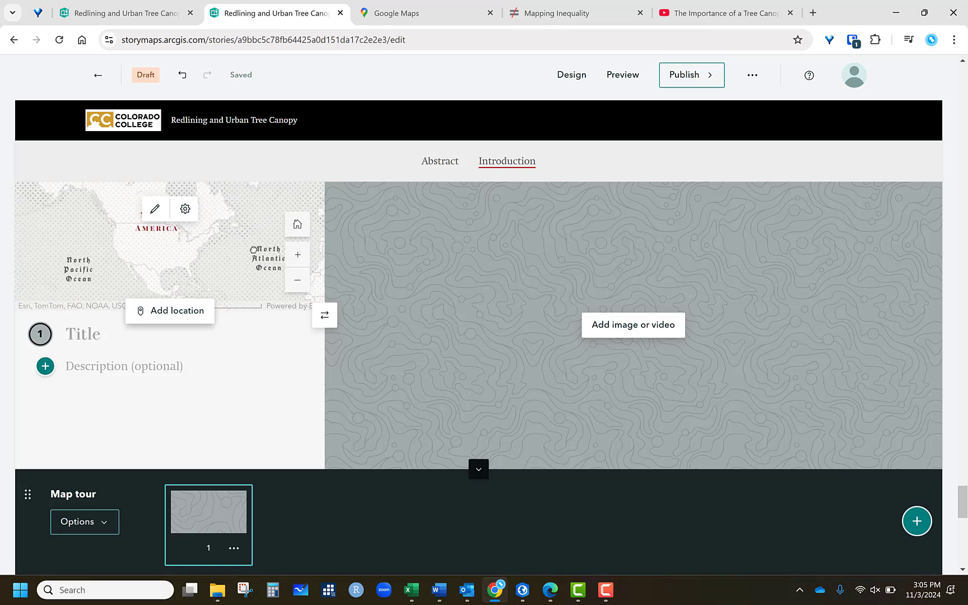
pyautogui.scroll(5, 99, 237)
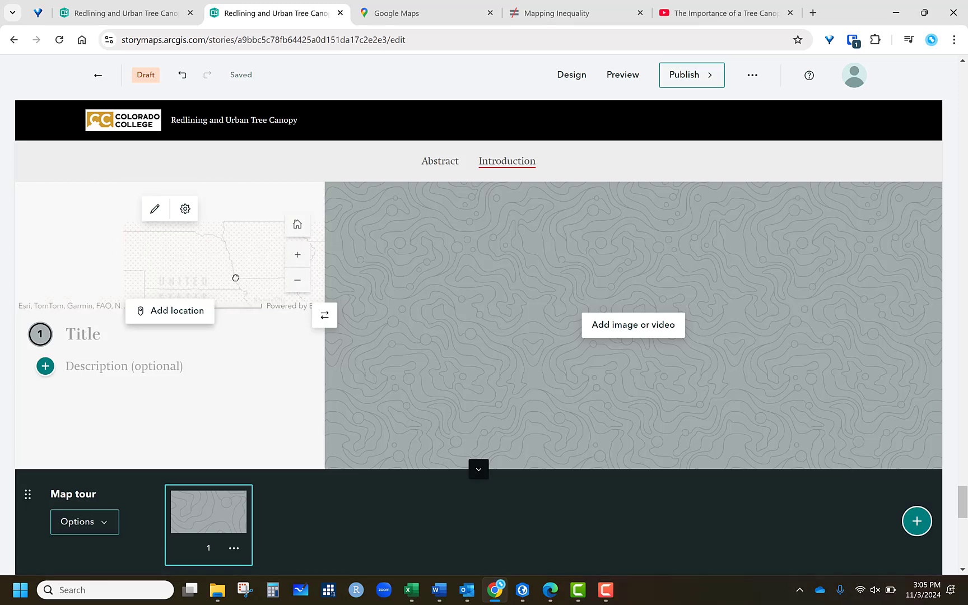
pyautogui.moveTo(235, 278); pyautogui.dragTo(292, 247)
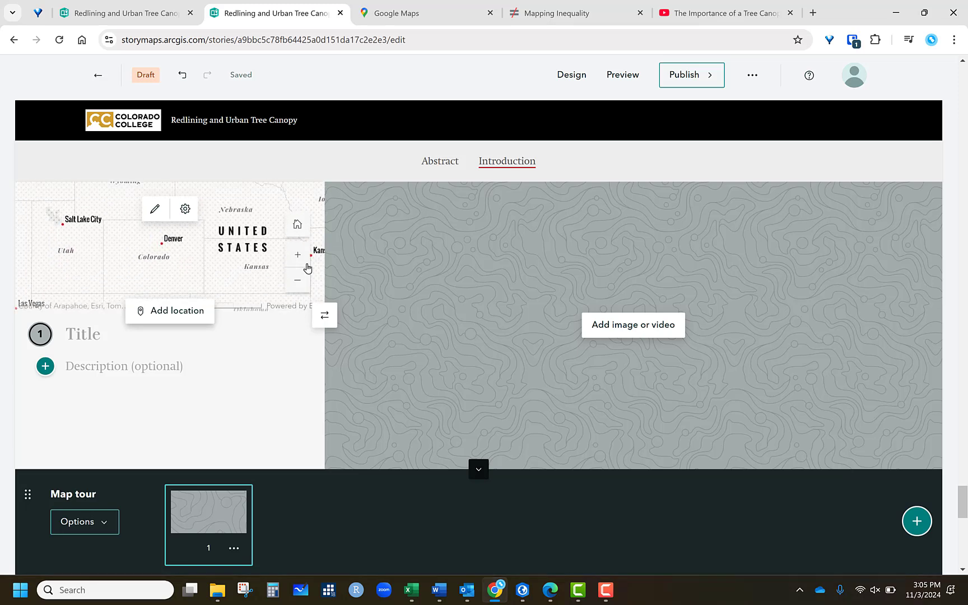
pyautogui.scroll(4, 164, 240)
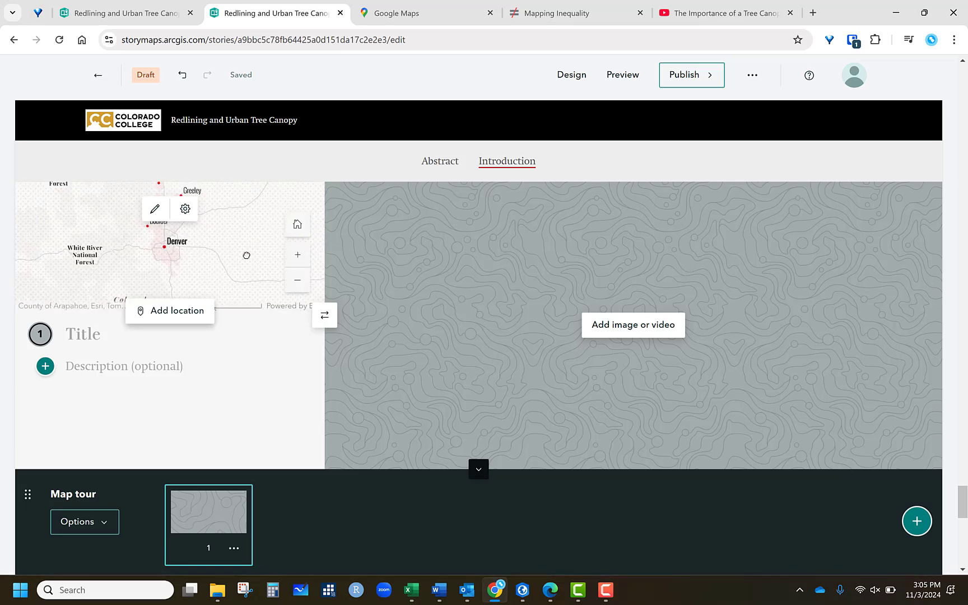
pyautogui.click(298, 255)
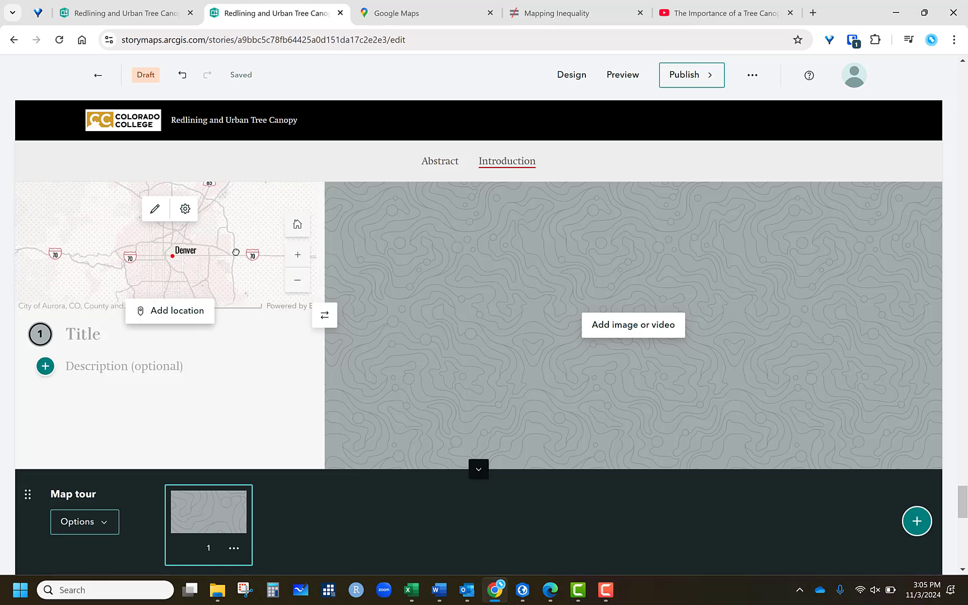
pyautogui.scroll(2, 185, 269)
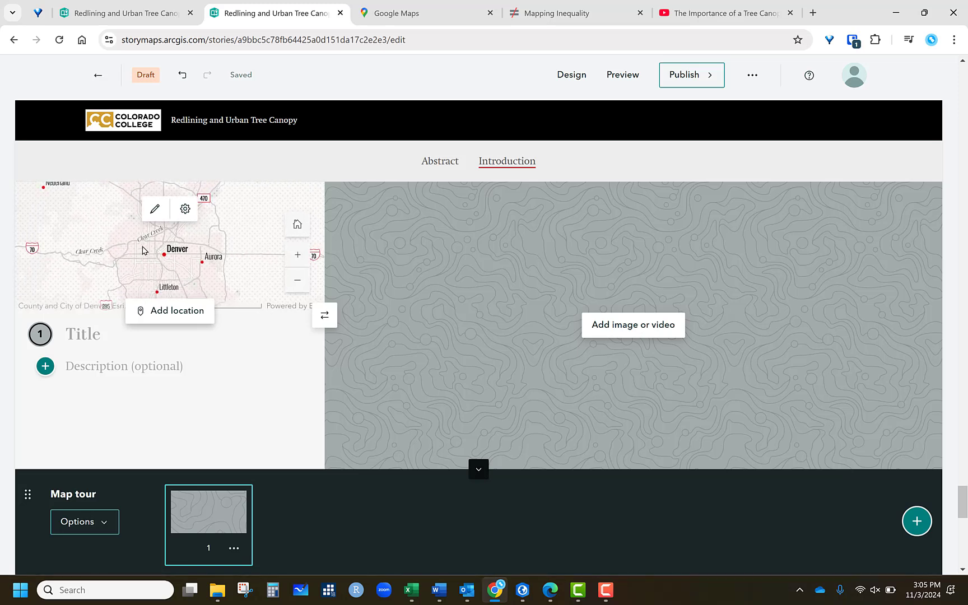
pyautogui.click(155, 211)
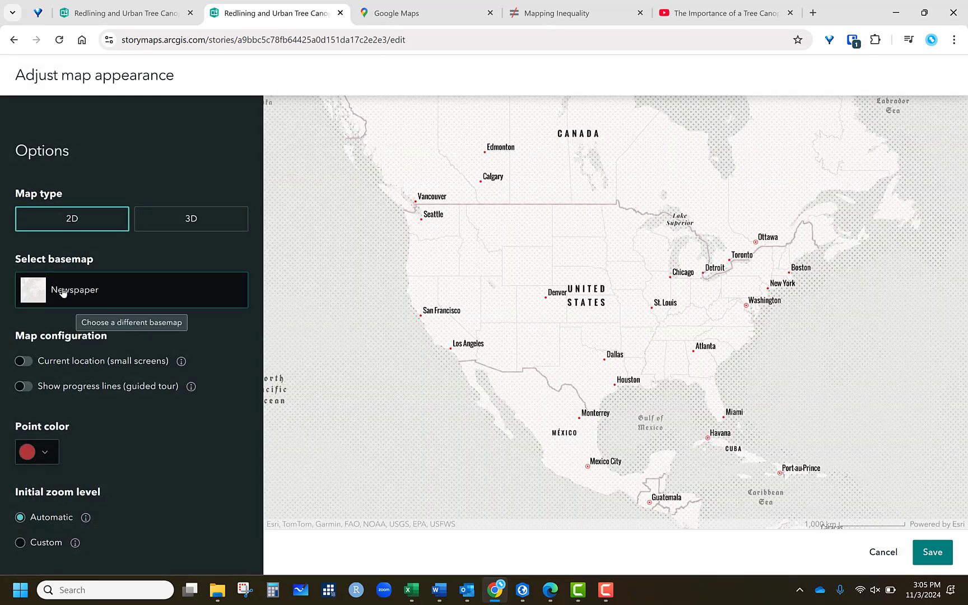
pyautogui.click(78, 292)
pyautogui.click(330, 190)
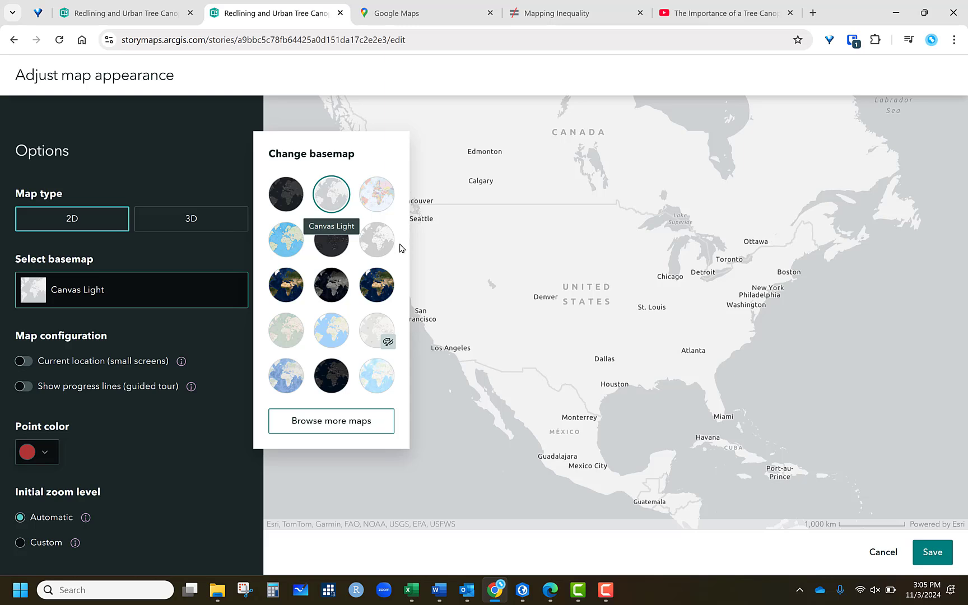
pyautogui.click(41, 394)
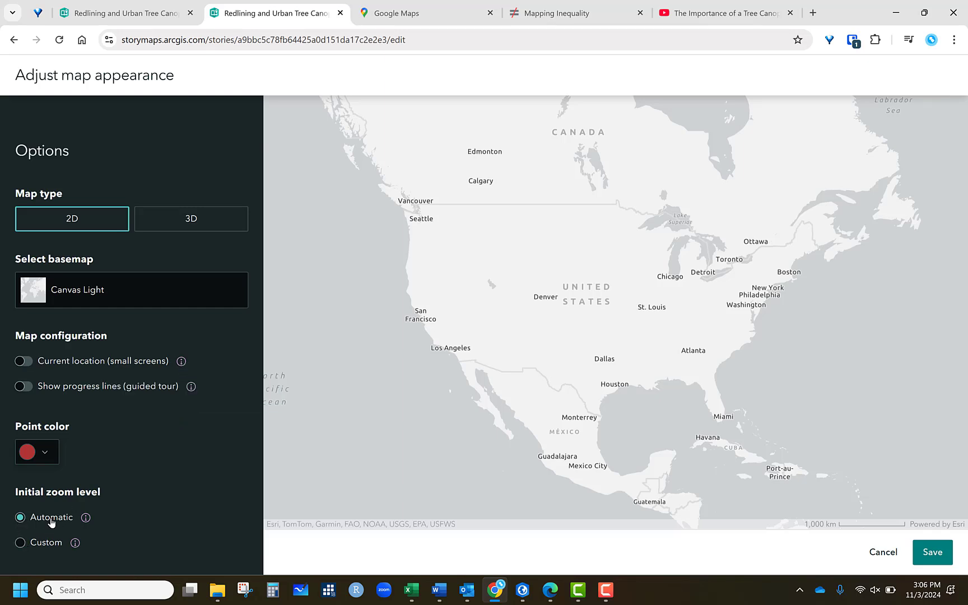
pyautogui.click(19, 545)
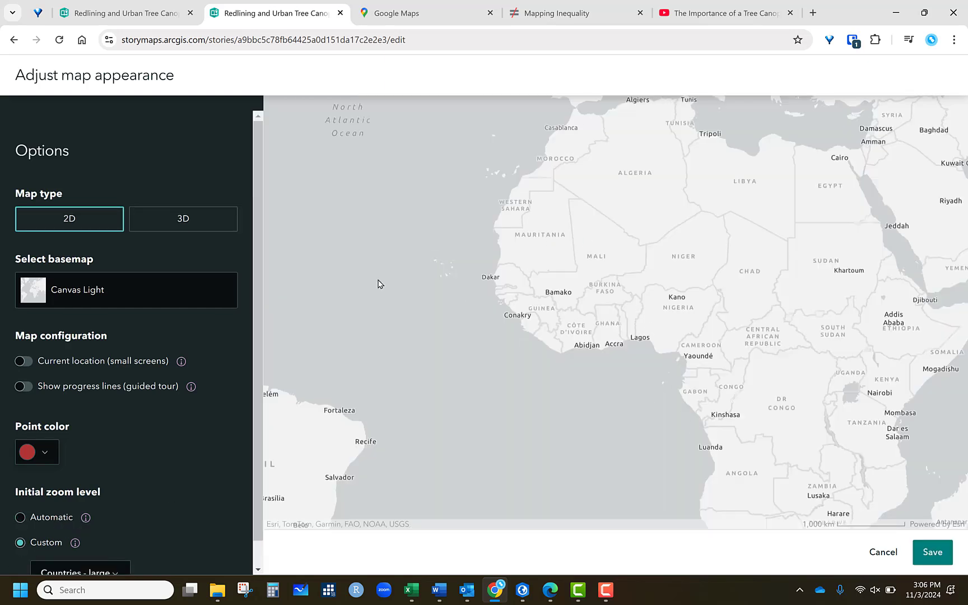
pyautogui.click(946, 560)
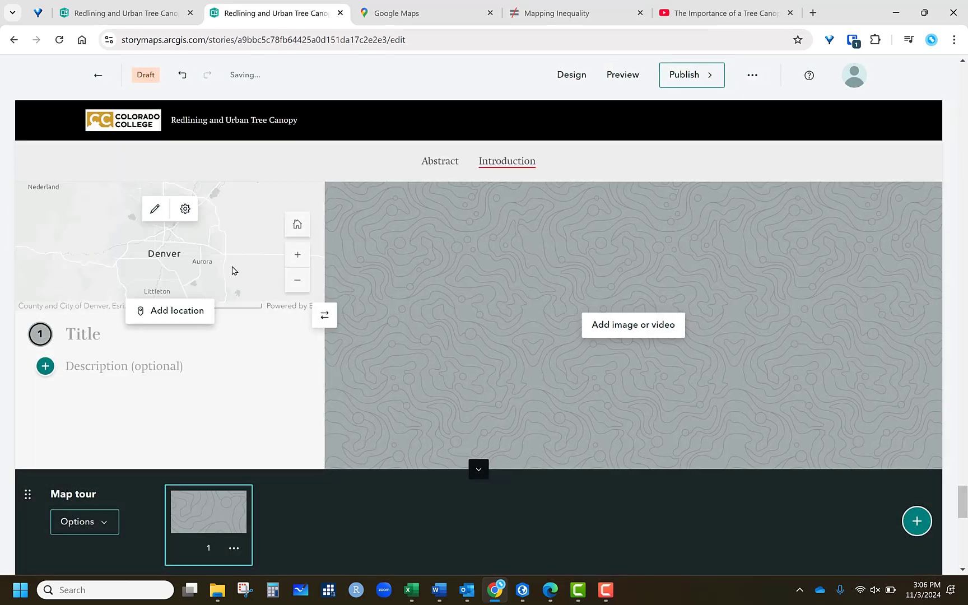
# - Place the first tour stop's point in south Denver west of Glendale, using the current zoom level
pyautogui.click(165, 317)
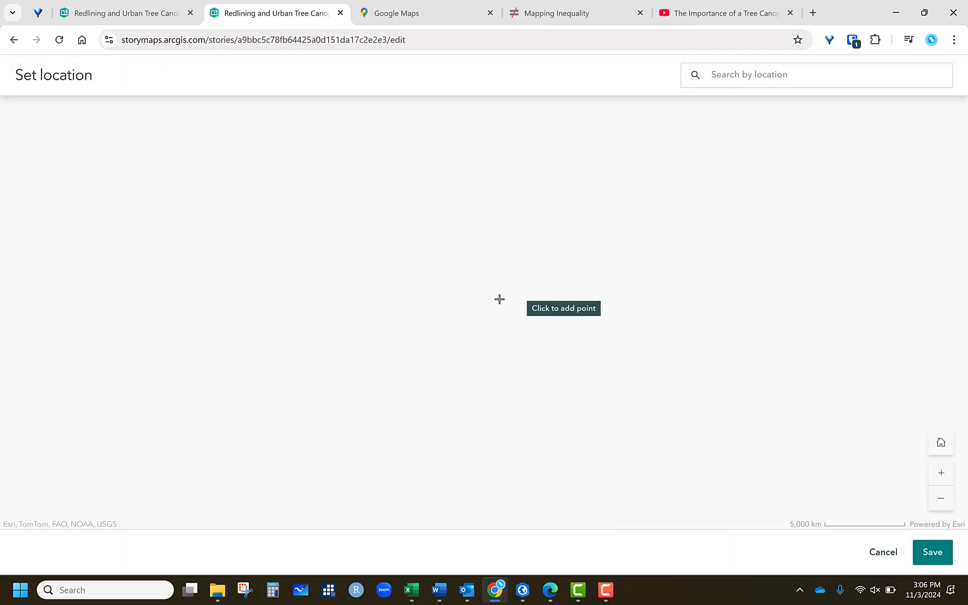
pyautogui.scroll(2, 298, 276)
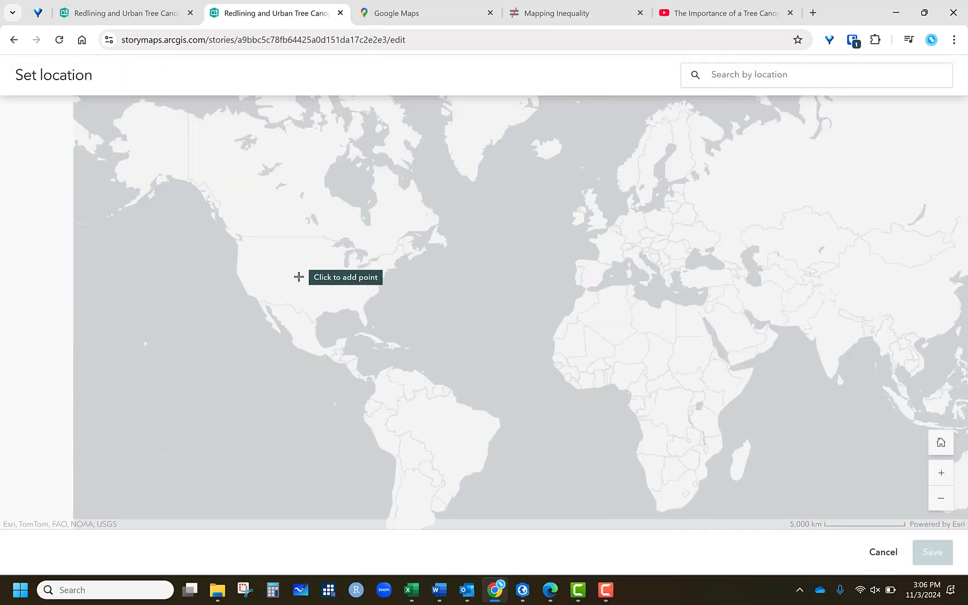
pyautogui.scroll(3, 284, 281)
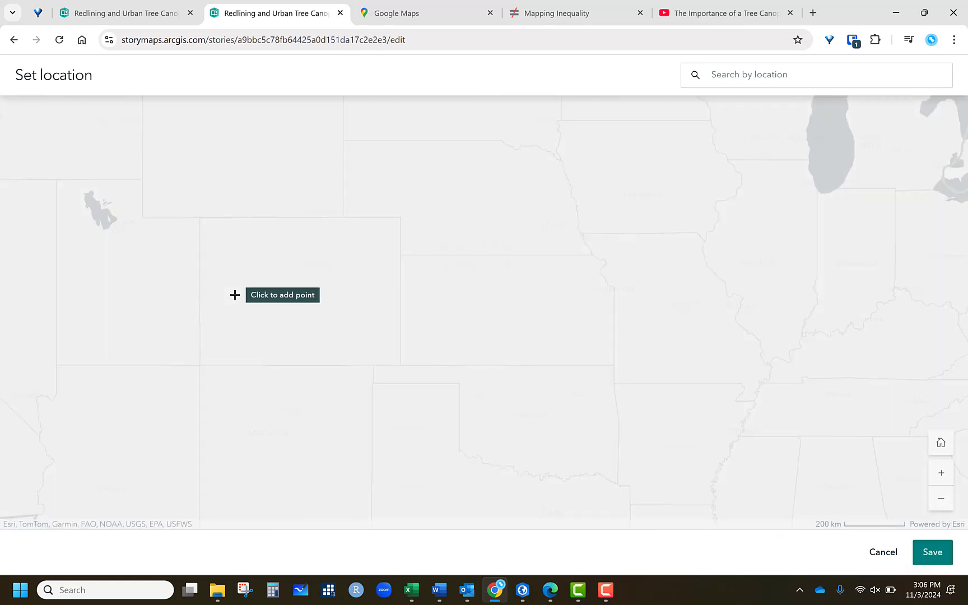
pyautogui.scroll(1, 225, 292)
pyautogui.scroll(1, 410, 222)
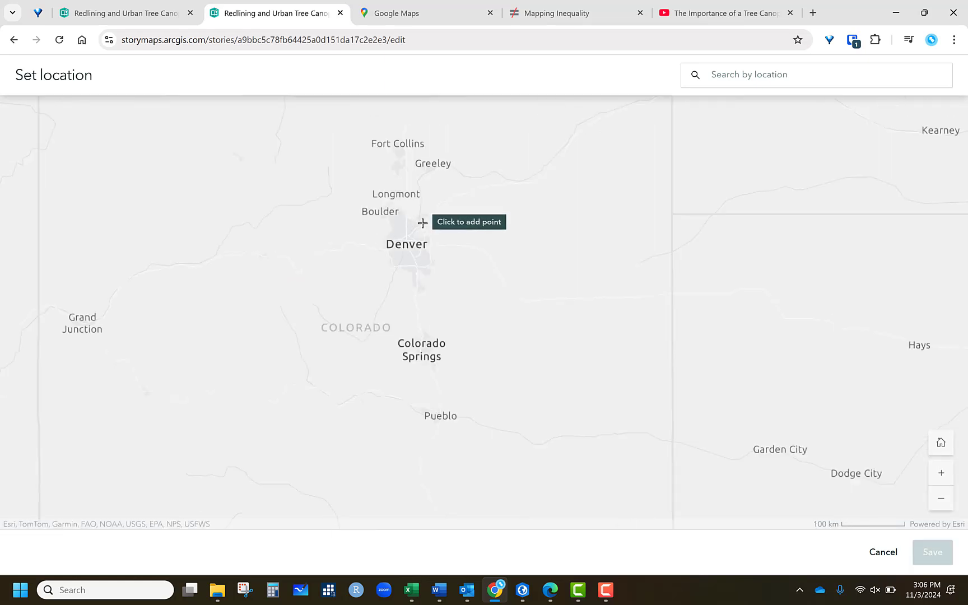
pyautogui.scroll(3, 428, 257)
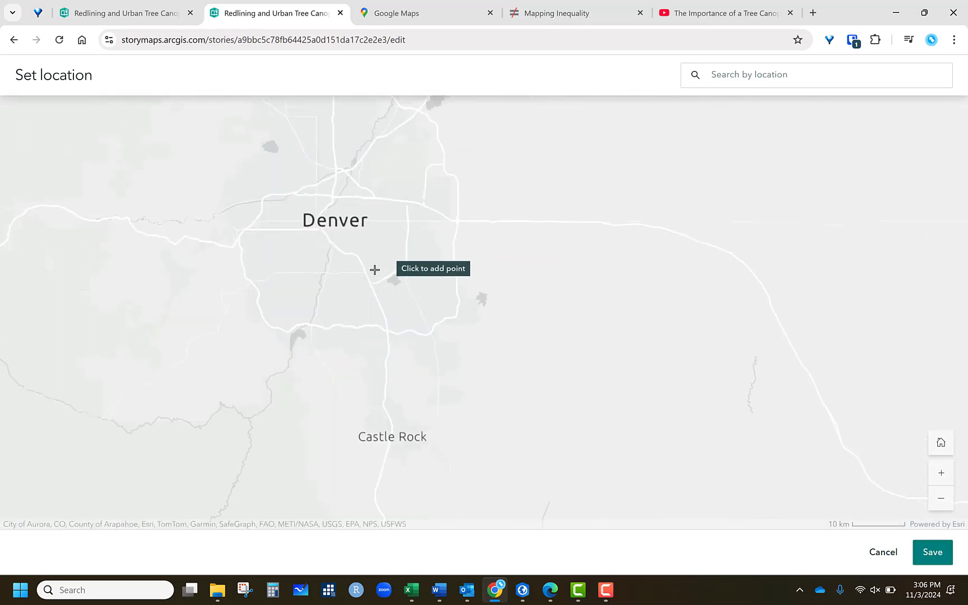
pyautogui.scroll(2, 343, 268)
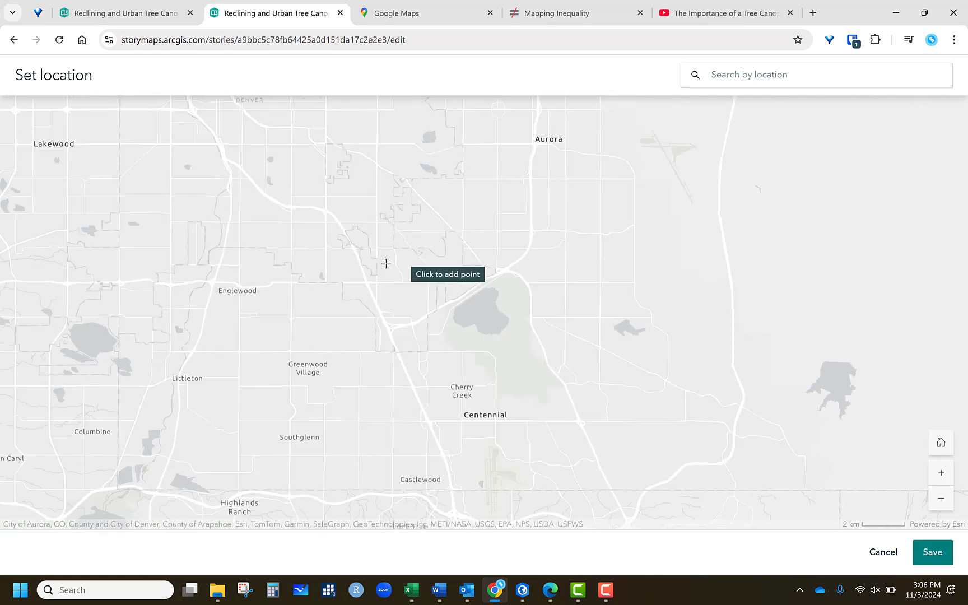
pyautogui.click(282, 169)
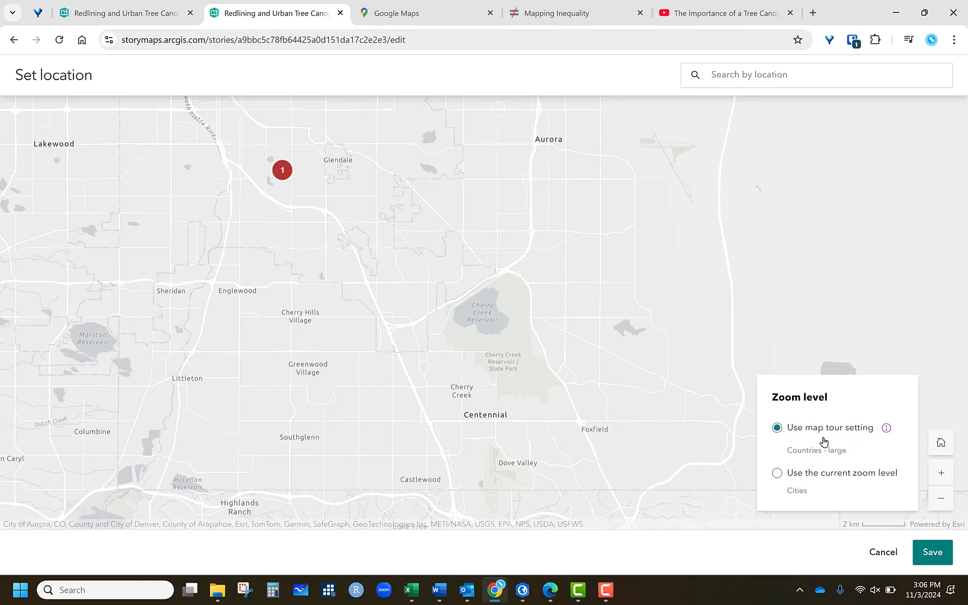
pyautogui.click(778, 477)
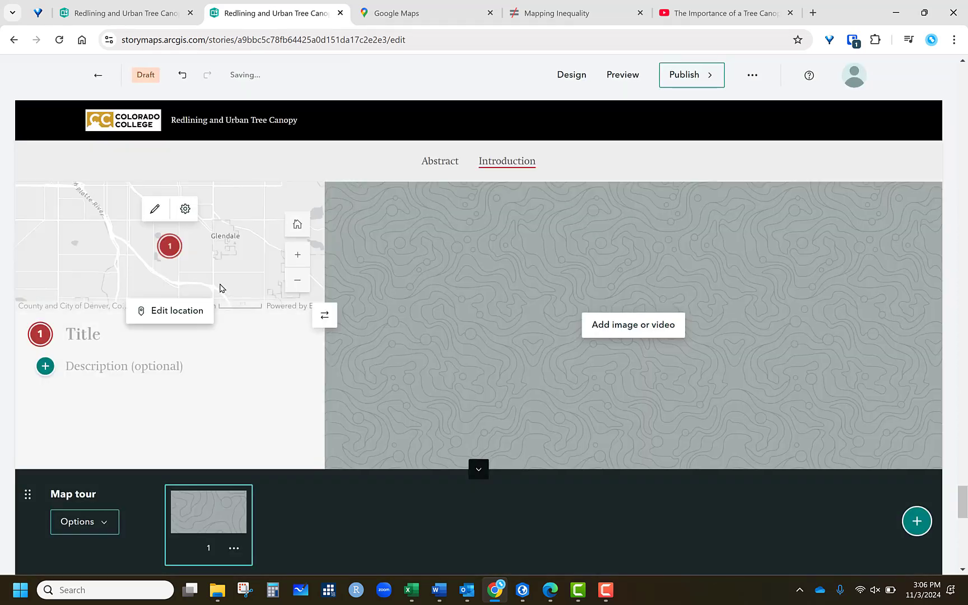
# - Title the first stop "Grade A -- Wash Park" and give it the description "Pct Tree Canopy -- 75%"
pyautogui.click(97, 336)
pyautogui.write('Grade A')
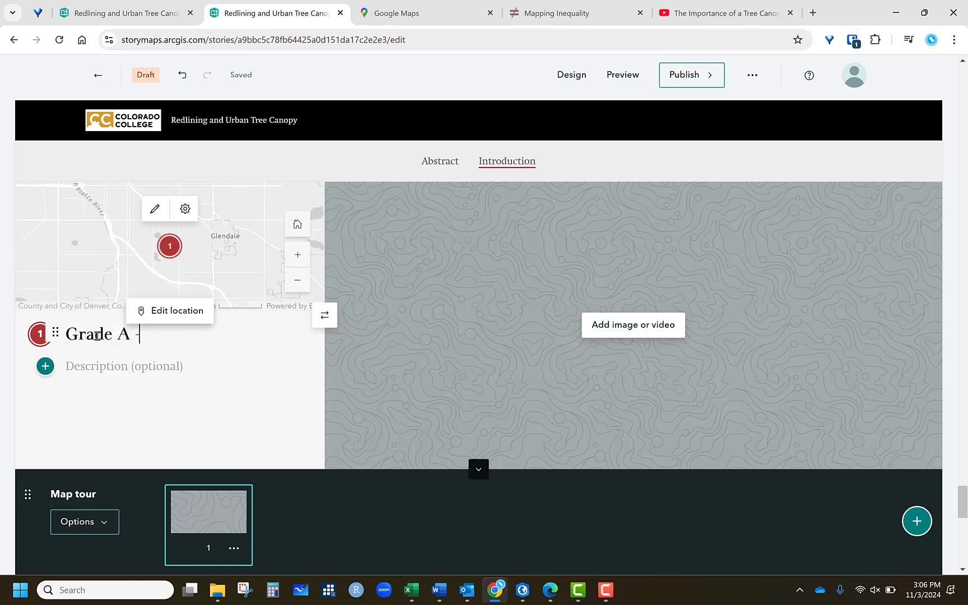
pyautogui.write(' -- Wash Park')
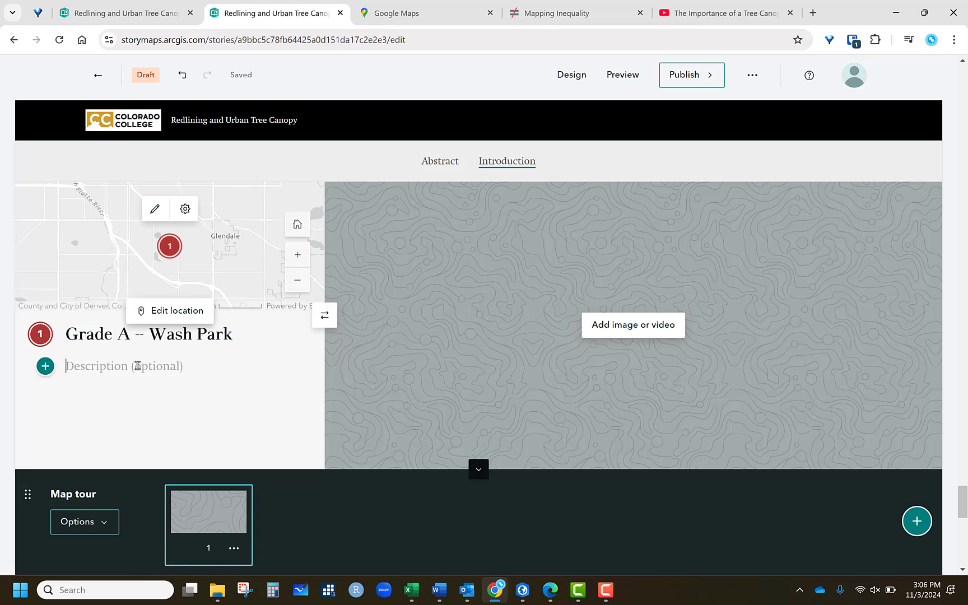
pyautogui.write('Pct ')
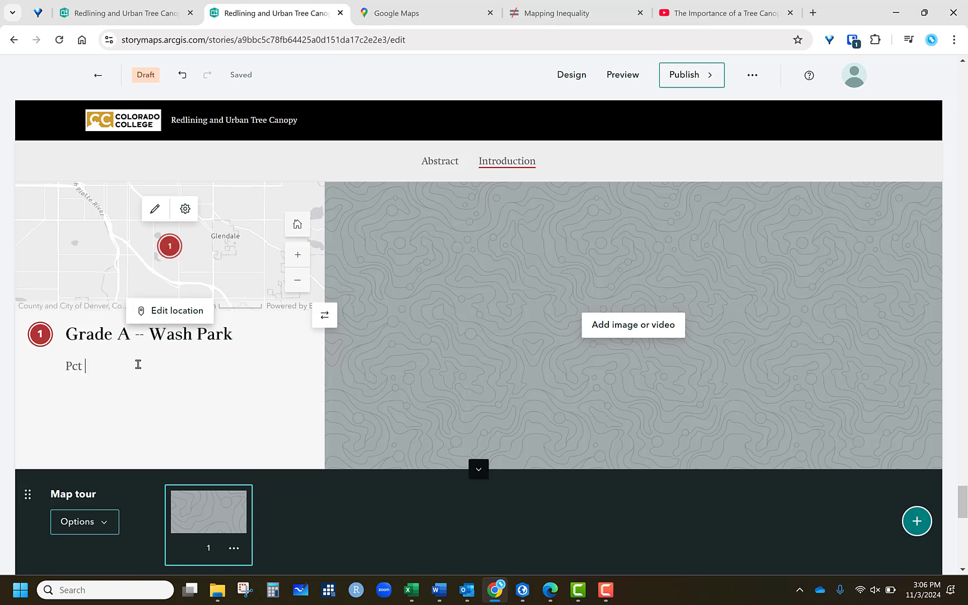
pyautogui.write('Tree Canopy -- 75%')
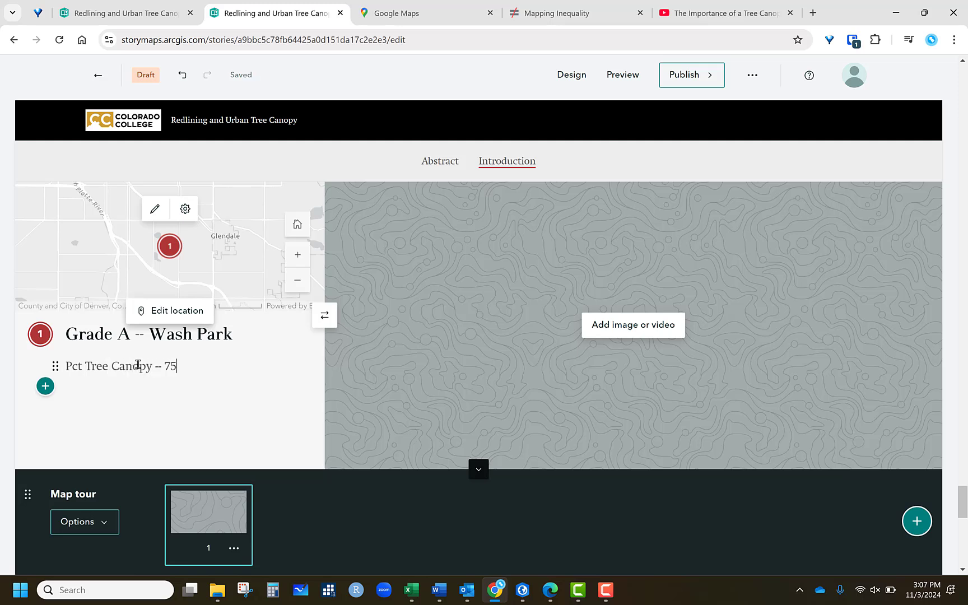
pyautogui.click(45, 386)
pyautogui.click(121, 402)
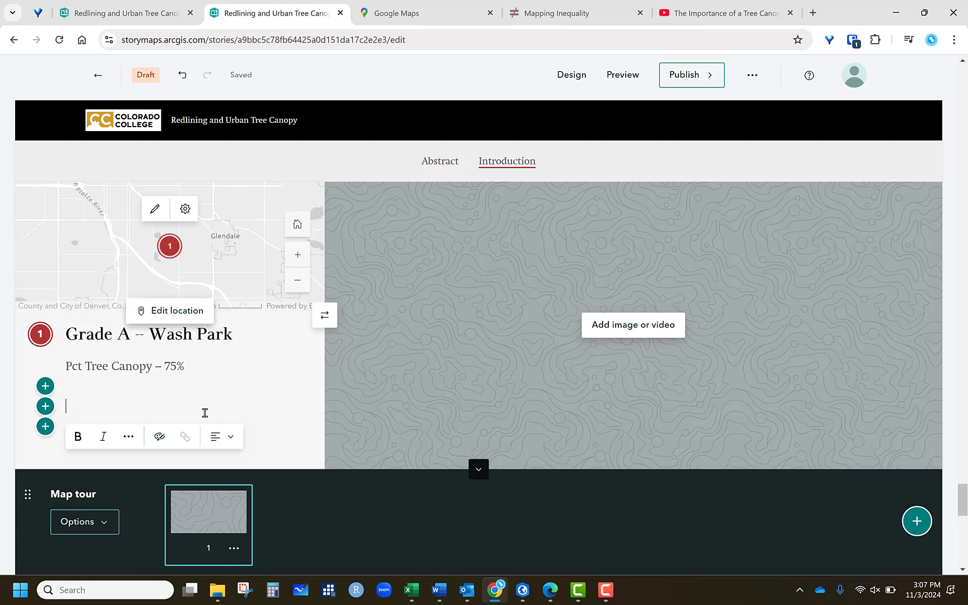
# - Upload washparksat.png from the Desktop as the first stop's image
pyautogui.click(623, 330)
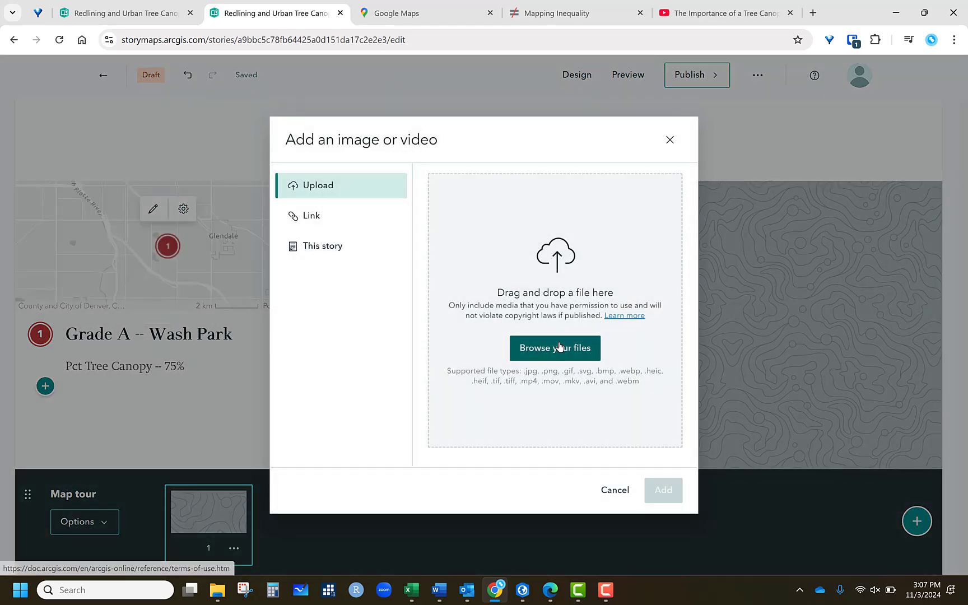
pyautogui.click(555, 349)
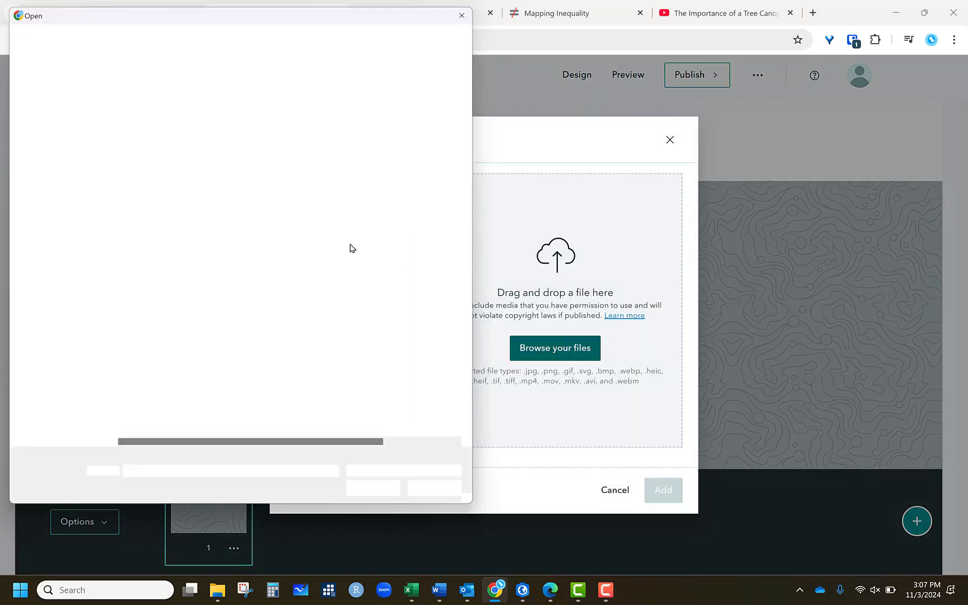
pyautogui.scroll(-4, 183, 302)
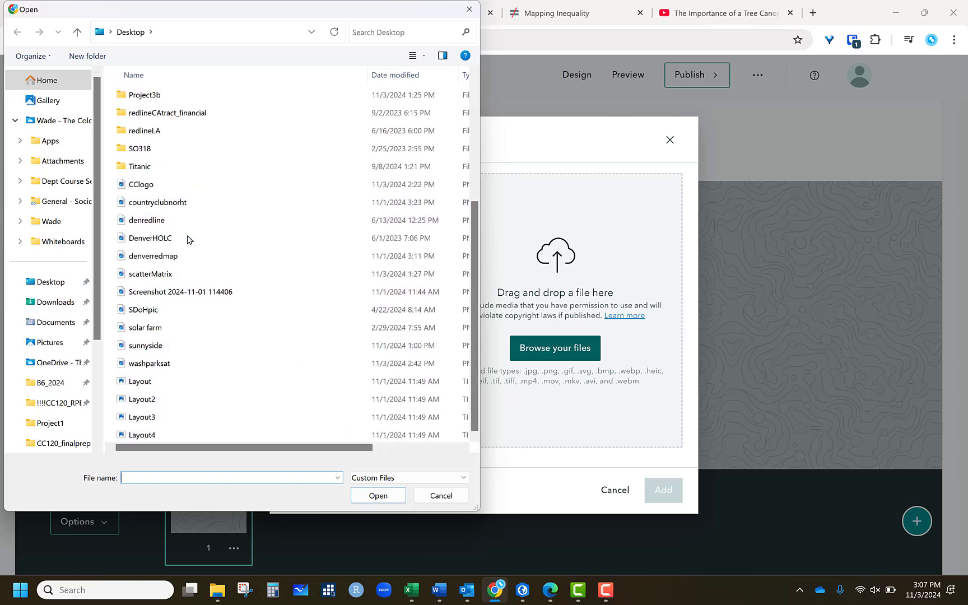
pyautogui.click(170, 364)
pyautogui.click(390, 499)
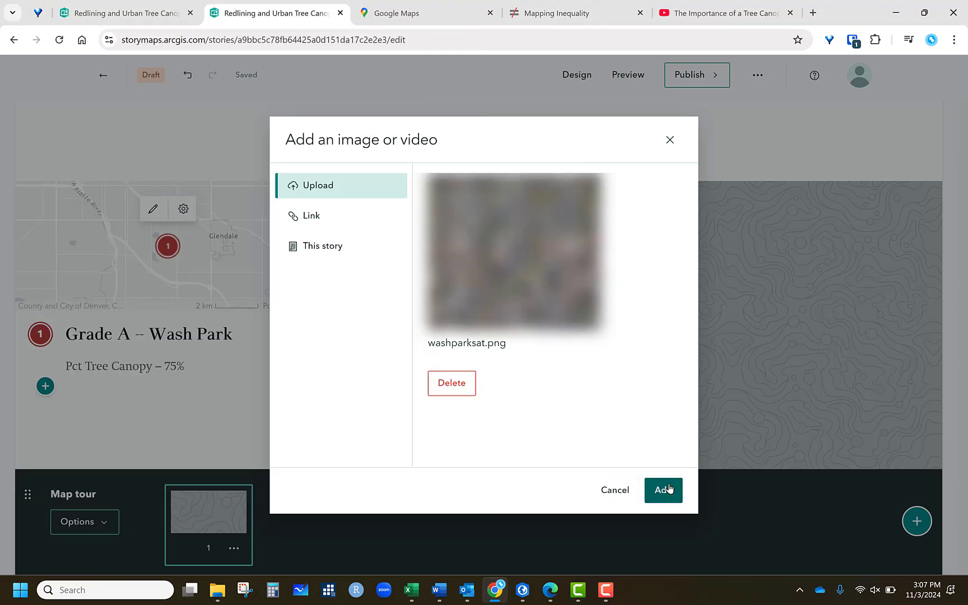
pyautogui.click(663, 490)
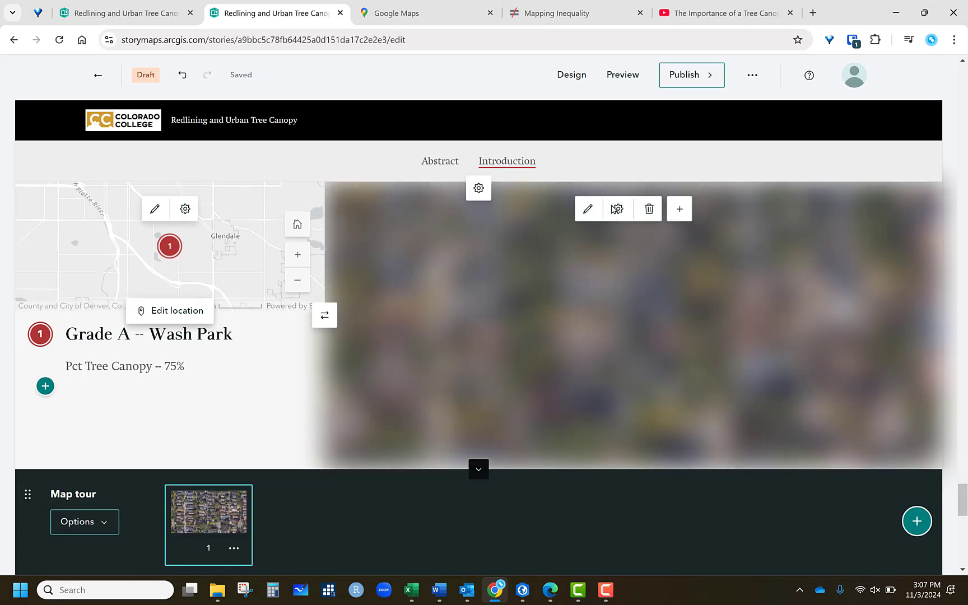
# - Switch Google Maps to satellite view with labels off and zoom into the Washington Park neighbourhood
pyautogui.click(398, 18)
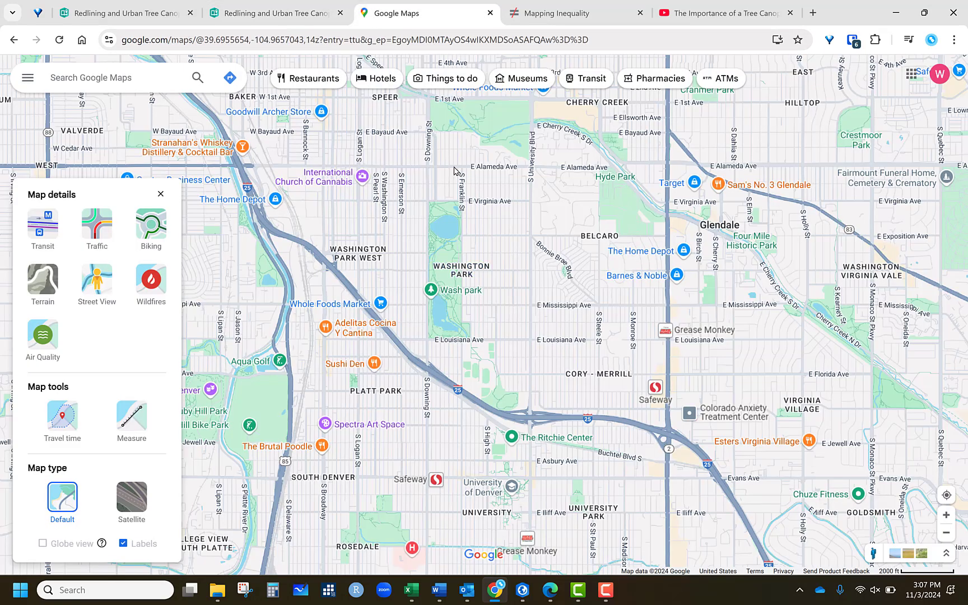
pyautogui.click(161, 191)
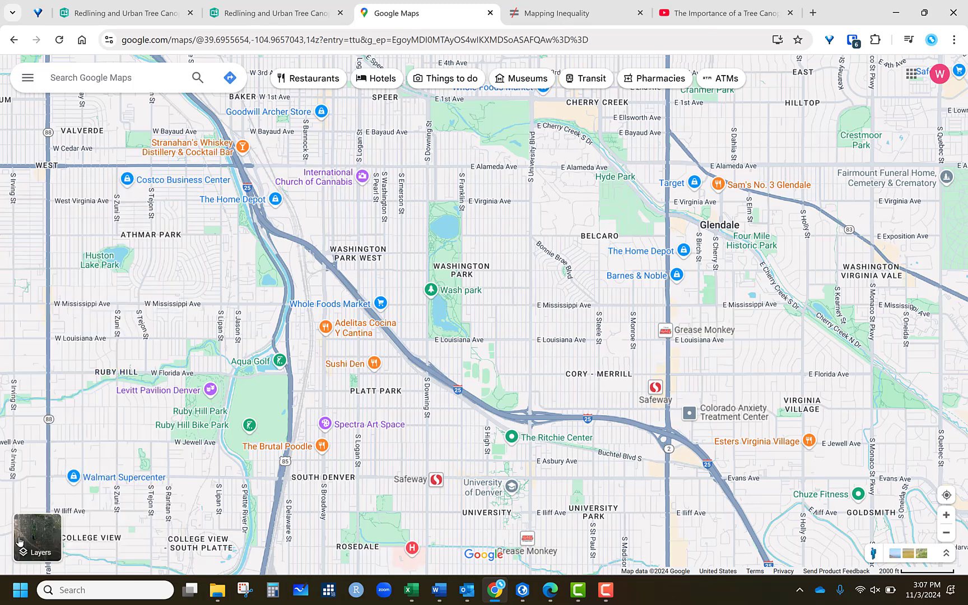
pyautogui.moveTo(33, 538)
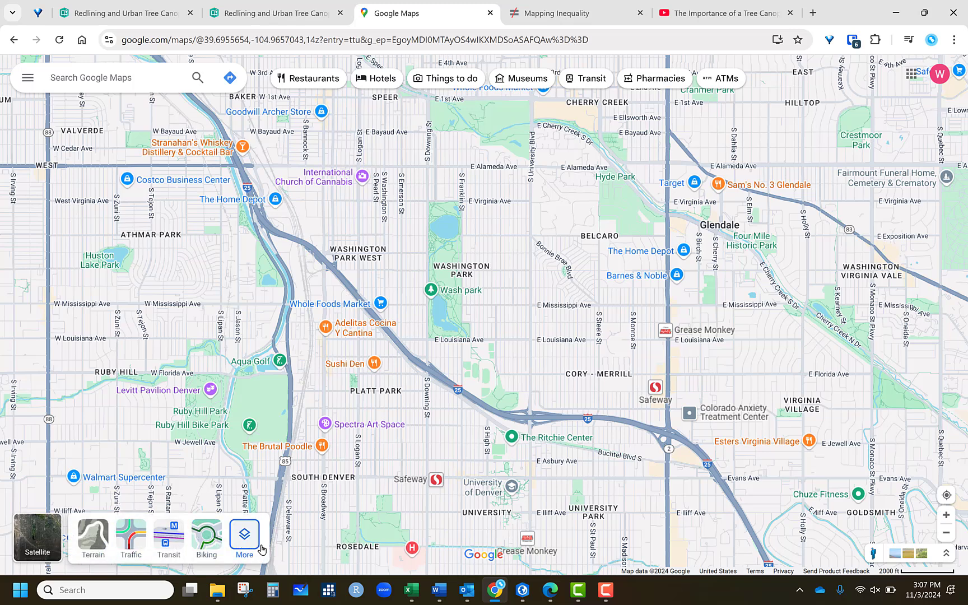
pyautogui.click(244, 535)
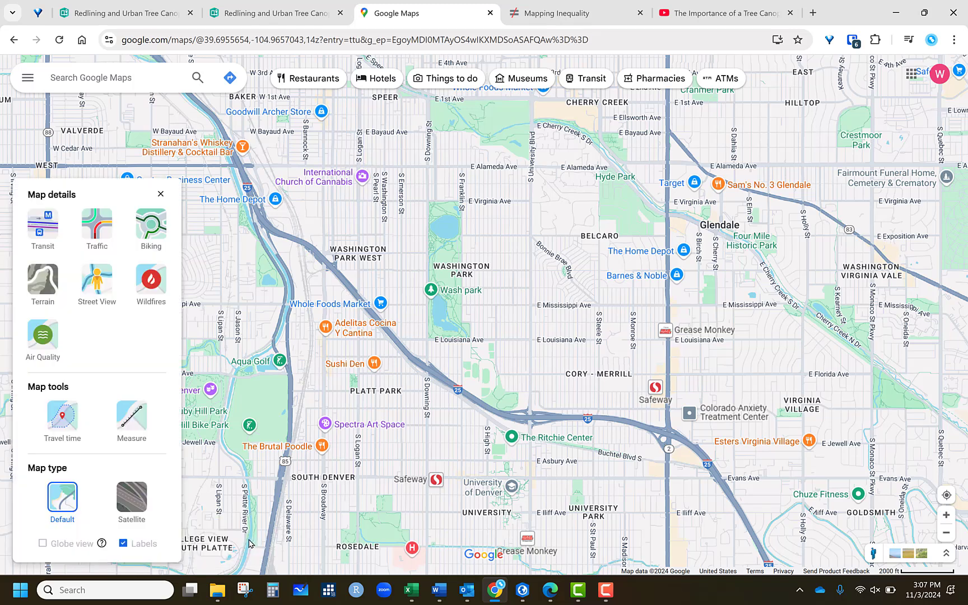
pyautogui.click(126, 505)
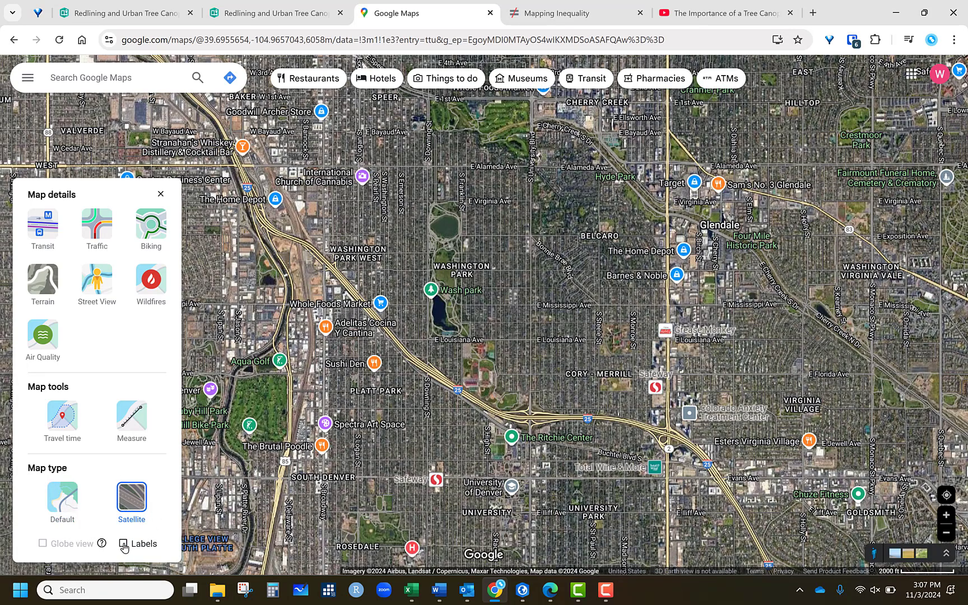
pyautogui.click(124, 545)
pyautogui.scroll(5, 512, 280)
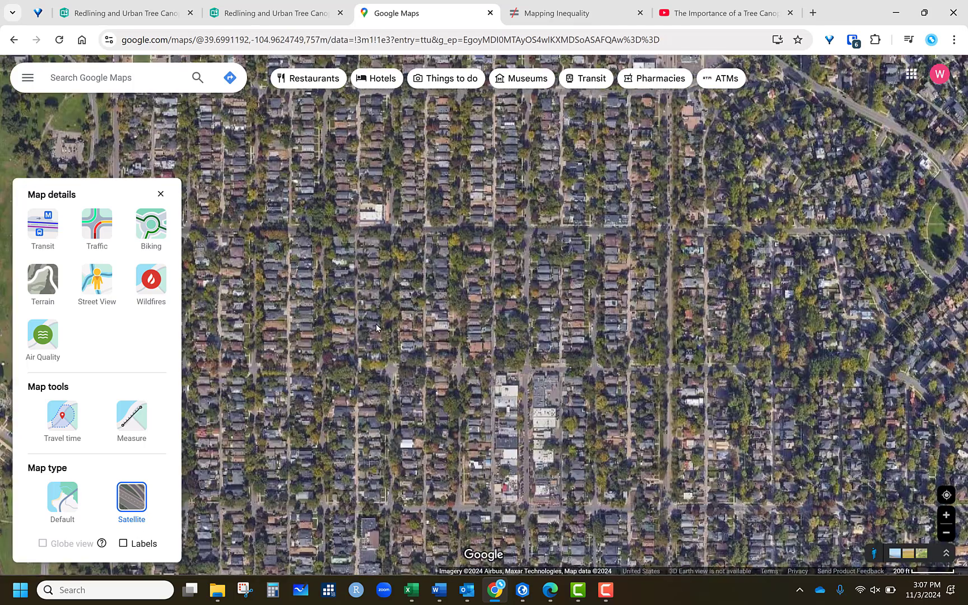
pyautogui.scroll(2, 252, 225)
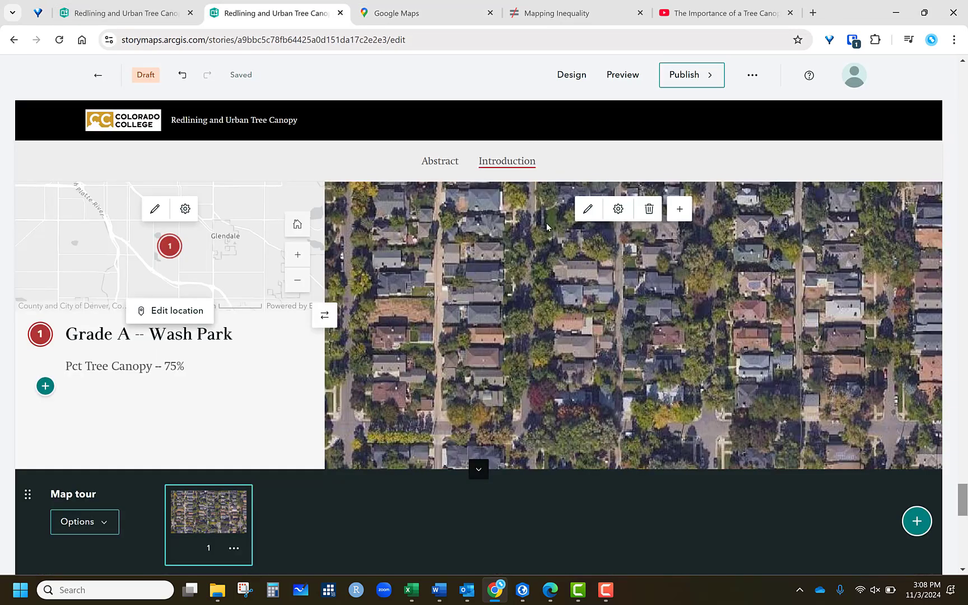
# - Add a second tour stop and place its point in central Denver near Colfax, using the current zoom level
pyautogui.click(244, 13)
pyautogui.click(917, 521)
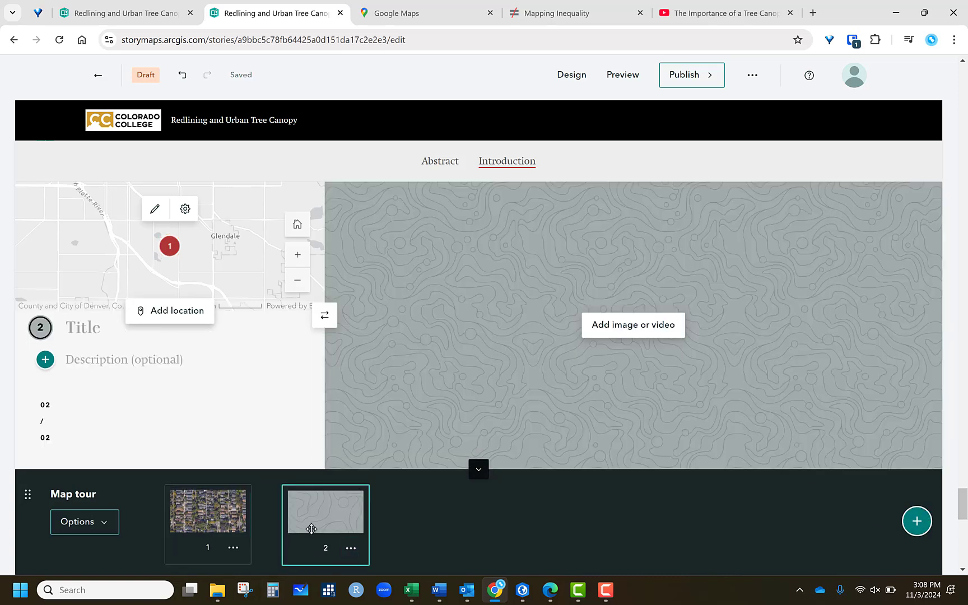
pyautogui.click(175, 311)
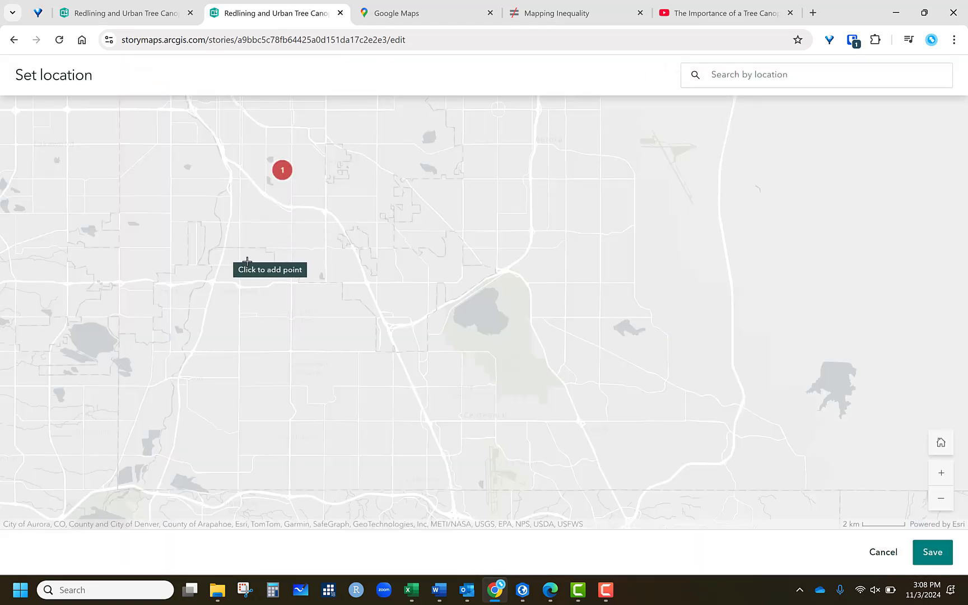
pyautogui.scroll(1, 289, 185)
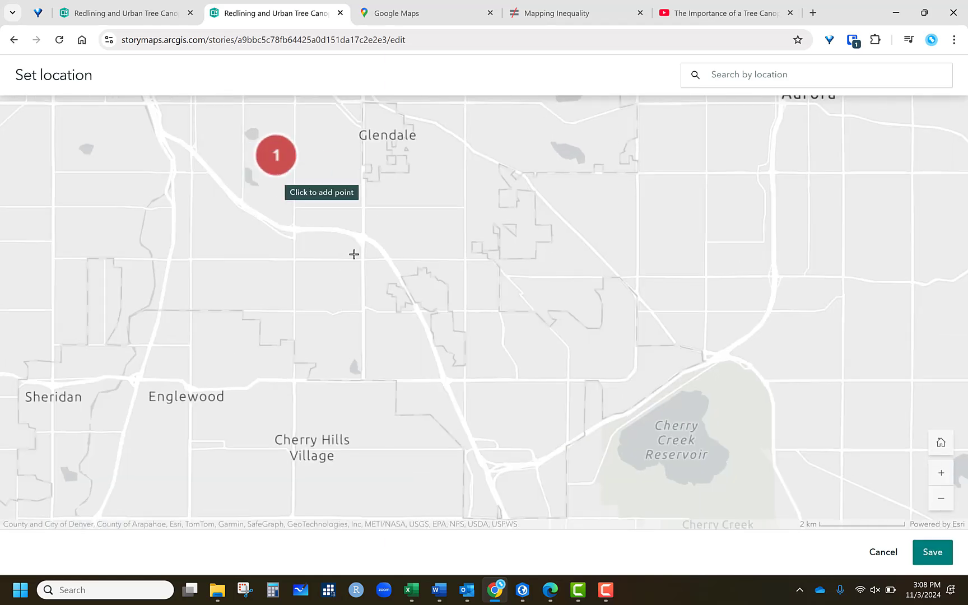
pyautogui.scroll(-2, 337, 255)
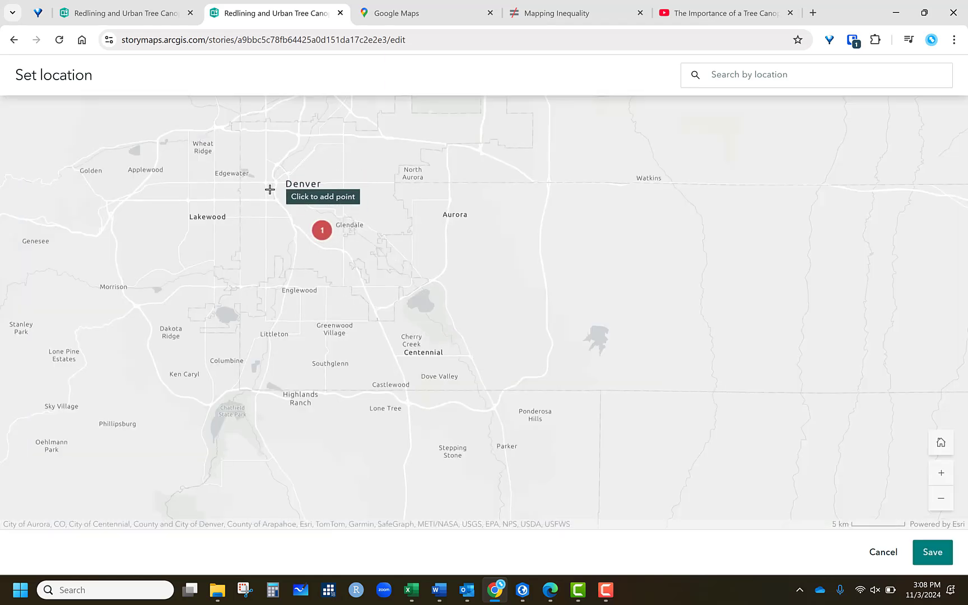
pyautogui.scroll(2, 275, 193)
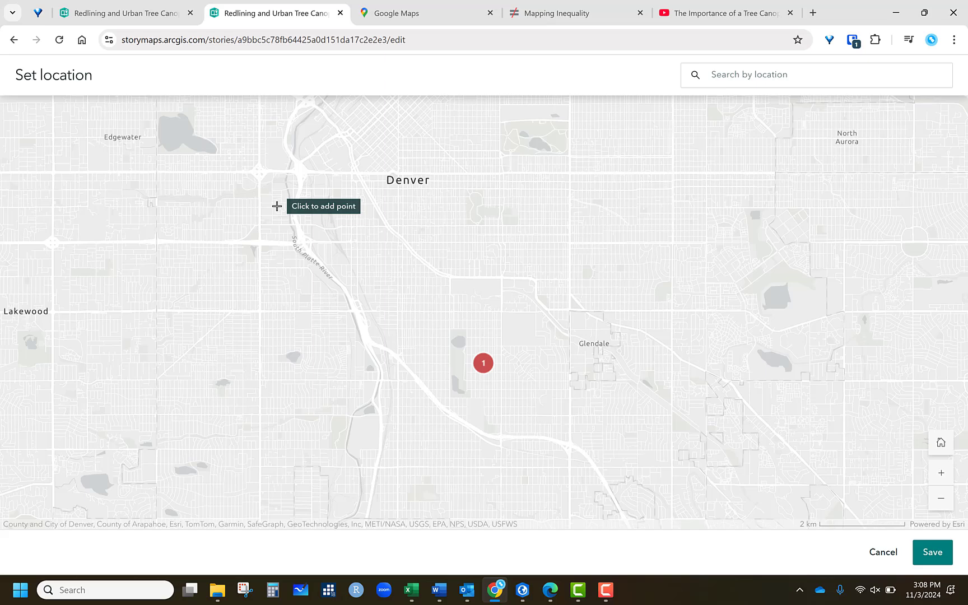
pyautogui.scroll(1, 280, 202)
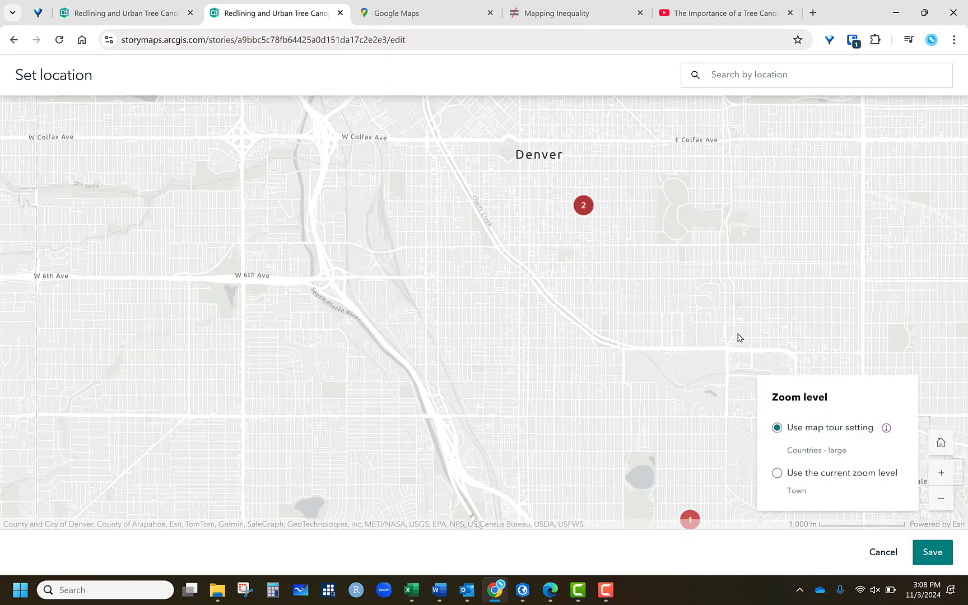
pyautogui.click(777, 473)
pyautogui.click(933, 552)
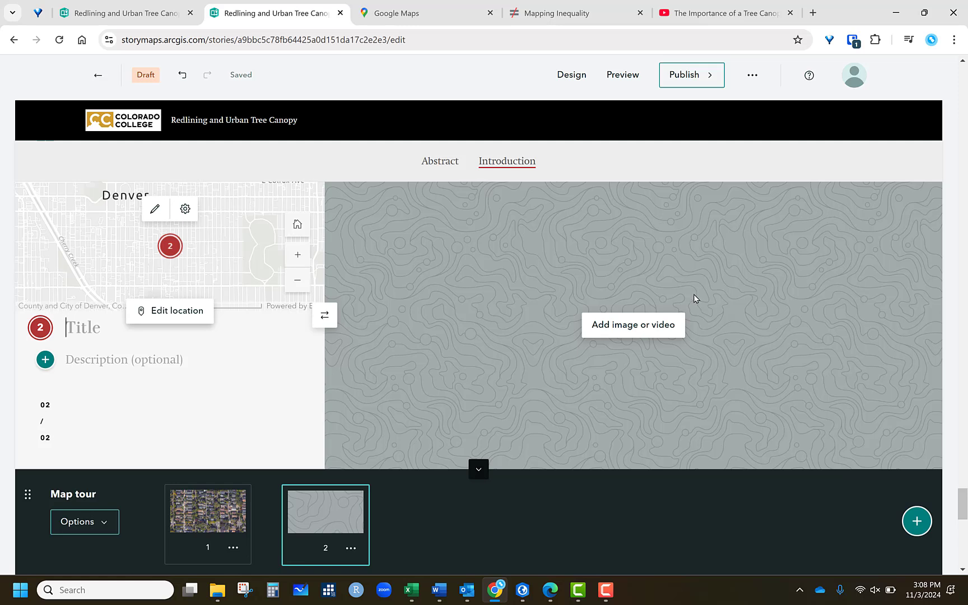
# - Add an Embed block below the map tour
pyautogui.scroll(-3, 965, 289)
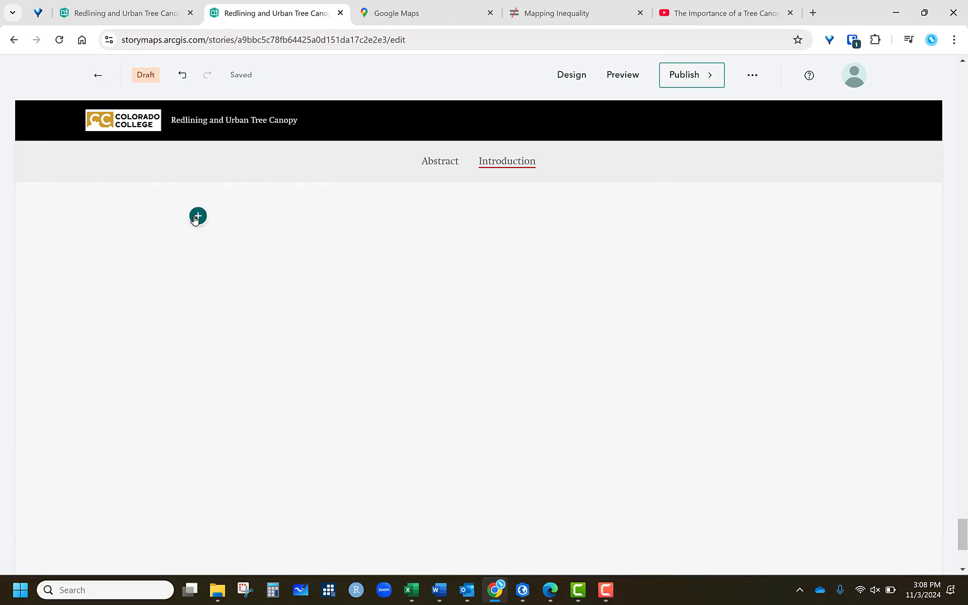
pyautogui.click(197, 217)
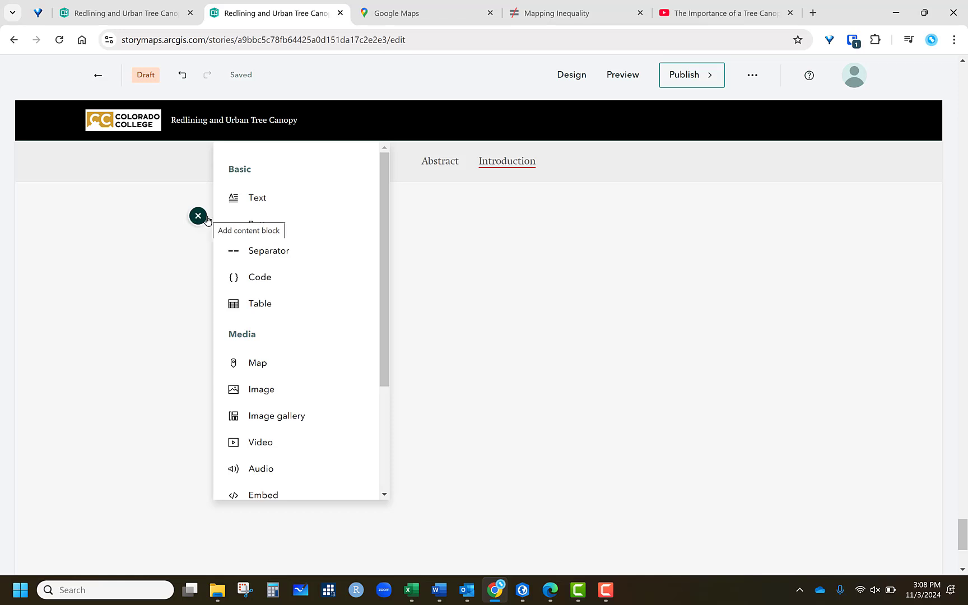
pyautogui.click(266, 496)
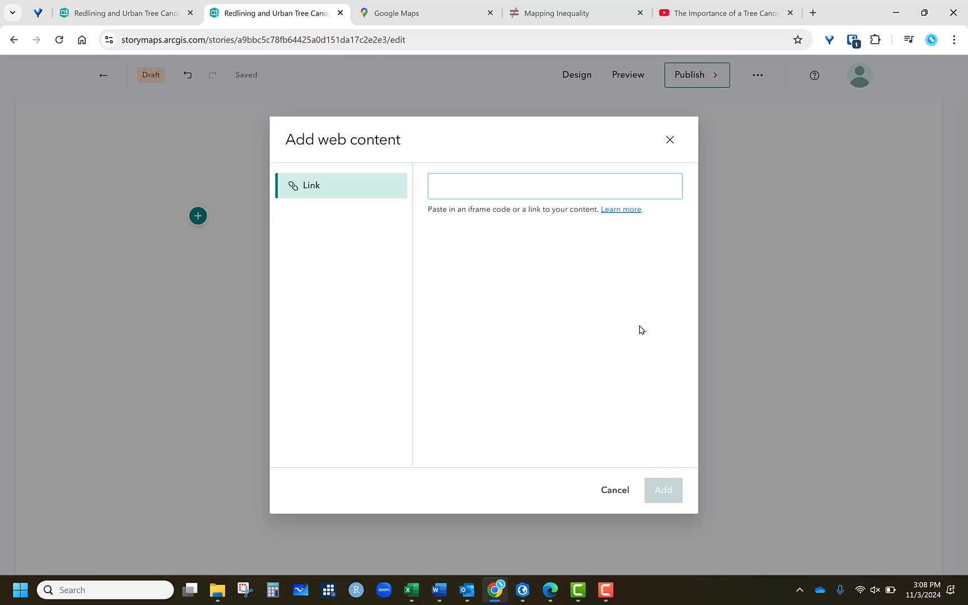
# - Open Street View on S High St in Google Maps and copy its embed map HTML
pyautogui.click(420, 15)
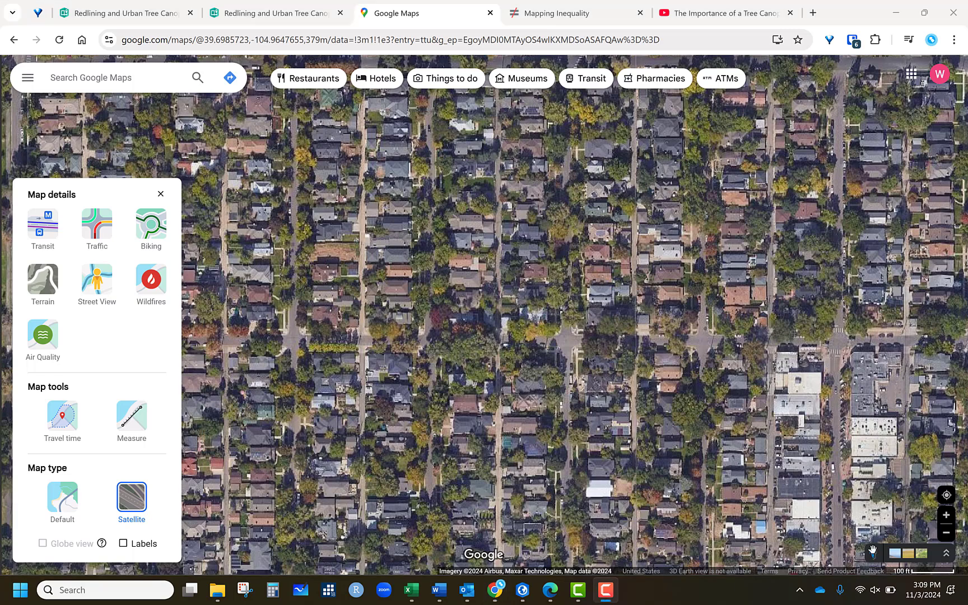
pyautogui.moveTo(874, 554); pyautogui.dragTo(427, 314)
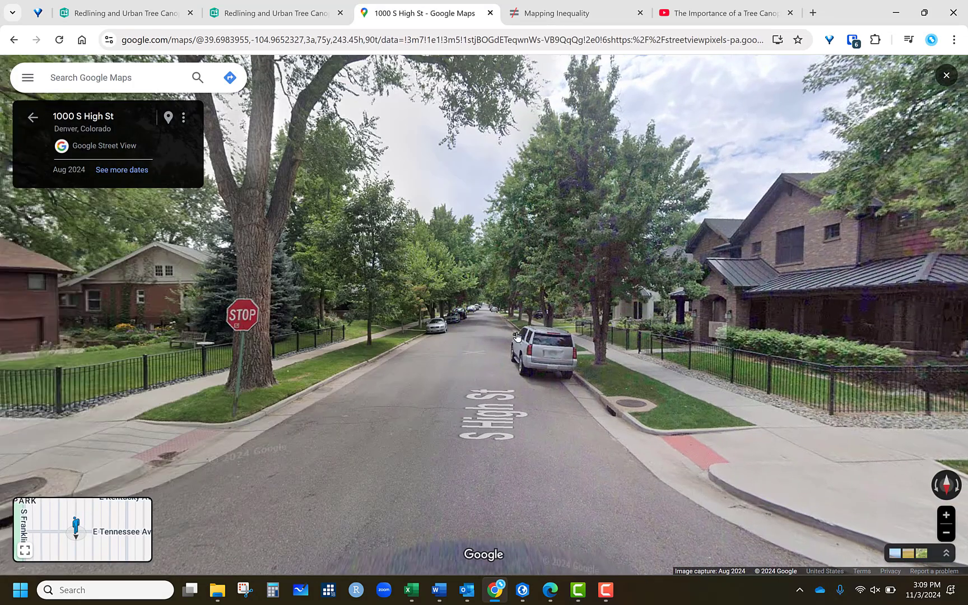
pyautogui.click(453, 363)
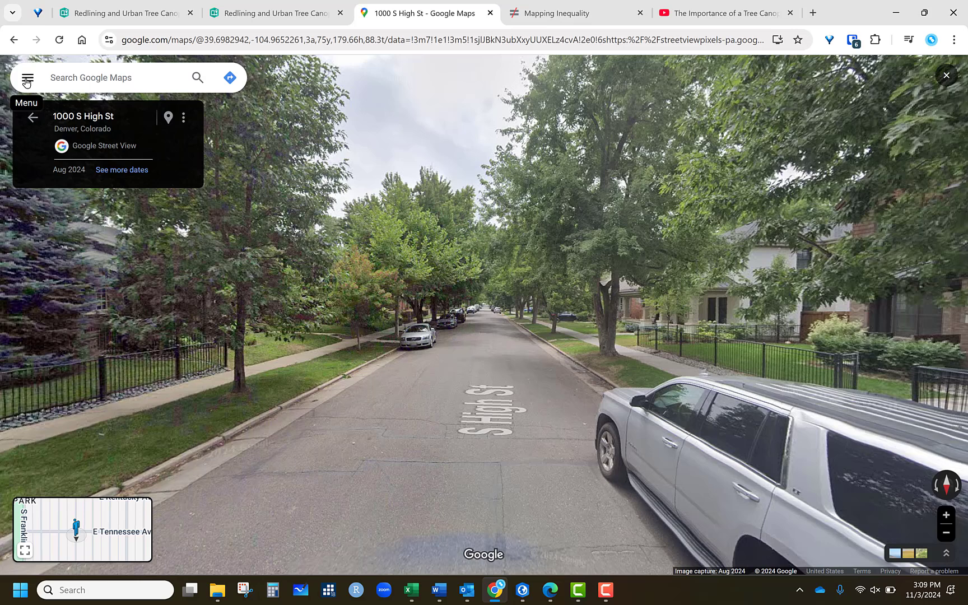
pyautogui.click(26, 83)
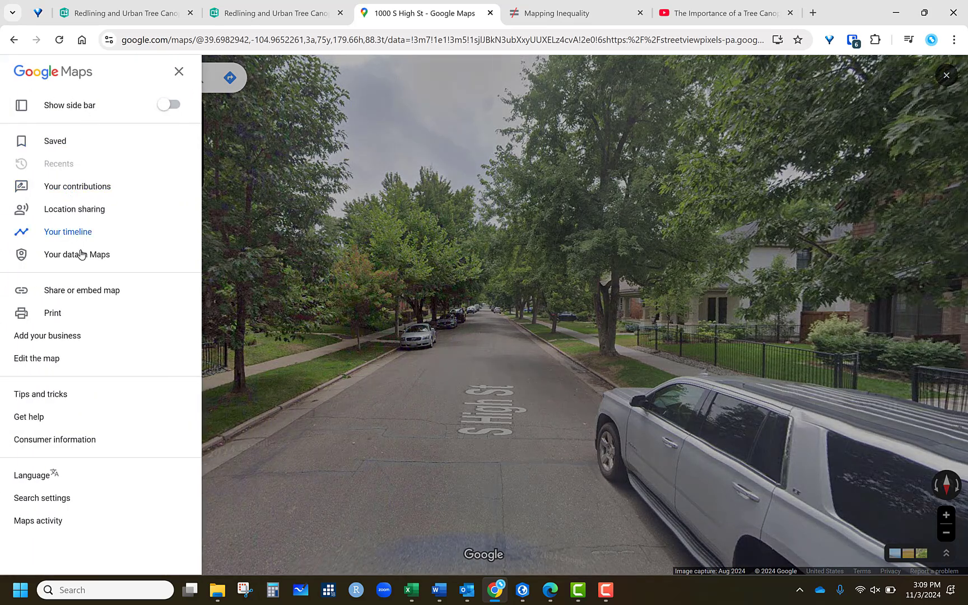
pyautogui.click(89, 292)
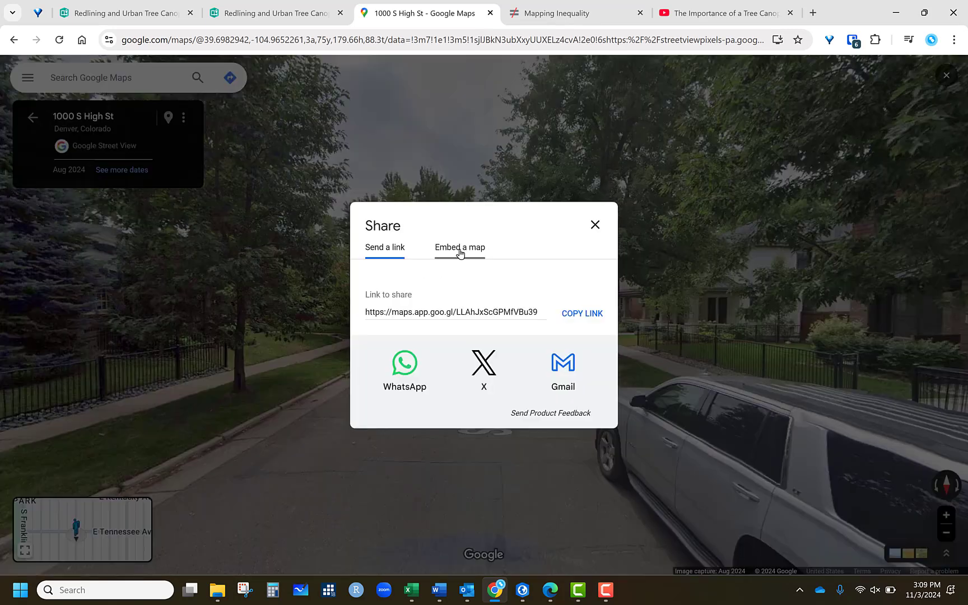
pyautogui.click(460, 252)
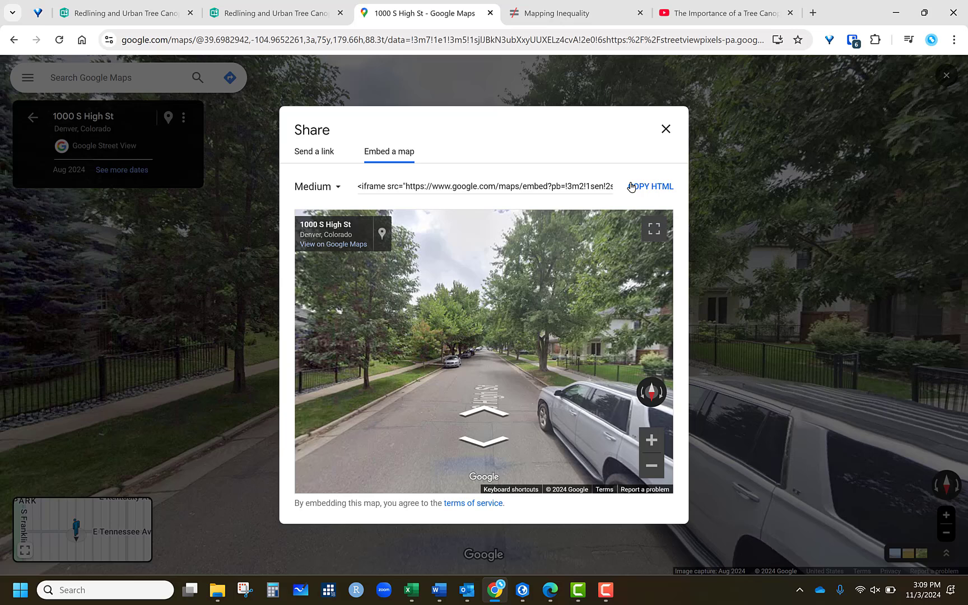
pyautogui.click(646, 189)
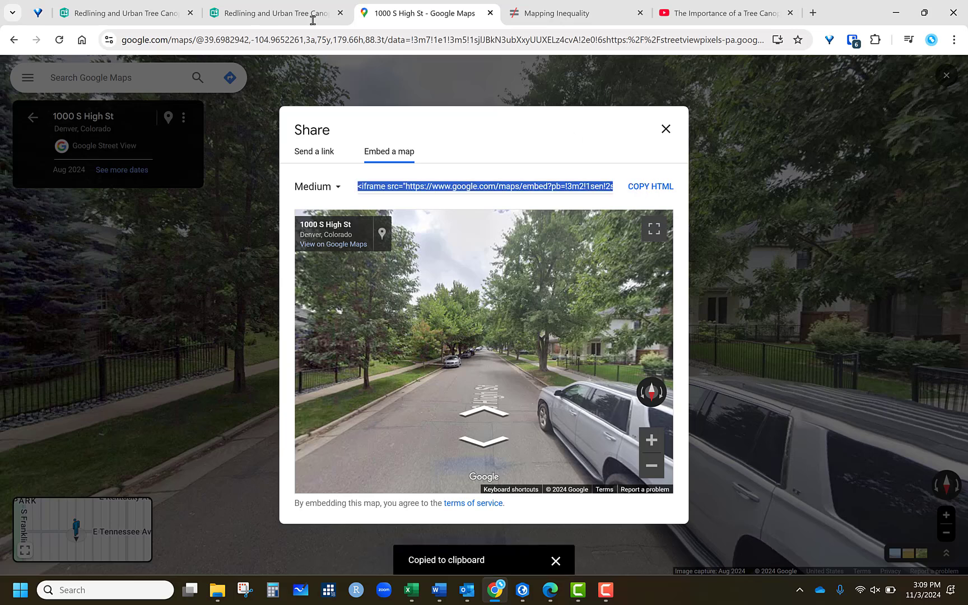
# - Paste the Street View iframe code into the web content link field and add it to the story
pyautogui.click(252, 17)
pyautogui.click(457, 182)
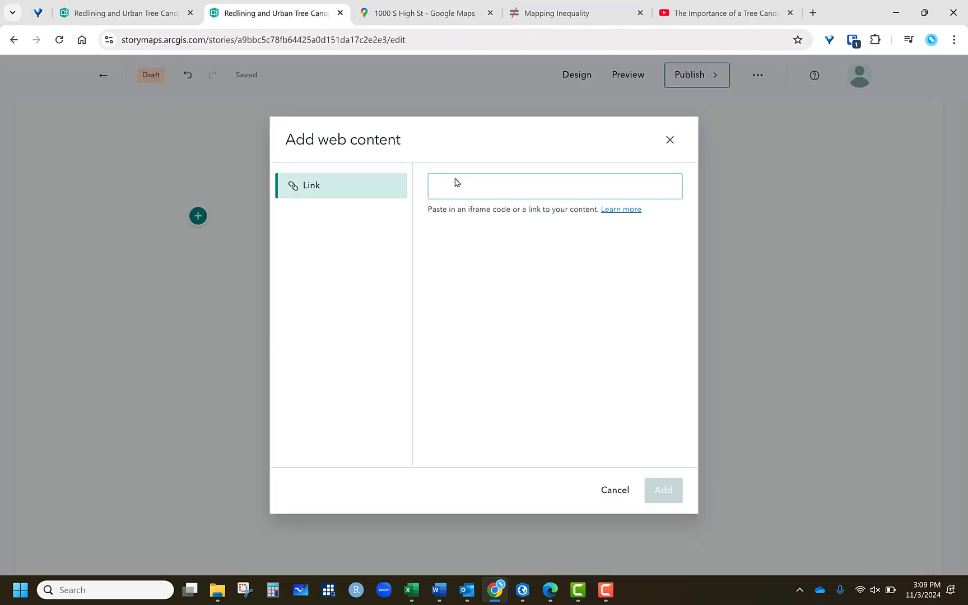
pyautogui.rightClick(458, 183)
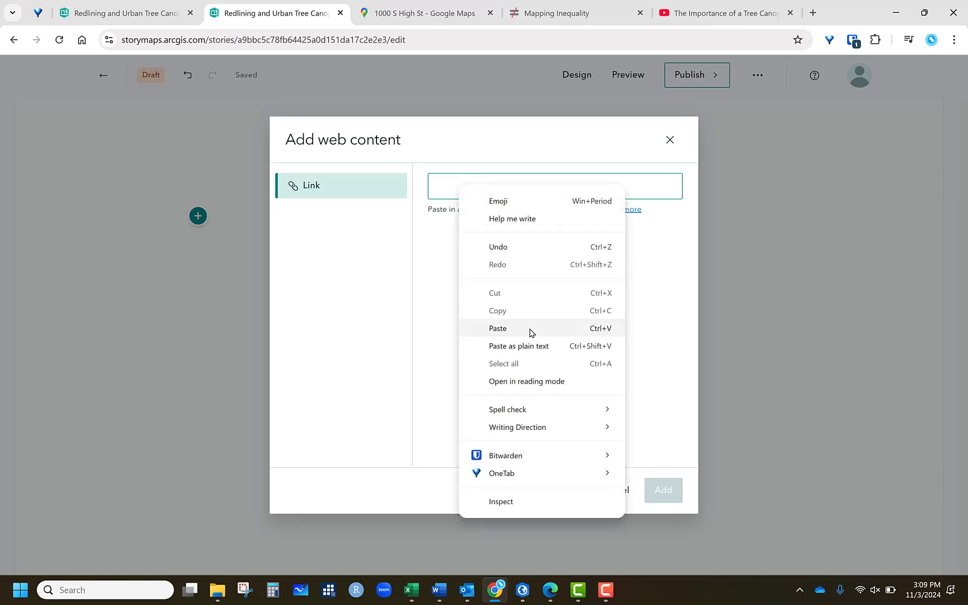
pyautogui.click(497, 328)
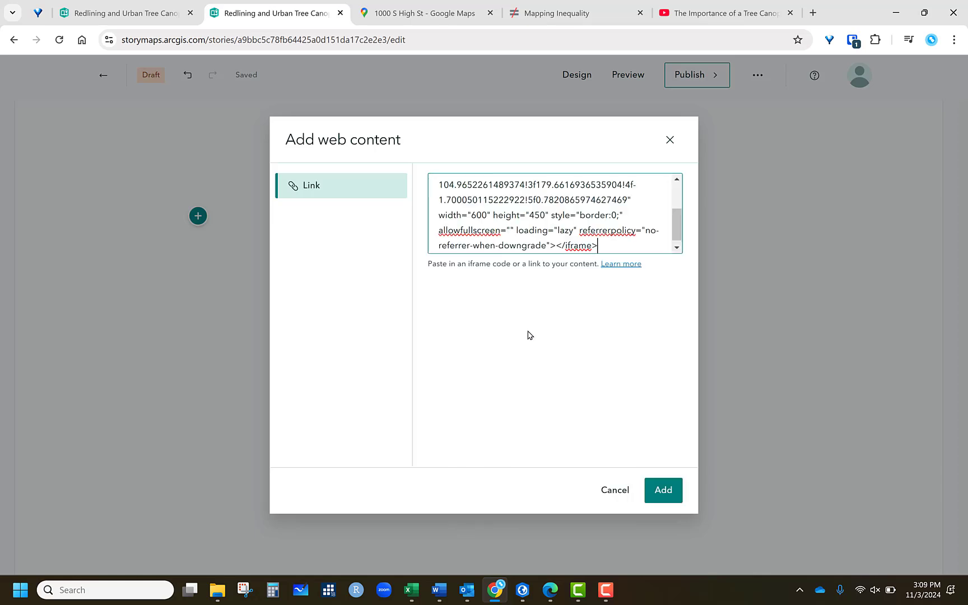
pyautogui.click(662, 489)
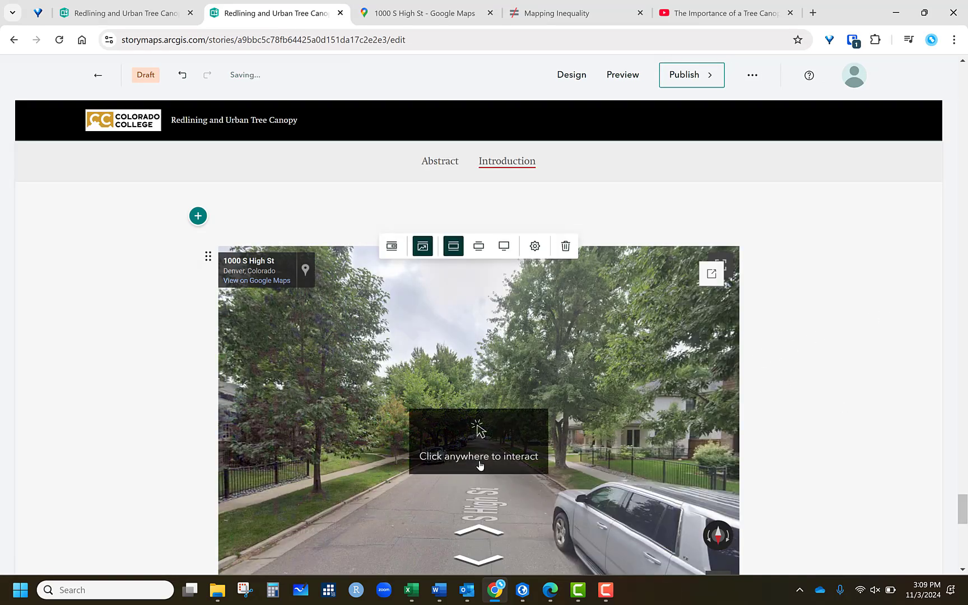
# - Interact with the embedded Street View, moving along S High St and turning the view
pyautogui.click(484, 467)
pyautogui.scroll(-1, 486, 471)
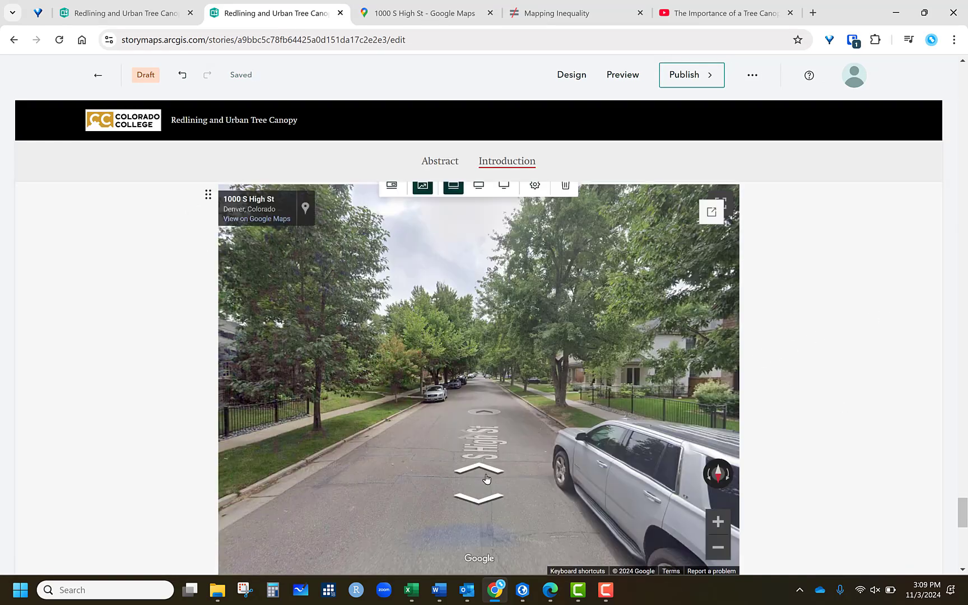
pyautogui.click(493, 434)
pyautogui.click(482, 410)
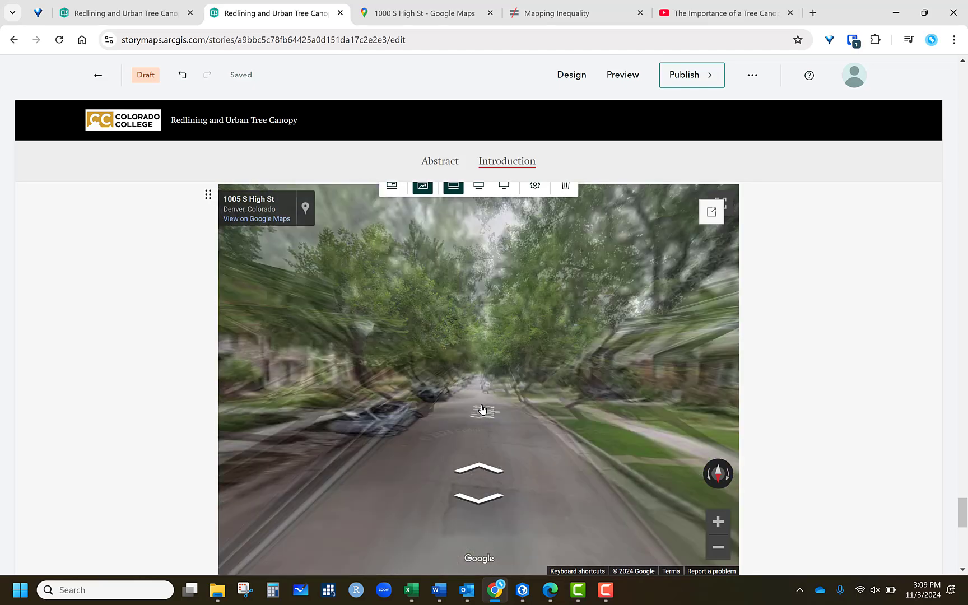
pyautogui.moveTo(495, 399); pyautogui.dragTo(734, 375)
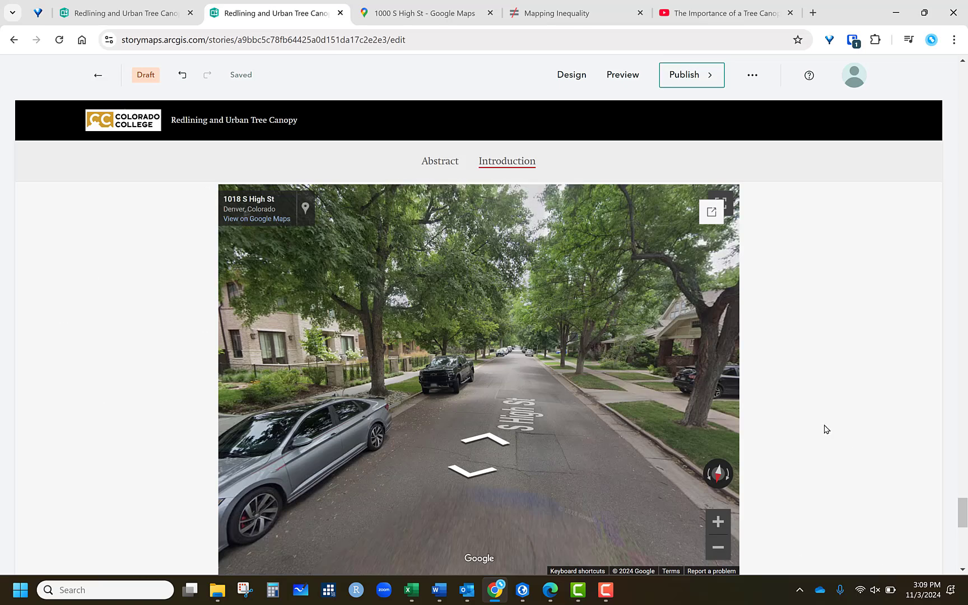
pyautogui.scroll(20, 892, 449)
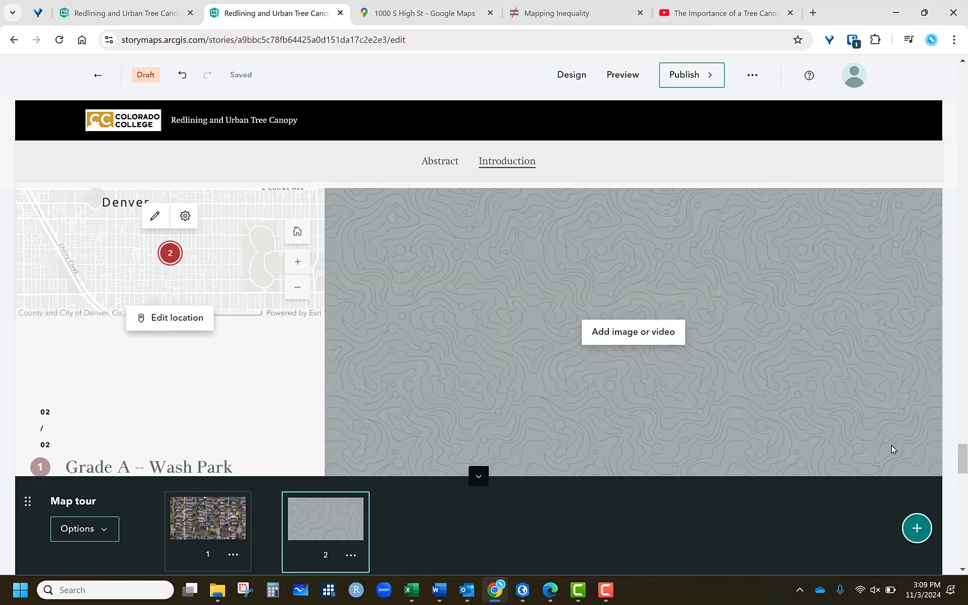
pyautogui.scroll(20, 892, 450)
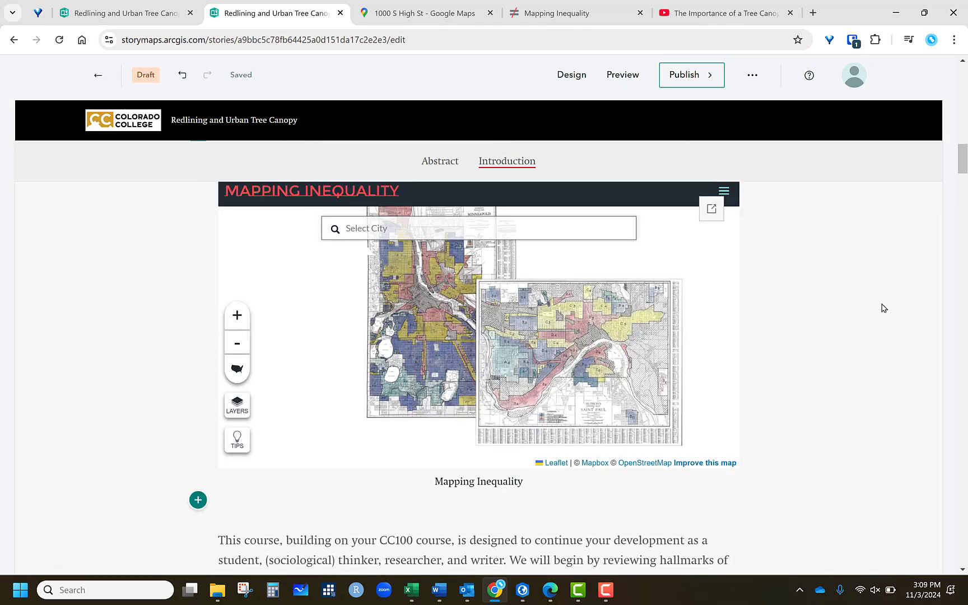
pyautogui.scroll(-15, 858, 322)
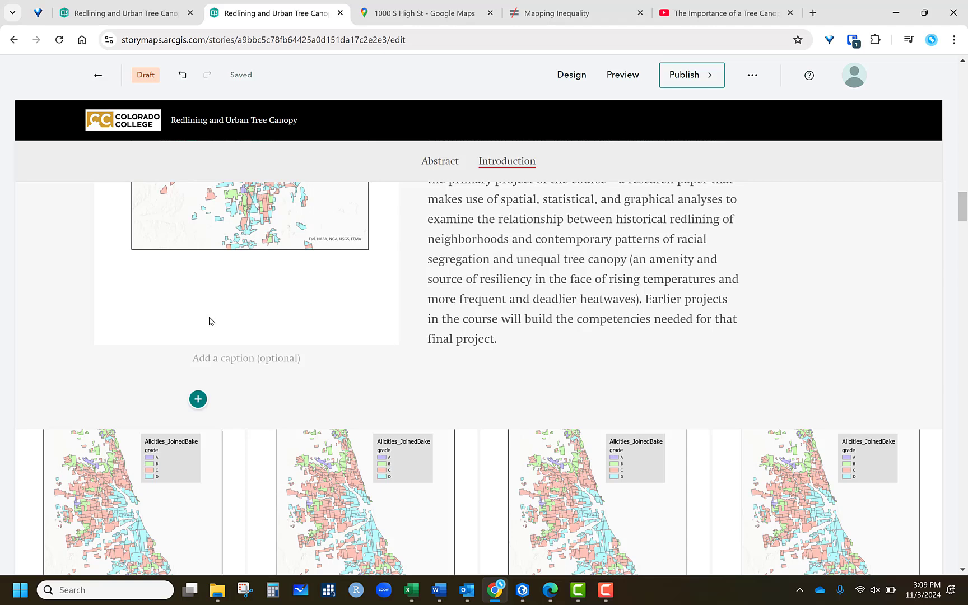
pyautogui.scroll(-8, 556, 434)
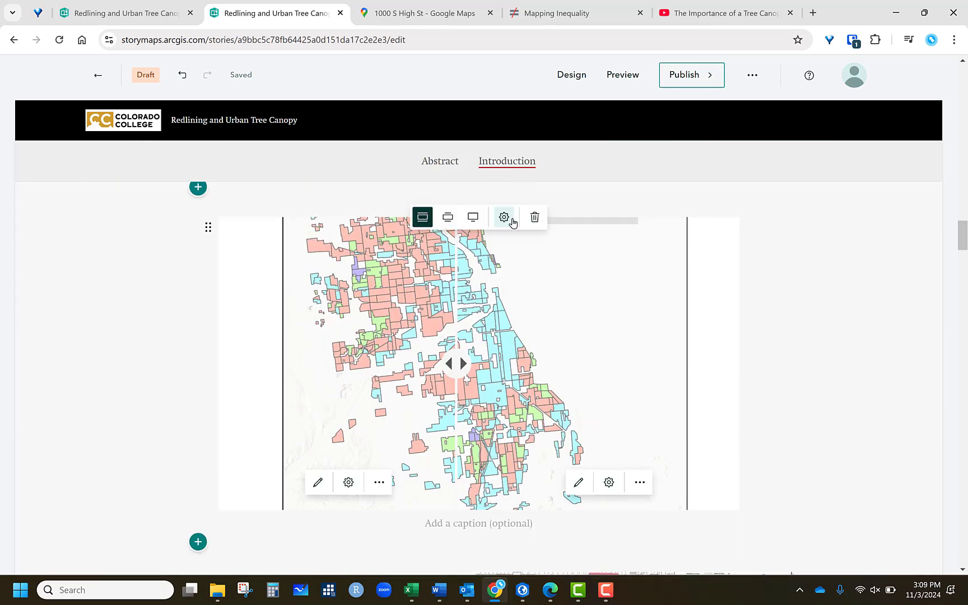
# - Publish the story with sharing set to Everyone (Public)
pyautogui.scroll(6, 653, 398)
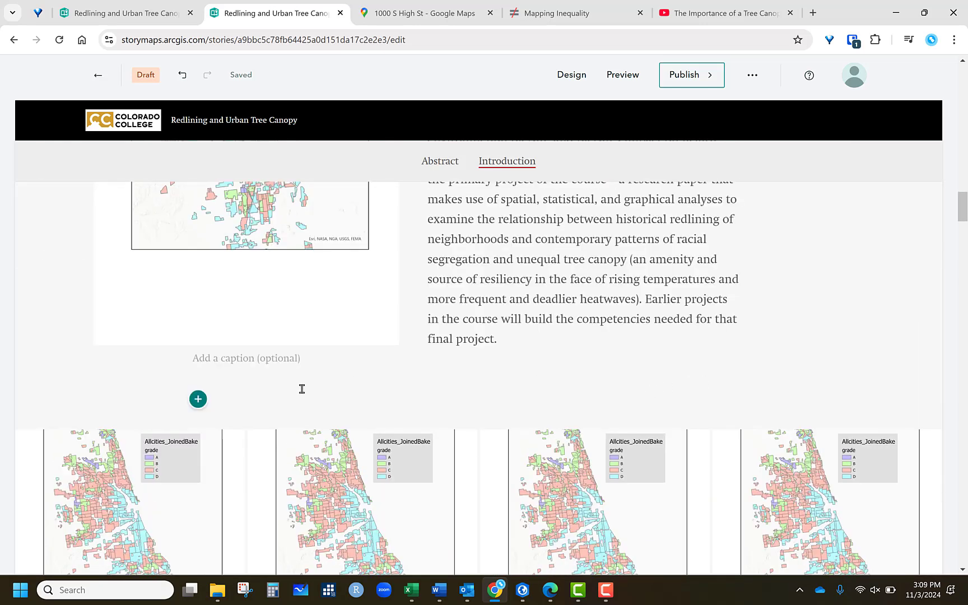
pyautogui.scroll(5, 884, 336)
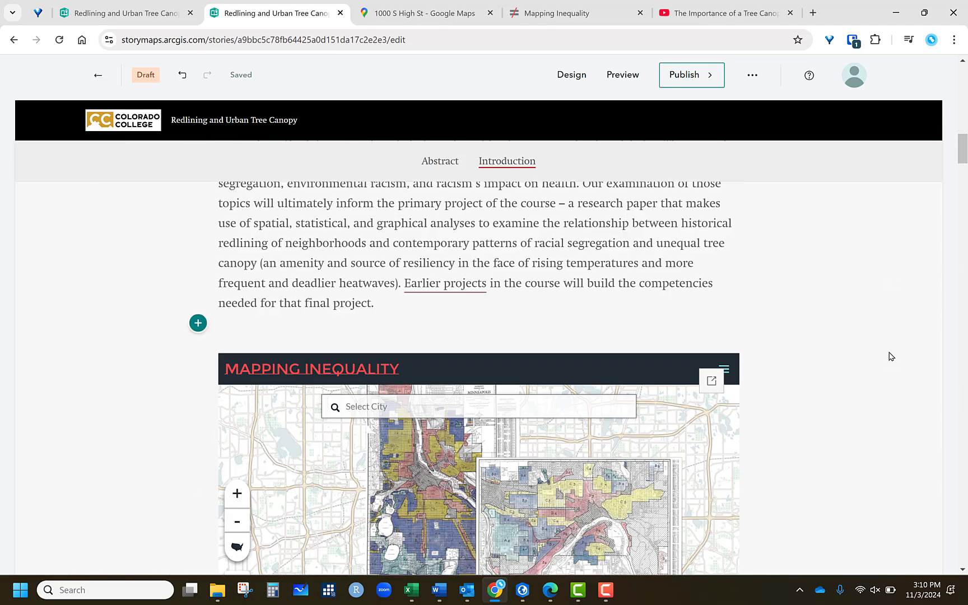
pyautogui.scroll(10, 891, 356)
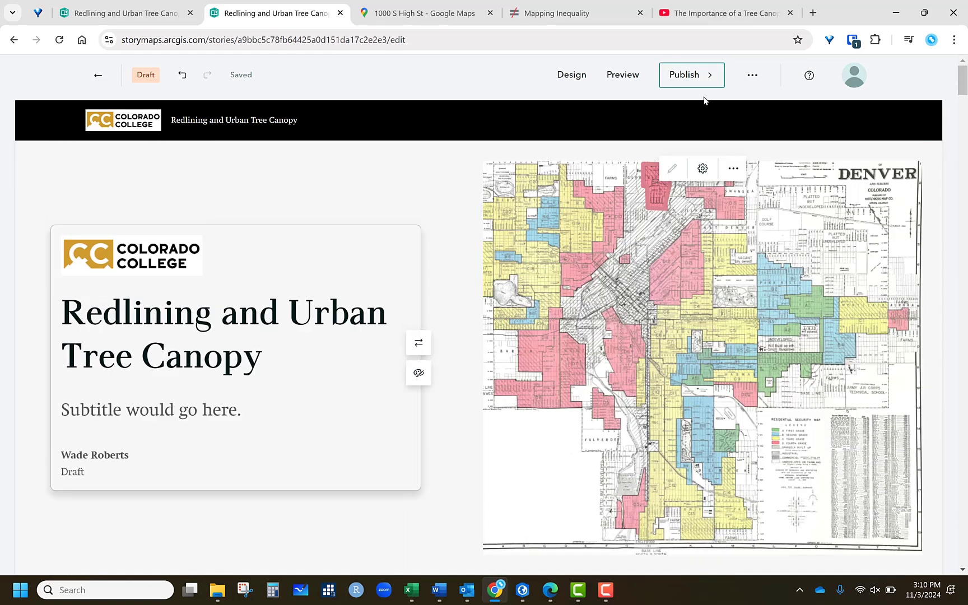
pyautogui.click(697, 74)
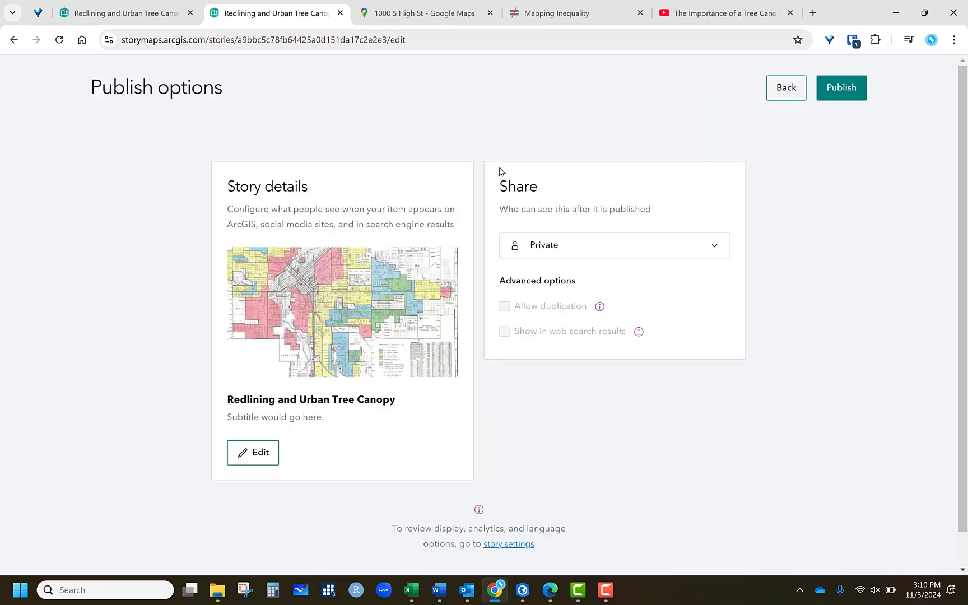
pyautogui.click(581, 248)
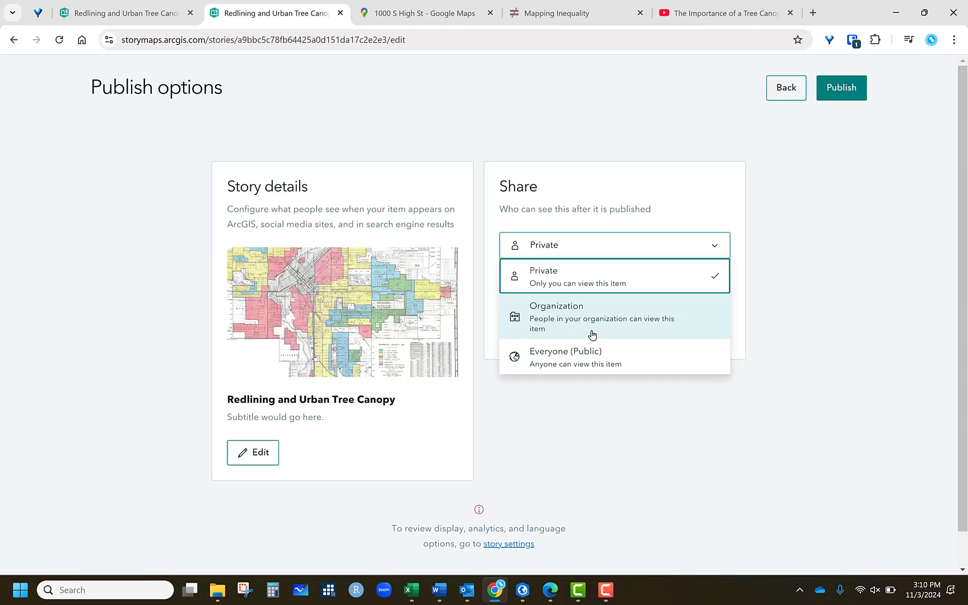
pyautogui.click(597, 366)
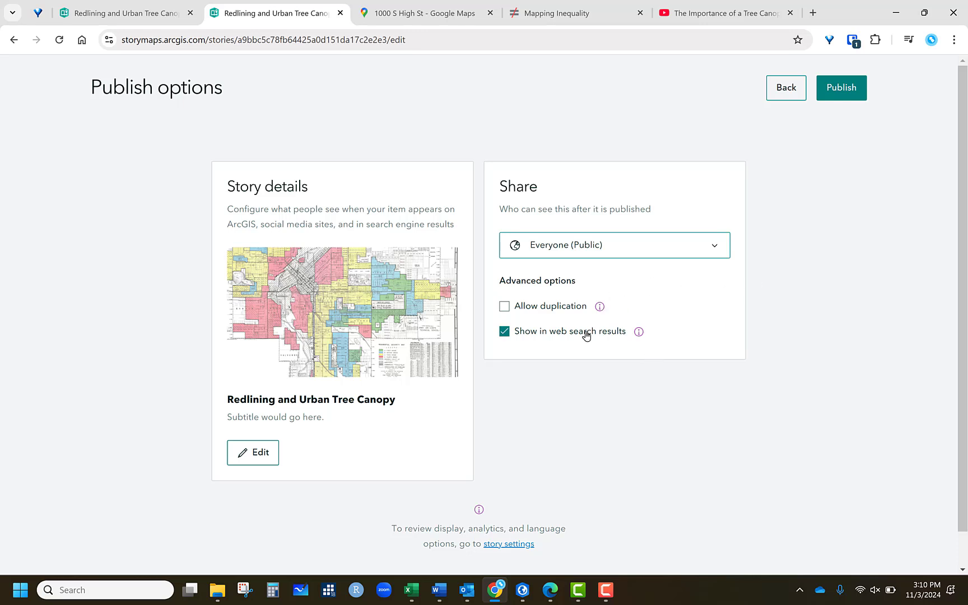
pyautogui.click(836, 88)
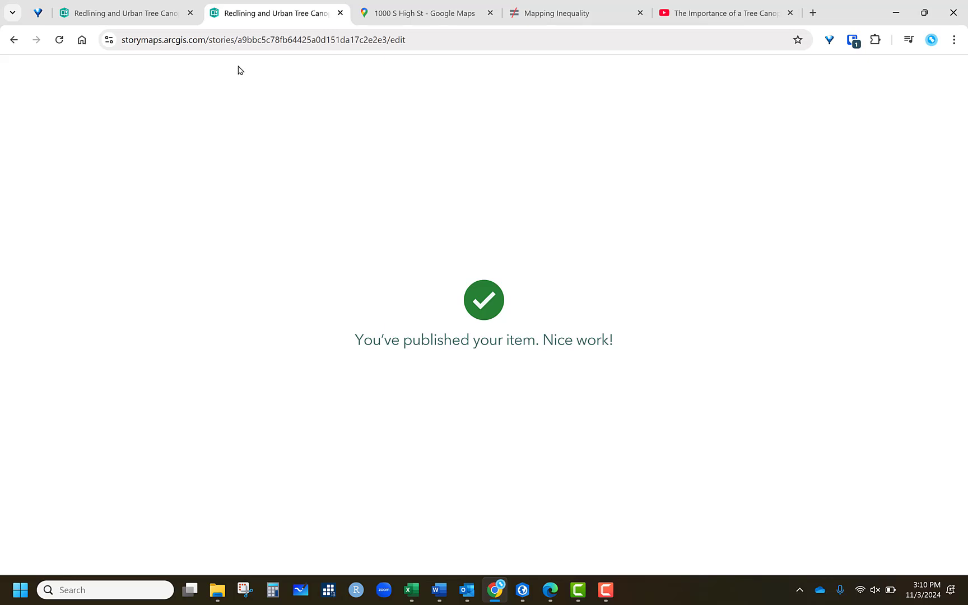
# - Copy the published story's web address
pyautogui.click(337, 40)
pyautogui.rightClick(338, 41)
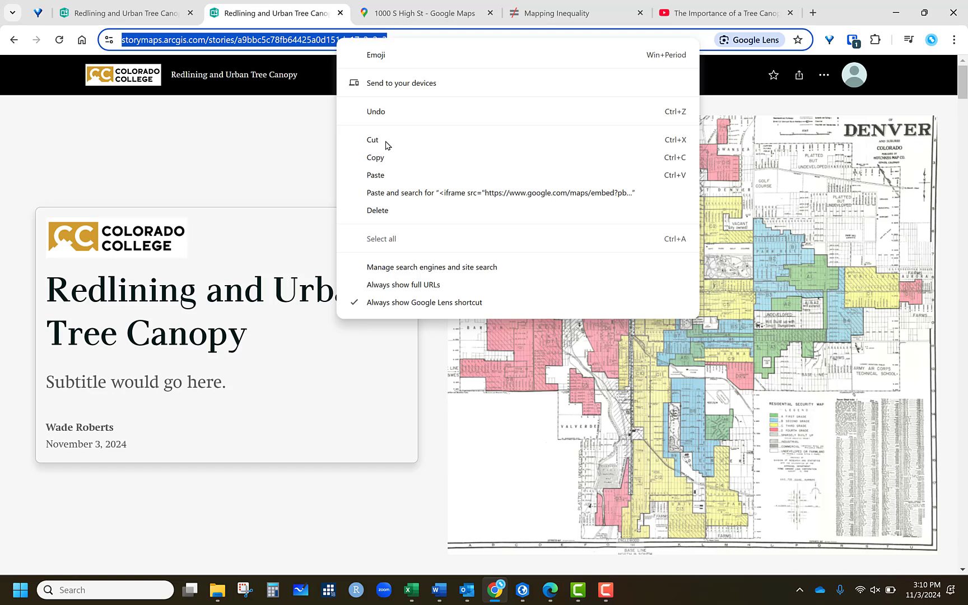
pyautogui.click(382, 156)
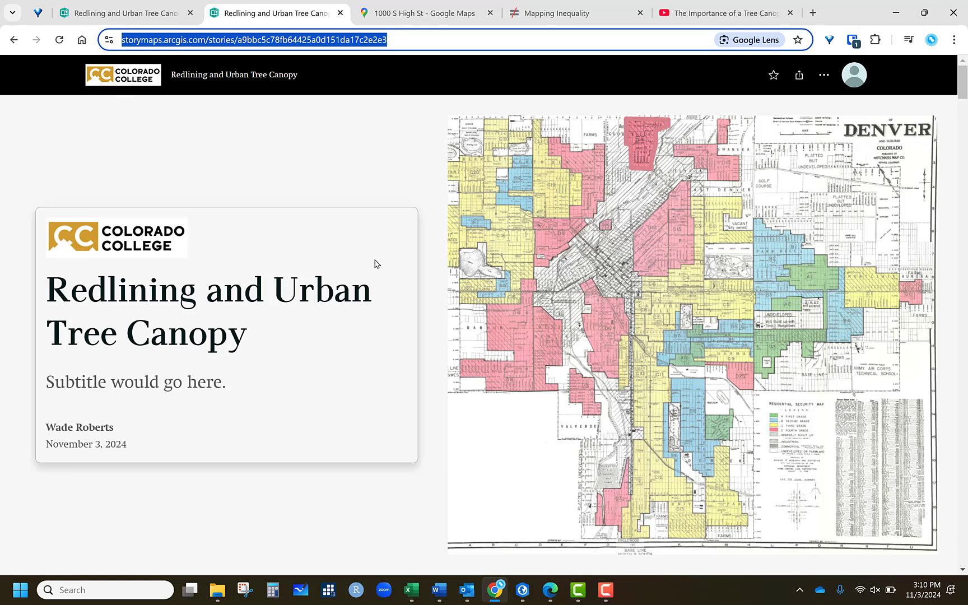
# - Jump between the Abstract and Introduction sections using the published story's navigation
pyautogui.scroll(-3, 285, 357)
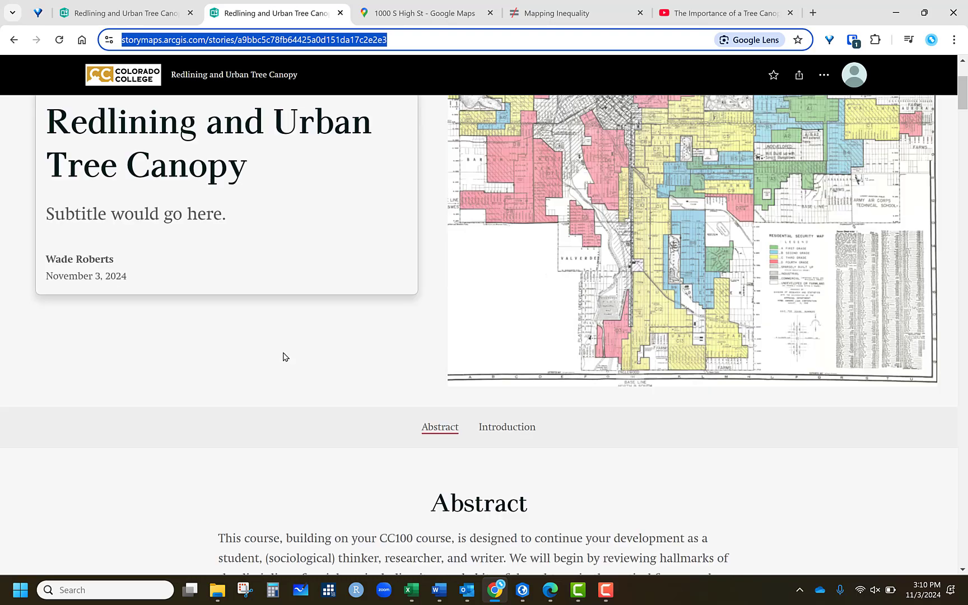
pyautogui.scroll(-5, 412, 355)
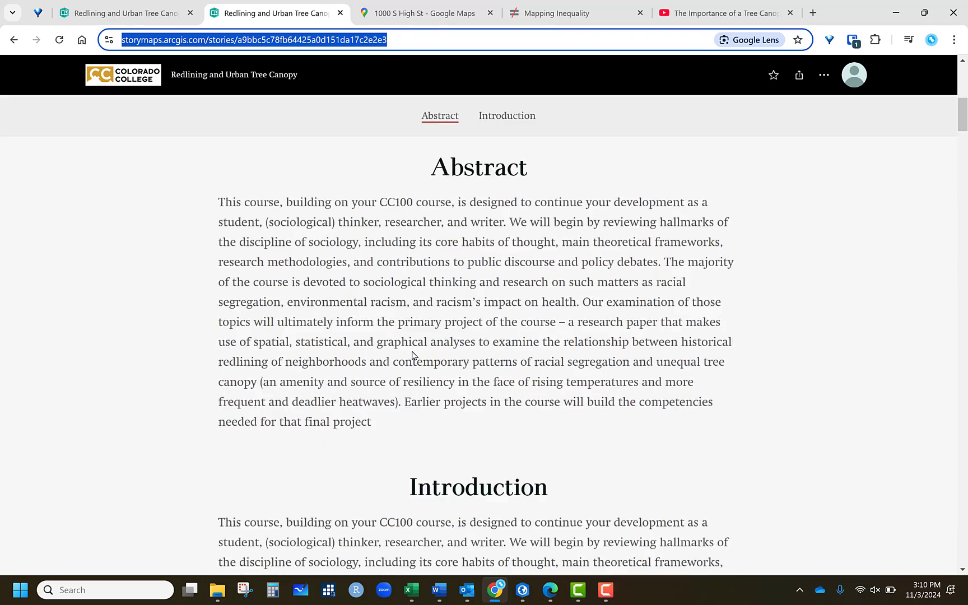
pyautogui.click(507, 115)
pyautogui.click(440, 115)
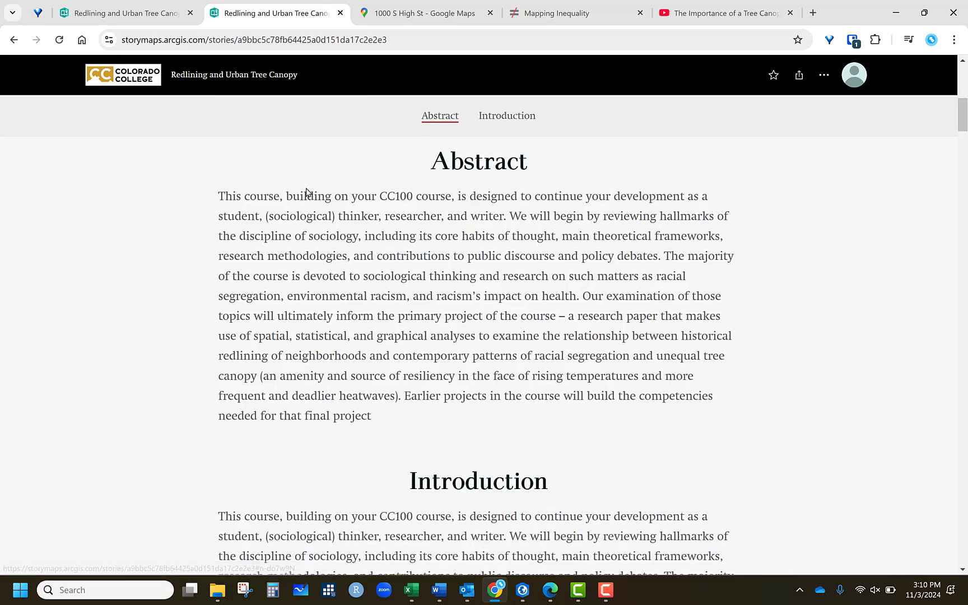
pyautogui.scroll(-15, 476, 283)
pyautogui.scroll(5, 473, 289)
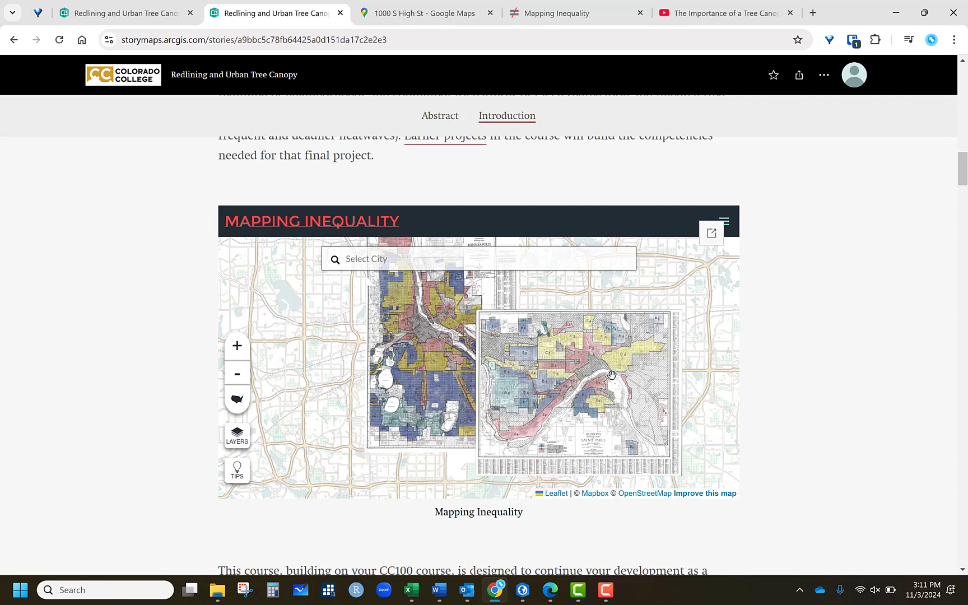
# - Try the embedded Mapping Inequality map, open it in its own tab and return to the story
pyautogui.click(612, 374)
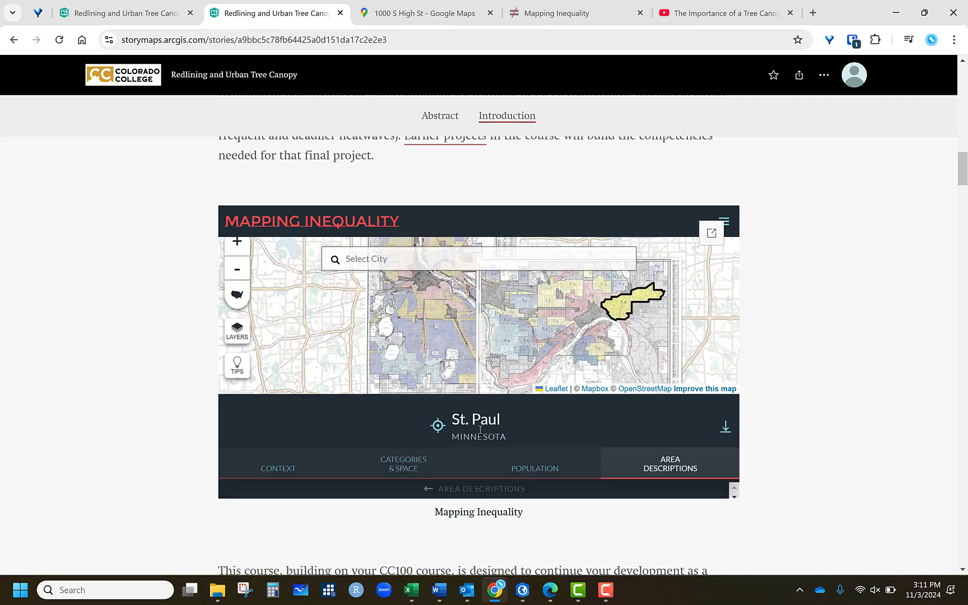
pyautogui.scroll(-6, 481, 430)
pyautogui.scroll(6, 485, 428)
pyautogui.click(711, 233)
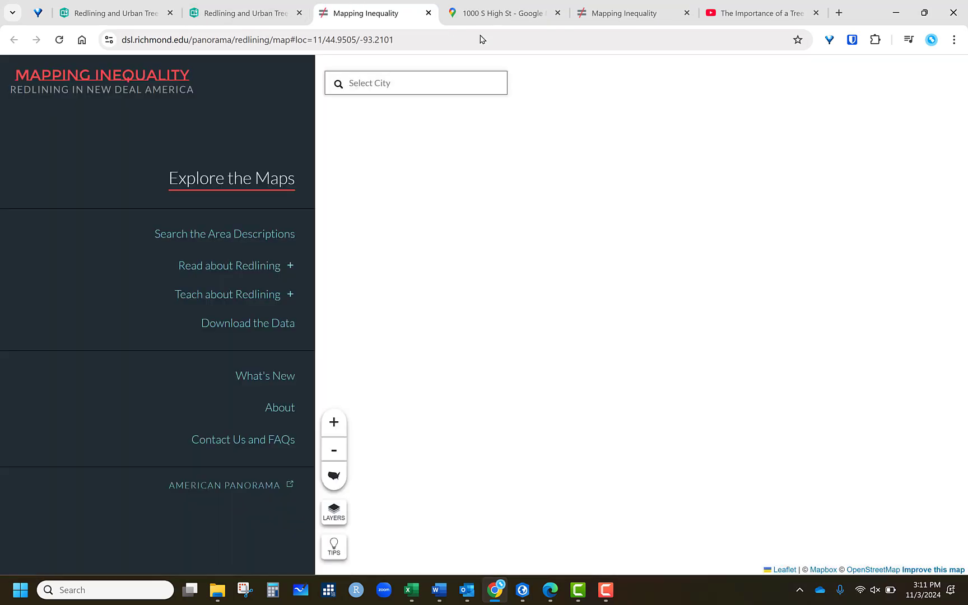
pyautogui.click(429, 12)
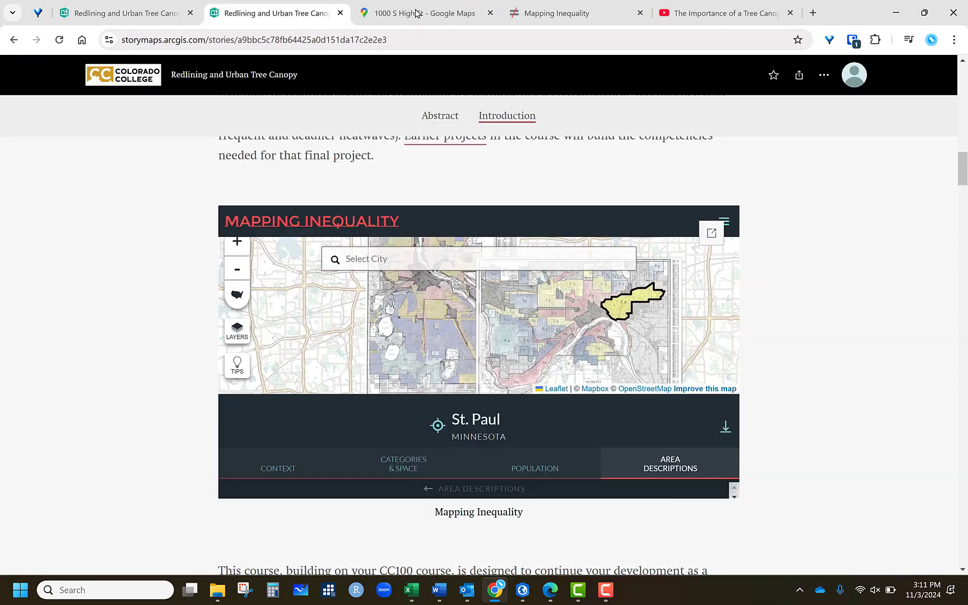
# - Scroll through the published story to review the gallery, swipe, sidecar, map tour and Street View embed
pyautogui.scroll(-9, 832, 391)
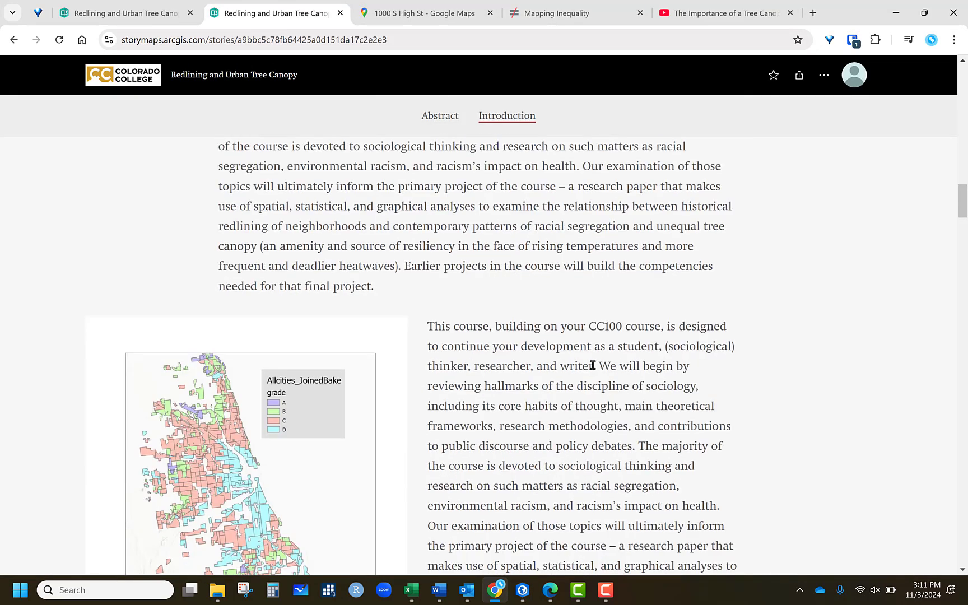
pyautogui.scroll(-6, 592, 370)
pyautogui.scroll(-3, 467, 335)
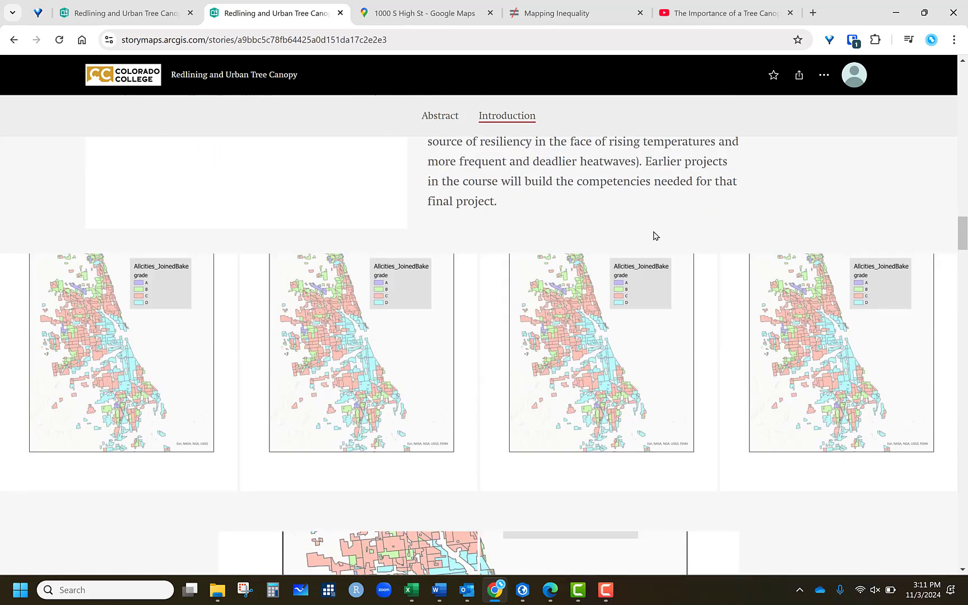
pyautogui.scroll(-3, 294, 174)
pyautogui.scroll(-3, 451, 367)
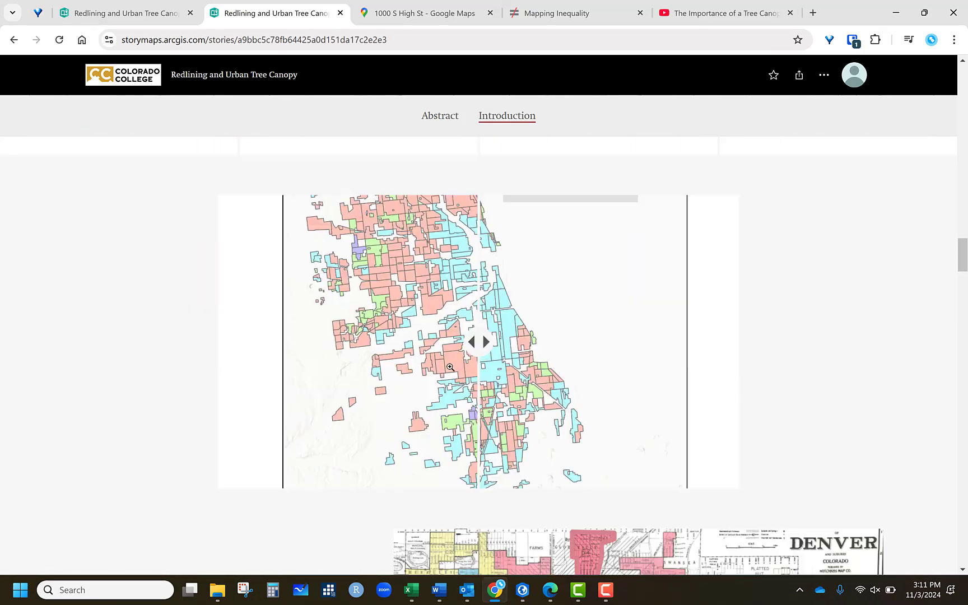
pyautogui.scroll(-3, 644, 332)
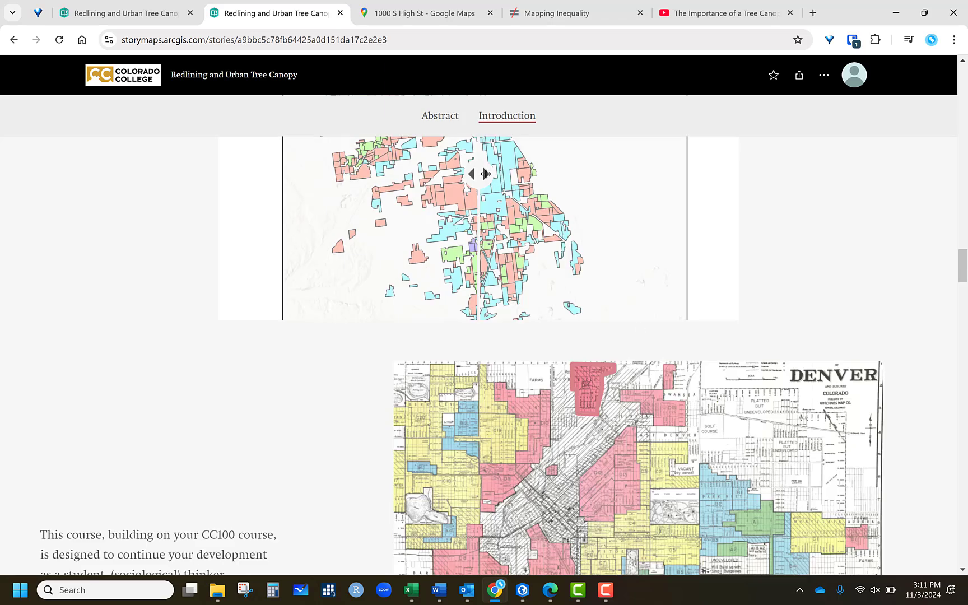
pyautogui.scroll(-4, 782, 306)
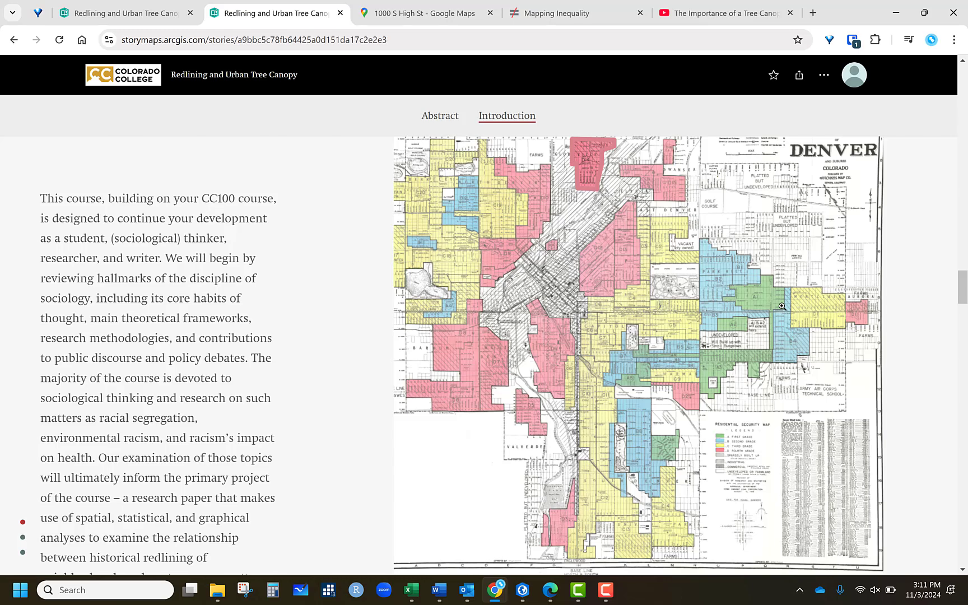
pyautogui.scroll(-10, 782, 306)
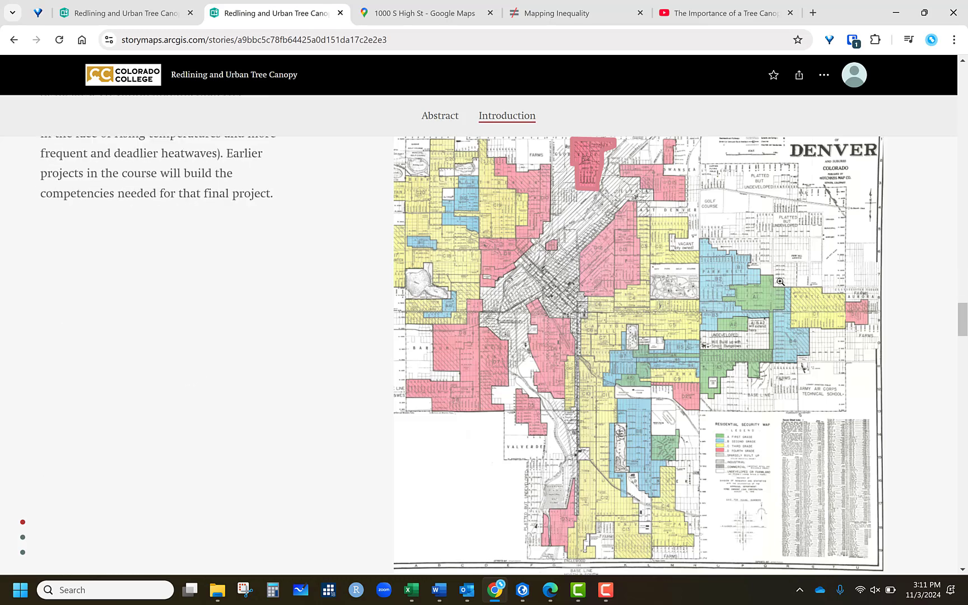
pyautogui.scroll(-10, 630, 309)
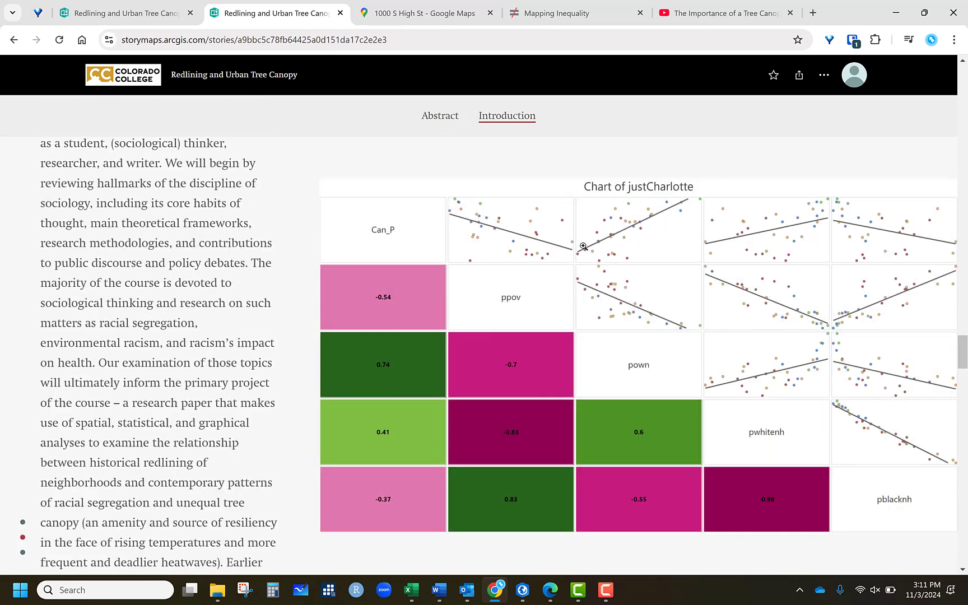
pyautogui.scroll(-15, 584, 246)
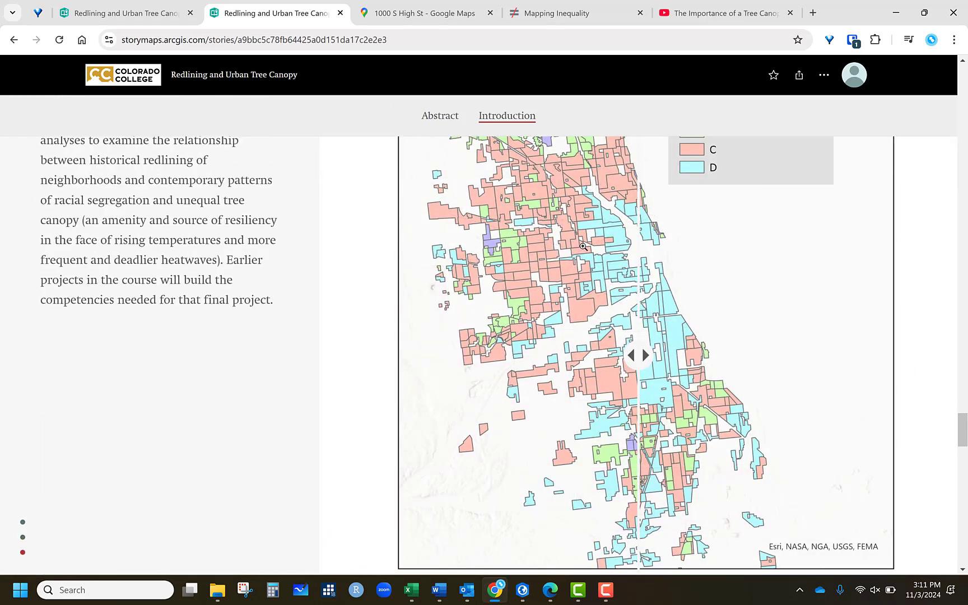
pyautogui.scroll(-10, 583, 246)
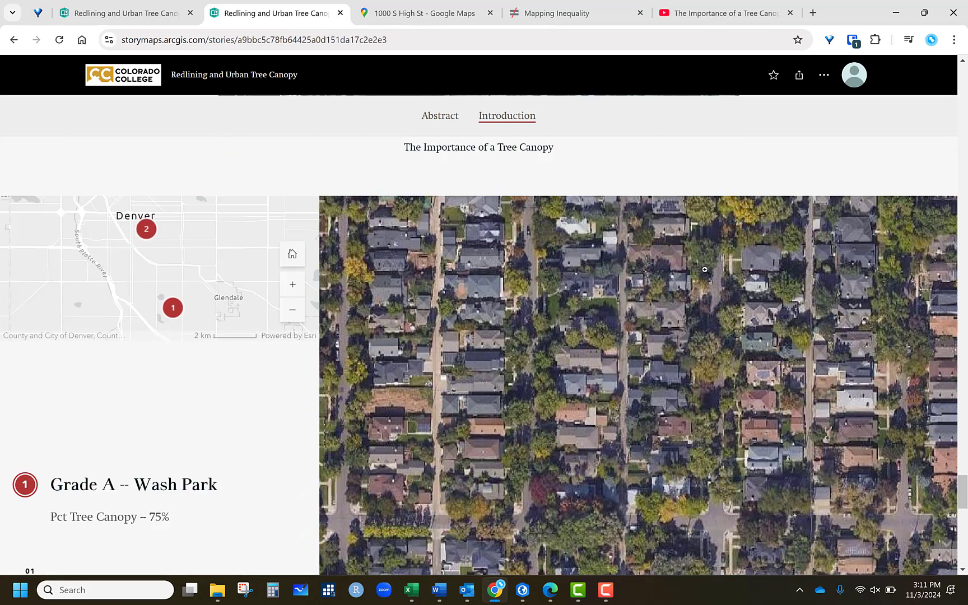
pyautogui.scroll(-5, 706, 269)
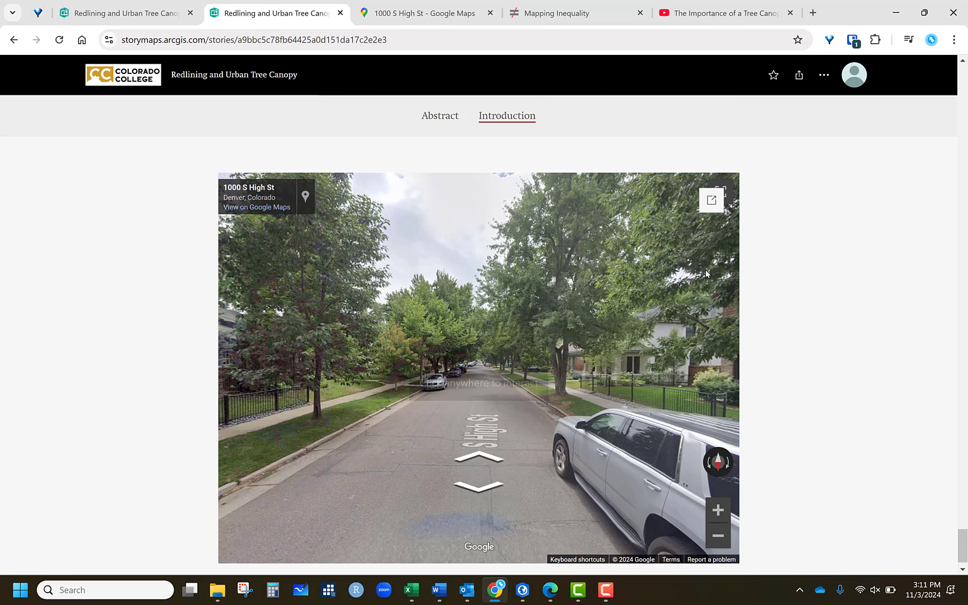
pyautogui.scroll(6, 708, 274)
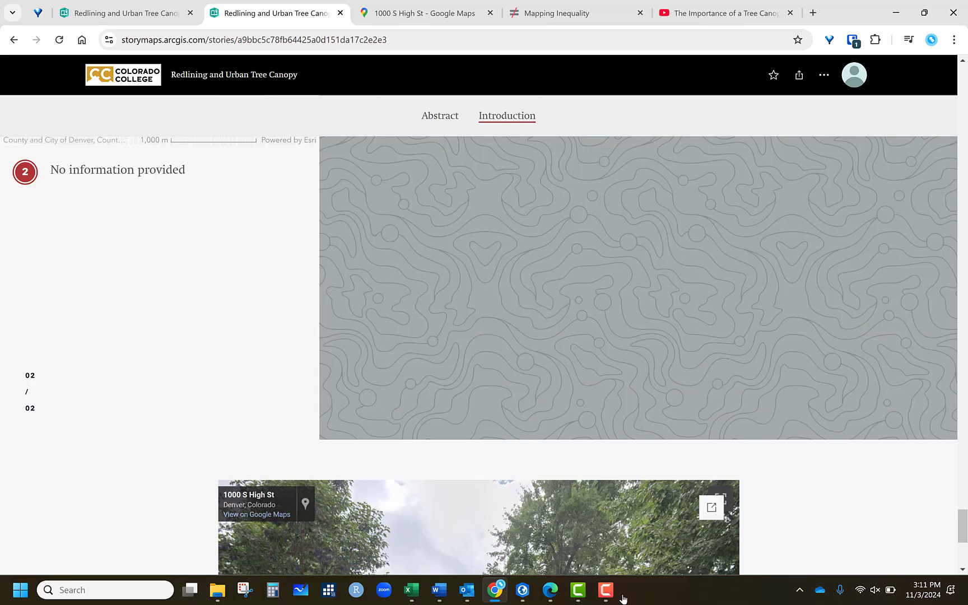